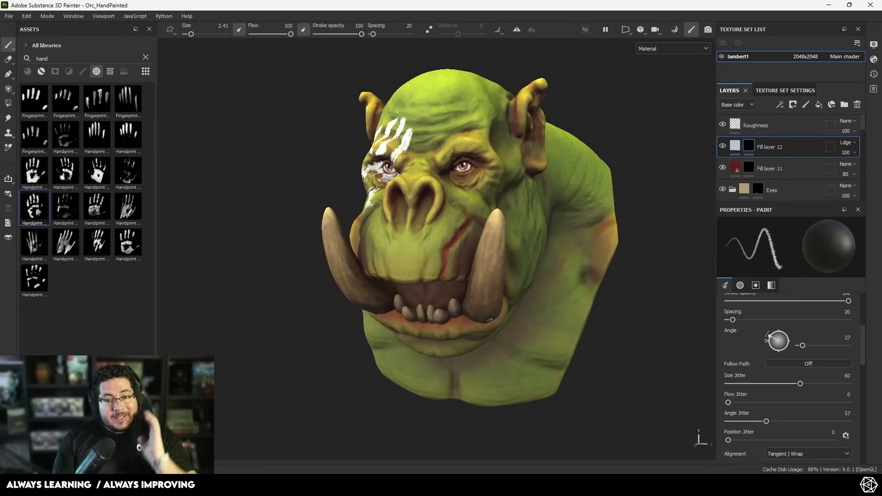
pyautogui.keyDown('alt'); pyautogui.moveTo(490, 319); pyautogui.dragTo(469, 312); pyautogui.keyUp('alt')
pyautogui.keyDown('alt'); pyautogui.moveTo(469, 312); pyautogui.dragTo(469, 280, button='right'); pyautogui.keyUp('alt')
pyautogui.keyDown('alt'); pyautogui.moveTo(469, 281); pyautogui.dragTo(488, 282); pyautogui.keyUp('alt')
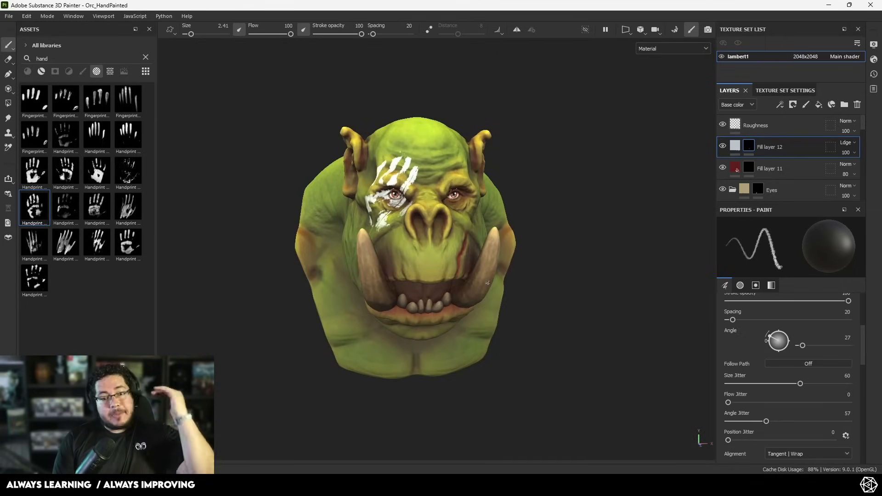
pyautogui.keyDown('alt'); pyautogui.moveTo(518, 233); pyautogui.dragTo(574, 209); pyautogui.keyUp('alt')
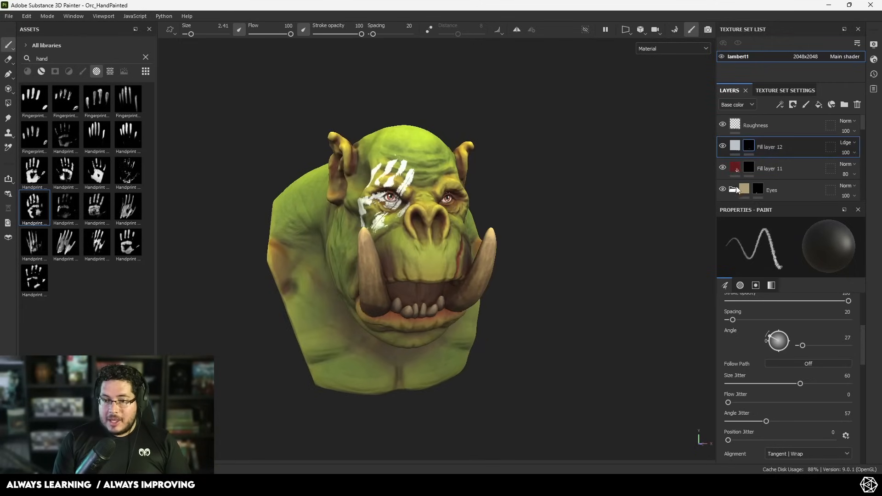
# Enlarge the layer stack area and expand the Skin folder to see its layers
pyautogui.scroll(-6, 734, 191)
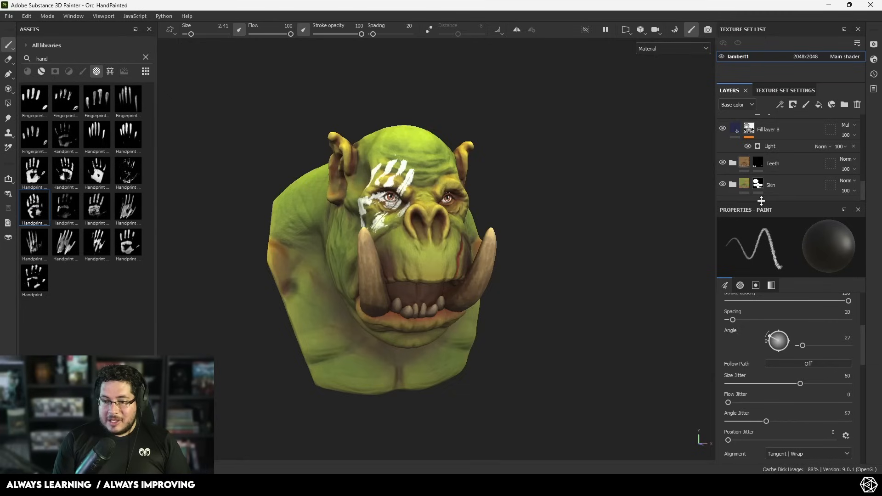
pyautogui.moveTo(762, 200); pyautogui.dragTo(761, 315)
pyautogui.scroll(-2, 736, 274)
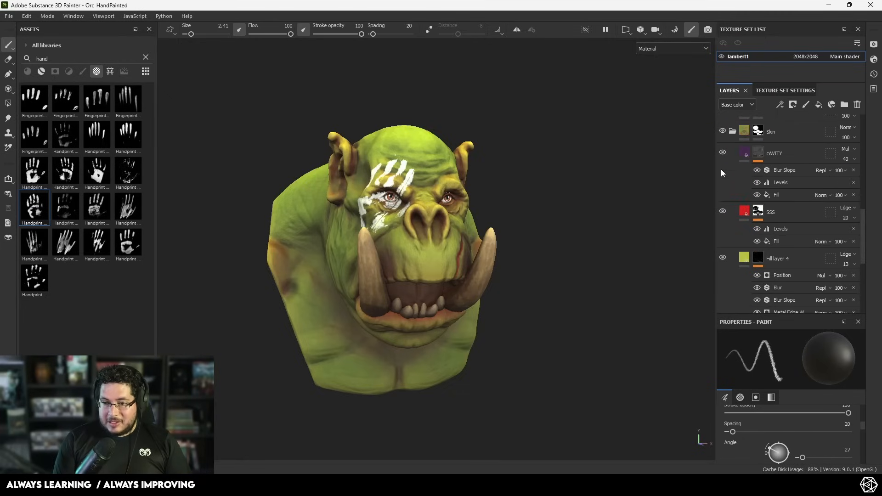
pyautogui.scroll(1, 721, 173)
# Hide the layers inside the Skin folder one by one, from the cavity layer down to the base Skin fill
pyautogui.click(723, 179)
pyautogui.click(723, 238)
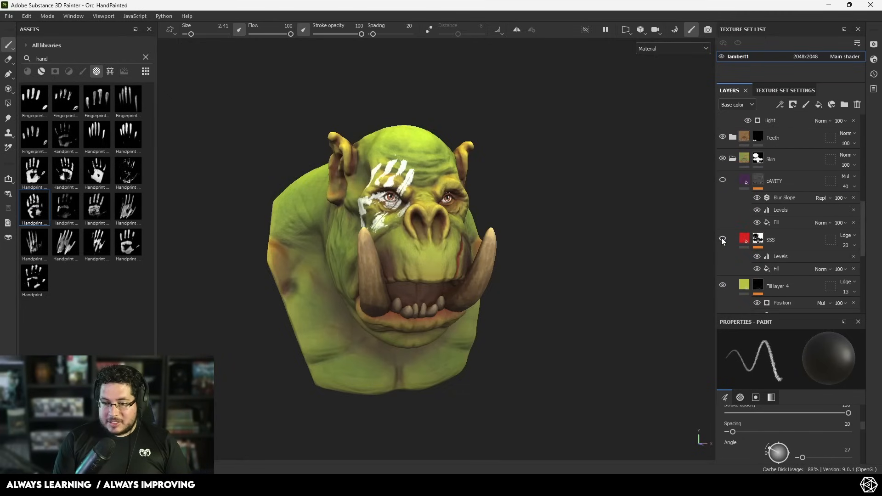
pyautogui.click(723, 285)
pyautogui.scroll(-2, 722, 292)
pyautogui.click(723, 300)
pyautogui.scroll(-2, 724, 300)
pyautogui.click(723, 304)
pyautogui.scroll(-3, 725, 296)
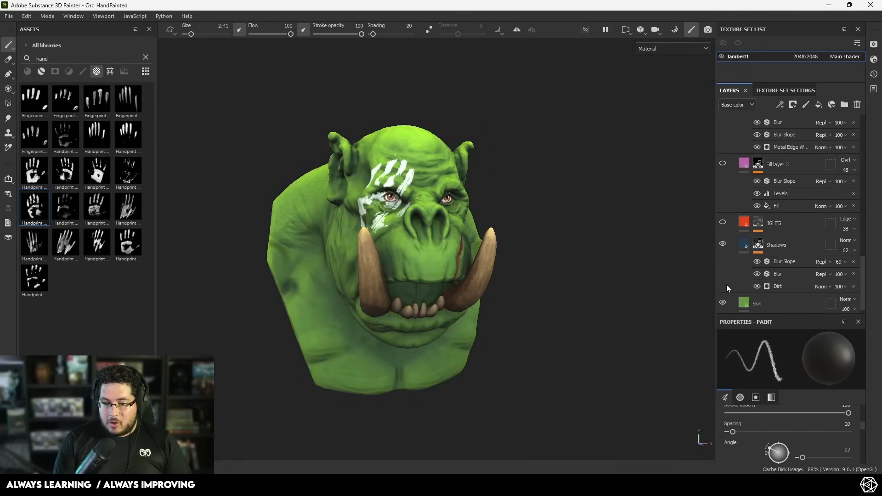
pyautogui.click(723, 303)
pyautogui.click(723, 244)
# Show the Skin folder's layers again one by one, from the base Skin fill up to the cavity layer
pyautogui.scroll(-1, 724, 286)
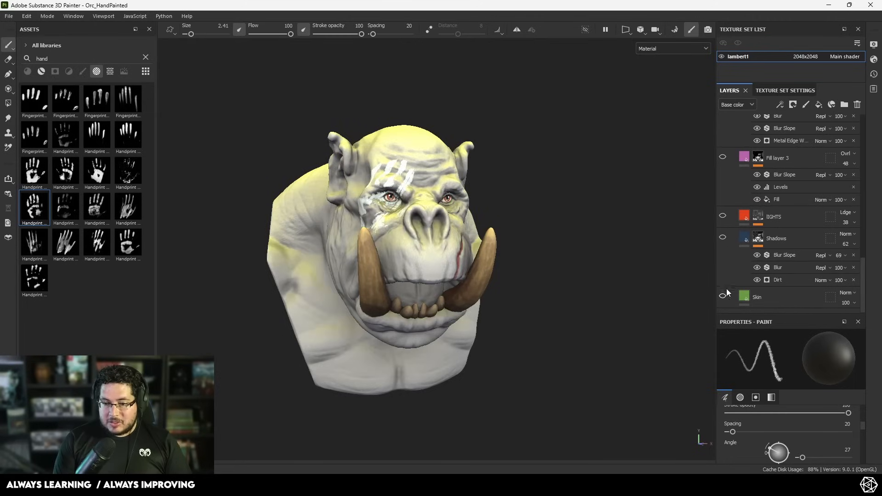
pyautogui.click(725, 295)
pyautogui.click(723, 237)
pyautogui.click(723, 216)
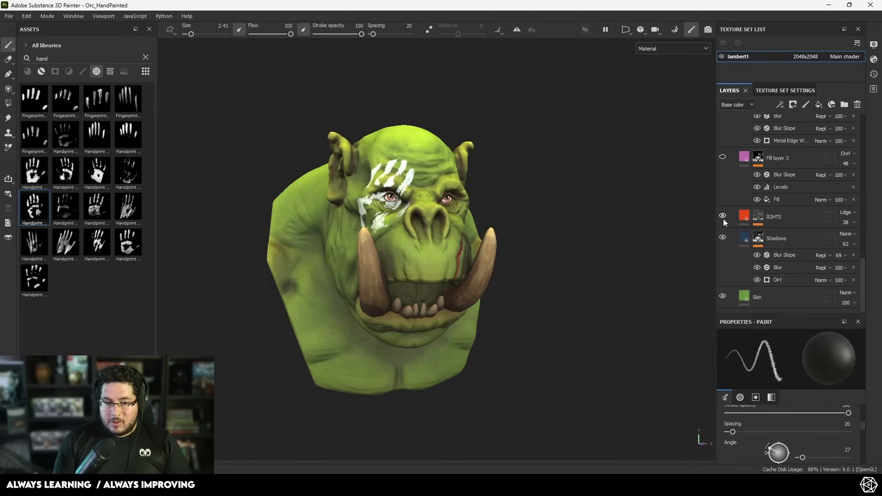
pyautogui.click(722, 158)
pyautogui.scroll(3, 729, 173)
pyautogui.scroll(2, 735, 181)
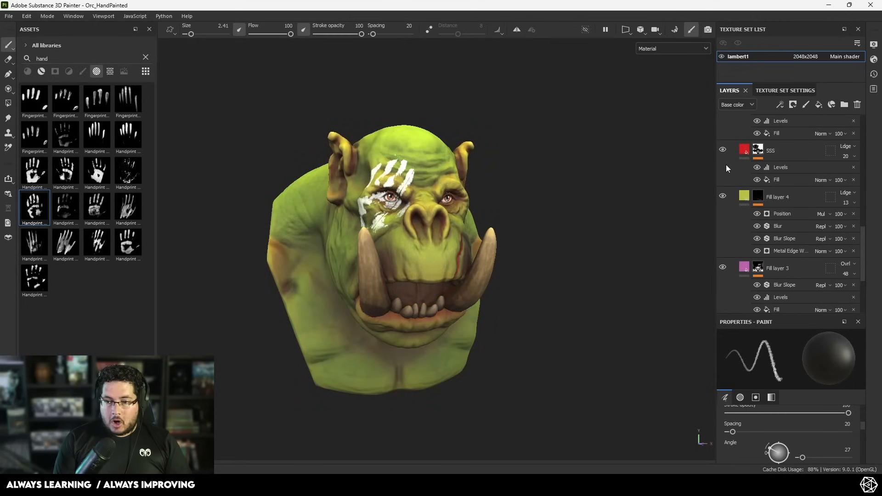
# Hide the whole Skin folder and collapse it in the layer stack
pyautogui.scroll(3, 726, 165)
pyautogui.click(723, 151)
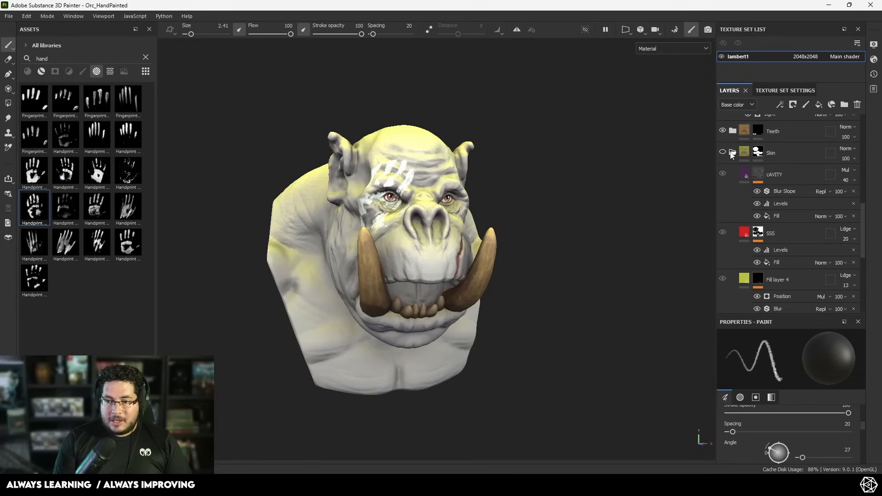
pyautogui.scroll(5, 733, 151)
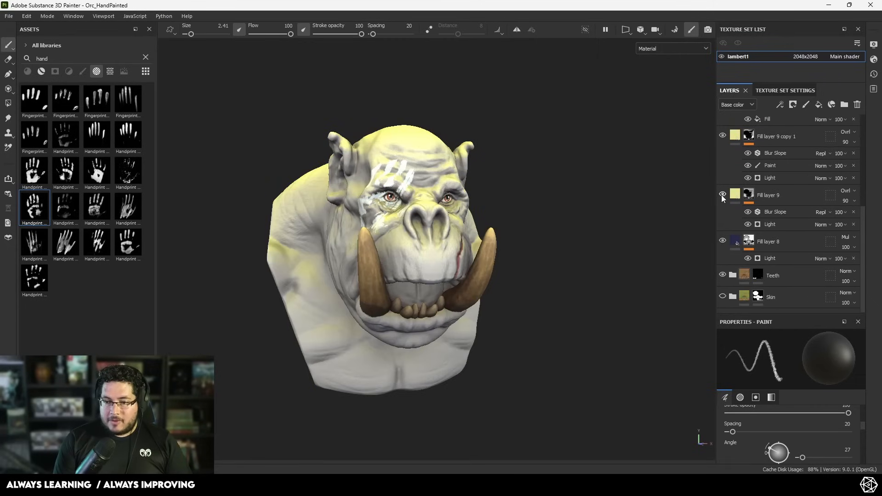
# Switch Fill layer 9 and Fill layer 9 copy 1 off and on to compare their effect on the bust
pyautogui.click(722, 195)
pyautogui.click(723, 137)
pyautogui.click(723, 194)
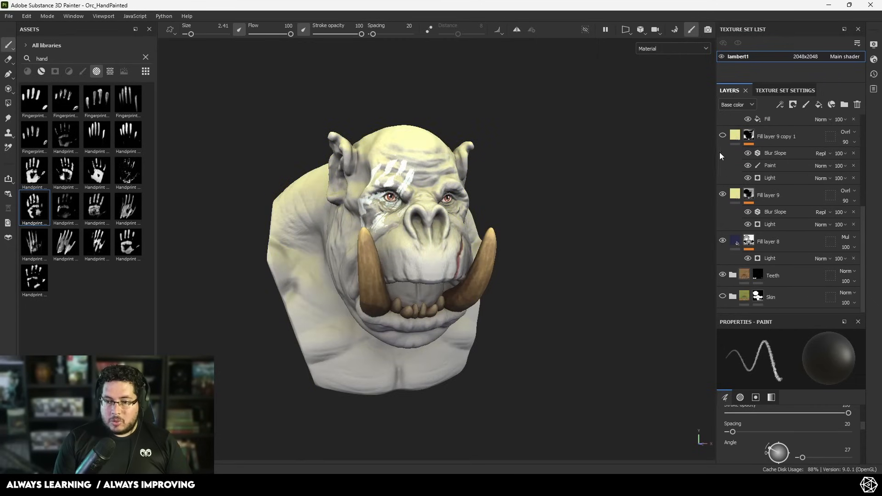
pyautogui.click(723, 136)
pyautogui.scroll(6, 729, 201)
pyautogui.scroll(-6, 727, 177)
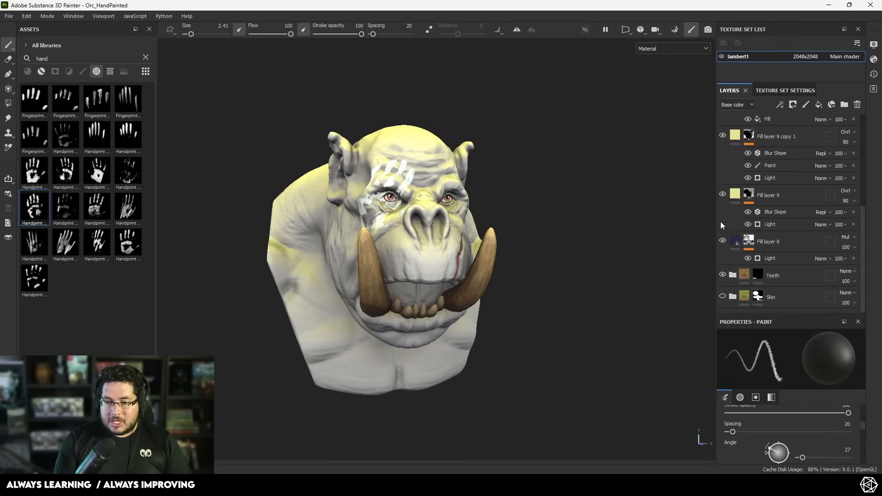
# Show the Skin folder again and inspect the painted orc from several angles
pyautogui.click(723, 296)
pyautogui.keyDown('alt'); pyautogui.moveTo(498, 207); pyautogui.dragTo(505, 212); pyautogui.keyUp('alt')
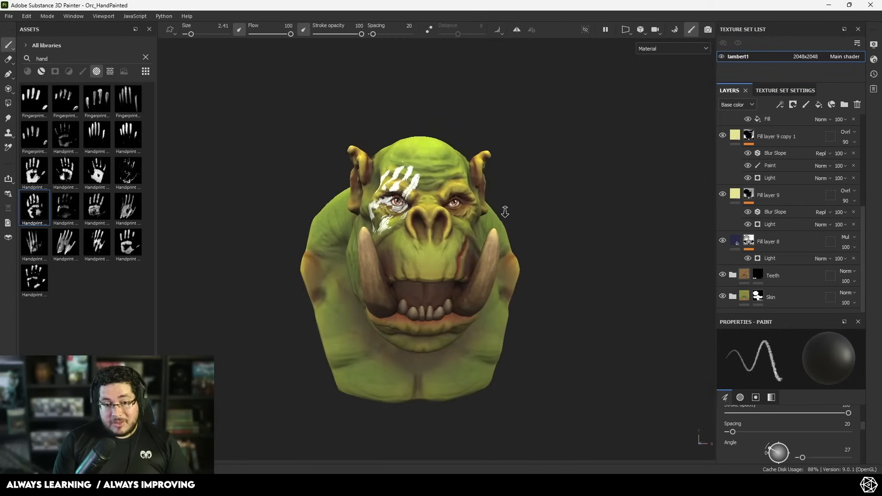
pyautogui.keyDown('alt'); pyautogui.moveTo(505, 212); pyautogui.dragTo(507, 217, button='right'); pyautogui.keyUp('alt')
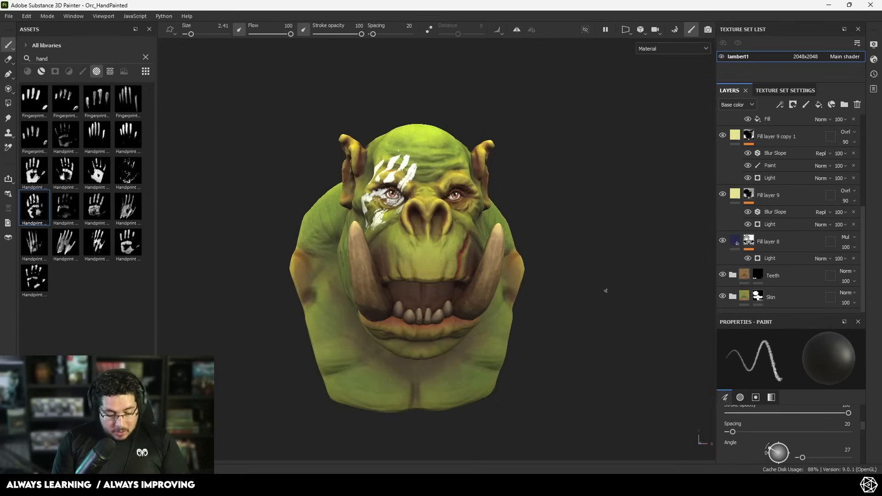
pyautogui.moveTo(606, 290)
pyautogui.keyDown('alt'); pyautogui.mouseDown()
pyautogui.moveTo(609, 256)
pyautogui.moveTo(575, 239)
pyautogui.moveTo(624, 275)
pyautogui.moveTo(614, 276)
pyautogui.mouseUp(); pyautogui.keyUp('alt')
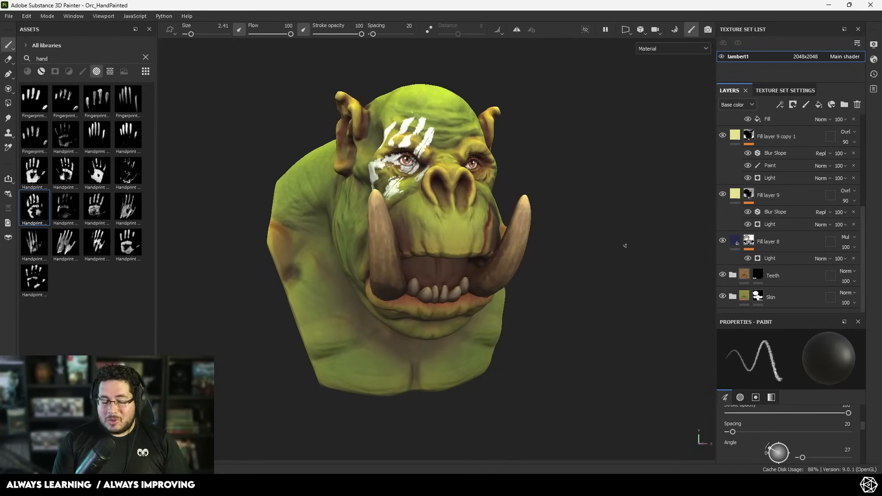
pyautogui.keyDown('alt'); pyautogui.moveTo(616, 252); pyautogui.dragTo(637, 250); pyautogui.keyUp('alt')
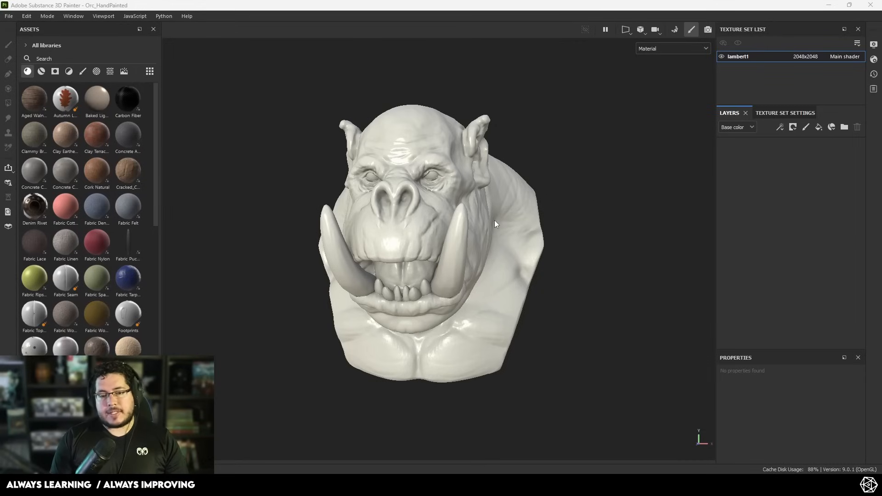
# Check the mesh map baking settings of the untextured orc and return to painting mode
pyautogui.click(673, 29)
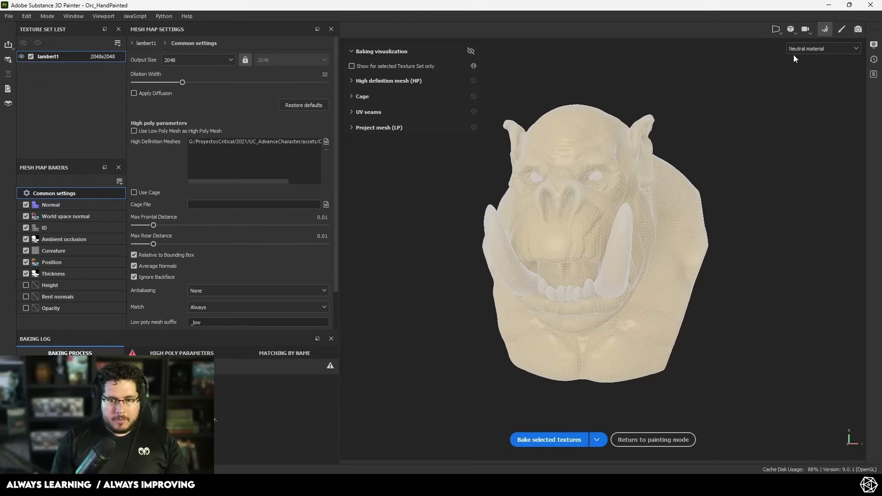
pyautogui.click(842, 29)
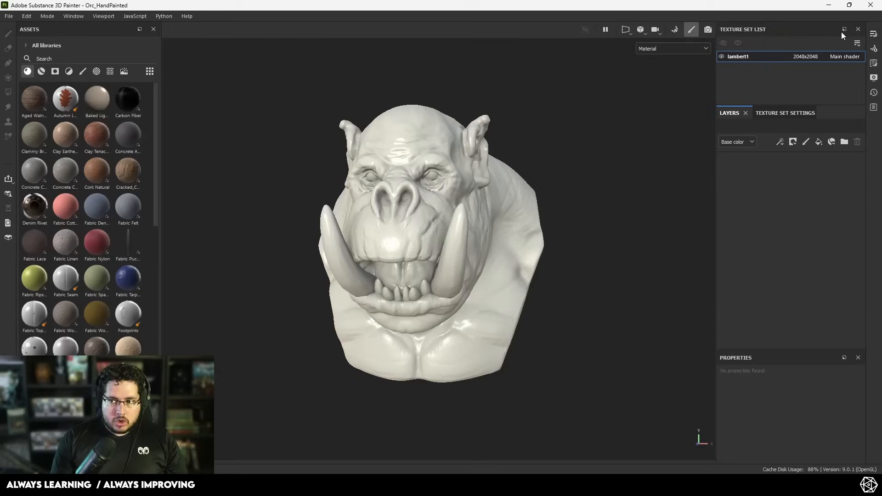
# Examine the baked details around the orc's eye and over the whole bust
pyautogui.moveTo(548, 258)
pyautogui.keyDown('alt'); pyautogui.mouseDown()
pyautogui.moveTo(508, 275)
pyautogui.moveTo(505, 297)
pyautogui.moveTo(492, 286)
pyautogui.moveTo(554, 301)
pyautogui.mouseUp(); pyautogui.keyUp('alt')
pyautogui.scroll(5, 574, 296)
pyautogui.scroll(8, 492, 191)
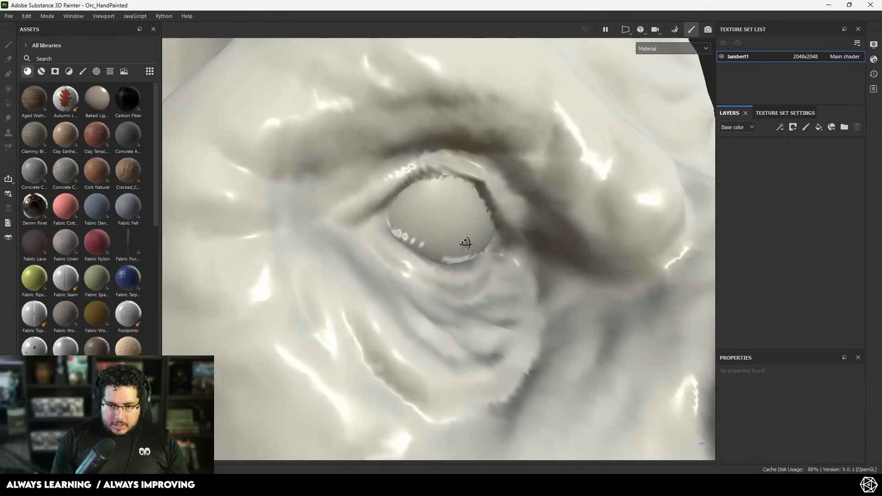
pyautogui.scroll(-10, 464, 244)
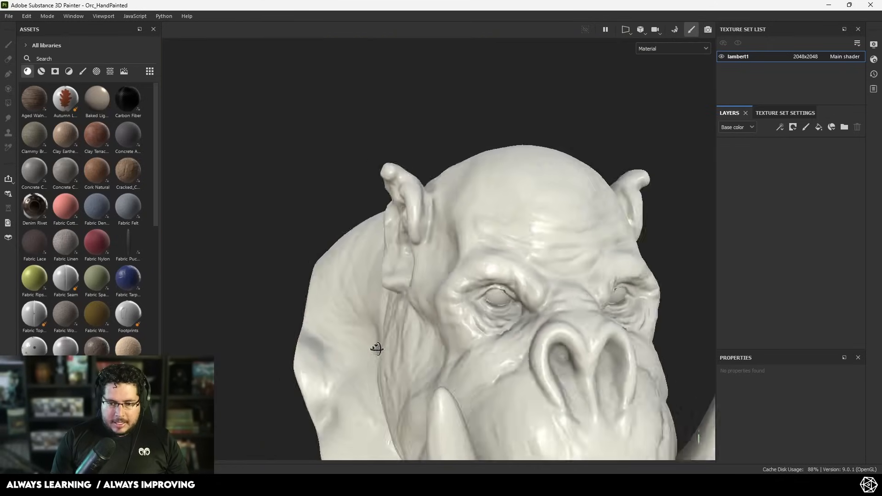
pyautogui.keyDown('alt'); pyautogui.moveTo(377, 349); pyautogui.dragTo(267, 328); pyautogui.keyUp('alt')
pyautogui.scroll(-3, 377, 303)
pyautogui.keyDown('alt'); pyautogui.moveTo(405, 301); pyautogui.dragTo(363, 264, button='middle'); pyautogui.keyUp('alt')
pyautogui.keyDown('alt'); pyautogui.moveTo(363, 264); pyautogui.dragTo(441, 268); pyautogui.keyUp('alt')
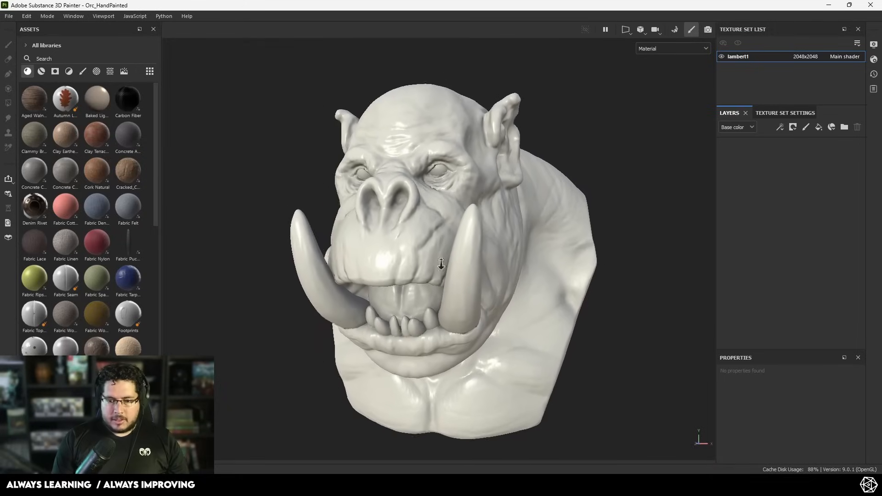
pyautogui.keyDown('alt'); pyautogui.moveTo(441, 268); pyautogui.dragTo(441, 229, button='middle'); pyautogui.keyUp('alt')
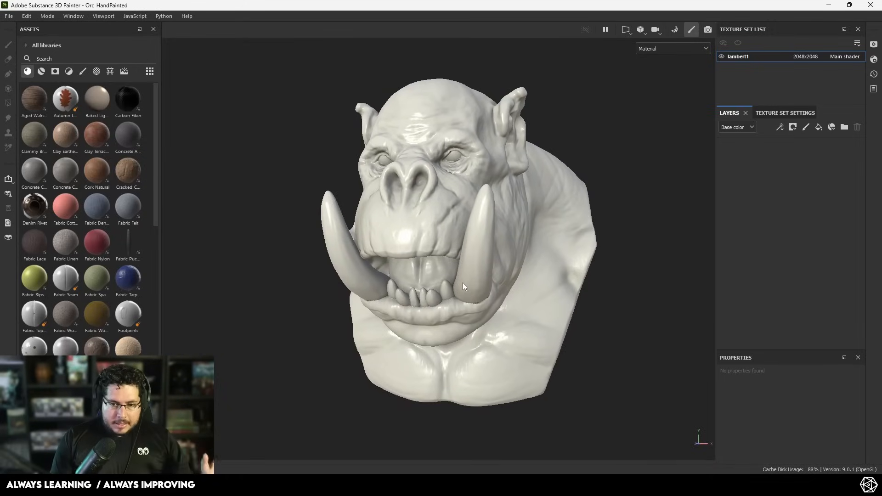
# Add a fill layer to the orc and set its base color to green 6D9626
pyautogui.moveTo(531, 207)
pyautogui.keyDown('alt'); pyautogui.mouseDown()
pyautogui.moveTo(555, 205)
pyautogui.moveTo(532, 200)
pyautogui.mouseUp(); pyautogui.keyUp('alt')
pyautogui.keyDown('alt'); pyautogui.moveTo(532, 201); pyautogui.dragTo(490, 173, button='middle'); pyautogui.keyUp('alt')
pyautogui.click(819, 128)
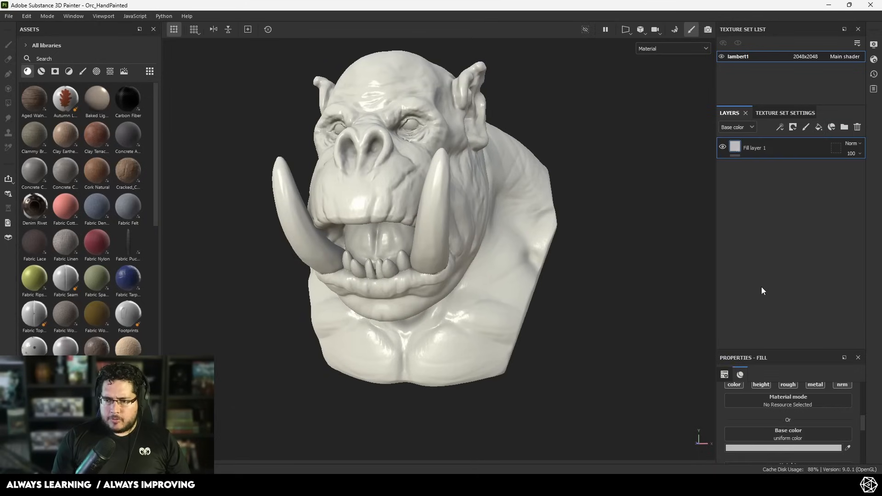
pyautogui.click(809, 448)
pyautogui.click(736, 398)
pyautogui.moveTo(755, 421); pyautogui.dragTo(720, 364)
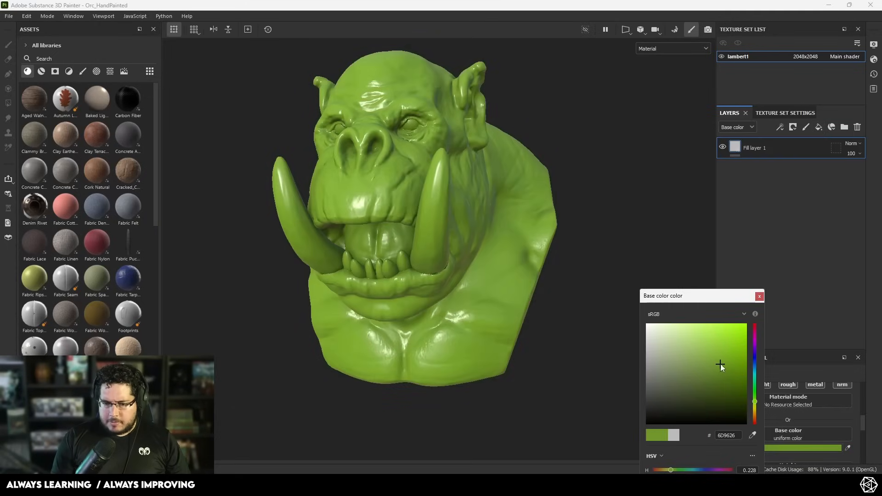
pyautogui.click(760, 296)
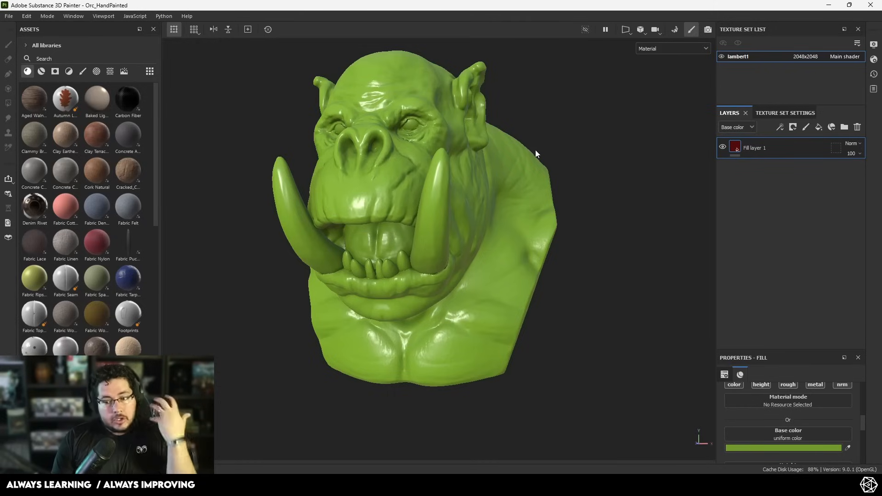
# Restrict the green fill layer to the color channel only
pyautogui.scroll(1, 754, 427)
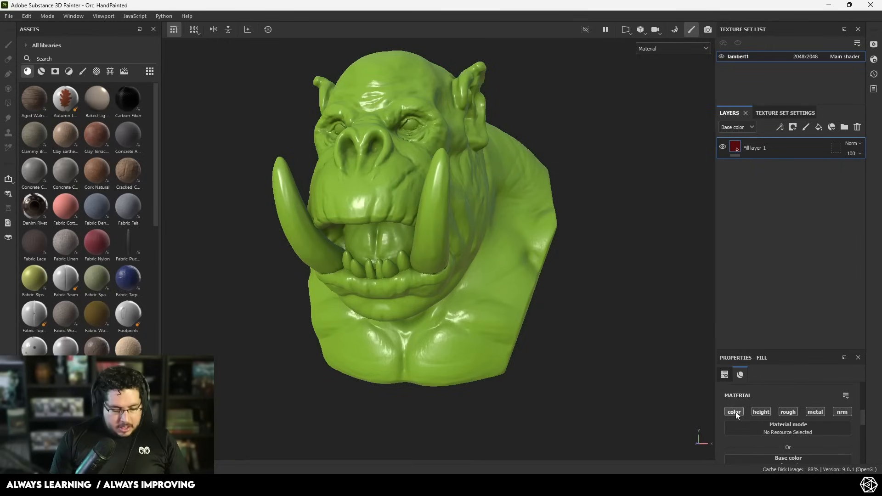
pyautogui.click(735, 412)
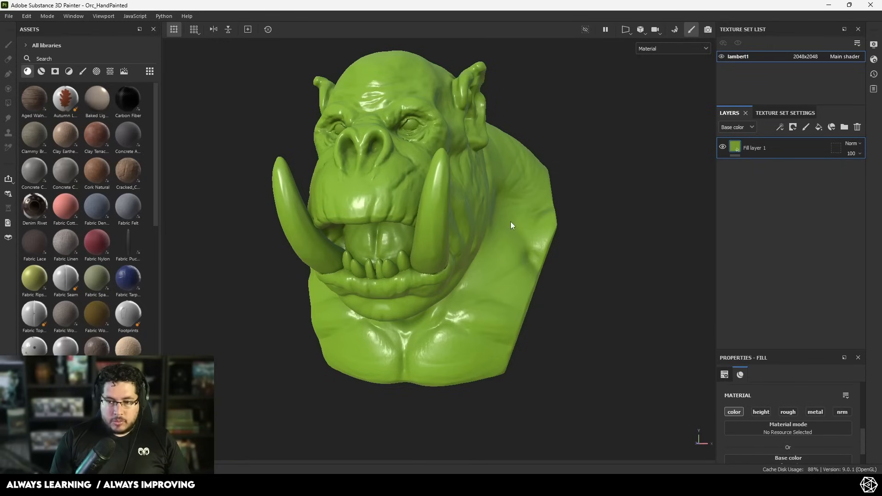
pyautogui.keyDown('alt'); pyautogui.moveTo(607, 300); pyautogui.dragTo(621, 305); pyautogui.keyUp('alt')
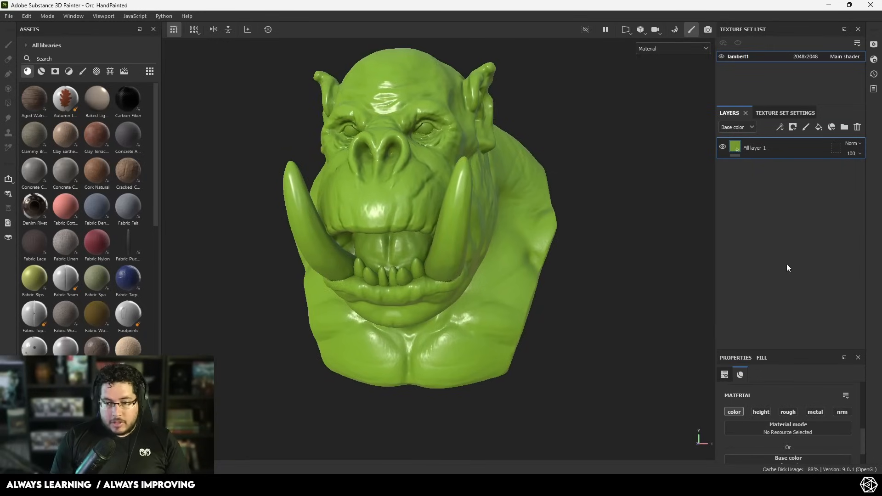
# Add a second fill layer below the green one and rename it Roughness
pyautogui.click(819, 127)
pyautogui.moveTo(807, 148); pyautogui.dragTo(752, 170)
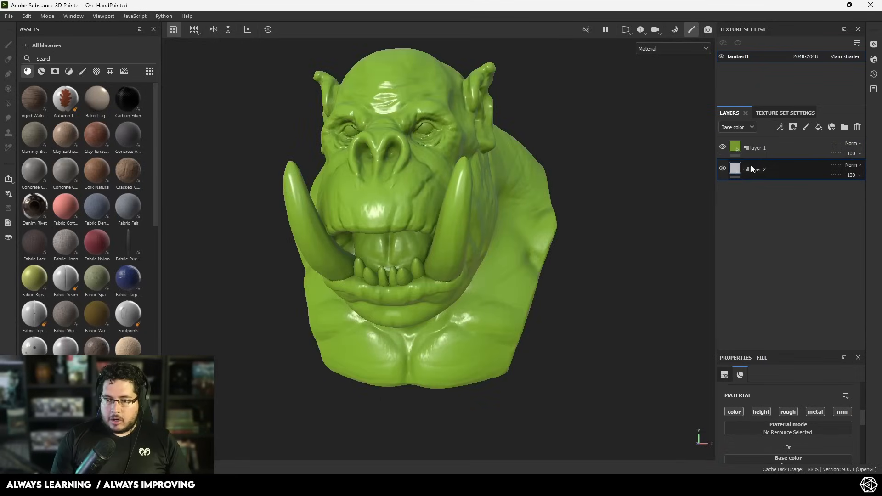
pyautogui.doubleClick(757, 171)
pyautogui.write('Roughne')
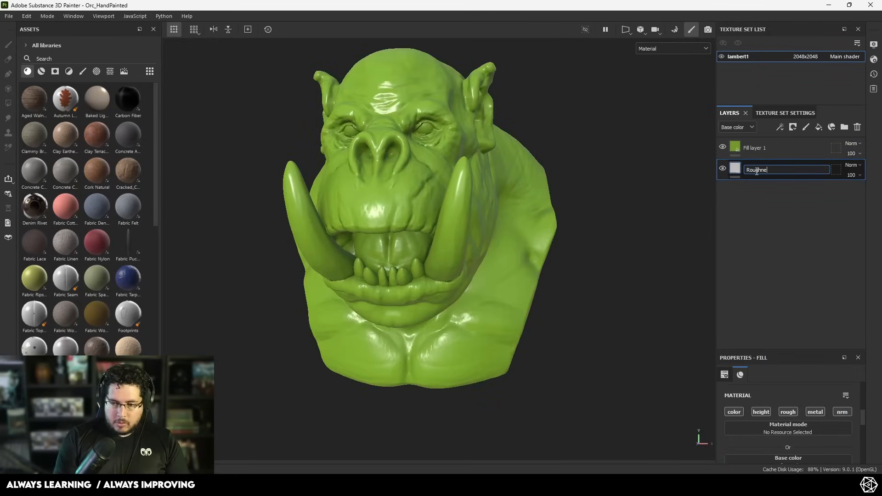
pyautogui.write('ss')
pyautogui.press('Return')
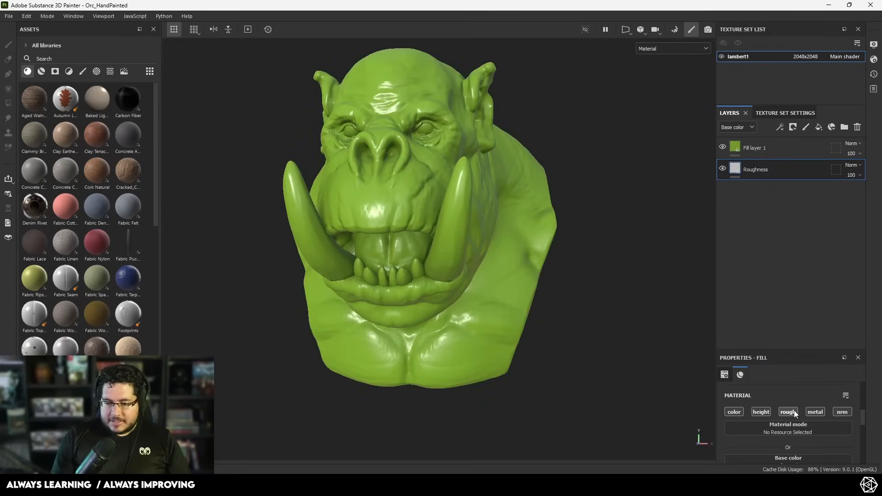
# Restrict the Roughness layer to the roughness channel with a value of 1, and move it above the green fill layer
pyautogui.click(794, 412)
pyautogui.scroll(-1, 763, 436)
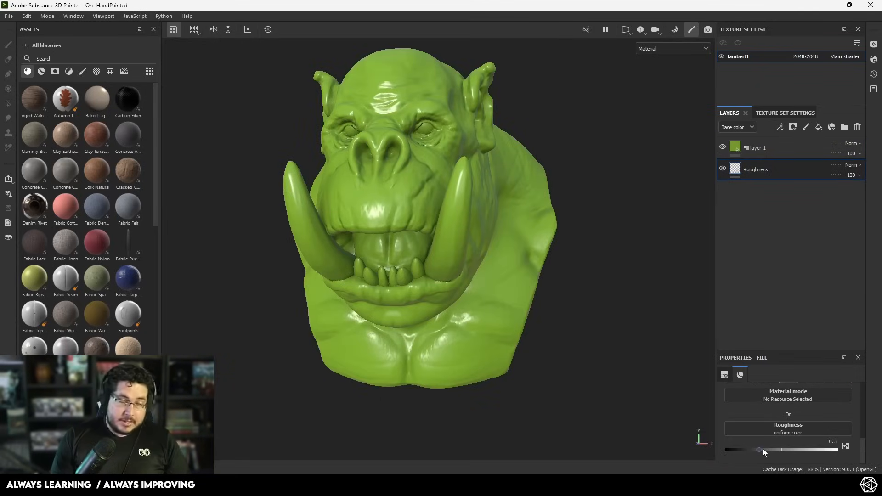
pyautogui.moveTo(761, 450); pyautogui.dragTo(837, 450)
pyautogui.keyDown('alt'); pyautogui.moveTo(598, 276); pyautogui.dragTo(568, 285); pyautogui.keyUp('alt')
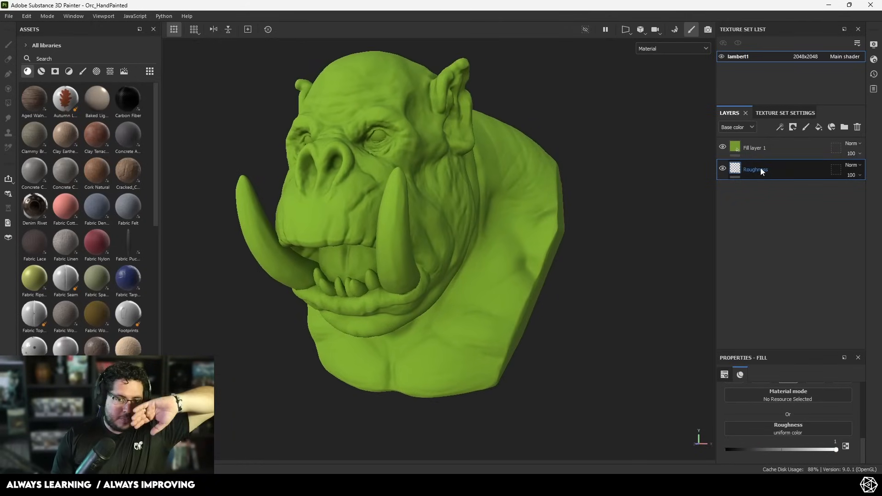
pyautogui.moveTo(761, 170); pyautogui.dragTo(767, 145)
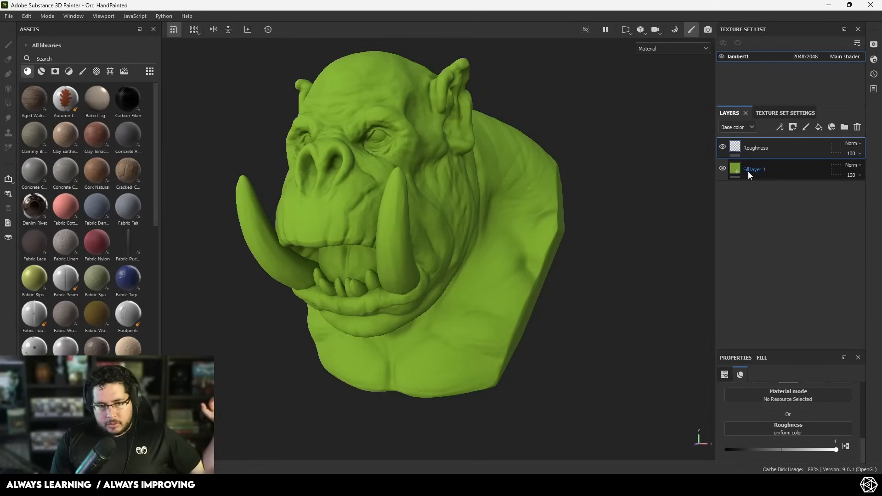
# Try adding the roughness channel to the green fill layer with a value of about 0.302
pyautogui.click(767, 168)
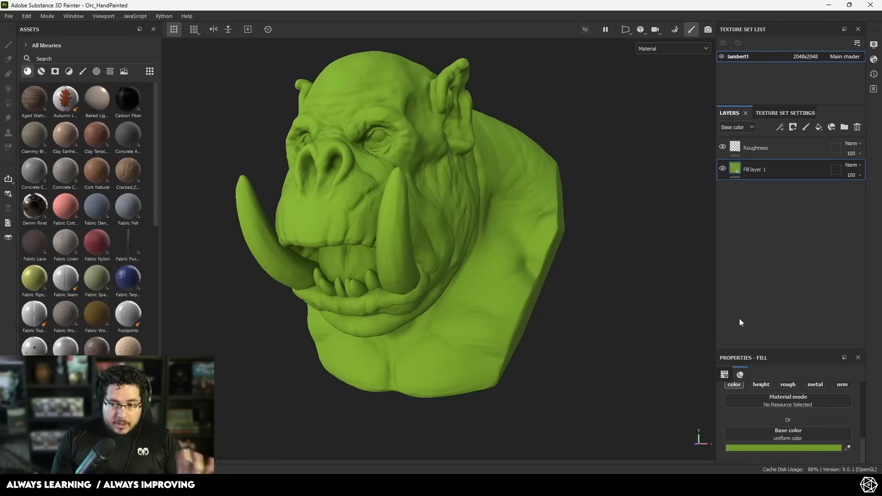
pyautogui.click(788, 385)
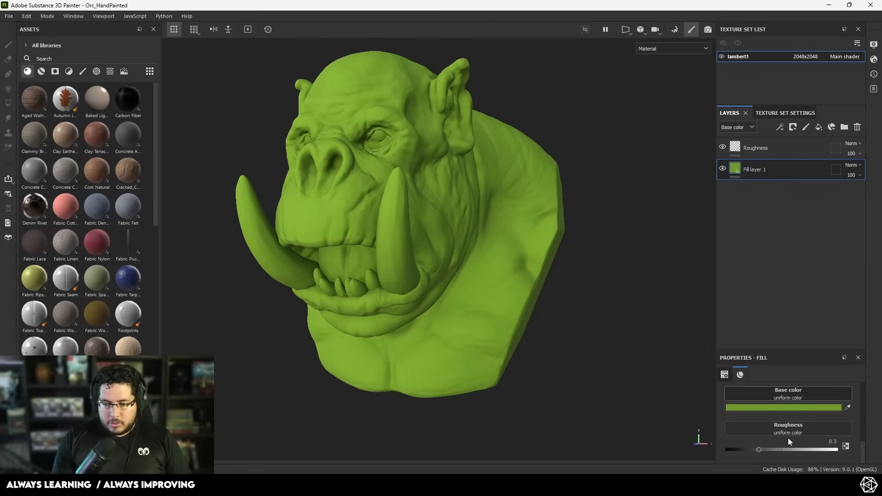
pyautogui.click(761, 450)
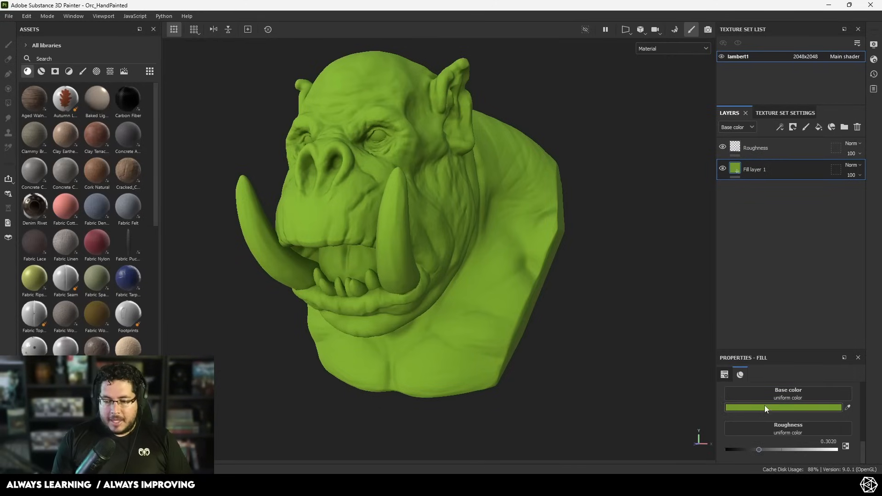
pyautogui.scroll(3, 765, 408)
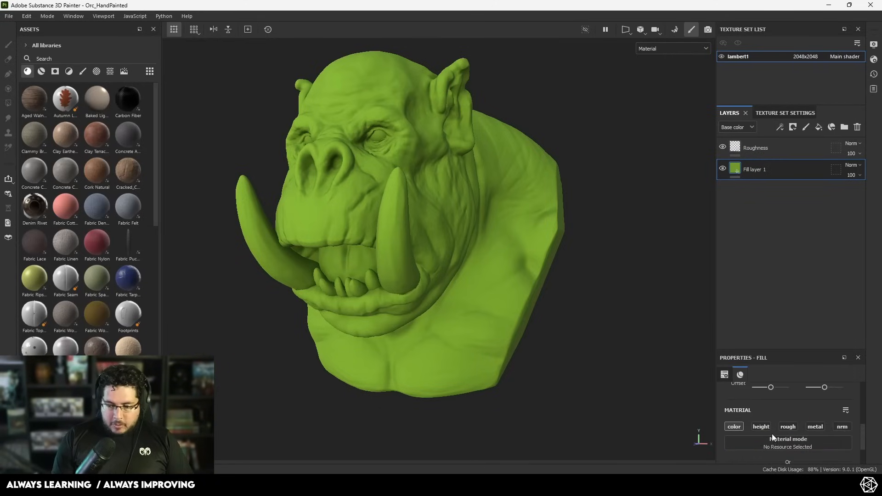
pyautogui.scroll(-1, 777, 436)
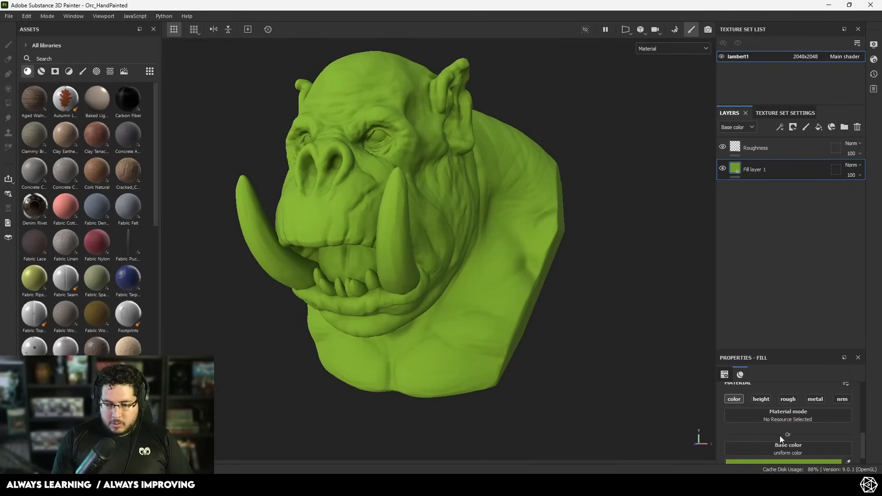
# Rename the green fill layer as BaseSkin
pyautogui.doubleClick(765, 169)
pyautogui.write('Bse')
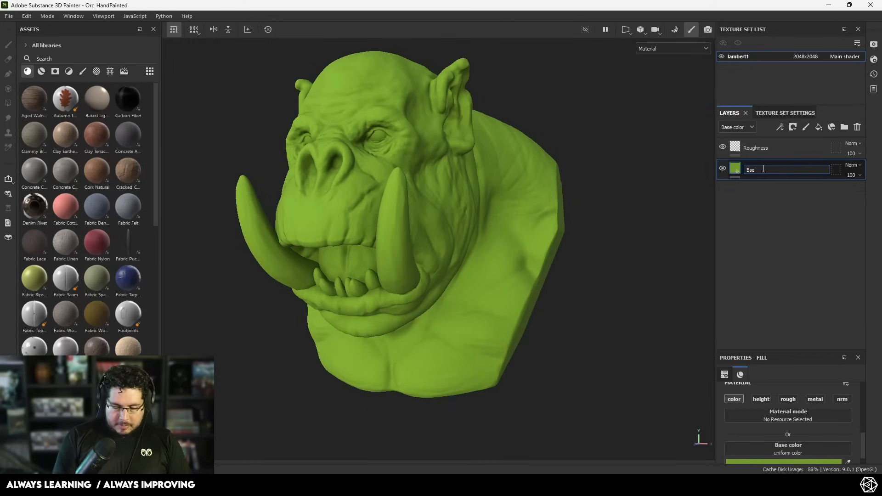
pyautogui.press('BackSpace')
pyautogui.press('BackSpace')
pyautogui.write('aseSkin')
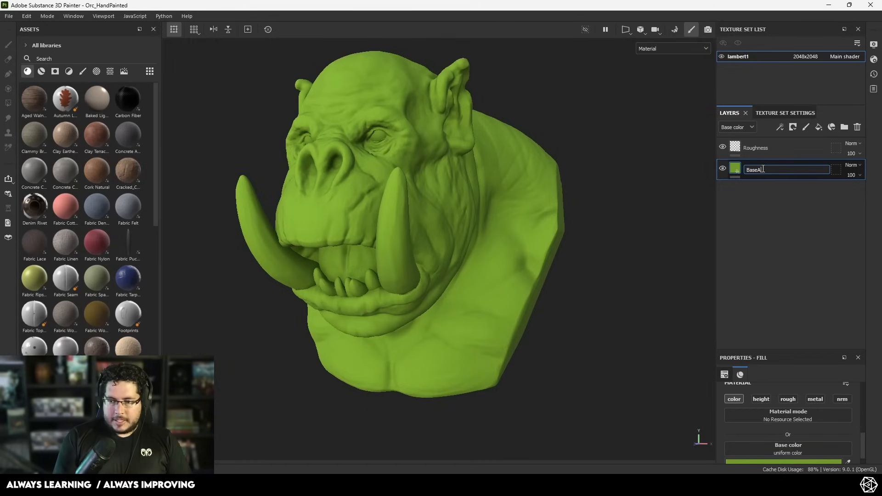
pyautogui.press('Return')
# Group the BaseSkin layer into a folder and add a black mask to that folder
pyautogui.rightClick(764, 167)
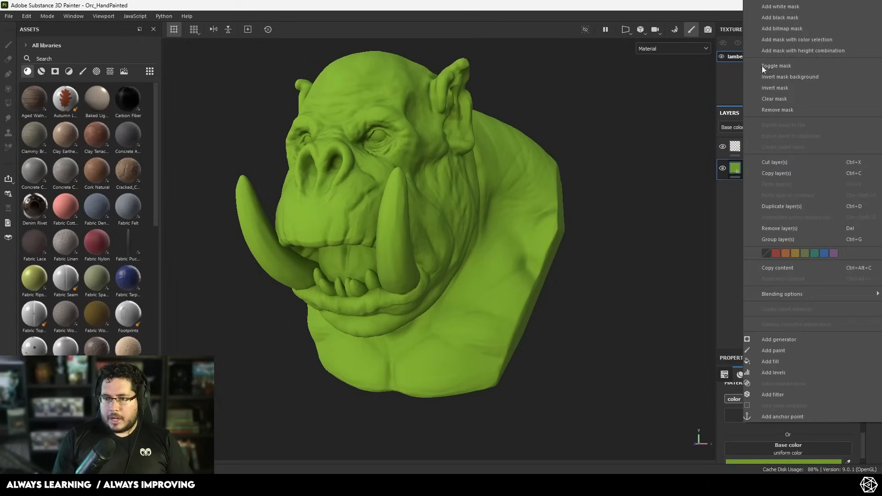
pyautogui.click(732, 191)
pyautogui.hotkey('ctrl', 'g')
pyautogui.rightClick(762, 170)
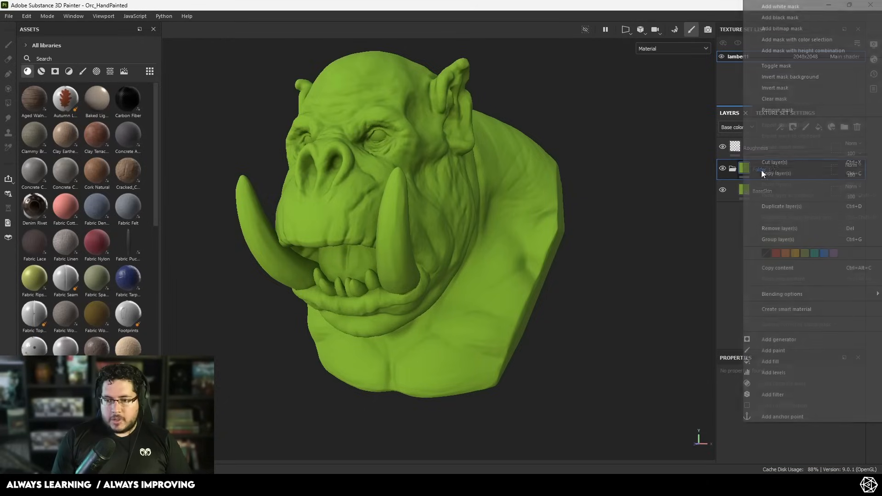
pyautogui.click(789, 17)
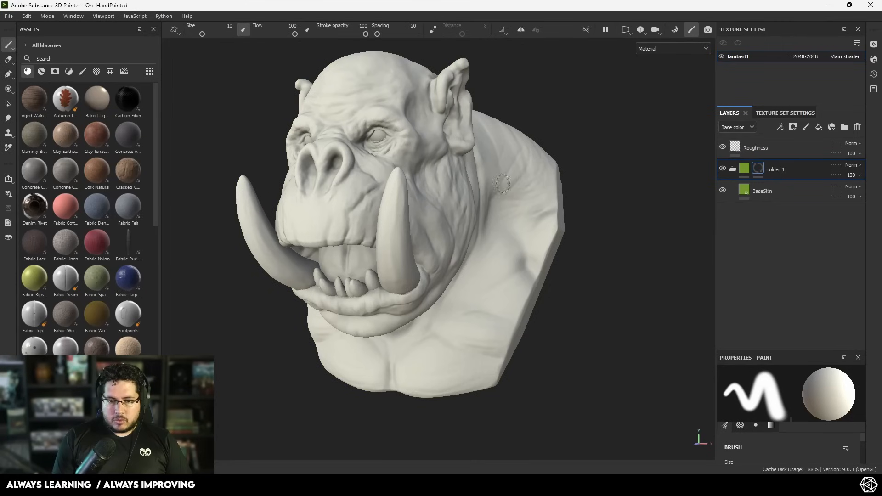
# Reveal the orc's skin mesh in the folder's mask using Polygon Fill in mesh fill mode
pyautogui.press('4')
pyautogui.click(779, 374)
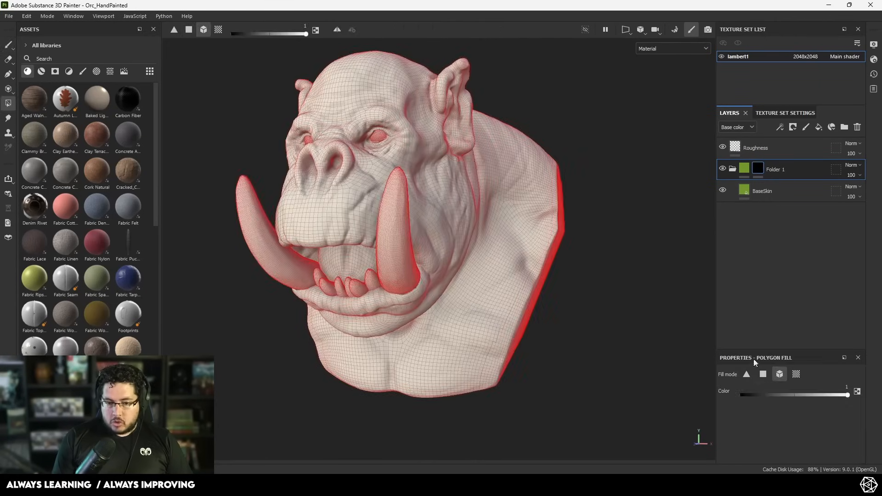
pyautogui.click(459, 177)
pyautogui.press('1')
# Rename the masked folder as Skin
pyautogui.keyDown('alt'); pyautogui.moveTo(525, 270); pyautogui.dragTo(487, 198); pyautogui.keyUp('alt')
pyautogui.doubleClick(772, 173)
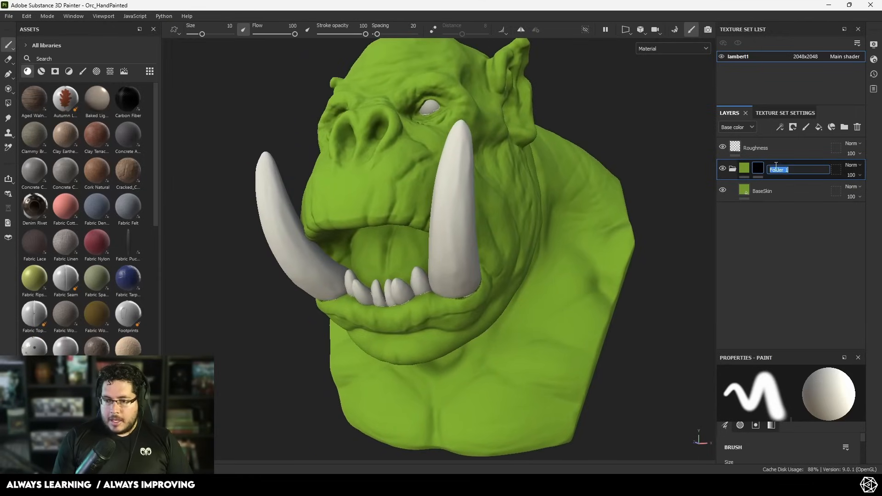
pyautogui.write('Skin')
pyautogui.press('Return')
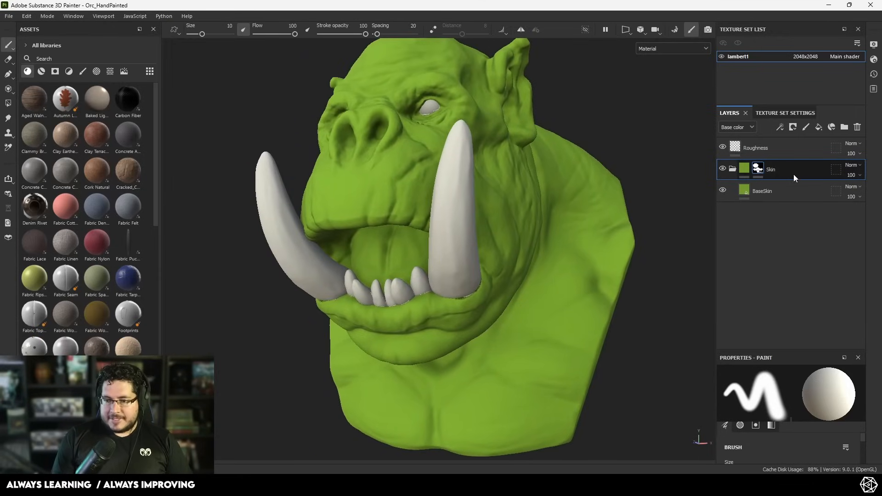
# Add a fill layer above the Skin folder and open its base color for editing
pyautogui.click(819, 127)
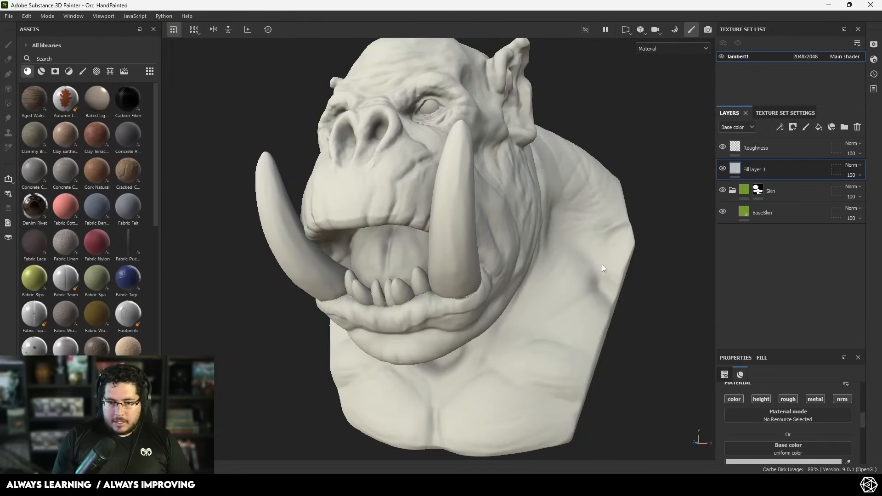
pyautogui.click(784, 462)
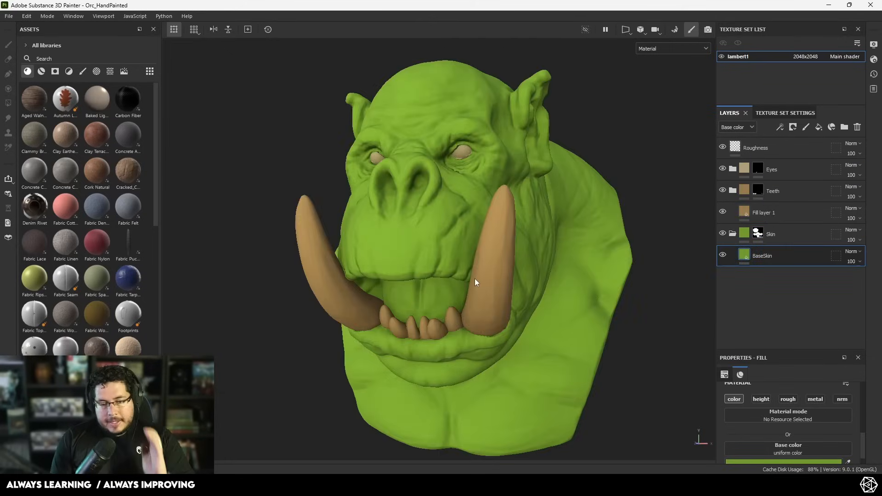
# Examine the orc bust from several angles, comparing the flat base color channel with the lit material view
pyautogui.keyDown('alt'); pyautogui.moveTo(475, 278); pyautogui.dragTo(440, 208); pyautogui.keyUp('alt')
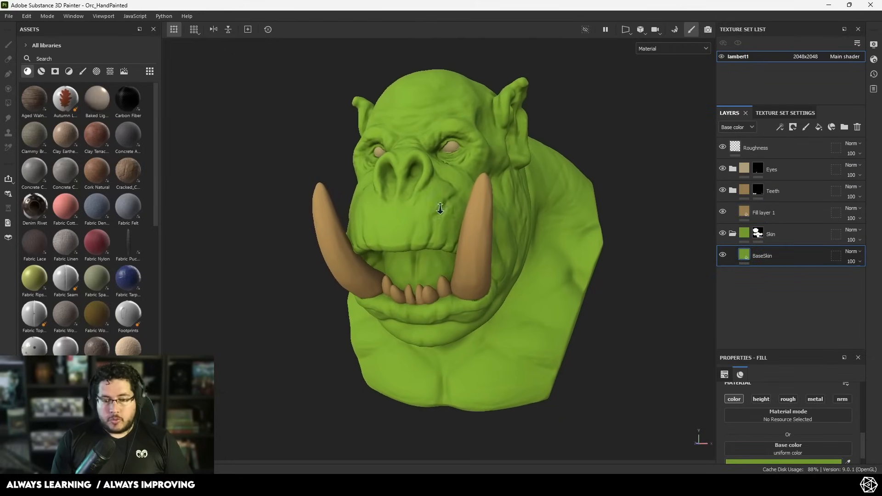
pyautogui.keyDown('alt'); pyautogui.moveTo(440, 209); pyautogui.dragTo(453, 213, button='right'); pyautogui.keyUp('alt')
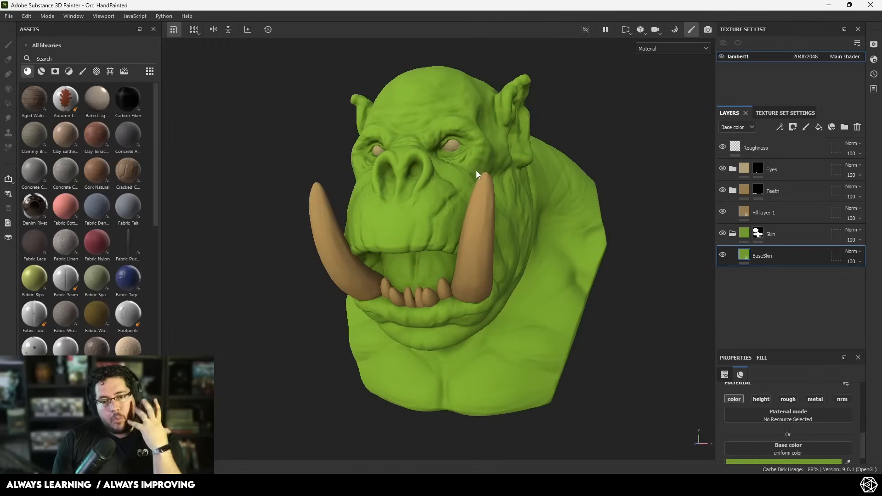
pyautogui.keyDown('alt'); pyautogui.moveTo(497, 288); pyautogui.dragTo(415, 247); pyautogui.keyUp('alt')
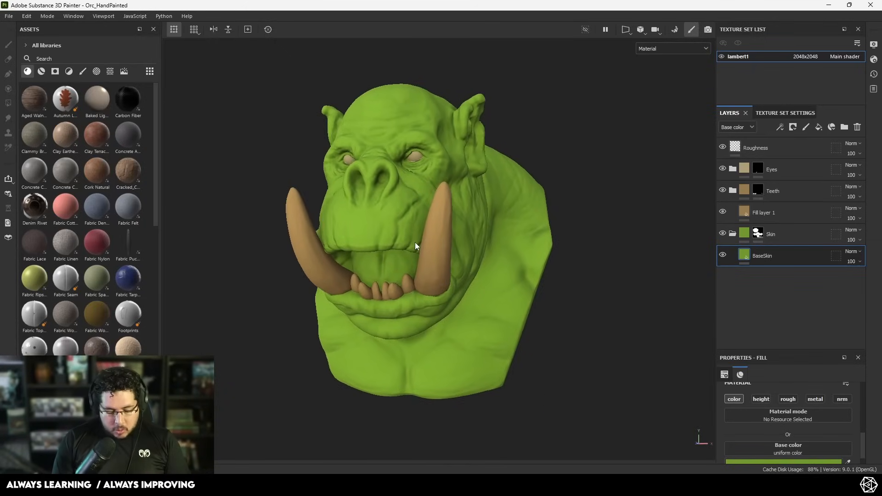
pyautogui.press('c')
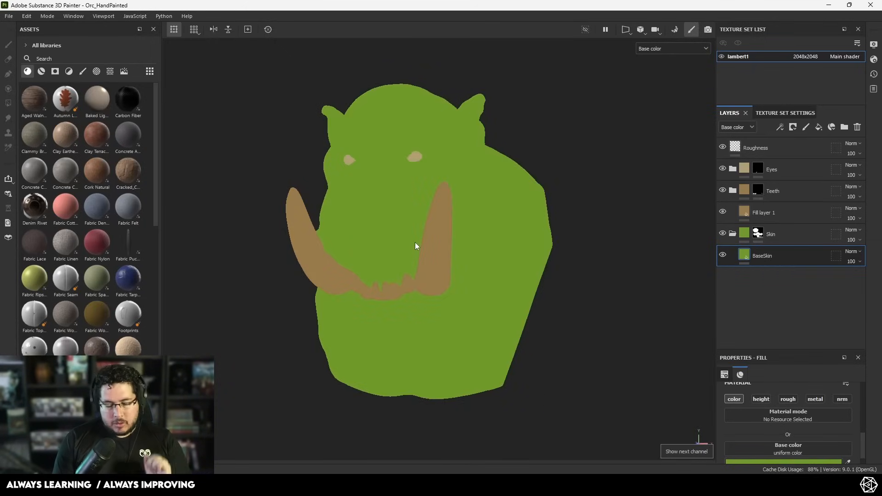
pyautogui.keyDown('alt'); pyautogui.moveTo(479, 222); pyautogui.dragTo(509, 238); pyautogui.keyUp('alt')
pyautogui.keyDown('alt'); pyautogui.moveTo(509, 238); pyautogui.dragTo(541, 247, button='right'); pyautogui.keyUp('alt')
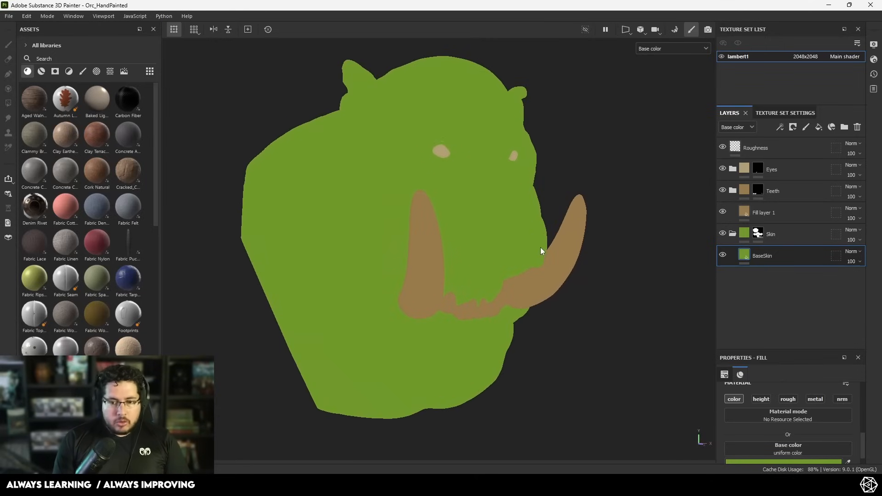
pyautogui.press('m')
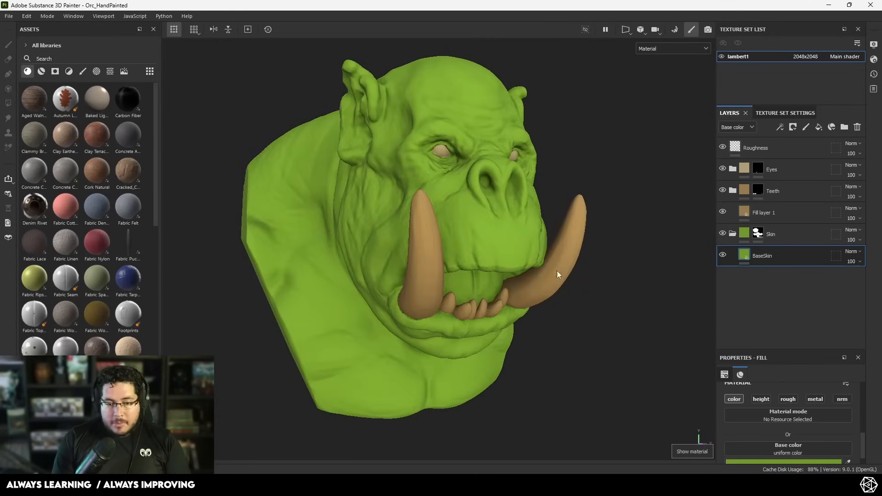
pyautogui.moveTo(557, 271)
pyautogui.keyDown('alt'); pyautogui.mouseDown()
pyautogui.moveTo(518, 258)
pyautogui.moveTo(526, 250)
pyautogui.mouseUp(); pyautogui.keyUp('alt')
pyautogui.keyDown('alt'); pyautogui.moveTo(526, 250); pyautogui.dragTo(418, 259, button='middle'); pyautogui.keyUp('alt')
pyautogui.keyDown('alt'); pyautogui.moveTo(418, 258); pyautogui.dragTo(407, 258, button='right'); pyautogui.keyUp('alt')
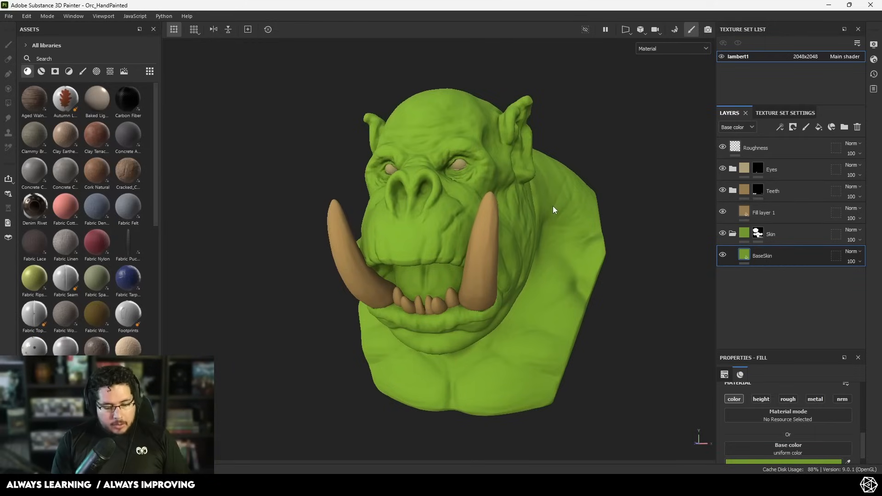
# Display only the base color channel in the viewport and add a fill layer above BaseSkin in the Skin folder
pyautogui.press('c')
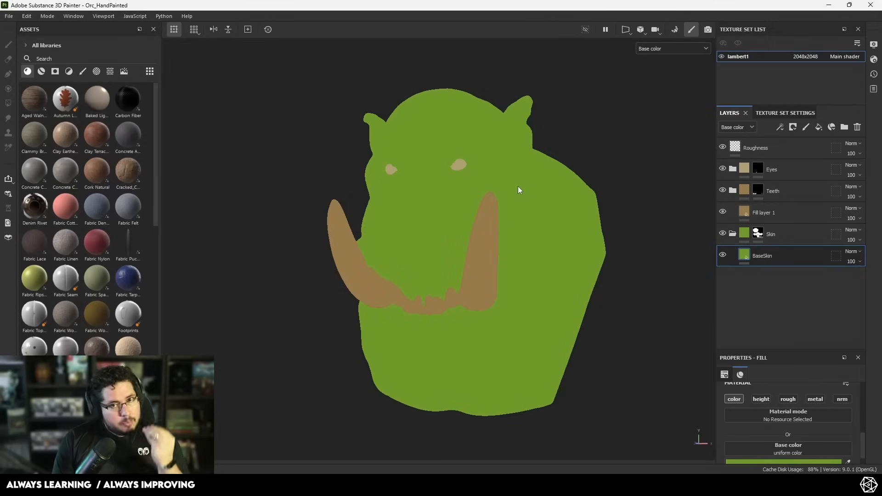
pyautogui.keyDown('alt'); pyautogui.moveTo(617, 279); pyautogui.dragTo(589, 264, button='middle'); pyautogui.keyUp('alt')
pyautogui.keyDown('alt'); pyautogui.moveTo(588, 265); pyautogui.dragTo(599, 257, button='right'); pyautogui.keyUp('alt')
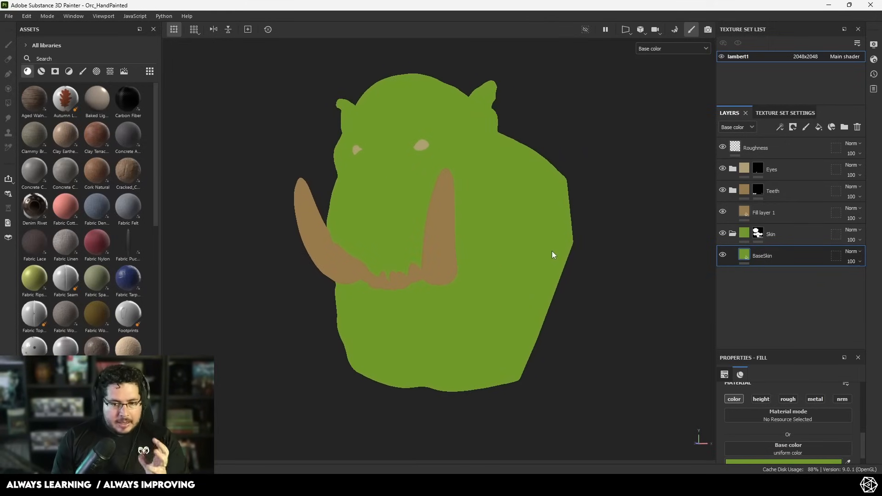
pyautogui.click(819, 127)
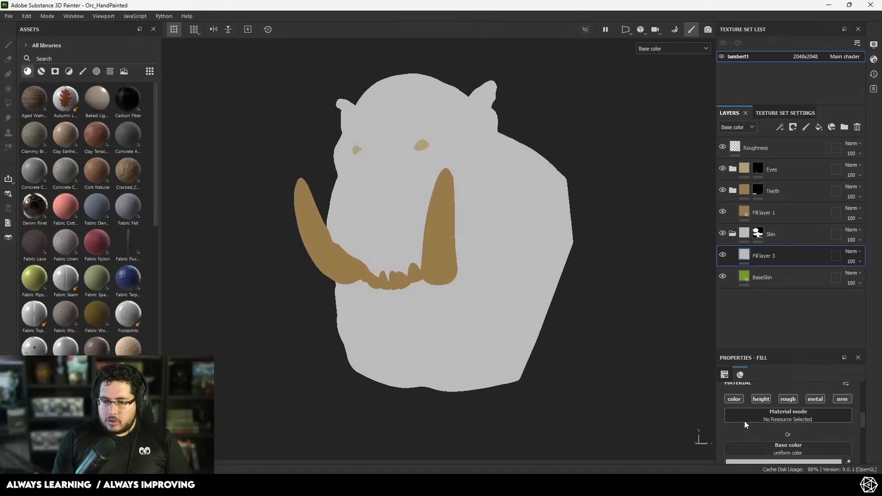
# Change BaseSkin's base color to a dark blue and move the layer above the new fill layer
pyautogui.click(745, 281)
pyautogui.click(765, 461)
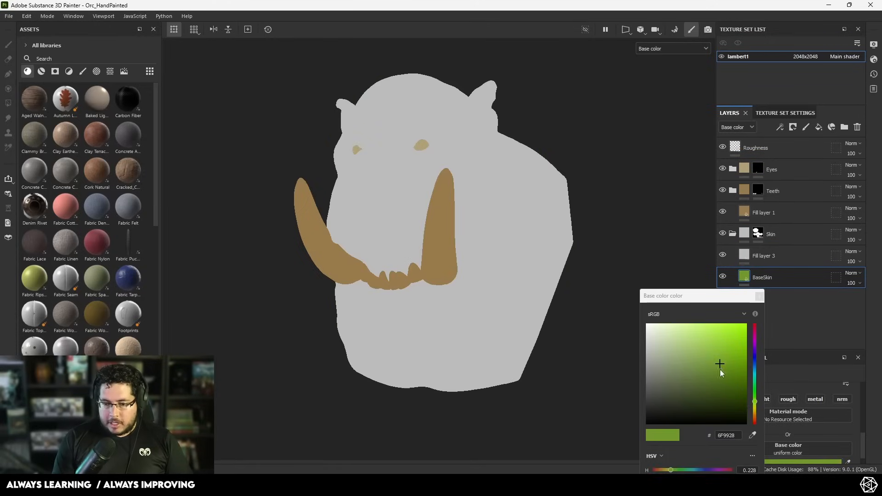
pyautogui.click(753, 435)
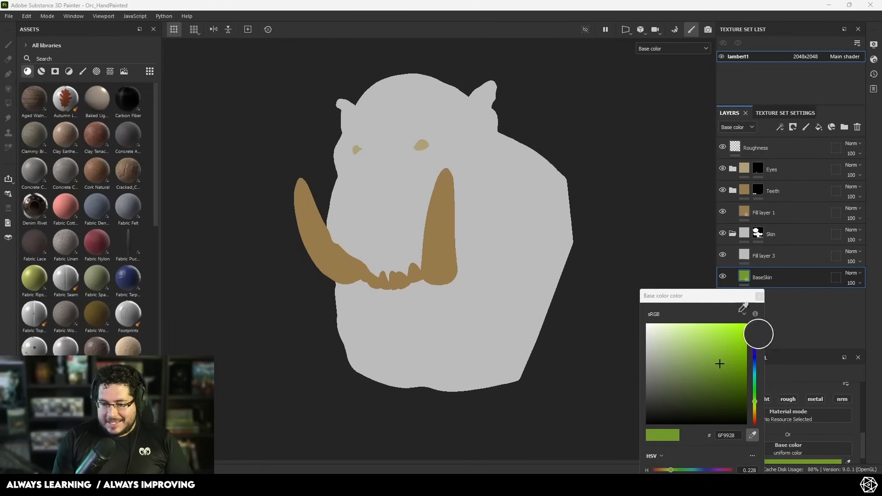
pyautogui.click(745, 277)
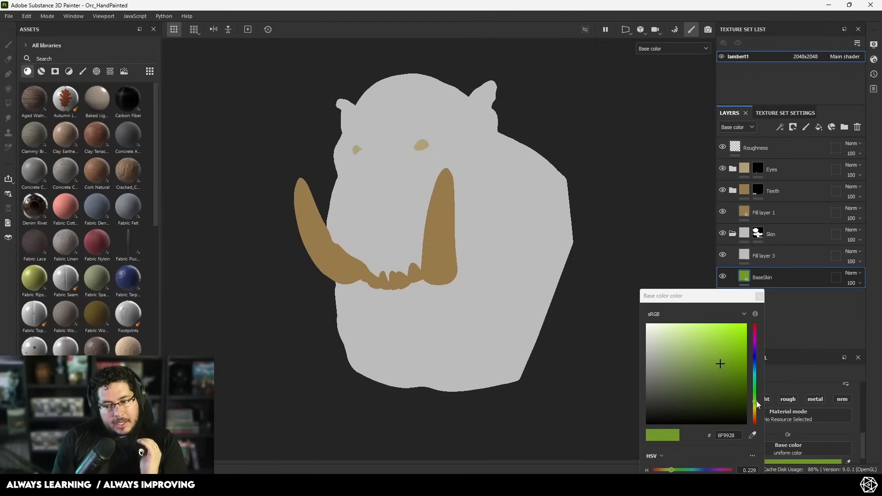
pyautogui.moveTo(756, 402); pyautogui.dragTo(759, 387)
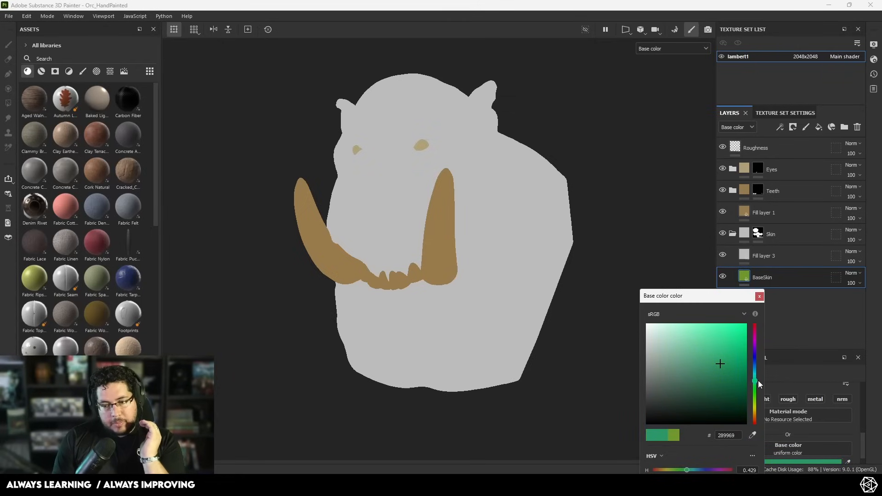
pyautogui.moveTo(720, 365); pyautogui.dragTo(755, 370)
pyautogui.moveTo(715, 394); pyautogui.dragTo(700, 390)
pyautogui.click(759, 296)
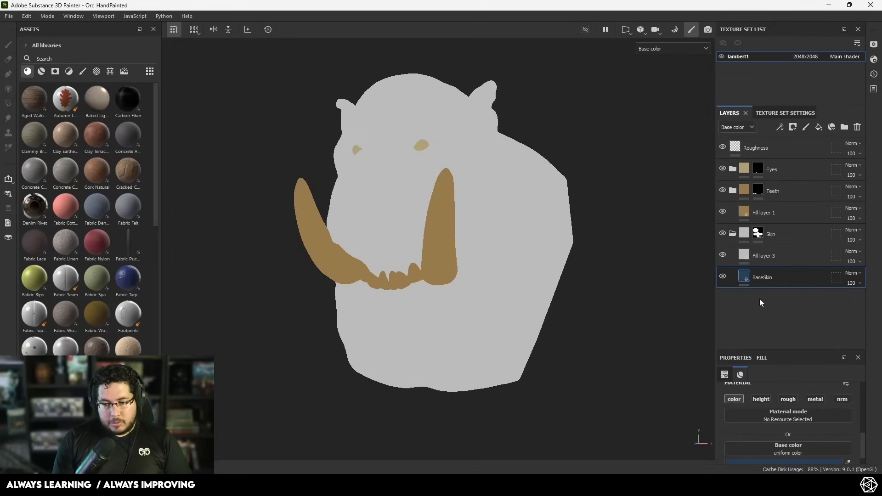
pyautogui.moveTo(754, 286); pyautogui.dragTo(772, 258)
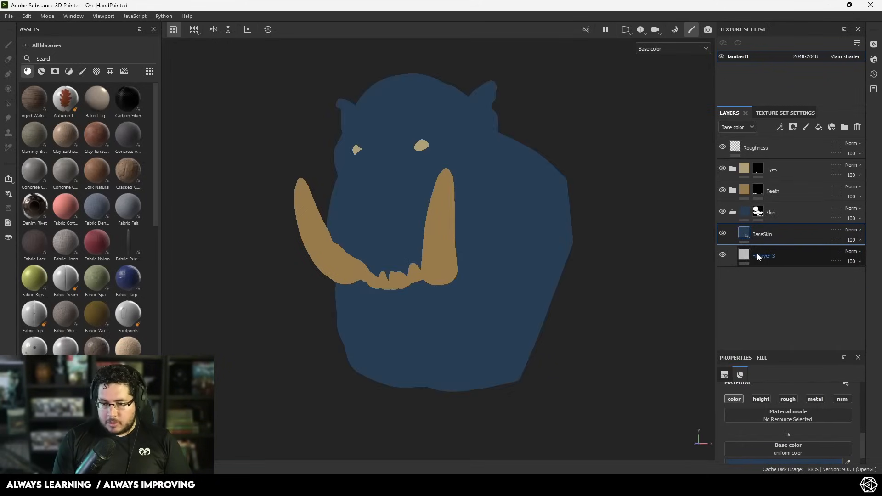
# Give the fill layer below BaseSkin a green 5E9447 base color with only the color channel active, and hide BaseSkin
pyautogui.click(758, 255)
pyautogui.click(768, 461)
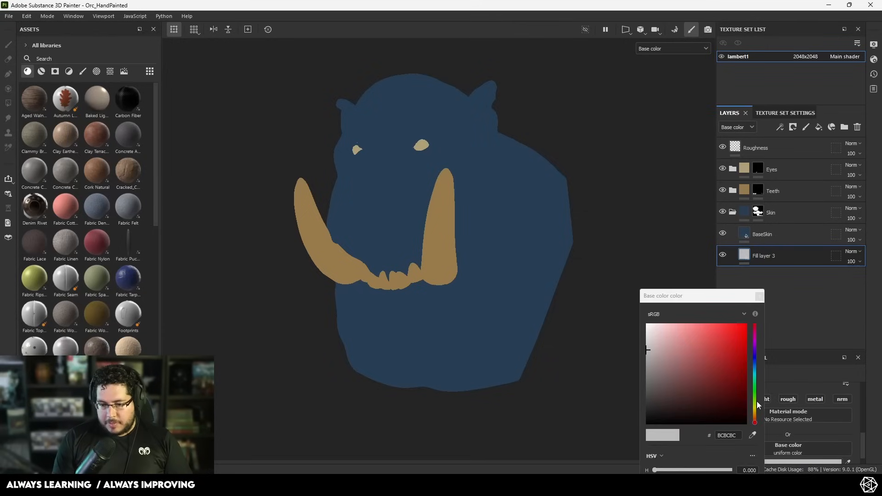
pyautogui.click(756, 396)
pyautogui.moveTo(727, 381); pyautogui.dragTo(699, 365)
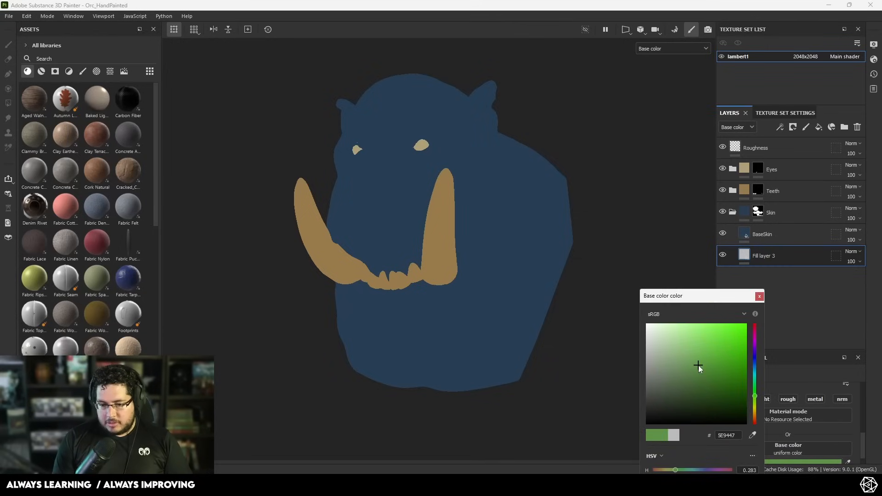
pyautogui.click(760, 296)
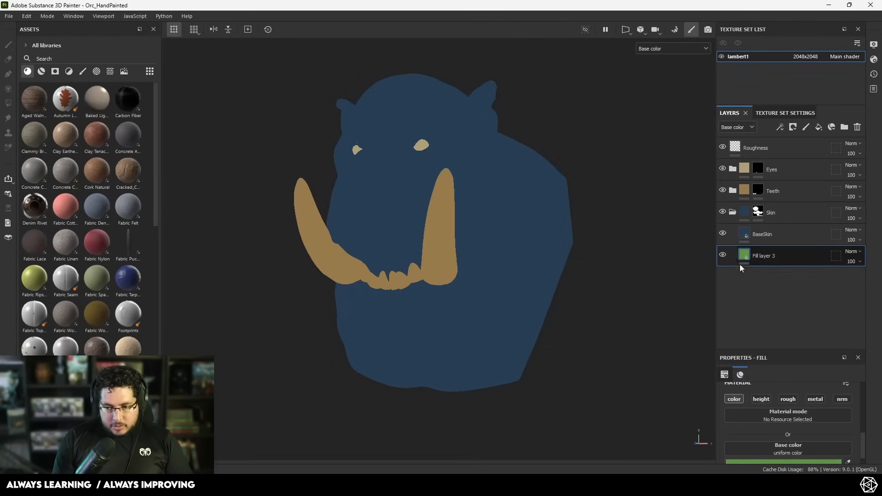
pyautogui.click(723, 233)
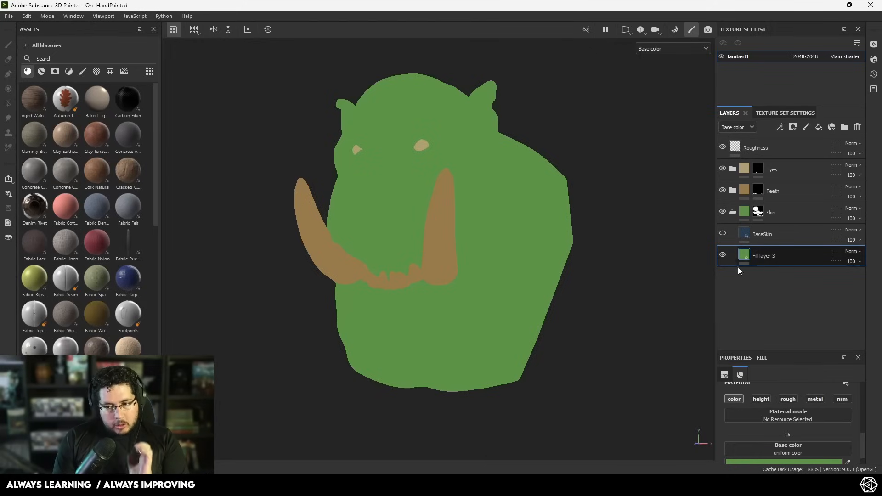
# Change the green fill layer's base color to the more saturated green 4B962B
pyautogui.click(774, 460)
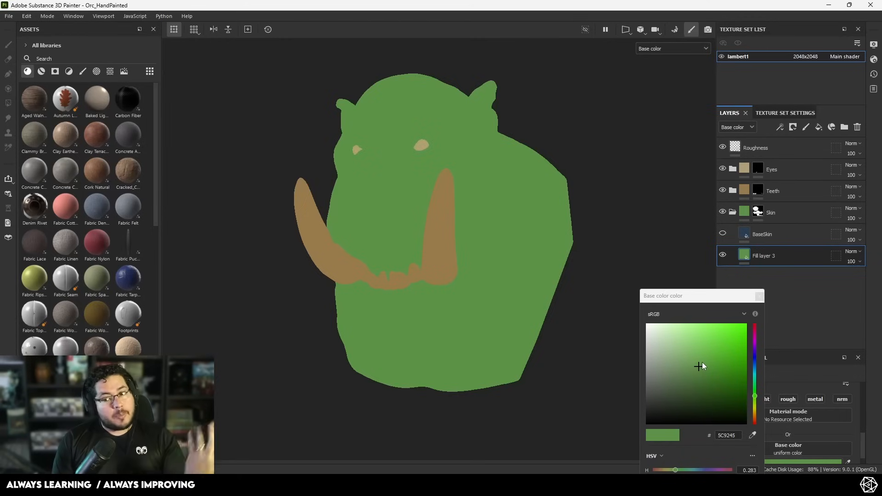
pyautogui.moveTo(703, 364); pyautogui.dragTo(747, 324)
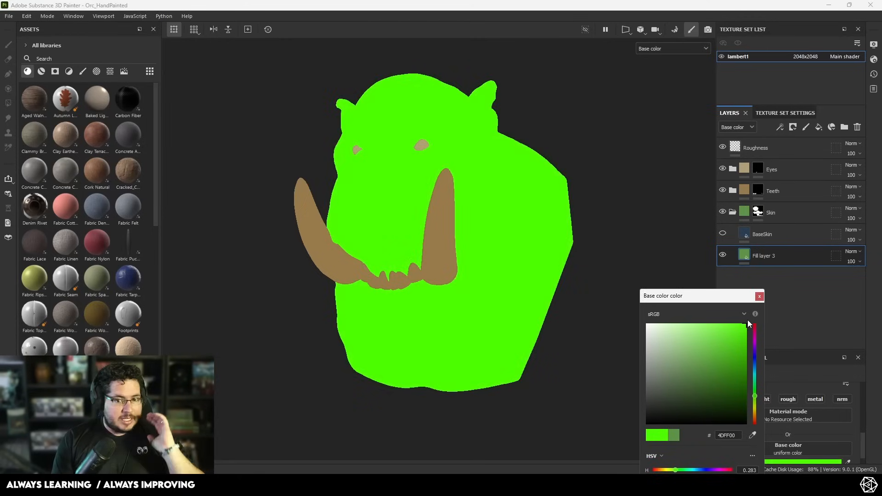
pyautogui.click(689, 368)
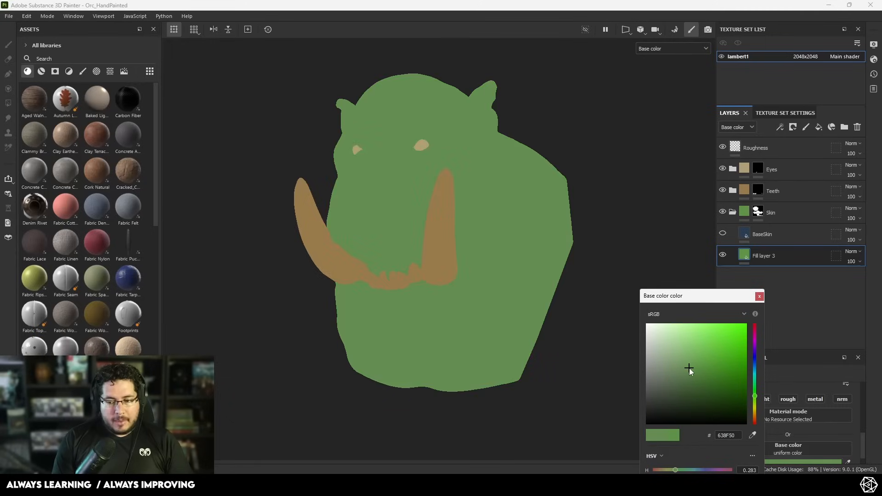
pyautogui.moveTo(689, 368); pyautogui.dragTo(718, 365)
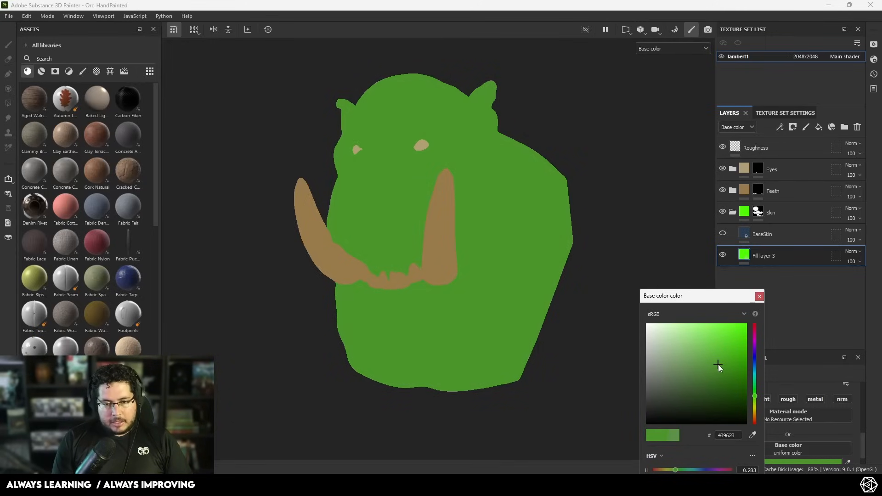
pyautogui.click(760, 296)
# Make the BaseSkin layer visible again and add a black mask to it
pyautogui.click(723, 233)
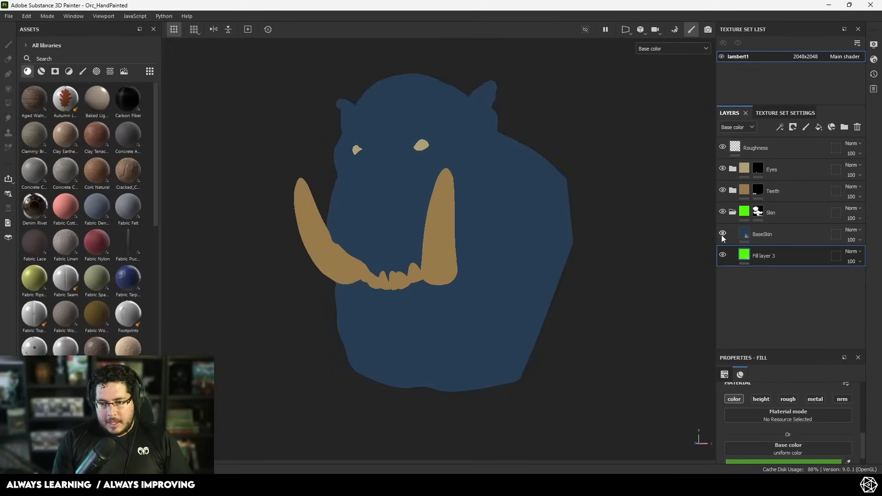
pyautogui.click(754, 236)
pyautogui.rightClick(754, 235)
pyautogui.click(773, 15)
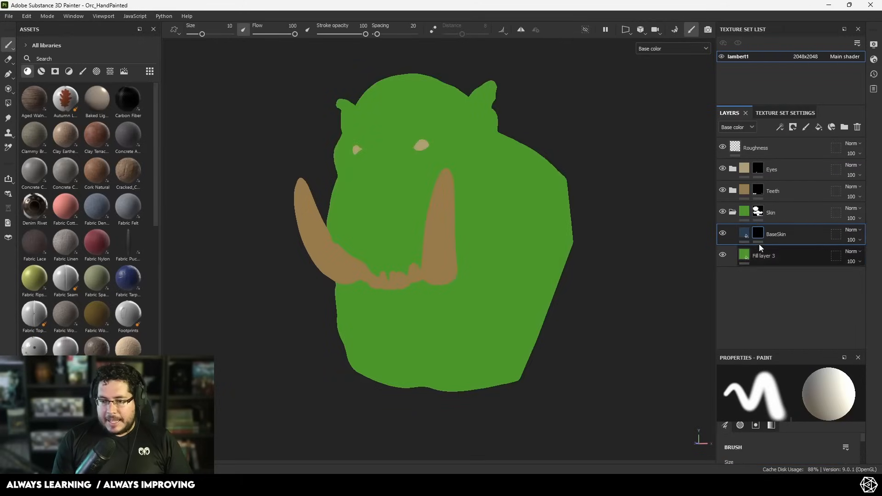
# Add a Dirt generator to BaseSkin's mask
pyautogui.rightClick(758, 234)
pyautogui.click(785, 296)
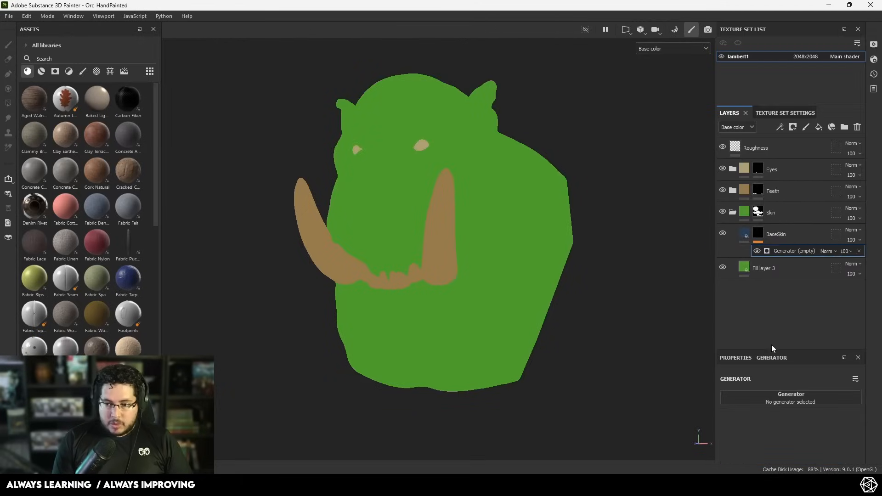
pyautogui.click(777, 399)
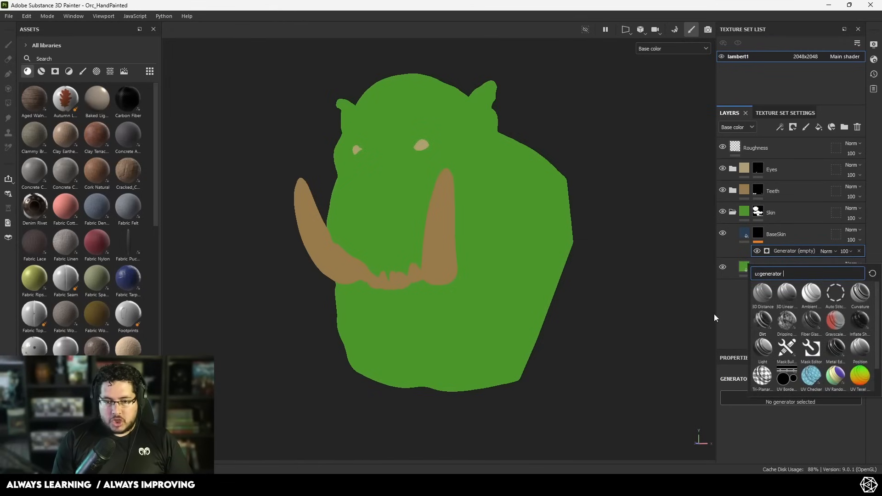
pyautogui.click(763, 321)
# Examine the Dirt shading on the orc's face, ears and shoulders from several angles and distances
pyautogui.scroll(6, 477, 213)
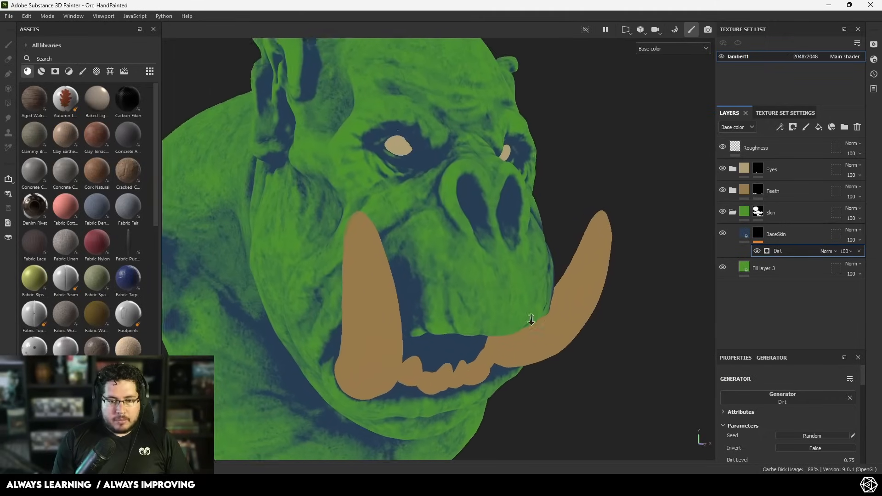
pyautogui.keyDown('alt'); pyautogui.moveTo(532, 320); pyautogui.dragTo(518, 304, button='right'); pyautogui.keyUp('alt')
pyautogui.keyDown('alt'); pyautogui.moveTo(533, 306); pyautogui.dragTo(493, 294); pyautogui.keyUp('alt')
pyautogui.keyDown('alt'); pyautogui.moveTo(493, 294); pyautogui.dragTo(499, 332, button='middle'); pyautogui.keyUp('alt')
pyautogui.keyDown('alt'); pyautogui.moveTo(499, 331); pyautogui.dragTo(546, 272, button='right'); pyautogui.keyUp('alt')
pyautogui.keyDown('alt'); pyautogui.moveTo(545, 271); pyautogui.dragTo(515, 273); pyautogui.keyUp('alt')
pyautogui.keyDown('alt'); pyautogui.moveTo(514, 274); pyautogui.dragTo(524, 322, button='middle'); pyautogui.keyUp('alt')
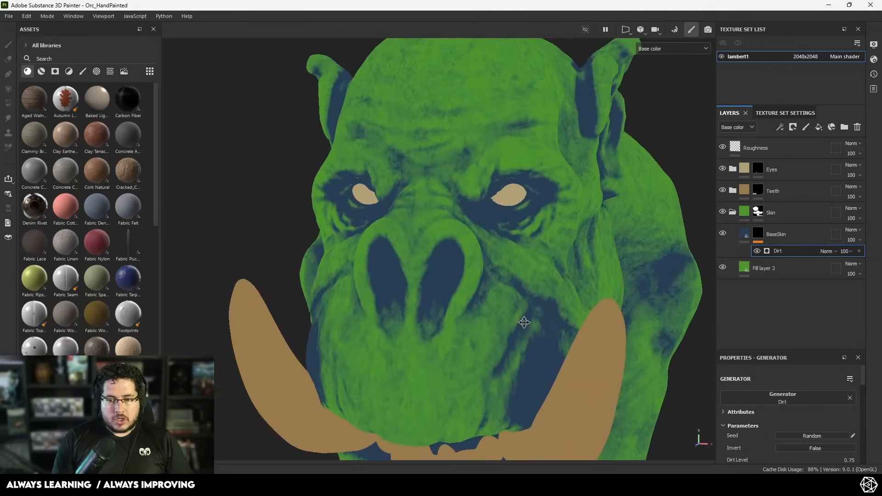
pyautogui.keyDown('alt'); pyautogui.moveTo(525, 323); pyautogui.dragTo(519, 298, button='right'); pyautogui.keyUp('alt')
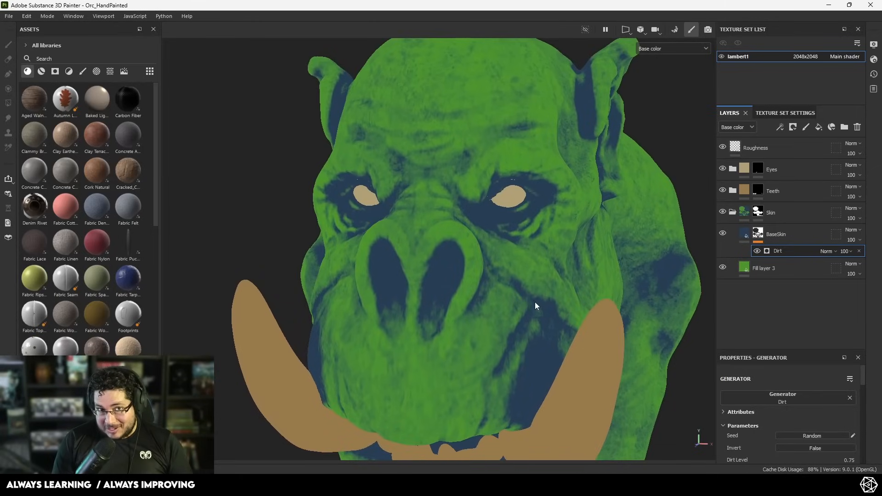
pyautogui.keyDown('alt'); pyautogui.moveTo(535, 302); pyautogui.dragTo(412, 239, button='right'); pyautogui.keyUp('alt')
pyautogui.keyDown('alt'); pyautogui.moveTo(412, 238); pyautogui.dragTo(420, 214, button='middle'); pyautogui.keyUp('alt')
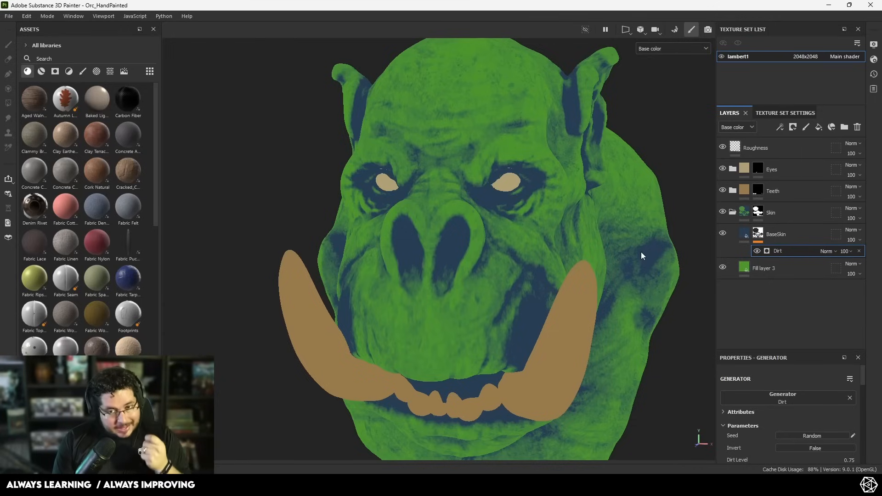
pyautogui.keyDown('alt'); pyautogui.moveTo(530, 236); pyautogui.dragTo(539, 219); pyautogui.keyUp('alt')
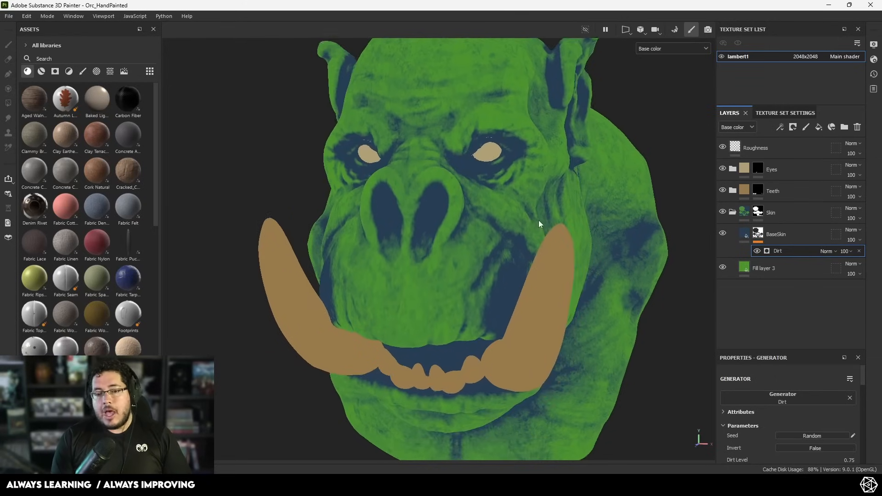
pyautogui.keyDown('alt'); pyautogui.moveTo(539, 220); pyautogui.dragTo(481, 211, button='right'); pyautogui.keyUp('alt')
pyautogui.keyDown('alt'); pyautogui.moveTo(482, 211); pyautogui.dragTo(533, 197); pyautogui.keyUp('alt')
pyautogui.keyDown('alt'); pyautogui.moveTo(533, 198); pyautogui.dragTo(508, 189, button='right'); pyautogui.keyUp('alt')
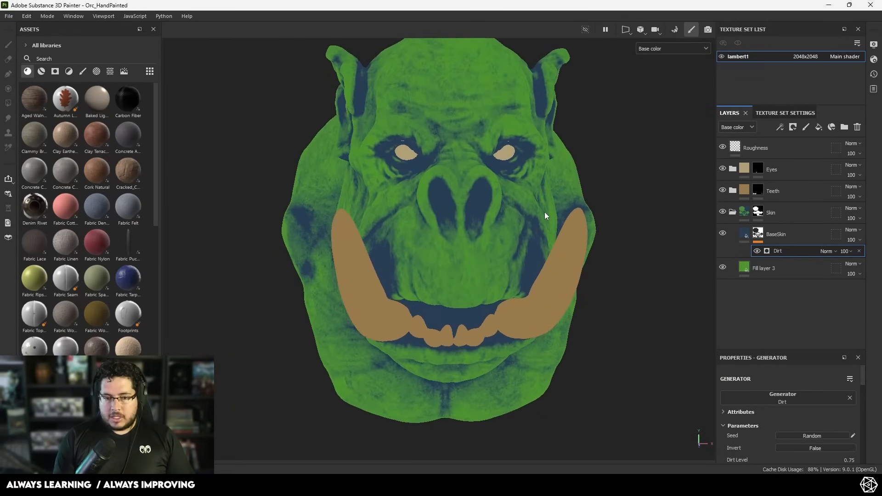
# Try the Multiply and Overlay blend modes on BaseSkin, and set it back to Normal
pyautogui.click(854, 233)
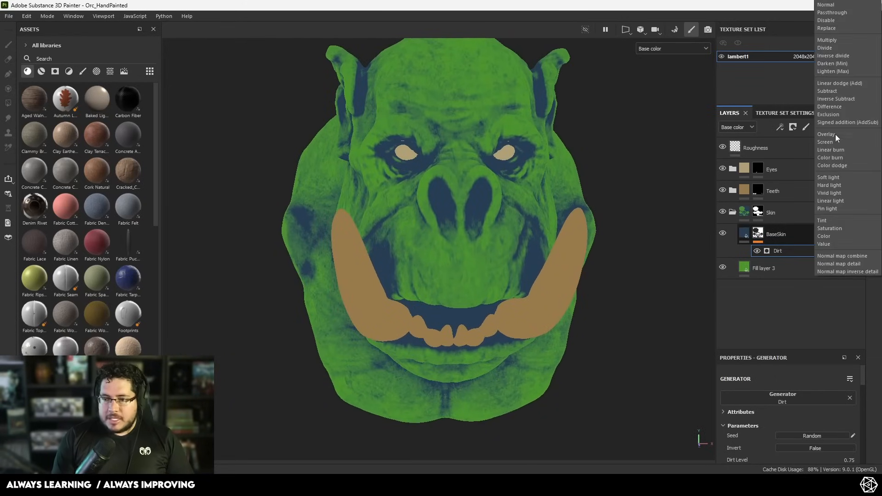
pyautogui.click(832, 41)
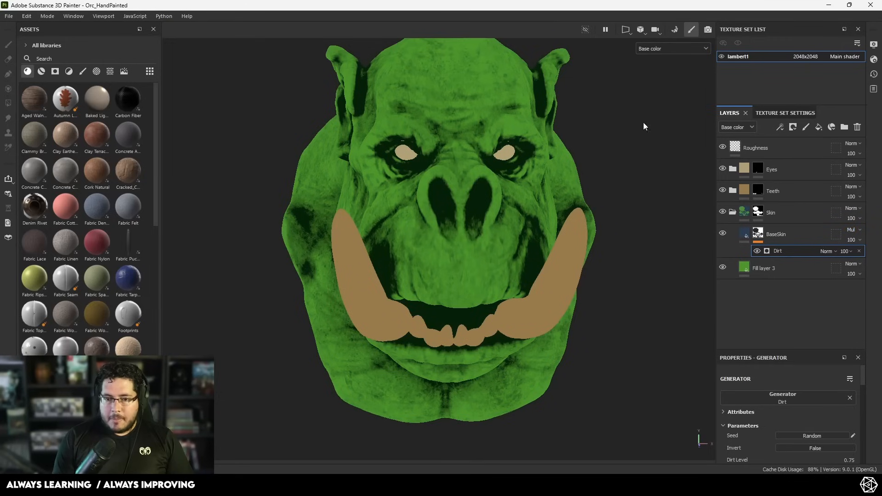
pyautogui.click(845, 230)
pyautogui.click(828, 133)
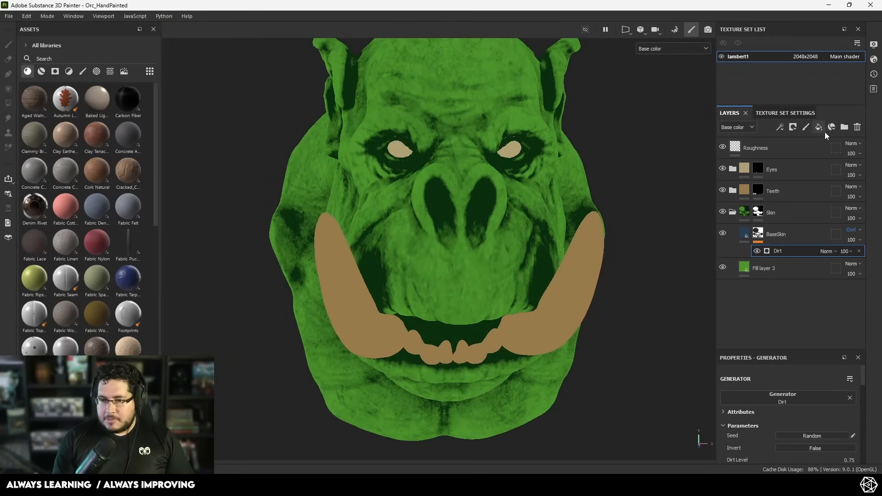
pyautogui.scroll(2, 568, 213)
pyautogui.click(851, 230)
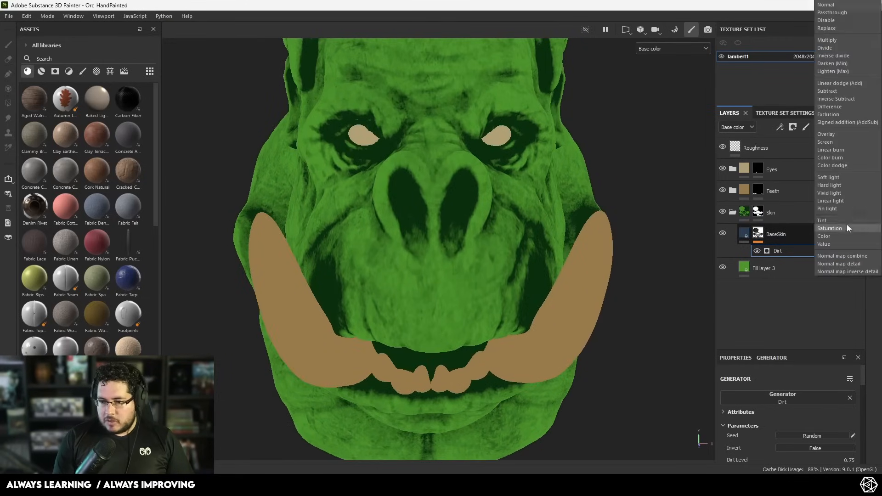
pyautogui.click(825, 18)
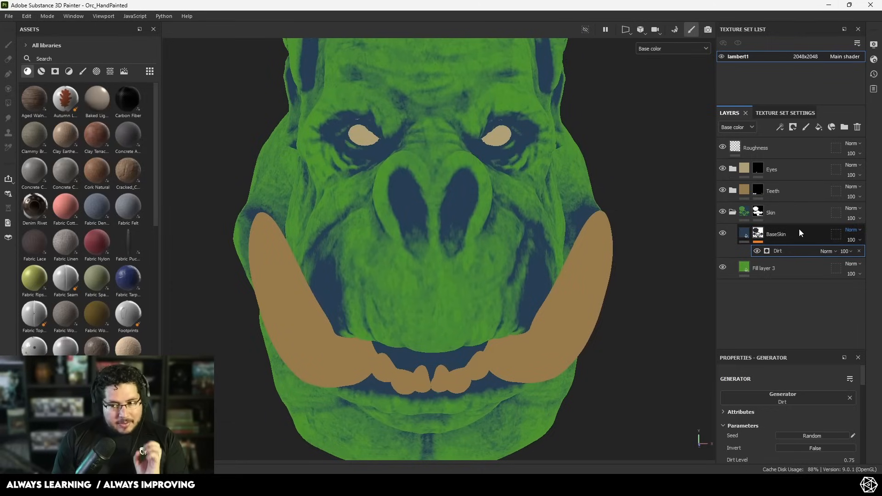
# Lower the BaseSkin layer's opacity to 75
pyautogui.click(846, 251)
pyautogui.moveTo(878, 257); pyautogui.dragTo(869, 258)
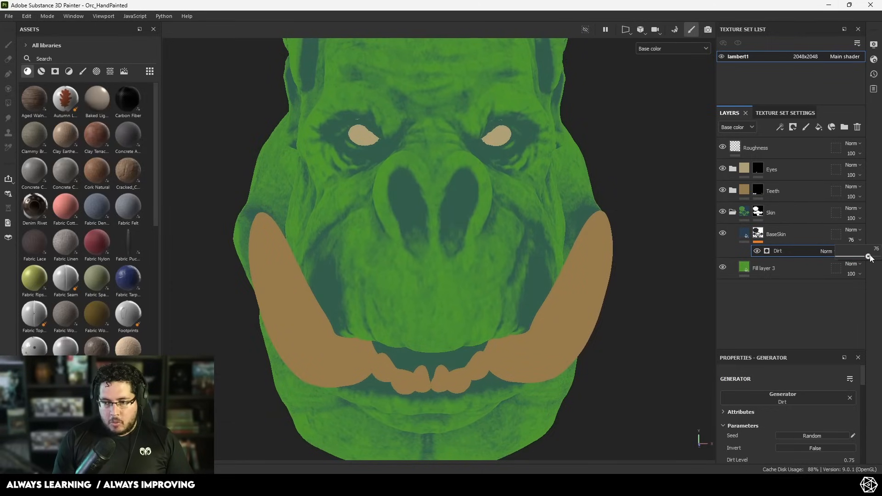
pyautogui.keyDown('alt'); pyautogui.moveTo(404, 197); pyautogui.dragTo(499, 235); pyautogui.keyUp('alt')
pyautogui.keyDown('alt'); pyautogui.moveTo(499, 234); pyautogui.dragTo(503, 195, button='right'); pyautogui.keyUp('alt')
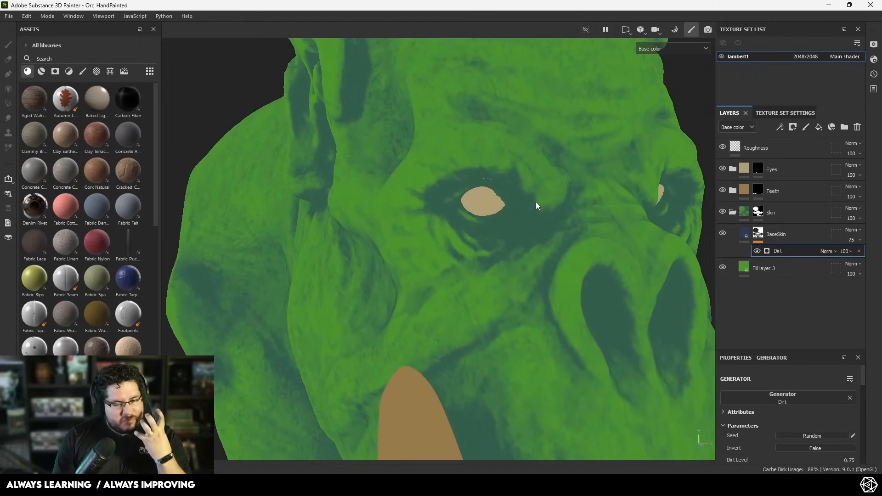
# Add a Blur filter above the Dirt generator in BaseSkin's mask and check the softened shading around the head
pyautogui.click(758, 234)
pyautogui.rightClick(759, 233)
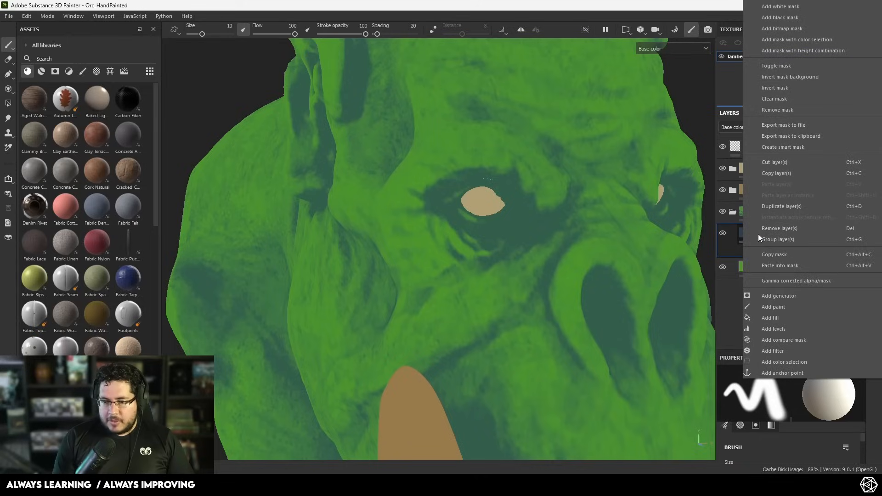
pyautogui.click(782, 350)
pyautogui.click(784, 396)
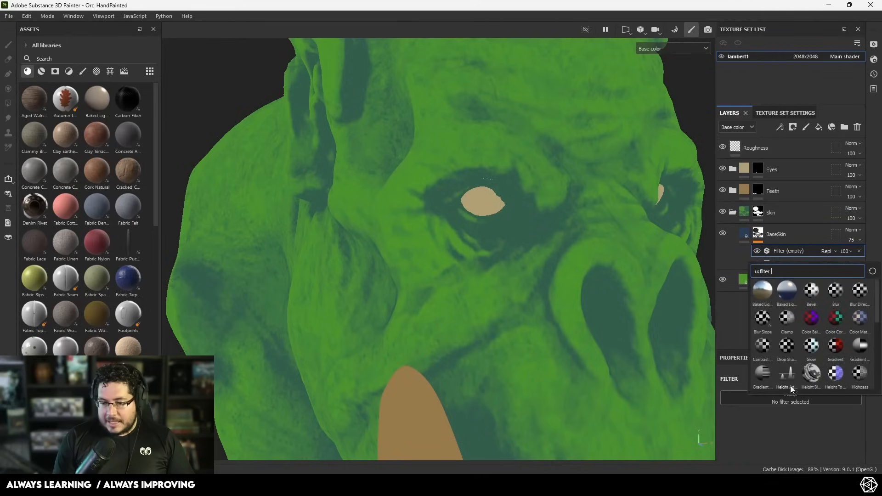
pyautogui.click(835, 297)
pyautogui.keyDown('alt'); pyautogui.moveTo(672, 276); pyautogui.dragTo(514, 239); pyautogui.keyUp('alt')
pyautogui.keyDown('alt'); pyautogui.moveTo(514, 239); pyautogui.dragTo(272, 153, button='right'); pyautogui.keyUp('alt')
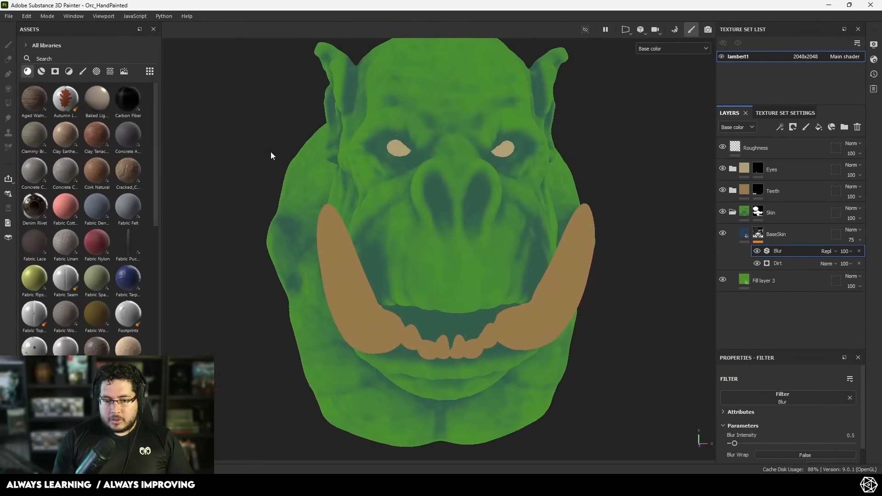
pyautogui.keyDown('alt'); pyautogui.moveTo(607, 212); pyautogui.dragTo(405, 253); pyautogui.keyUp('alt')
pyautogui.keyDown('alt'); pyautogui.moveTo(404, 253); pyautogui.dragTo(499, 244, button='right'); pyautogui.keyUp('alt')
pyautogui.keyDown('alt'); pyautogui.moveTo(499, 244); pyautogui.dragTo(453, 258); pyautogui.keyUp('alt')
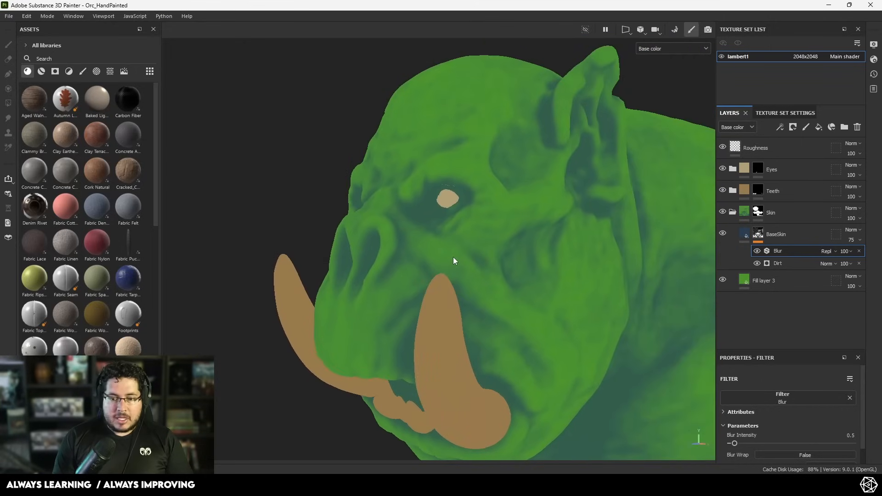
# Switch the viewport to the lit material view and compare the bust with BaseSkin hidden and shown
pyautogui.press('m')
pyautogui.moveTo(549, 226)
pyautogui.keyDown('alt'); pyautogui.mouseDown()
pyautogui.moveTo(532, 236)
pyautogui.moveTo(405, 226)
pyautogui.moveTo(486, 203)
pyautogui.mouseUp(); pyautogui.keyUp('alt')
pyautogui.click(723, 233)
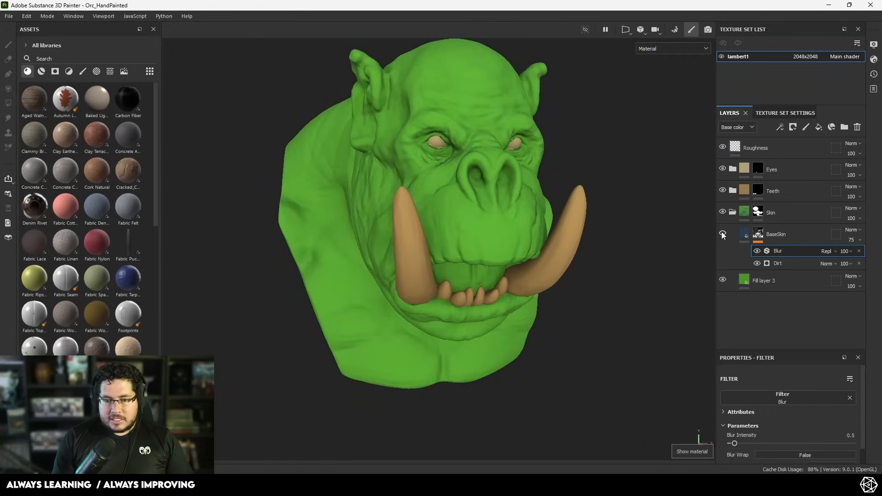
pyautogui.click(723, 233)
pyautogui.keyDown('alt'); pyautogui.moveTo(599, 237); pyautogui.dragTo(529, 242); pyautogui.keyUp('alt')
pyautogui.keyDown('alt'); pyautogui.moveTo(528, 242); pyautogui.dragTo(619, 264, button='right'); pyautogui.keyUp('alt')
pyautogui.keyDown('alt'); pyautogui.moveTo(536, 246); pyautogui.dragTo(568, 289, button='middle'); pyautogui.keyUp('alt')
pyautogui.keyDown('alt'); pyautogui.moveTo(568, 290); pyautogui.dragTo(574, 298, button='right'); pyautogui.keyUp('alt')
pyautogui.keyDown('alt'); pyautogui.moveTo(574, 299); pyautogui.dragTo(674, 260); pyautogui.keyUp('alt')
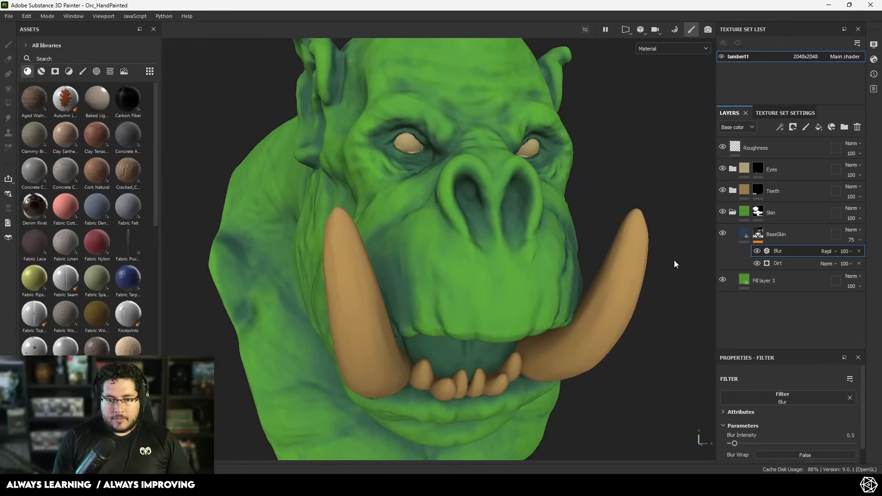
# Reduce the BaseSkin layer's opacity to 62
pyautogui.moveTo(863, 256); pyautogui.dragTo(863, 258)
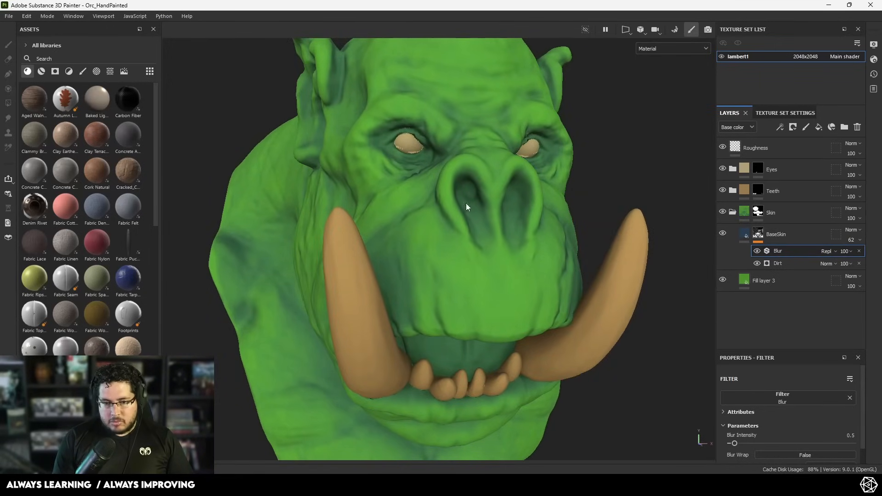
pyautogui.keyDown('alt'); pyautogui.moveTo(466, 207); pyautogui.dragTo(516, 227, button='right'); pyautogui.keyUp('alt')
pyautogui.keyDown('alt'); pyautogui.moveTo(516, 227); pyautogui.dragTo(526, 267, button='middle'); pyautogui.keyUp('alt')
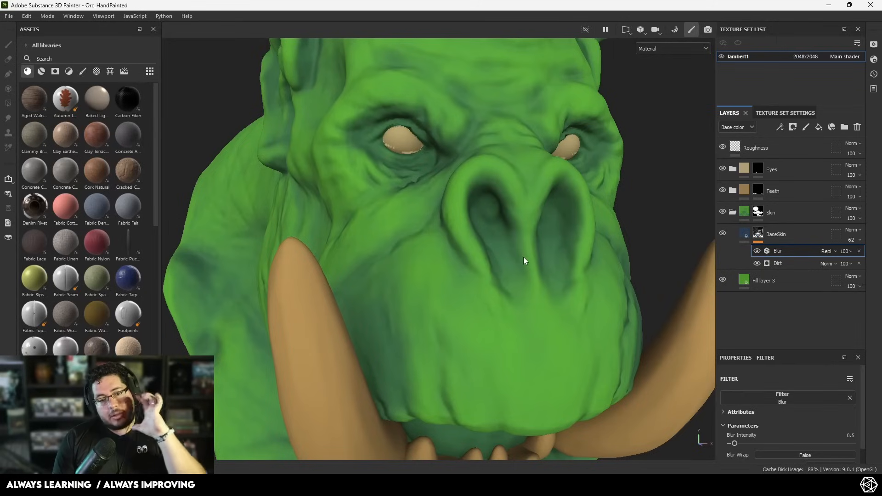
pyautogui.scroll(-3, 523, 248)
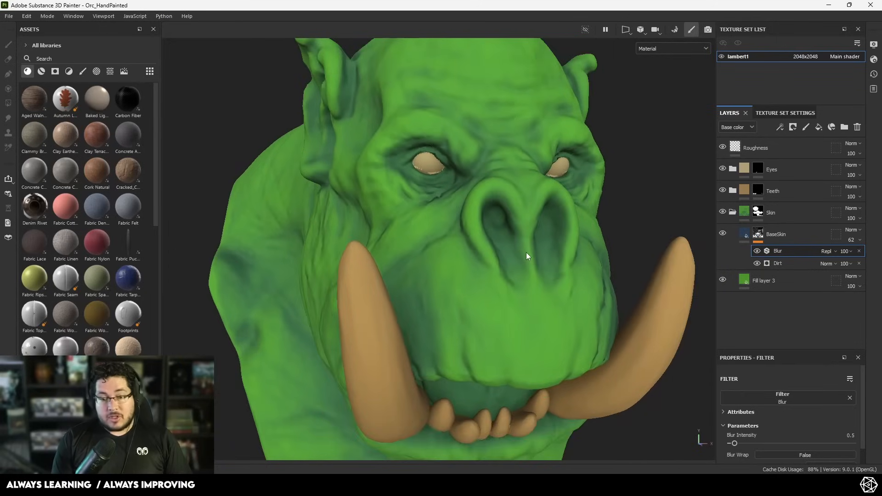
# Add a Blur Slope filter above the Blur filter in BaseSkin's mask and inspect its painterly effect around the eye
pyautogui.click(758, 235)
pyautogui.rightClick(759, 234)
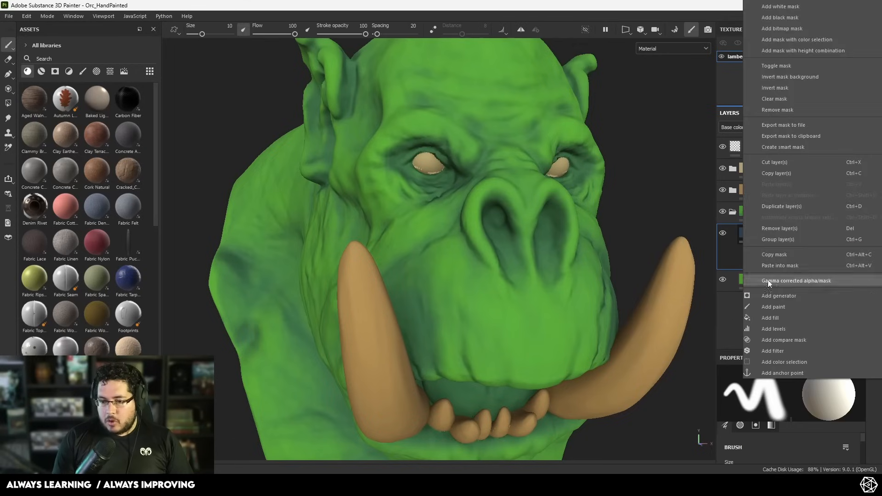
pyautogui.click(778, 350)
pyautogui.click(787, 398)
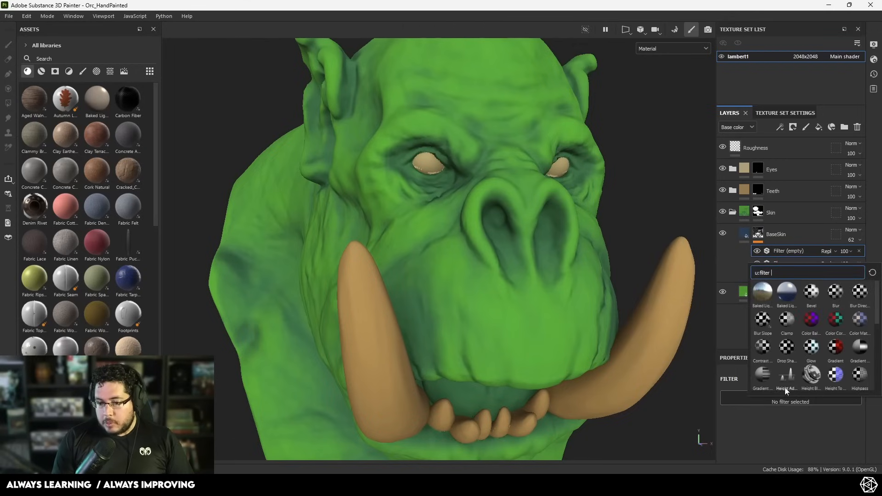
pyautogui.click(765, 323)
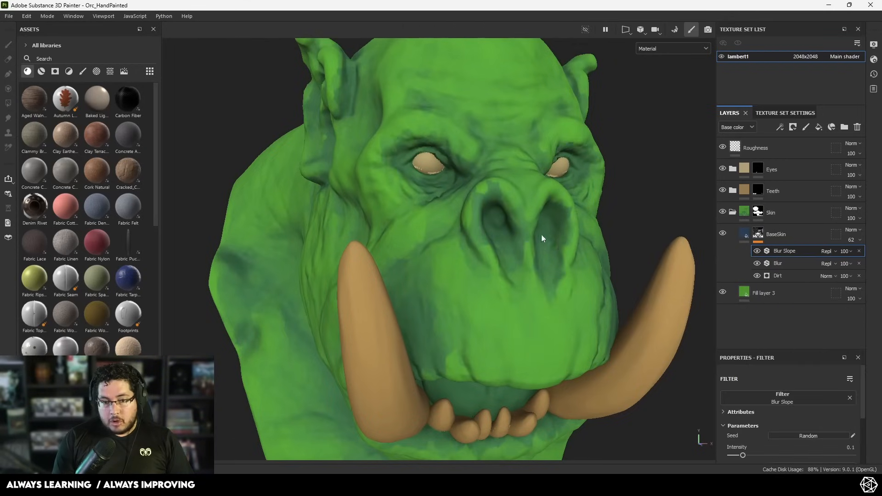
pyautogui.scroll(5, 494, 230)
pyautogui.moveTo(492, 238); pyautogui.dragTo(539, 302, button='middle')
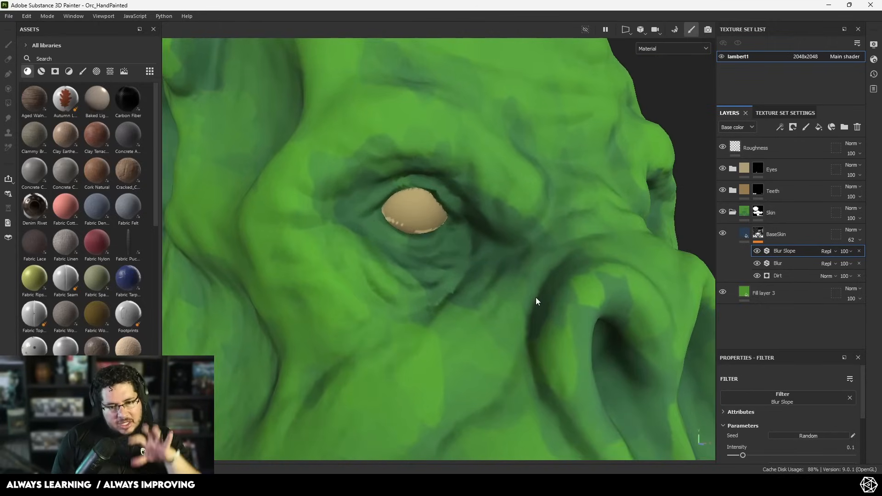
pyautogui.scroll(-5, 404, 203)
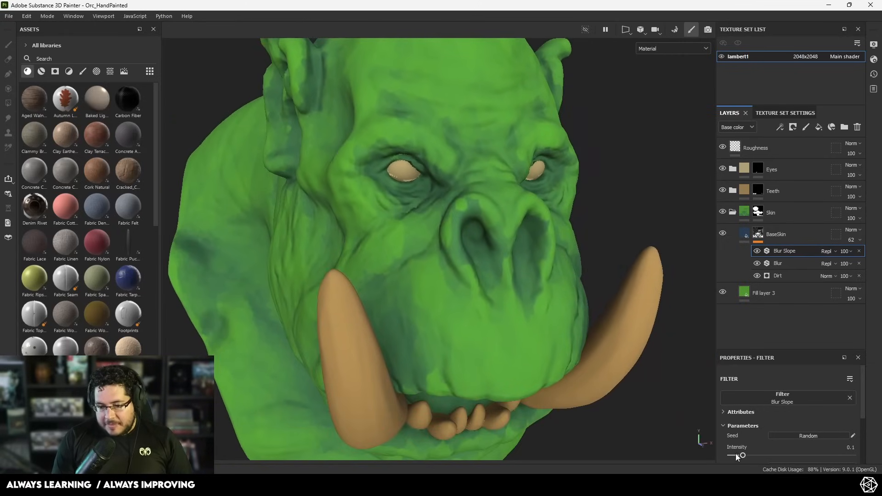
# Set the Blur Slope filter's Intensity to 0.23 and its Intensity Divider to 10
pyautogui.moveTo(737, 456); pyautogui.dragTo(759, 456)
pyautogui.scroll(-2, 768, 408)
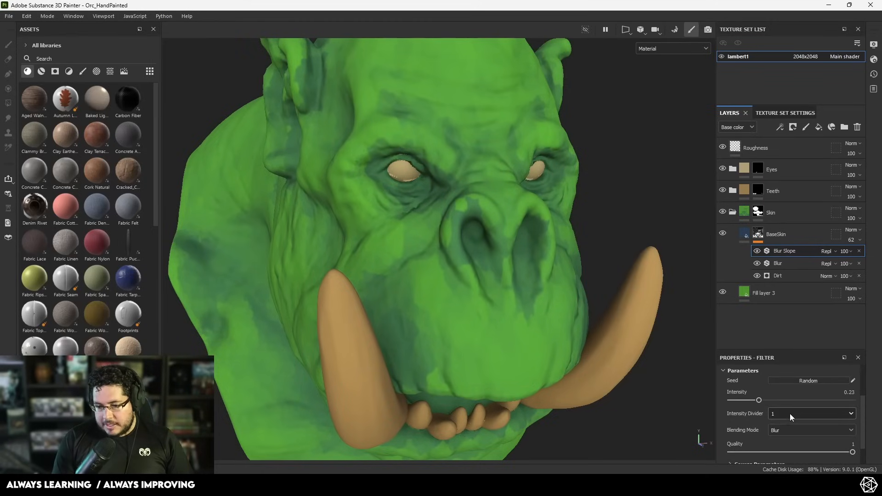
pyautogui.click(782, 416)
pyautogui.click(785, 437)
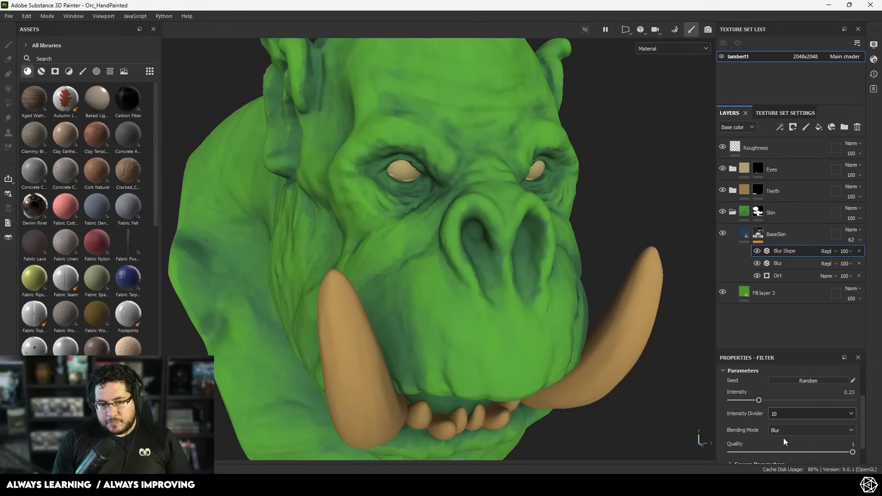
# Try an Intensity Divider of 100 on the Blur Slope filter and return it to 10
pyautogui.click(776, 415)
pyautogui.click(786, 442)
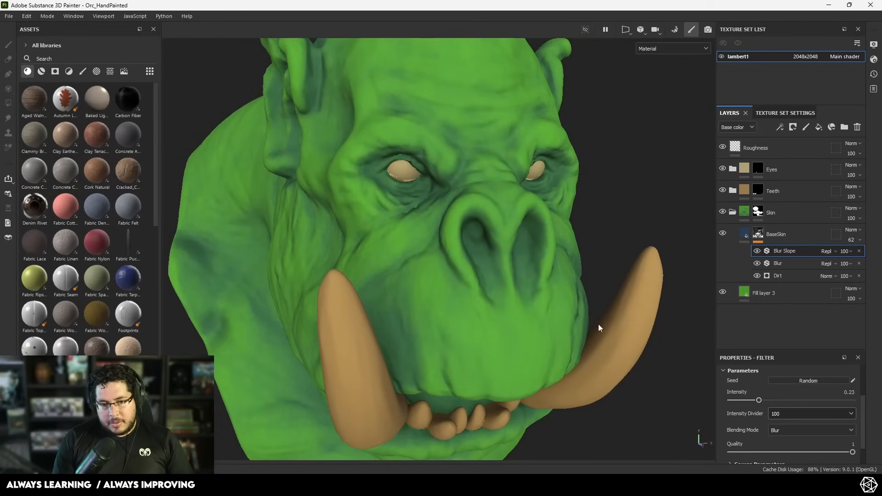
pyautogui.scroll(2, 598, 324)
pyautogui.click(781, 415)
pyautogui.click(783, 434)
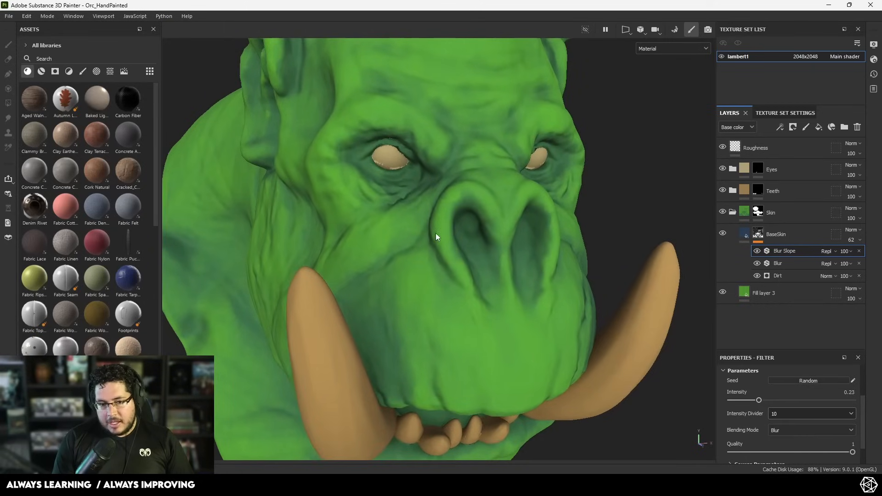
# Switch the viewport to the Base color channel and examine the painterly mask breakup around the eyes, nose and cheeks
pyautogui.scroll(4, 460, 250)
pyautogui.scroll(-3, 401, 237)
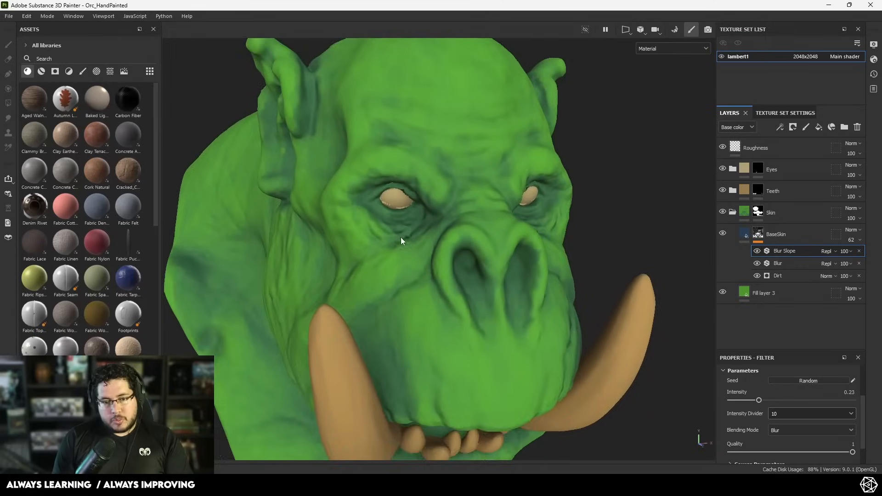
pyautogui.scroll(3, 431, 247)
pyautogui.press('c')
pyautogui.scroll(-4, 444, 242)
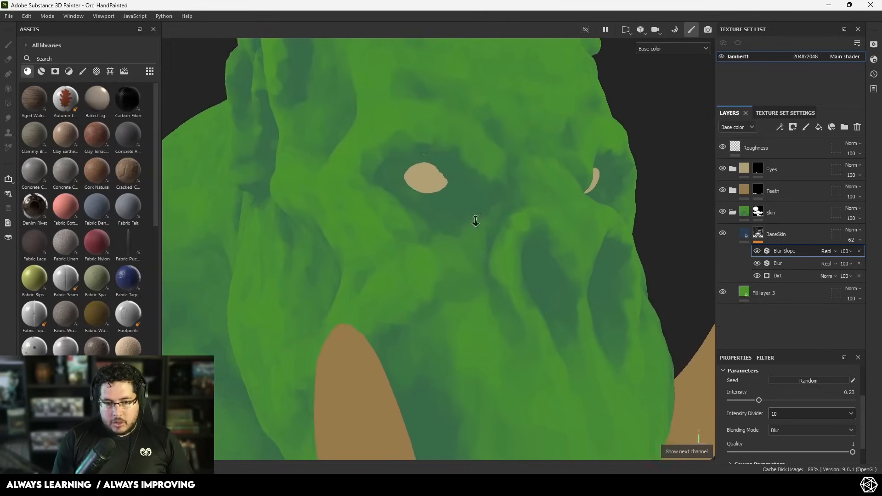
pyautogui.scroll(3, 402, 199)
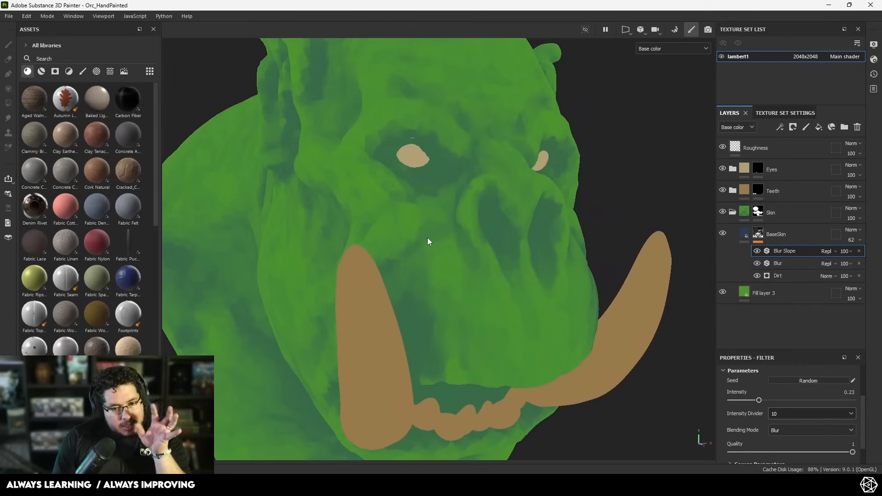
# Try the Blur Slope filter with Intensity Divider 100, Quality 0.85 and Intensity 0.585, comparing the face with the filter off and on
pyautogui.scroll(-2, 788, 446)
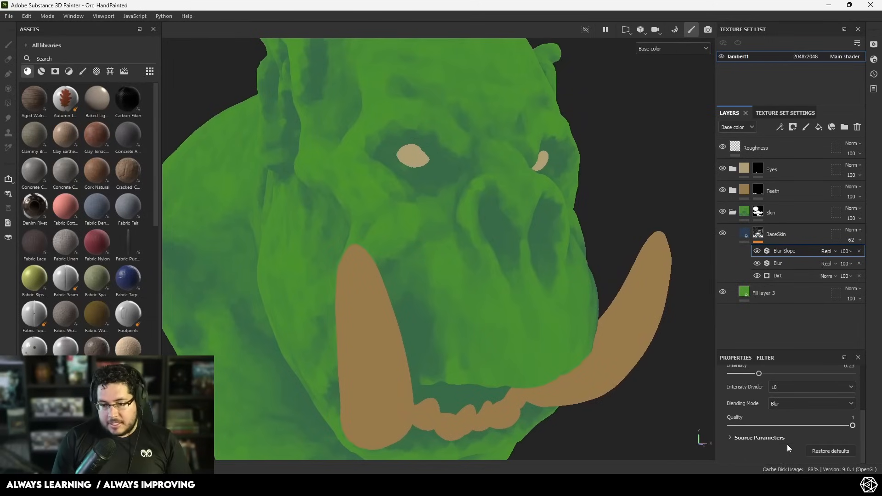
pyautogui.click(787, 405)
pyautogui.click(781, 390)
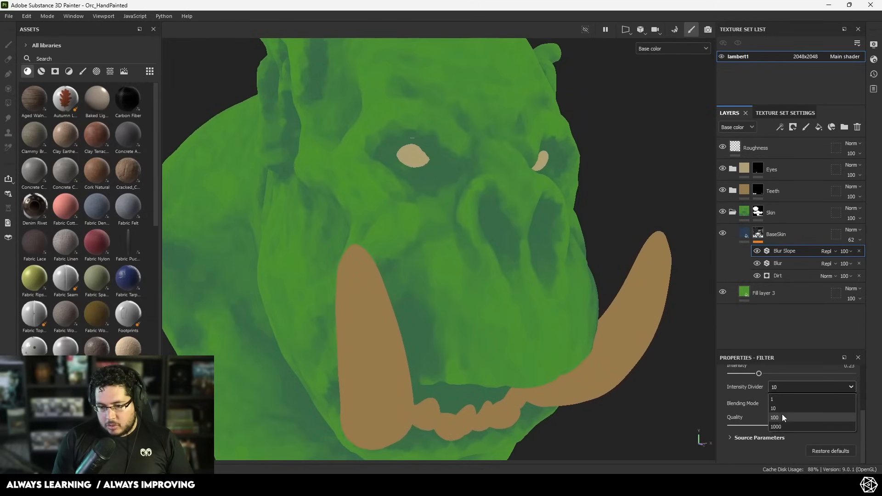
pyautogui.click(782, 416)
pyautogui.scroll(4, 607, 360)
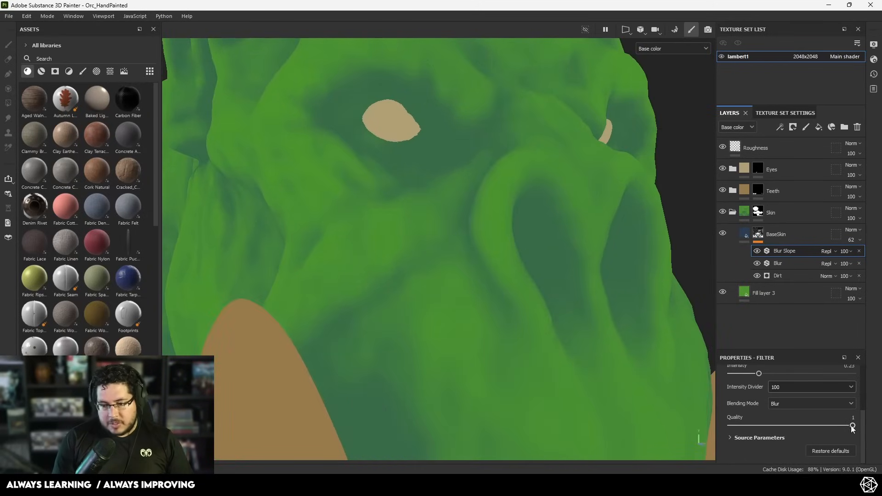
pyautogui.scroll(4, 756, 391)
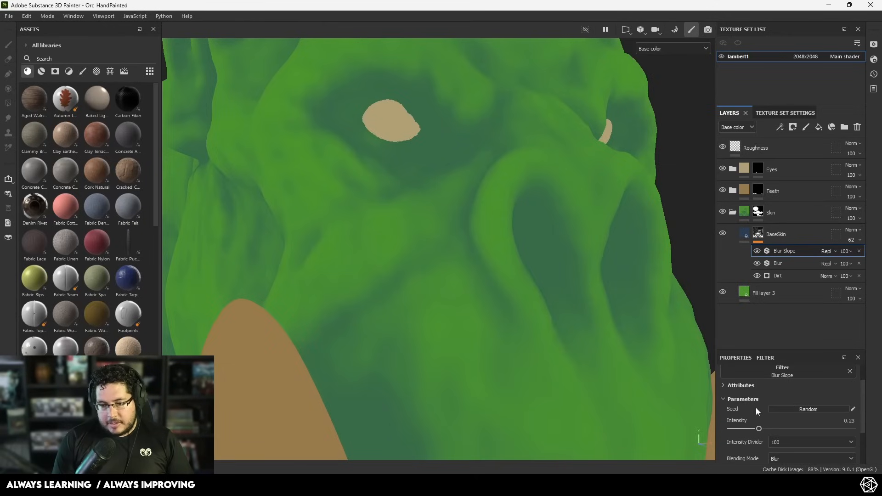
pyautogui.moveTo(835, 428); pyautogui.dragTo(802, 444)
pyautogui.scroll(-5, 567, 301)
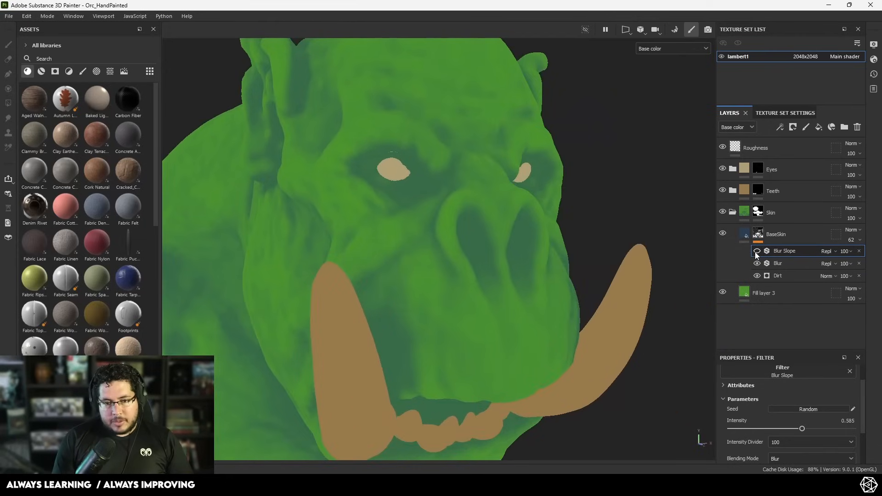
# Set the Blur Slope filter's Intensity Divider to 10, Intensity to 0.208 and Quality to 0.61
pyautogui.scroll(-2, 810, 417)
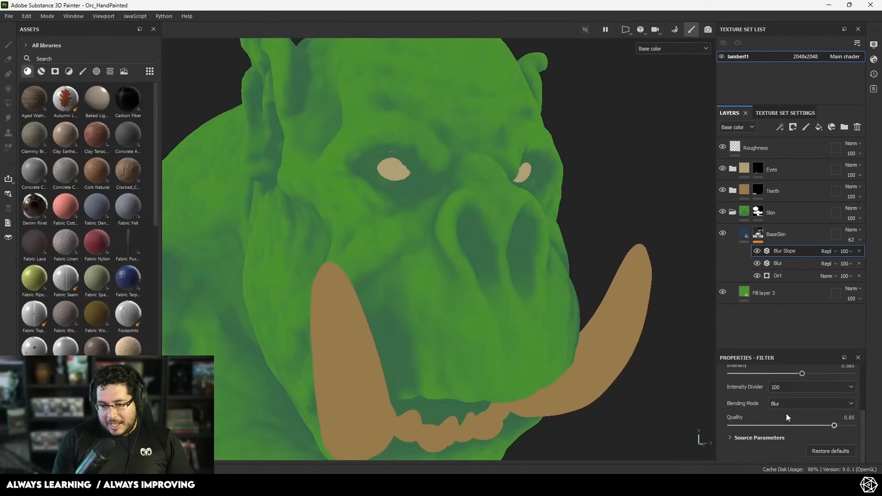
pyautogui.click(785, 388)
pyautogui.click(783, 394)
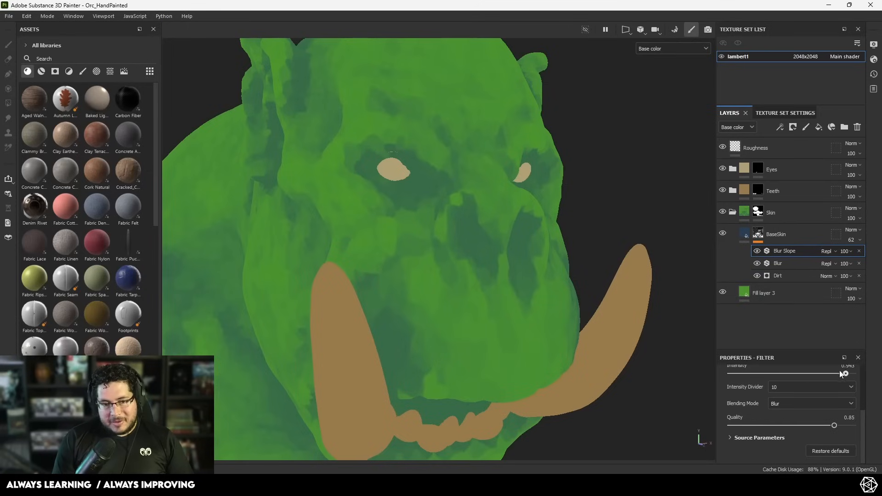
pyautogui.moveTo(842, 375)
pyautogui.mouseDown()
pyautogui.moveTo(742, 385)
pyautogui.moveTo(757, 385)
pyautogui.mouseUp()
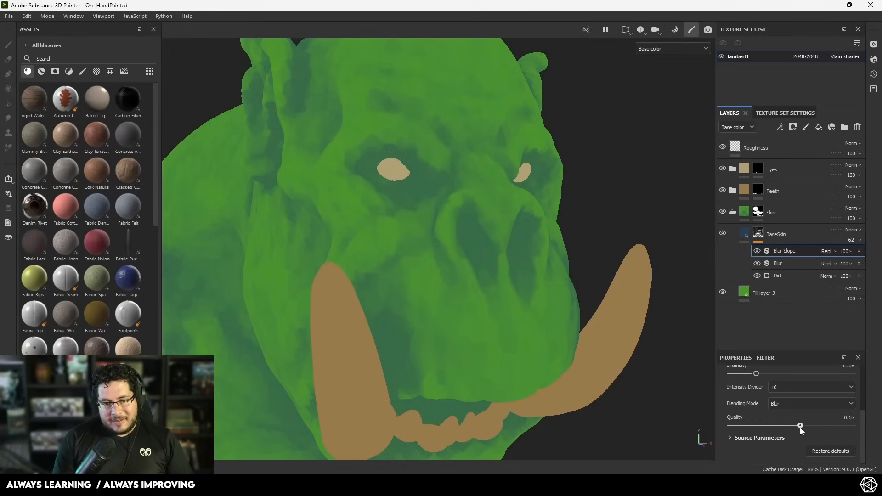
pyautogui.moveTo(801, 428); pyautogui.dragTo(805, 428)
# Examine the bust from the front and side in Base color and in the lit Material view
pyautogui.keyDown('alt'); pyautogui.moveTo(464, 271); pyautogui.dragTo(363, 236, button='right'); pyautogui.keyUp('alt')
pyautogui.keyDown('alt'); pyautogui.moveTo(363, 236); pyautogui.dragTo(536, 307); pyautogui.keyUp('alt')
pyautogui.keyDown('alt'); pyautogui.moveTo(536, 307); pyautogui.dragTo(512, 288, button='right'); pyautogui.keyUp('alt')
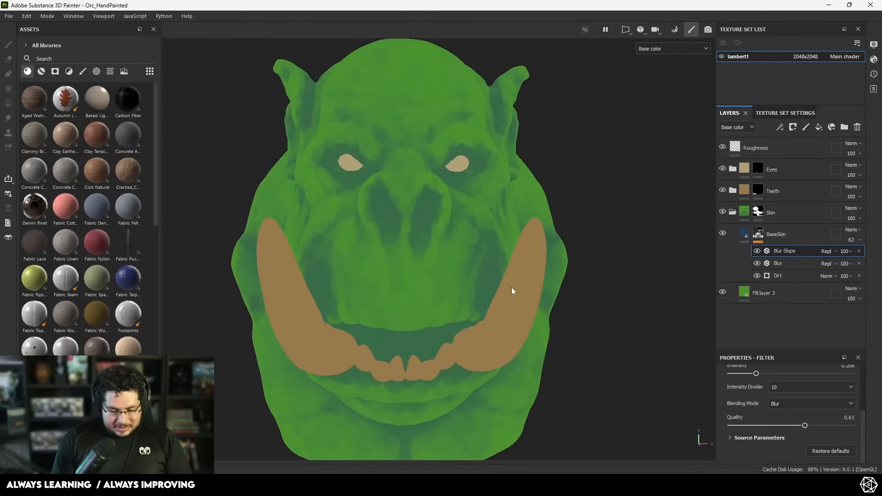
pyautogui.press('m')
pyautogui.keyDown('alt'); pyautogui.moveTo(435, 254); pyautogui.dragTo(368, 230, button='right'); pyautogui.keyUp('alt')
pyautogui.keyDown('alt'); pyautogui.moveTo(367, 230); pyautogui.dragTo(492, 263); pyautogui.keyUp('alt')
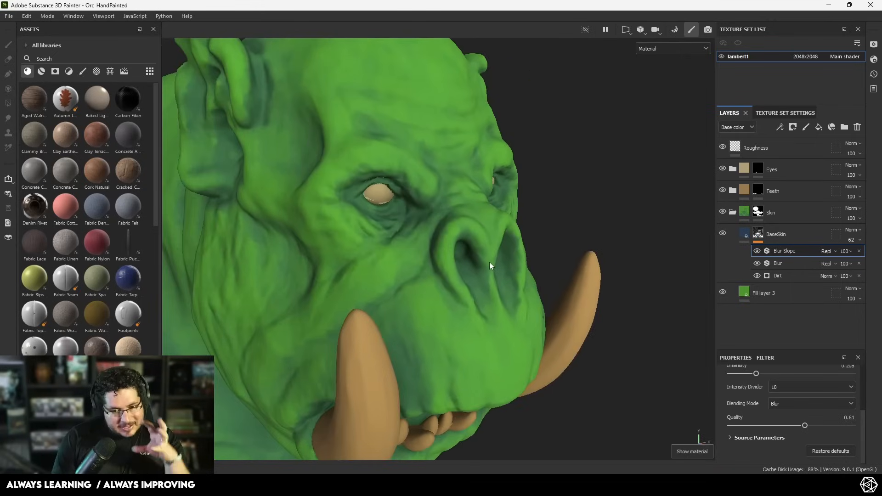
pyautogui.keyDown('alt'); pyautogui.moveTo(490, 262); pyautogui.dragTo(485, 260, button='right'); pyautogui.keyUp('alt')
pyautogui.keyDown('alt'); pyautogui.moveTo(486, 260); pyautogui.dragTo(447, 272); pyautogui.keyUp('alt')
pyautogui.keyDown('alt'); pyautogui.moveTo(448, 271); pyautogui.dragTo(332, 215, button='right'); pyautogui.keyUp('alt')
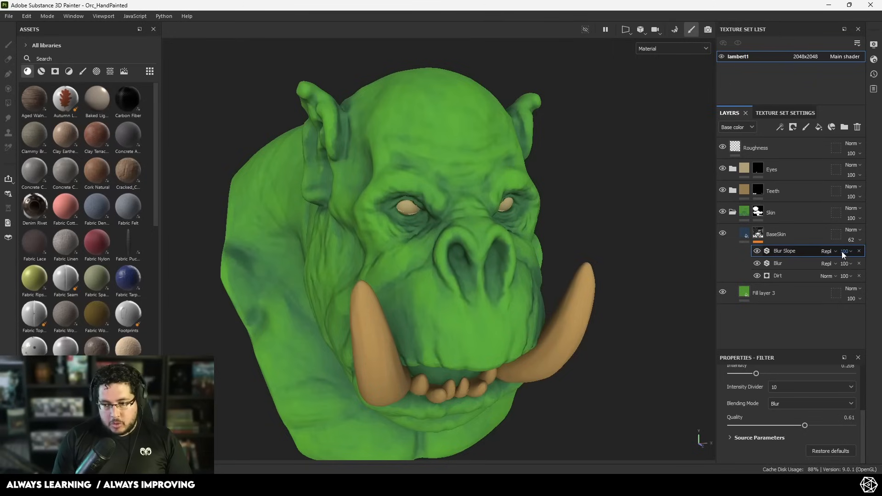
# Reduce the Blur Slope filter's opacity to 69 in BaseSkin's mask and check the softened shading around the ear and face
pyautogui.moveTo(870, 269); pyautogui.dragTo(854, 274)
pyautogui.scroll(10, 398, 156)
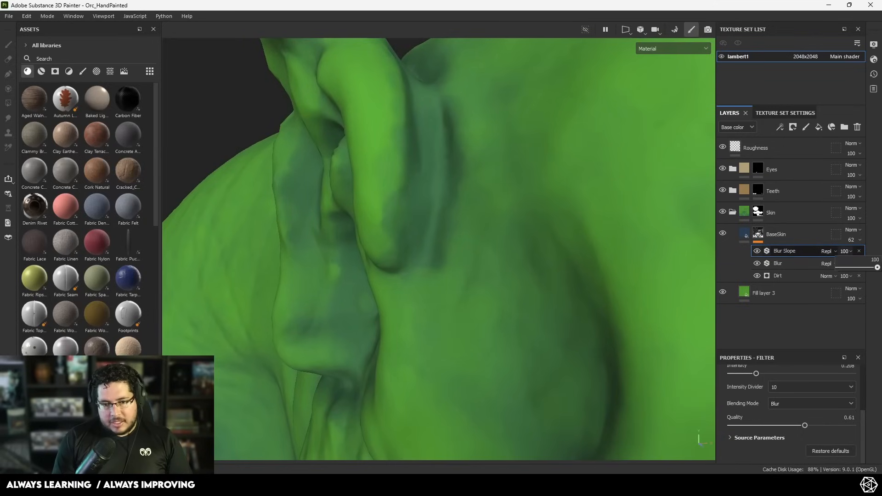
pyautogui.keyDown('alt'); pyautogui.moveTo(547, 317); pyautogui.dragTo(299, 172, button='right'); pyautogui.keyUp('alt')
pyautogui.keyDown('alt'); pyautogui.moveTo(528, 248); pyautogui.dragTo(459, 253); pyautogui.keyUp('alt')
pyautogui.keyDown('alt'); pyautogui.moveTo(459, 253); pyautogui.dragTo(494, 282, button='right'); pyautogui.keyUp('alt')
pyautogui.keyDown('alt'); pyautogui.moveTo(494, 282); pyautogui.dragTo(475, 256, button='middle'); pyautogui.keyUp('alt')
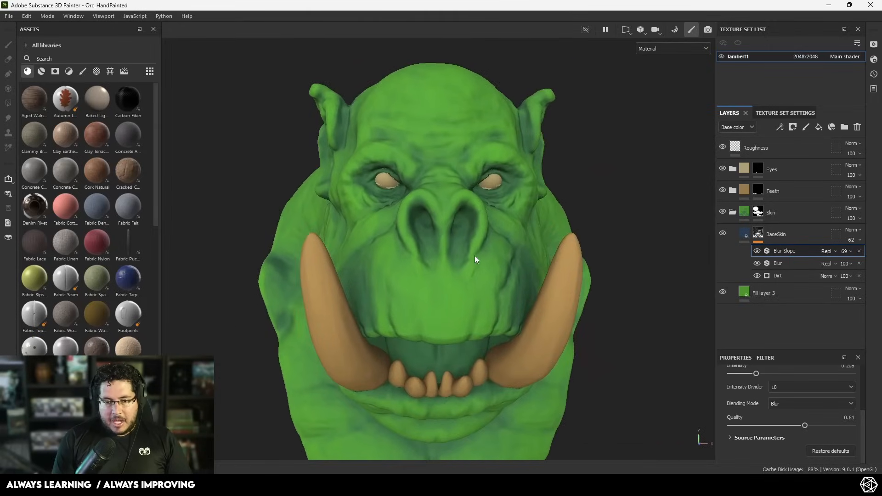
pyautogui.keyDown('alt'); pyautogui.moveTo(406, 216); pyautogui.dragTo(454, 230); pyautogui.keyUp('alt')
pyautogui.keyDown('alt'); pyautogui.moveTo(454, 230); pyautogui.dragTo(474, 262, button='middle'); pyautogui.keyUp('alt')
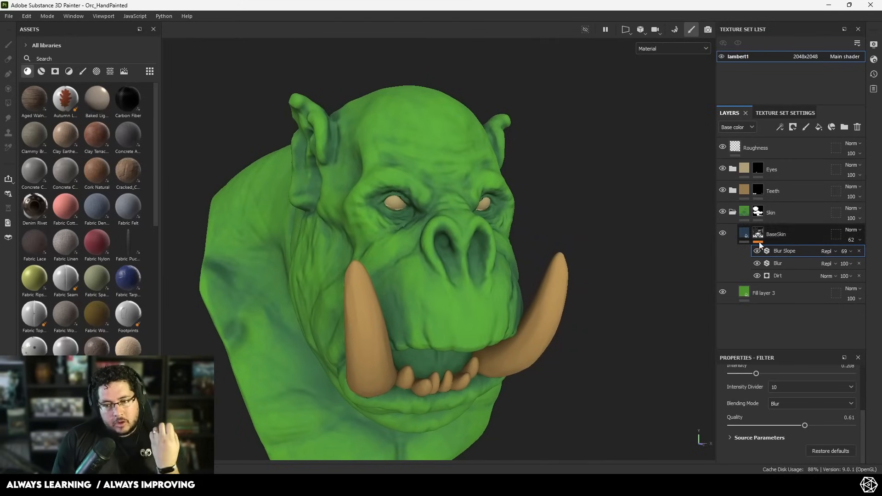
# Add a fill layer above BaseSkin in the Skin folder with only the color channel enabled
pyautogui.click(810, 230)
pyautogui.click(819, 129)
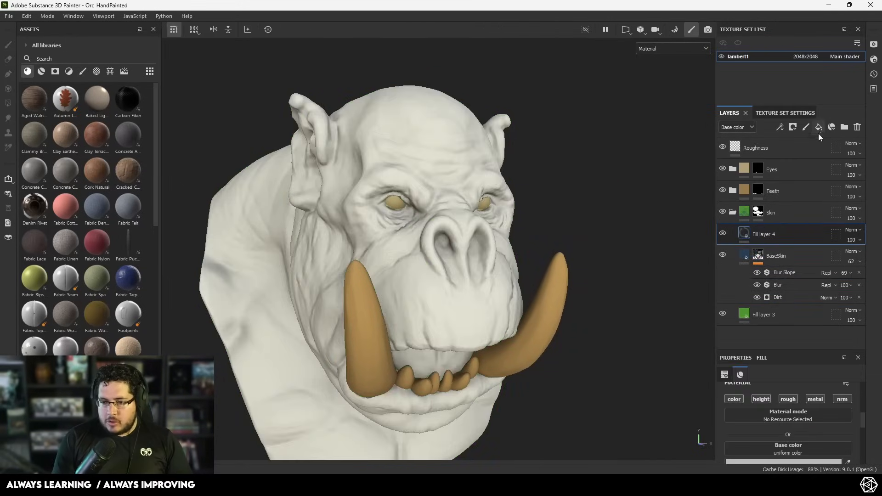
pyautogui.scroll(-1, 741, 398)
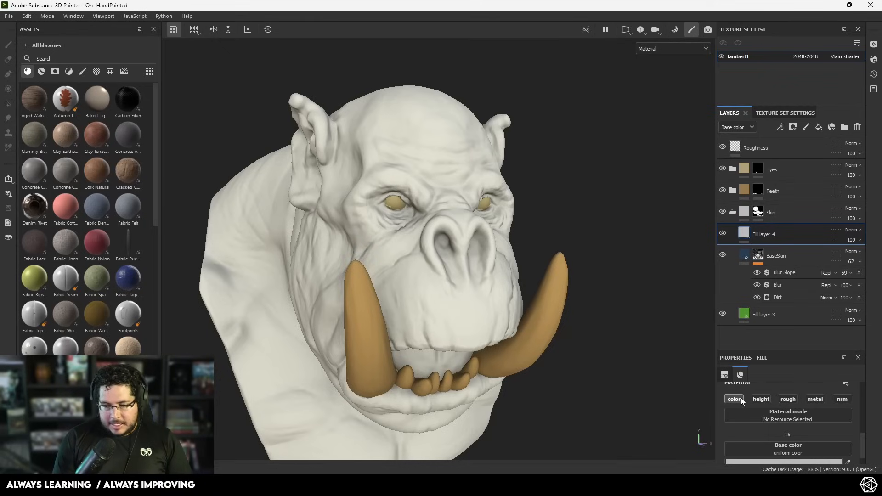
# Set the new fill layer's base color to orange B2622A
pyautogui.click(765, 448)
pyautogui.moveTo(741, 380); pyautogui.dragTo(721, 347)
pyautogui.moveTo(755, 421); pyautogui.dragTo(756, 419)
pyautogui.click(724, 353)
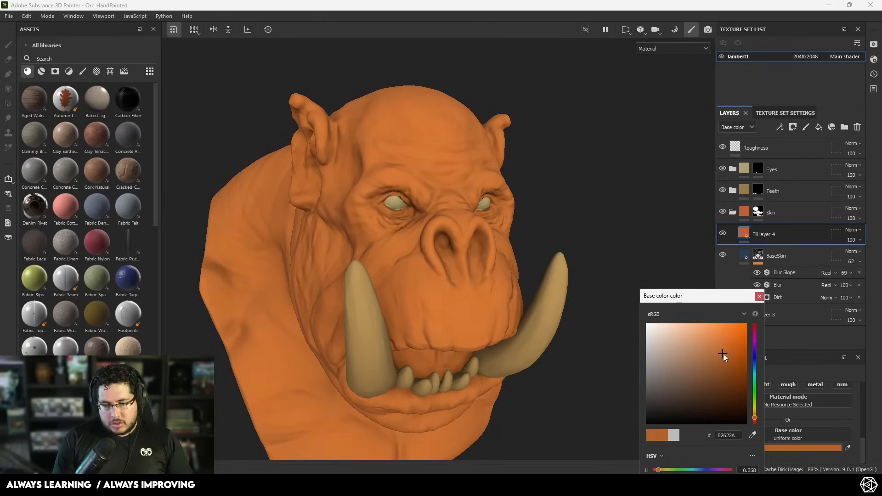
pyautogui.click(760, 296)
# Give the orange Fill layer 4 a black mask and add a fill effect to that mask
pyautogui.rightClick(771, 232)
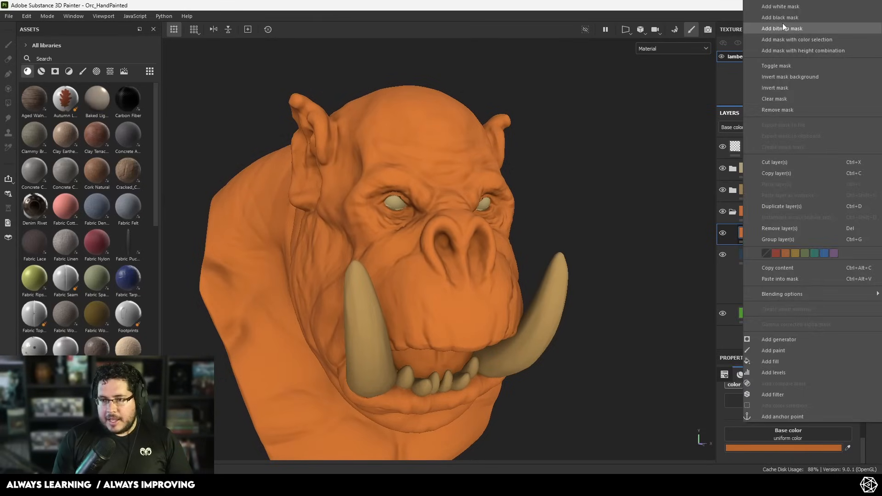
pyautogui.click(783, 24)
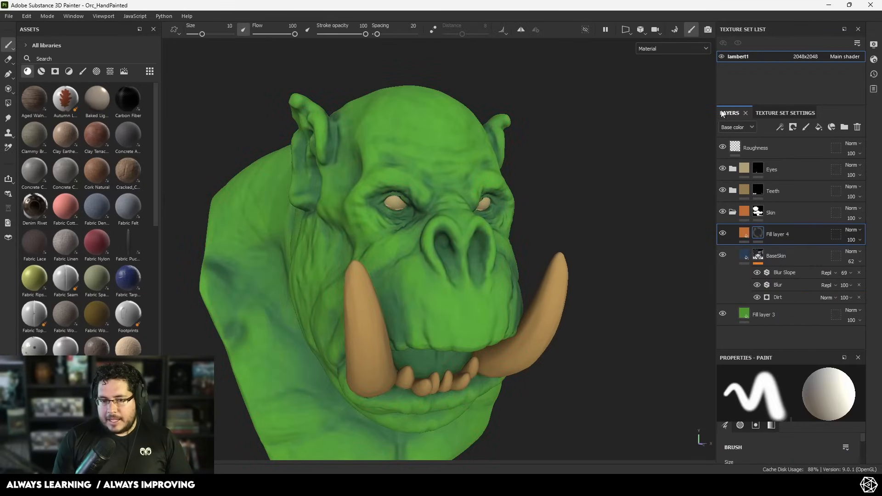
pyautogui.rightClick(759, 235)
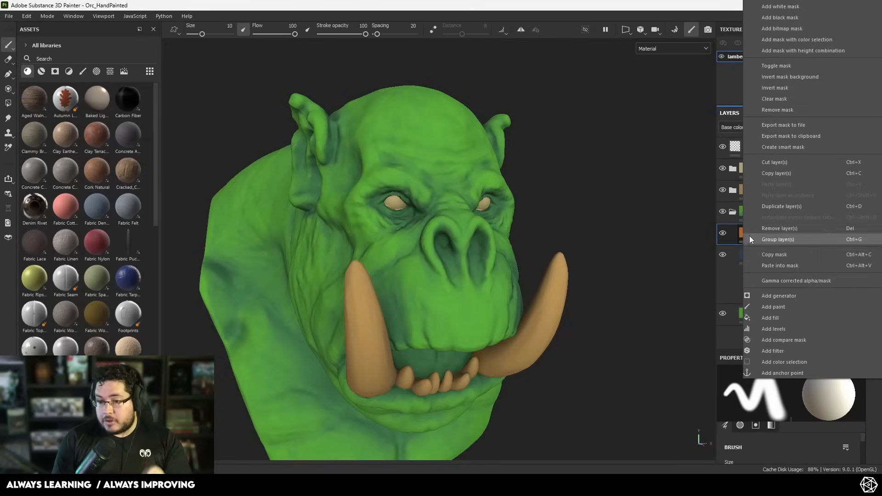
pyautogui.click(773, 319)
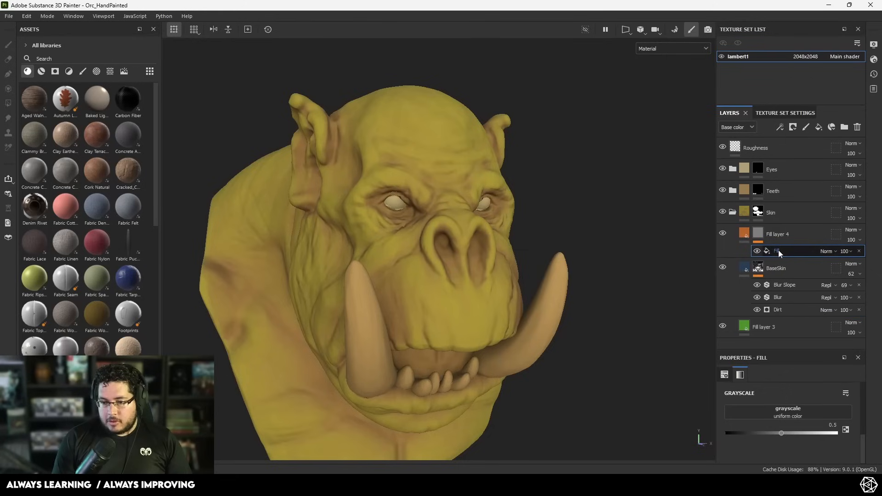
# Assign the mesh's Thickness map to the grayscale fill in Fill layer 4's mask and view the bust from the front
pyautogui.click(800, 409)
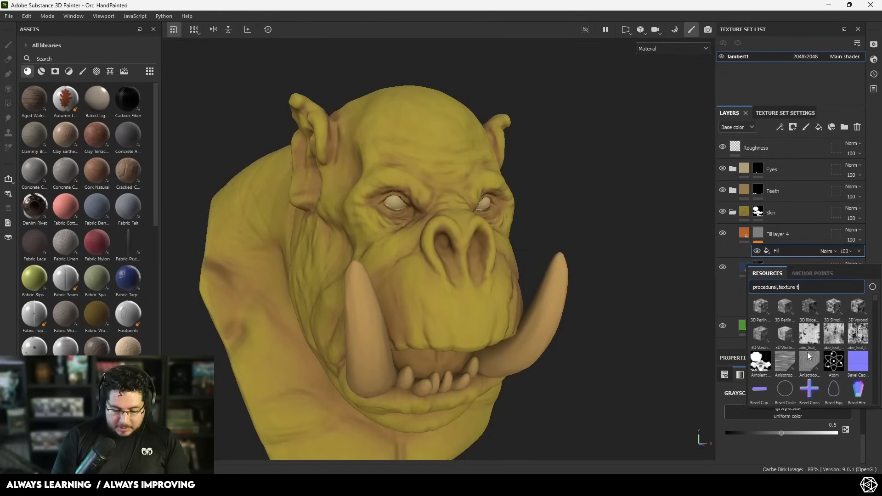
pyautogui.write('thickn')
pyautogui.click(768, 315)
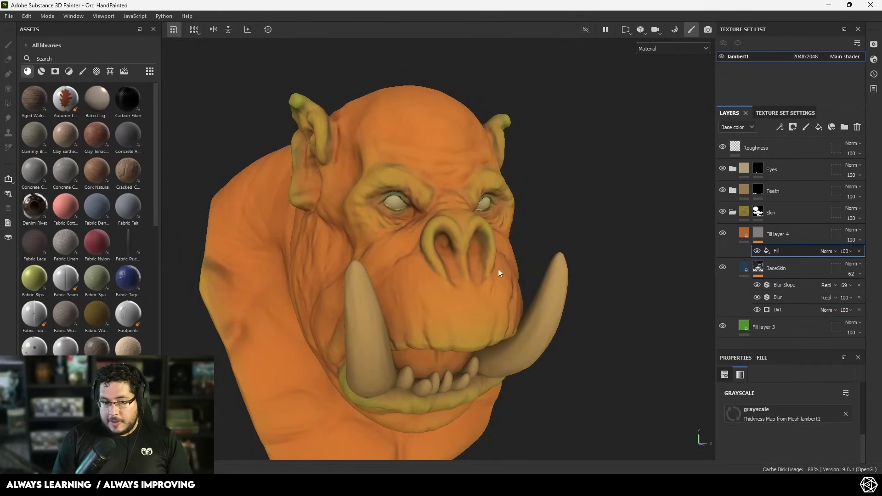
pyautogui.keyDown('alt'); pyautogui.moveTo(498, 269); pyautogui.dragTo(492, 302); pyautogui.keyUp('alt')
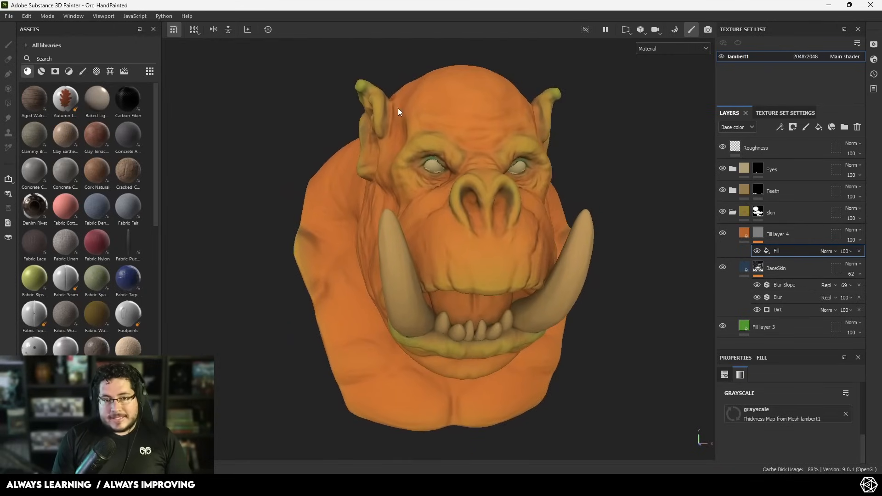
# Add an inverted Levels effect above the thickness fill in Fill layer 4's mask and inspect the orange on the thin areas
pyautogui.click(759, 234)
pyautogui.rightClick(759, 235)
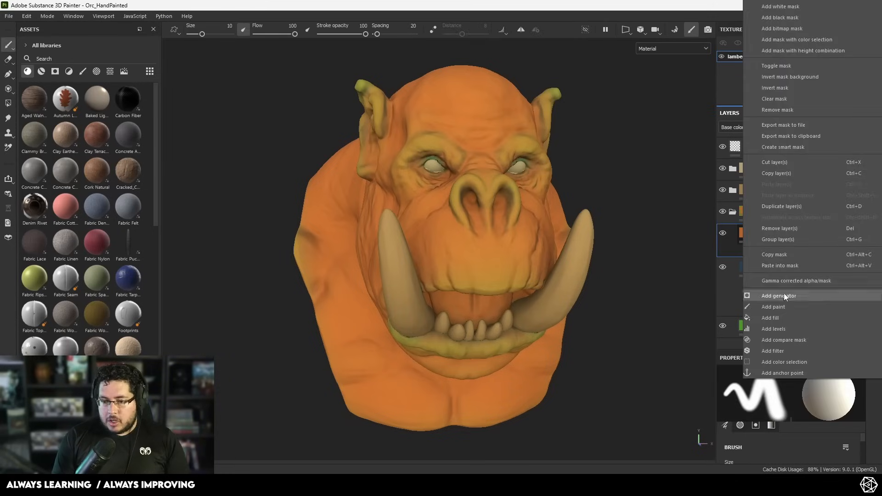
pyautogui.click(780, 329)
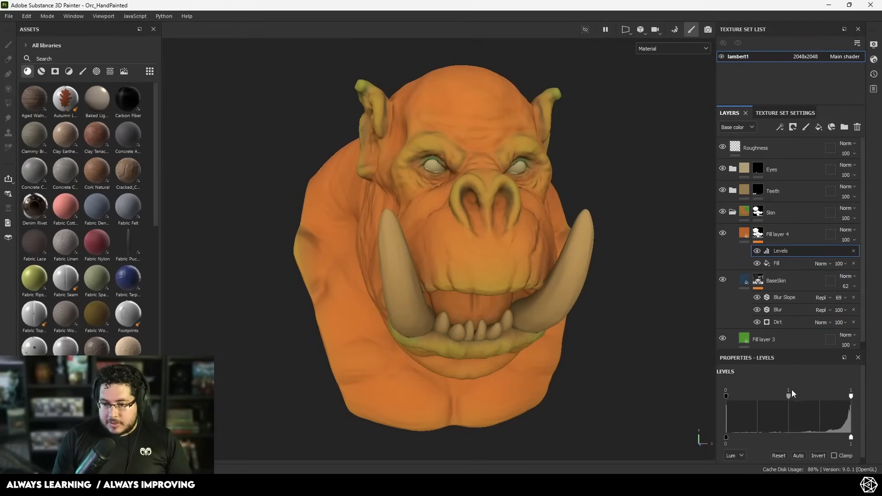
pyautogui.click(818, 456)
pyautogui.keyDown('alt'); pyautogui.moveTo(587, 253); pyautogui.dragTo(640, 296, button='right'); pyautogui.keyUp('alt')
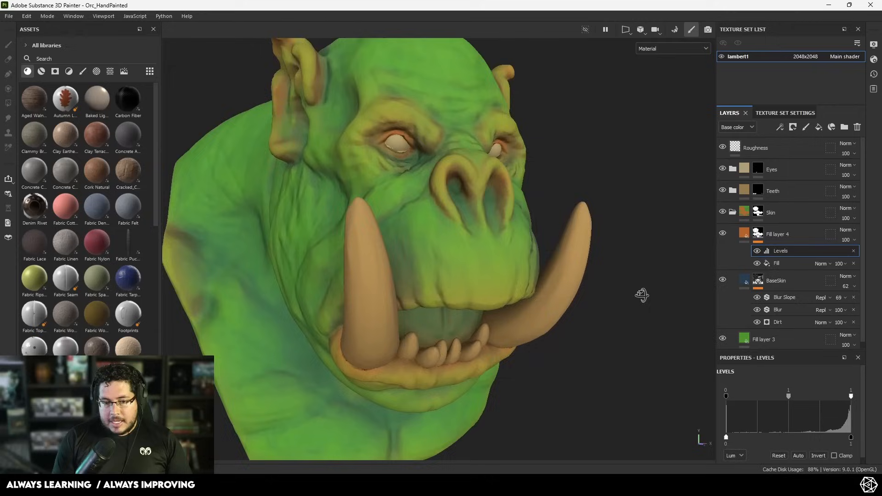
pyautogui.keyDown('alt'); pyautogui.moveTo(494, 252); pyautogui.dragTo(387, 235, button='right'); pyautogui.keyUp('alt')
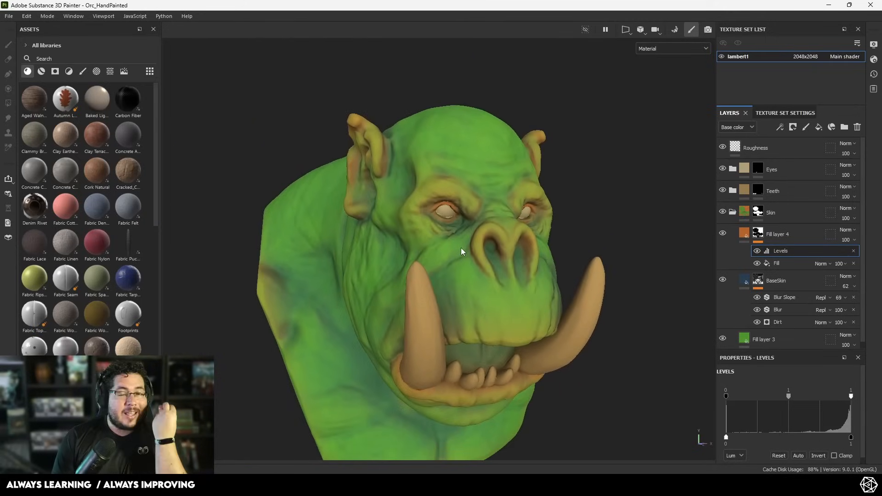
# Shift Fill layer 4's base color from orange to the red B7452A
pyautogui.keyDown('alt'); pyautogui.moveTo(546, 309); pyautogui.dragTo(701, 250); pyautogui.keyUp('alt')
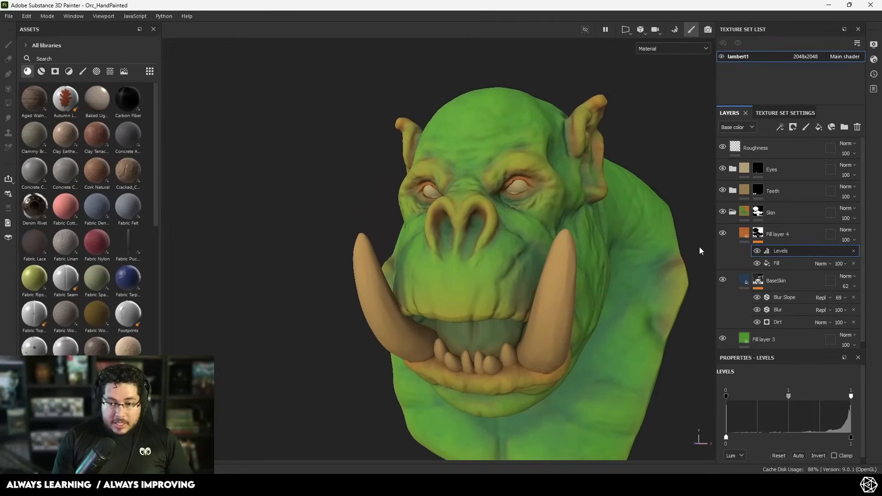
pyautogui.click(746, 235)
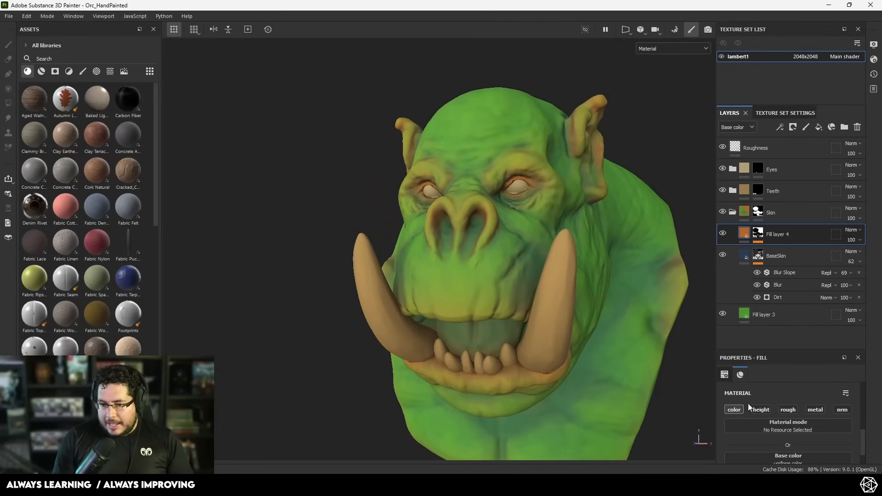
pyautogui.scroll(-2, 764, 416)
pyautogui.click(773, 447)
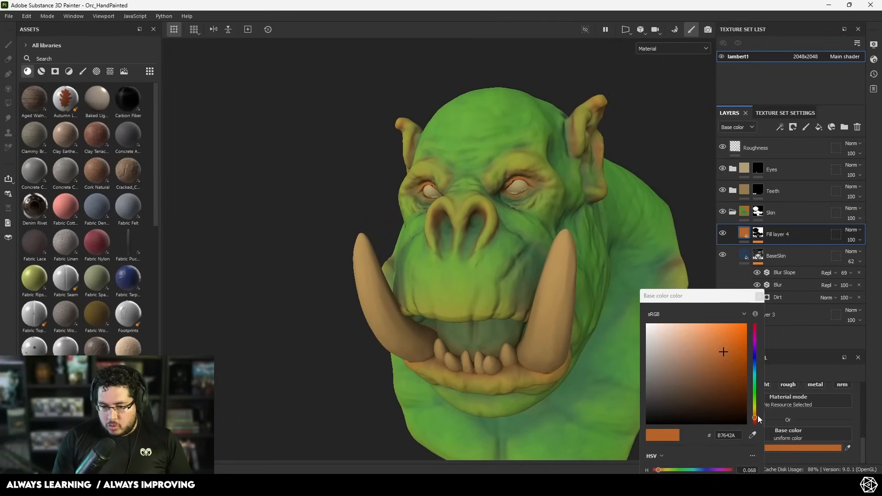
pyautogui.moveTo(759, 416); pyautogui.dragTo(757, 420)
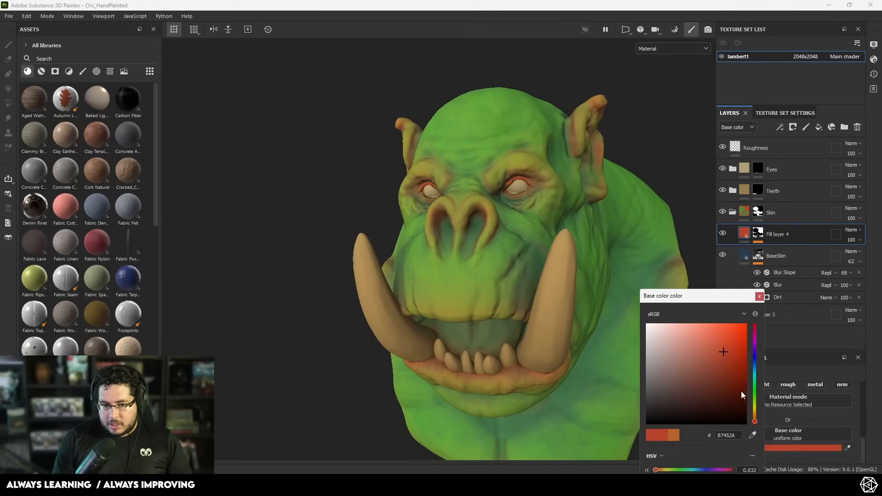
# In the Levels effect of Fill layer 4's mask, set the midtone to 0.986 and the inverted output's end value to 0.217
pyautogui.click(784, 239)
pyautogui.click(759, 235)
pyautogui.click(776, 255)
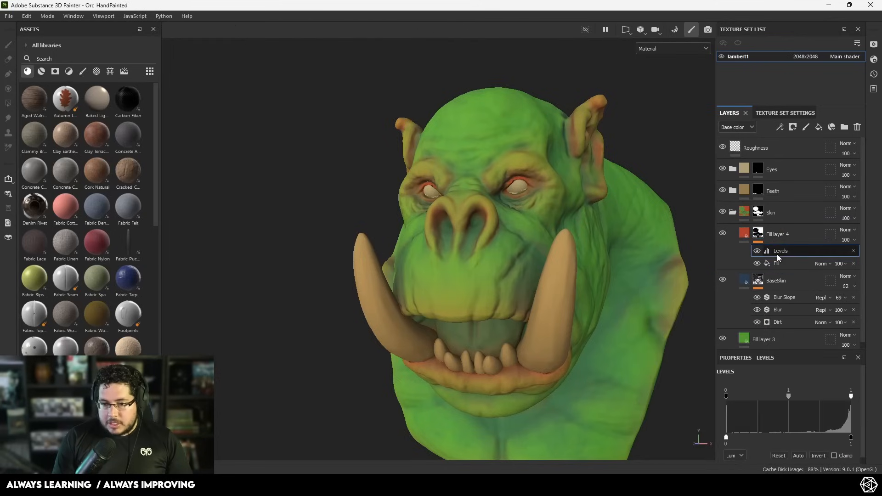
pyautogui.scroll(-1, 792, 421)
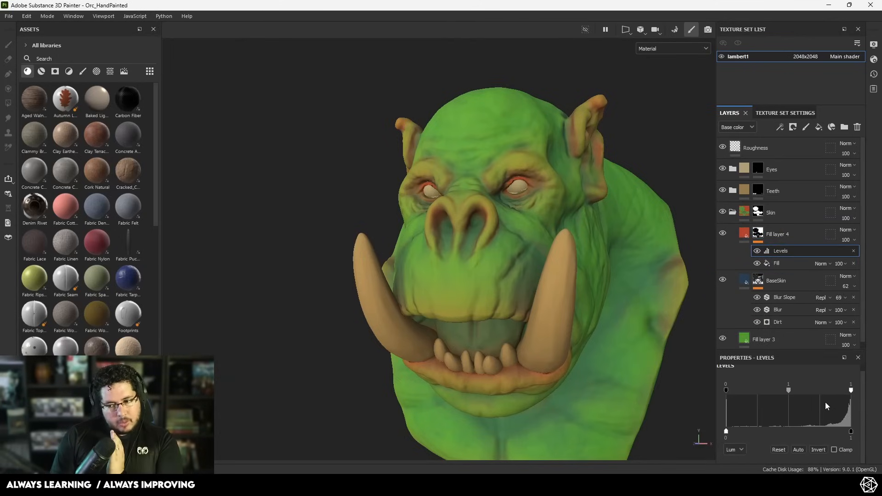
pyautogui.moveTo(791, 390)
pyautogui.mouseDown()
pyautogui.moveTo(829, 392)
pyautogui.moveTo(790, 393)
pyautogui.mouseUp()
pyautogui.moveTo(845, 394); pyautogui.dragTo(847, 396)
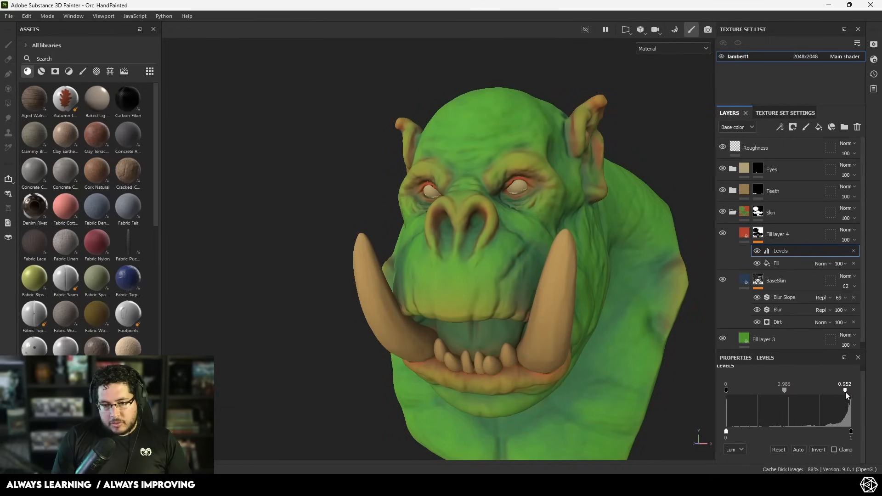
pyautogui.moveTo(731, 432); pyautogui.dragTo(755, 430)
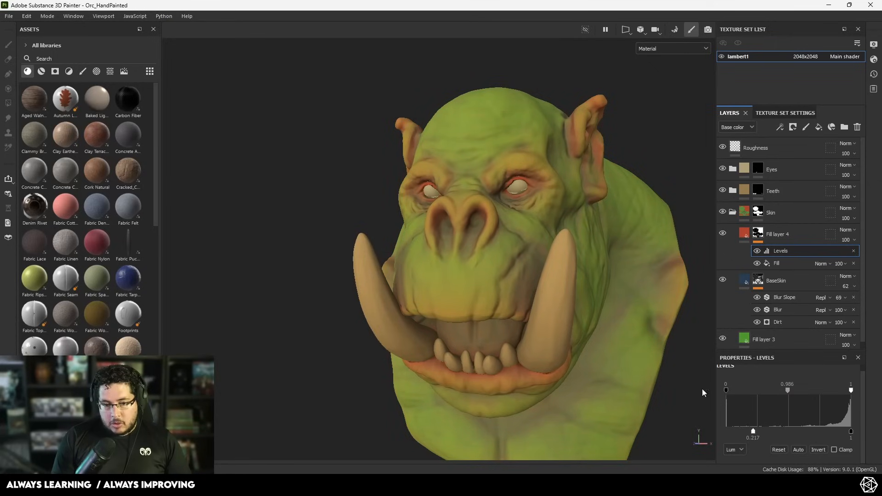
pyautogui.keyDown('alt'); pyautogui.moveTo(702, 389); pyautogui.dragTo(506, 296); pyautogui.keyUp('alt')
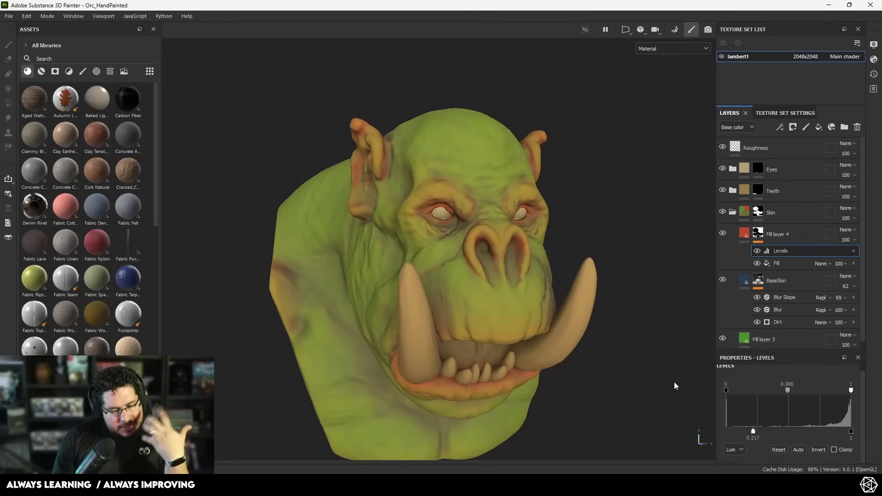
pyautogui.keyDown('alt'); pyautogui.moveTo(606, 280); pyautogui.dragTo(650, 305); pyautogui.keyUp('alt')
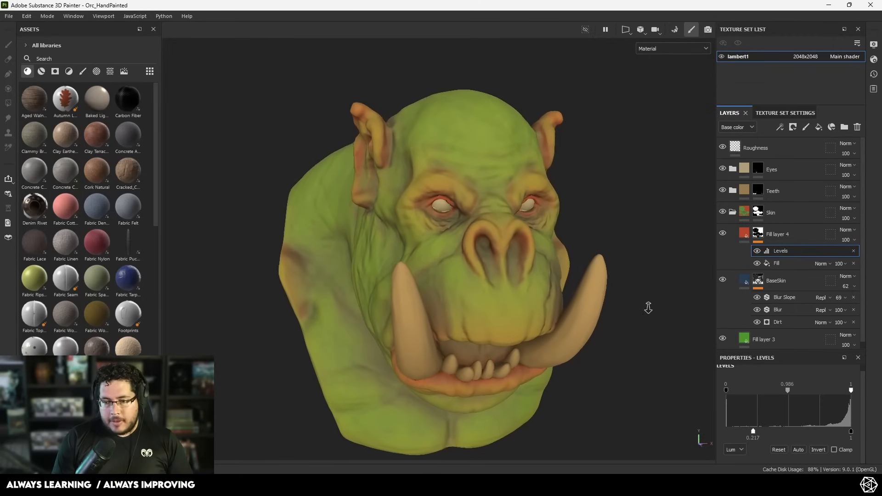
# Add a Blur Slope filter on top of the effects in Fill layer 4's mask
pyautogui.click(758, 233)
pyautogui.rightClick(754, 232)
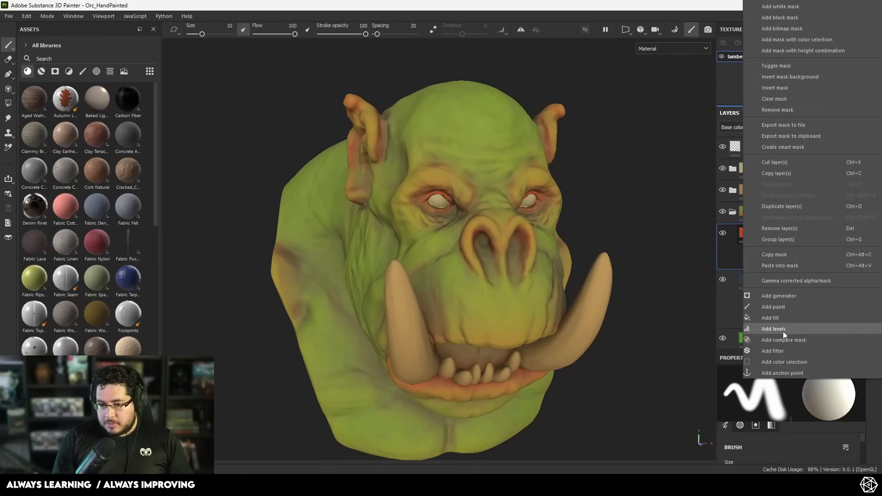
pyautogui.click(780, 348)
pyautogui.click(782, 398)
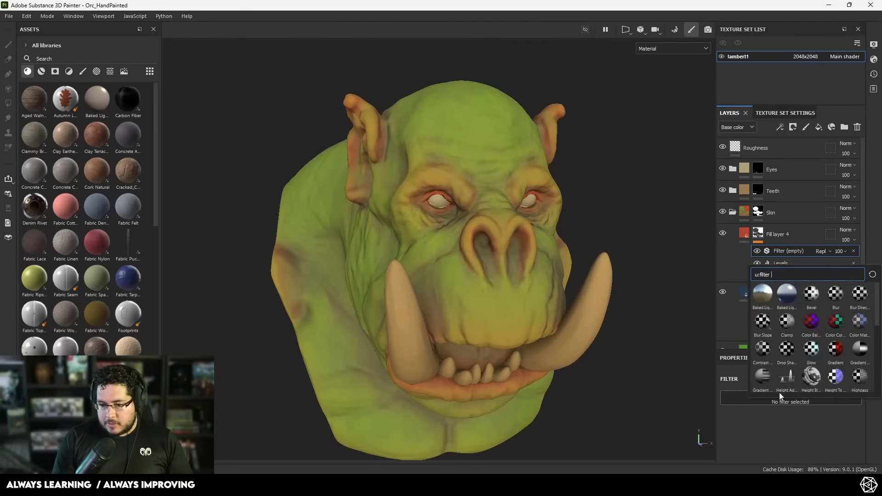
pyautogui.click(763, 322)
pyautogui.scroll(5, 486, 216)
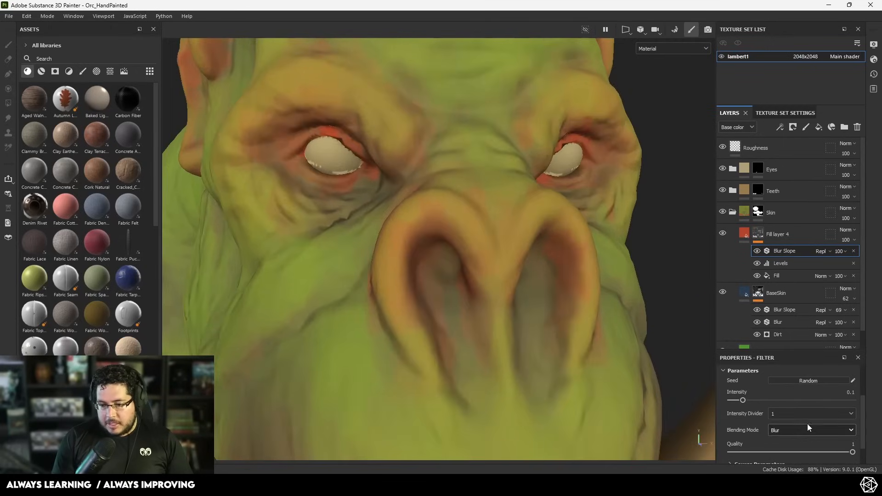
# Choose a higher intensity divider for the new Blur Slope filter and set its intensity to 0.072
pyautogui.click(807, 414)
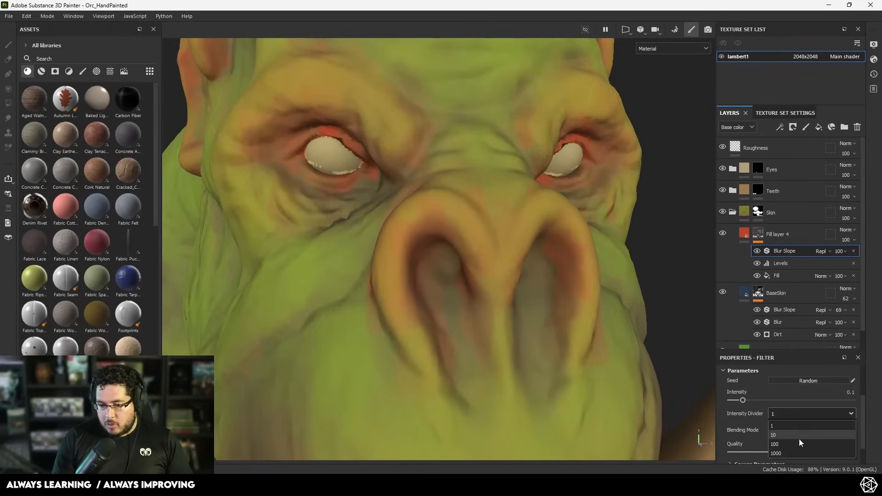
pyautogui.click(799, 440)
pyautogui.scroll(2, 778, 403)
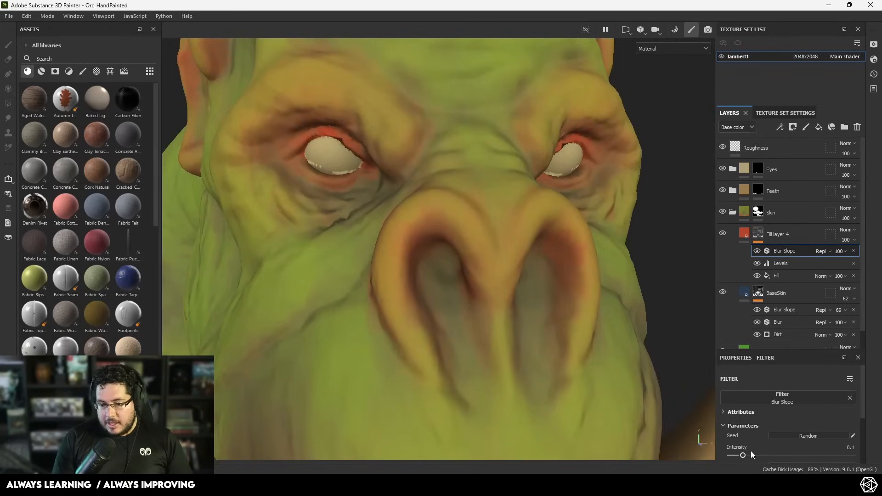
# Show only the base color and toggle Fill layer 4's Blur Slope to compare the red around the eyes and nostrils
pyautogui.press('c')
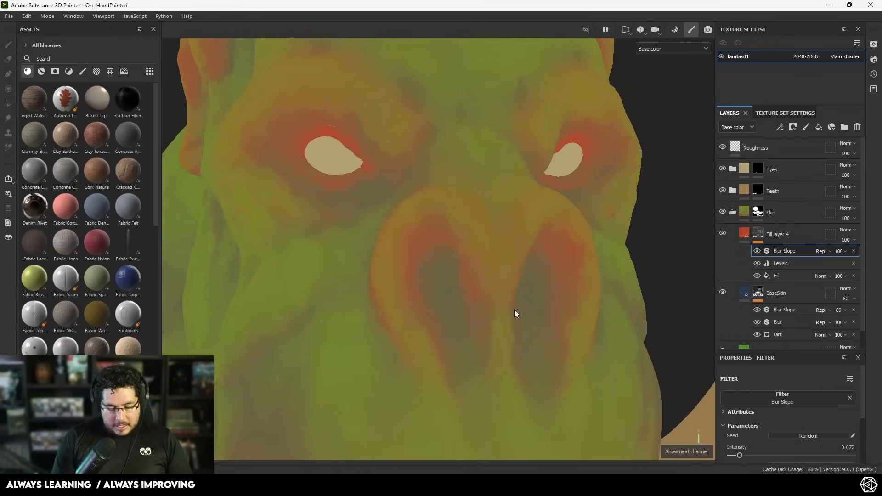
pyautogui.scroll(-2, 515, 309)
pyautogui.keyDown('alt'); pyautogui.moveTo(367, 237); pyautogui.dragTo(643, 211); pyautogui.keyUp('alt')
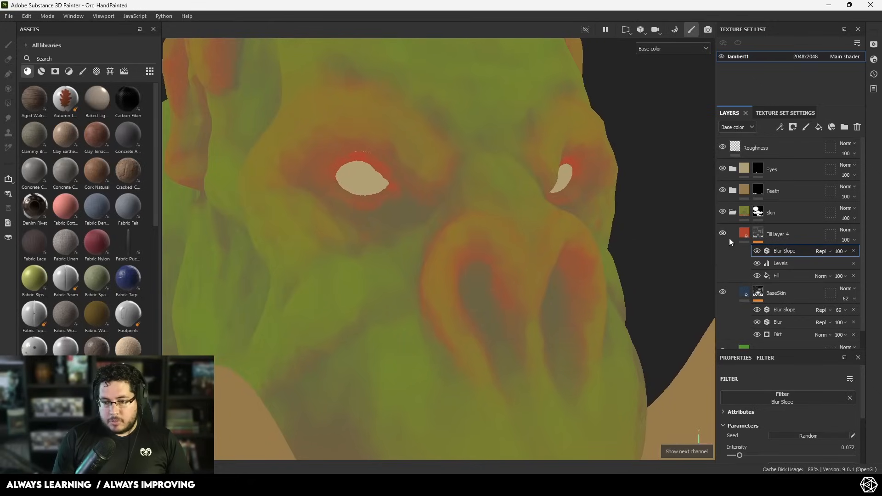
pyautogui.click(758, 252)
pyautogui.click(758, 252)
pyautogui.keyDown('alt'); pyautogui.moveTo(666, 260); pyautogui.dragTo(570, 266); pyautogui.keyUp('alt')
pyautogui.scroll(2, 569, 266)
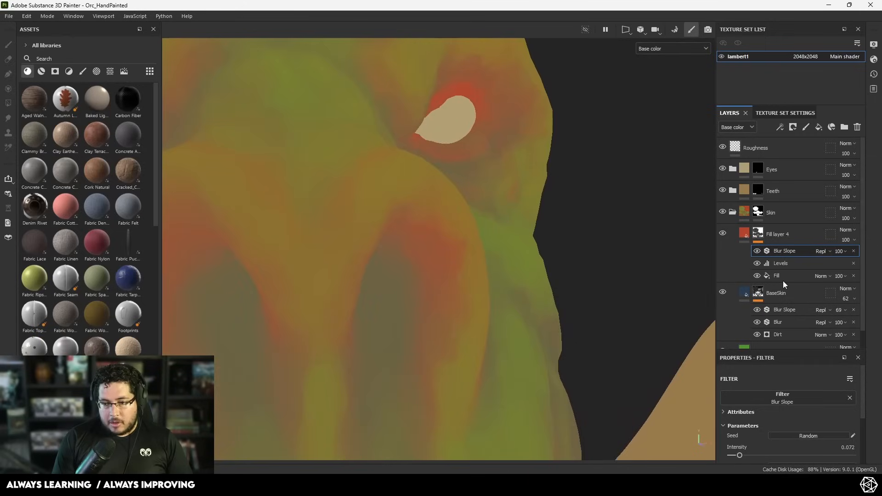
pyautogui.click(758, 253)
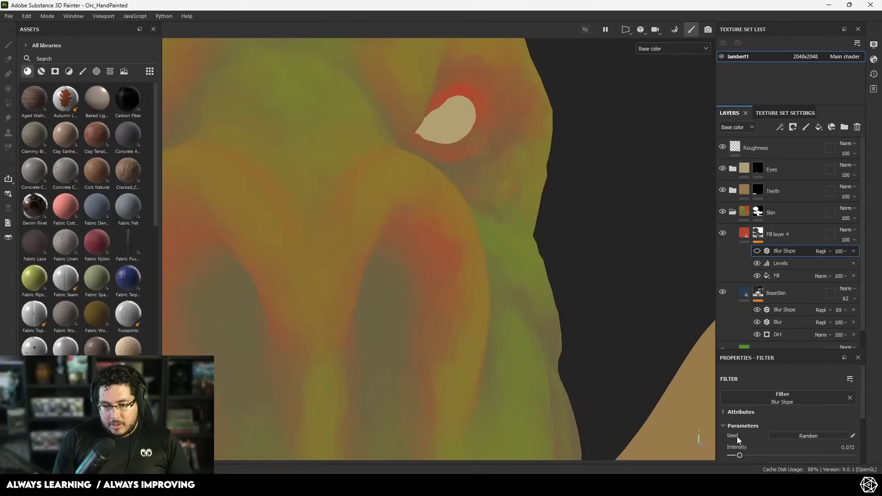
# Set the Blur Slope intensity in Fill layer 4's mask to 0.366 and return to the material view
pyautogui.moveTo(740, 456); pyautogui.dragTo(776, 456)
pyautogui.scroll(-3, 515, 259)
pyautogui.scroll(-2, 514, 259)
pyautogui.scroll(-1, 522, 255)
pyautogui.press('m')
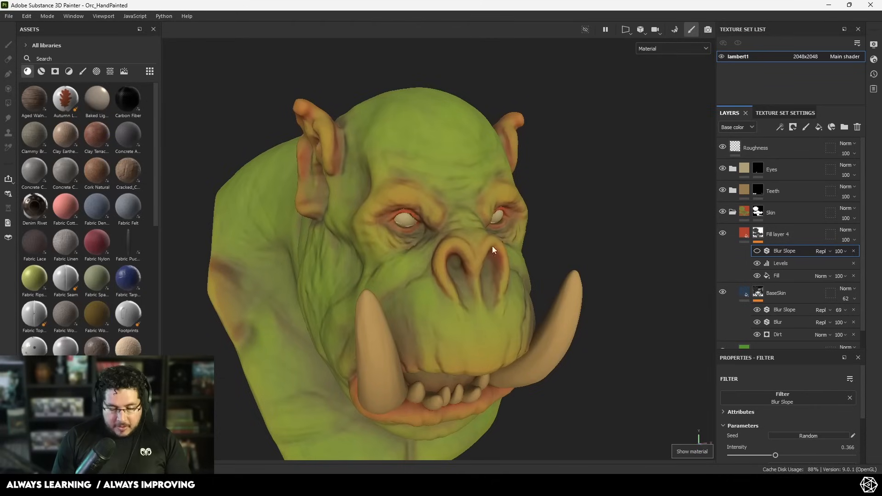
# Inspect the bust from both sides and turn the Blur Slope filter in Fill layer 4's mask back on
pyautogui.keyDown('alt'); pyautogui.moveTo(492, 247); pyautogui.dragTo(446, 229); pyautogui.keyUp('alt')
pyautogui.scroll(2, 445, 229)
pyautogui.keyDown('alt'); pyautogui.moveTo(517, 246); pyautogui.dragTo(499, 244); pyautogui.keyUp('alt')
pyautogui.scroll(-2, 499, 244)
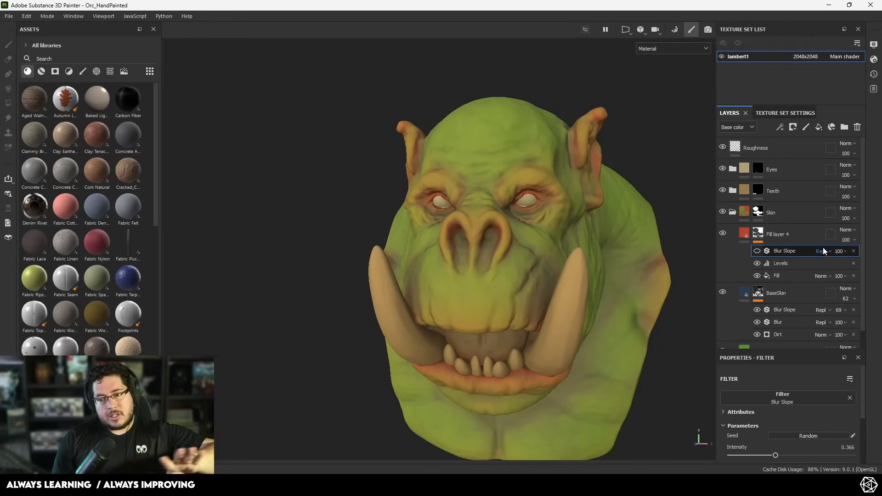
pyautogui.click(757, 251)
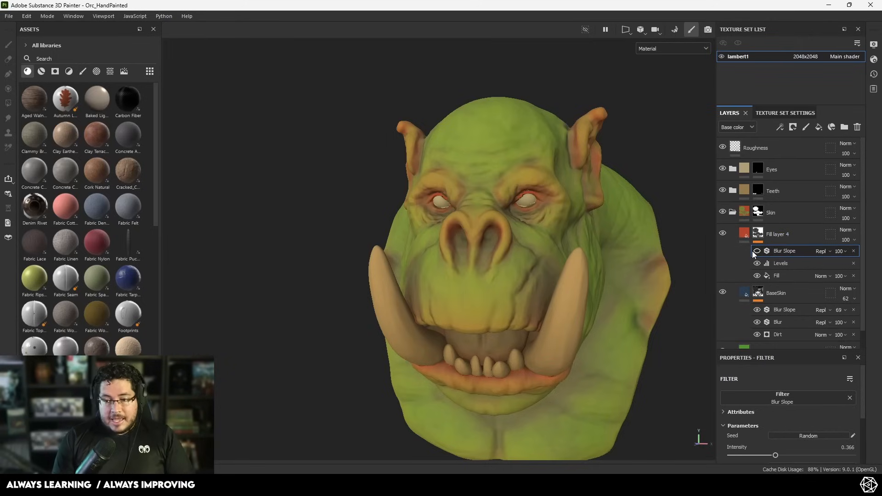
pyautogui.keyDown('alt'); pyautogui.moveTo(584, 251); pyautogui.dragTo(509, 252); pyautogui.keyUp('alt')
pyautogui.keyDown('alt'); pyautogui.moveTo(508, 252); pyautogui.dragTo(660, 288, button='right'); pyautogui.keyUp('alt')
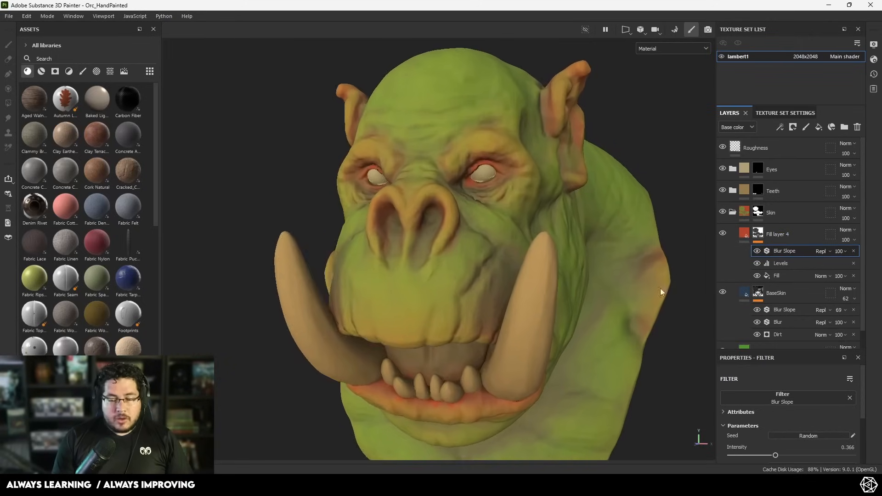
# Try the Multiply, Linear dodge (Add), Signed addition, Linear burn and Divide blending modes on Fill layer 4
pyautogui.click(850, 230)
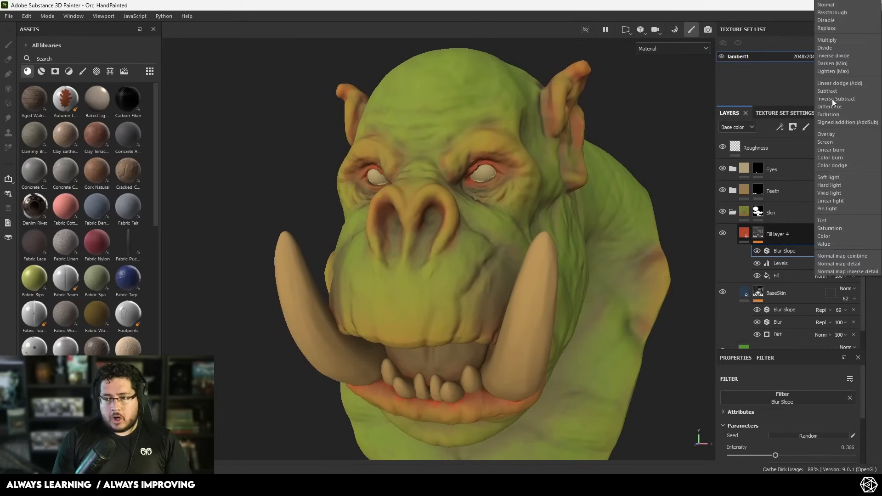
pyautogui.click(833, 40)
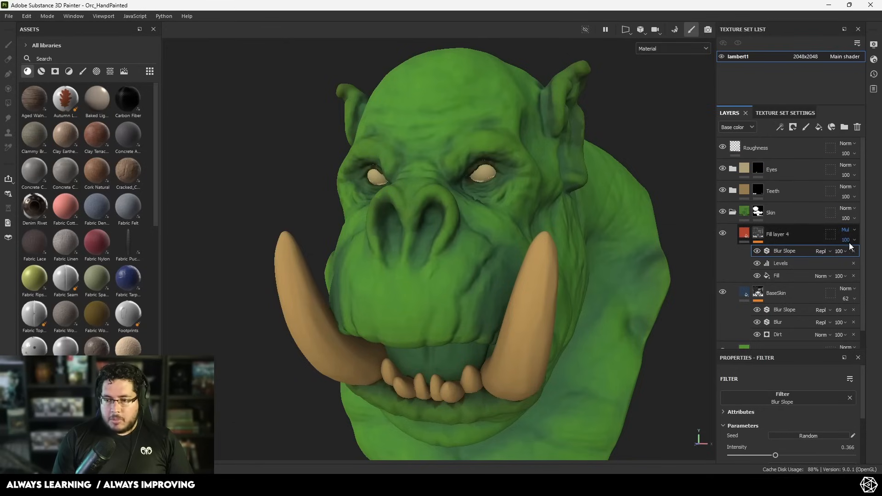
pyautogui.click(847, 230)
pyautogui.click(832, 85)
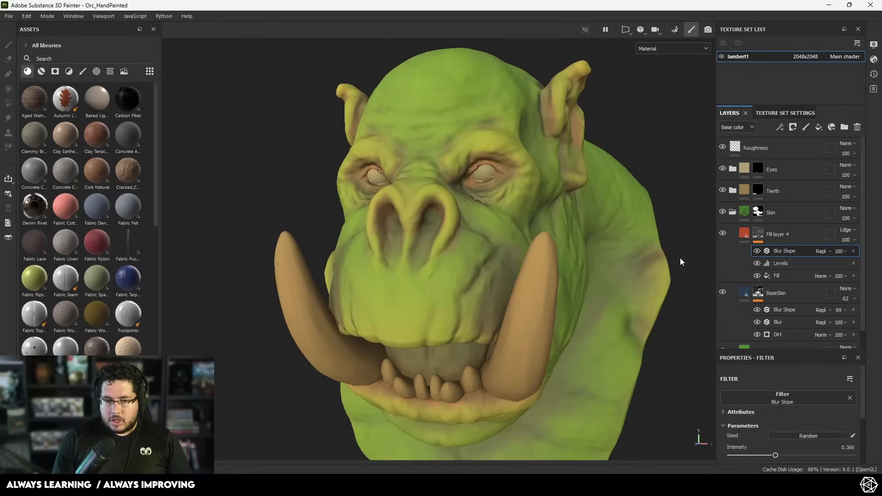
pyautogui.click(848, 233)
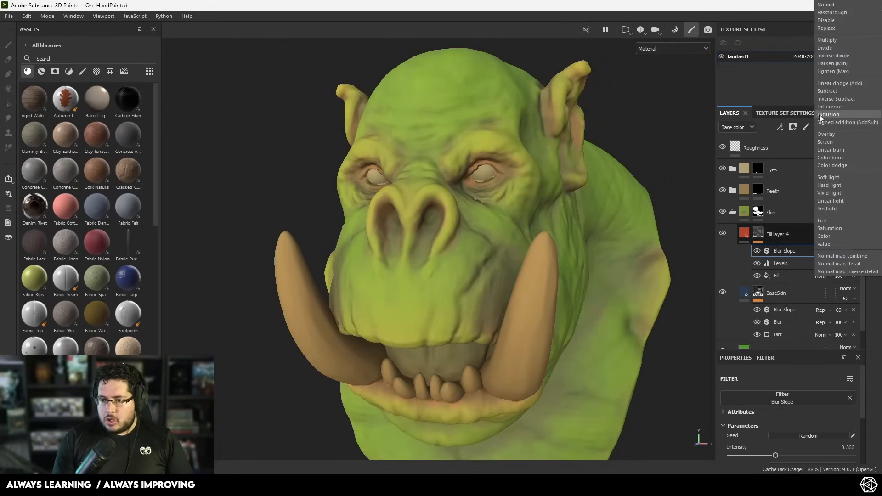
pyautogui.click(838, 123)
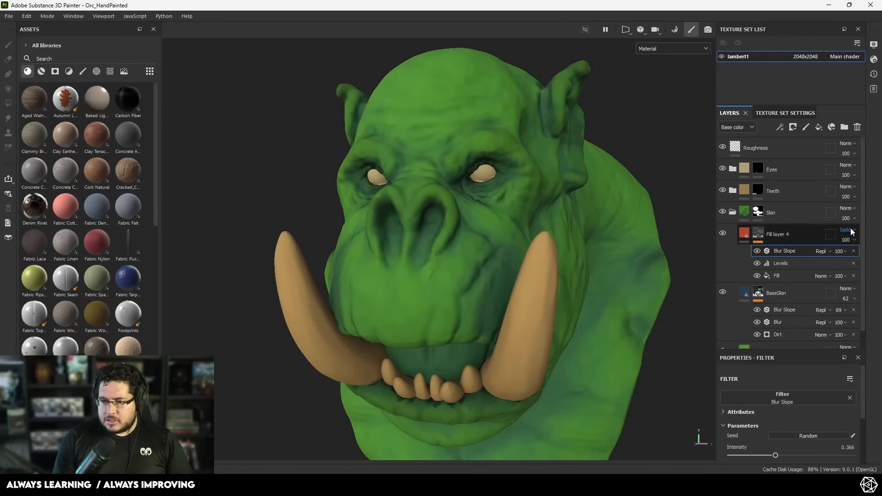
pyautogui.click(850, 228)
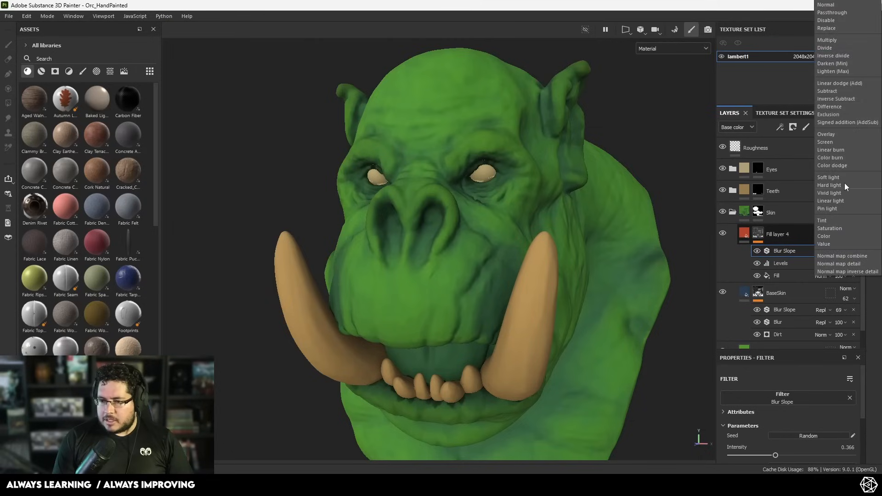
pyautogui.click(837, 148)
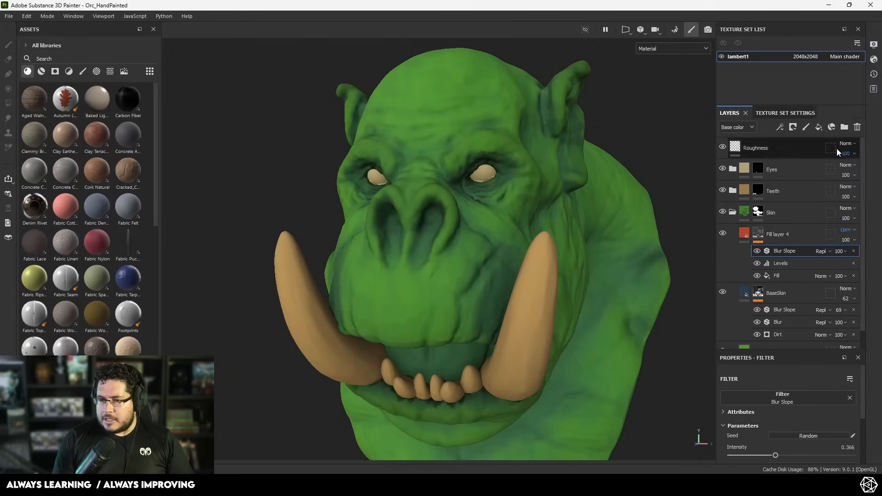
pyautogui.click(847, 230)
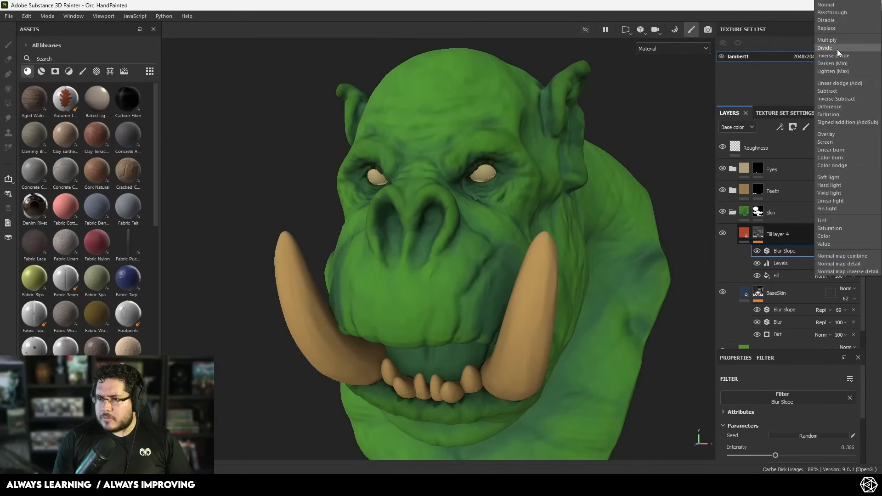
pyautogui.click(838, 48)
# Set Fill layer 4's blending mode to Linear dodge (Add) and view the bust from the front
pyautogui.click(847, 231)
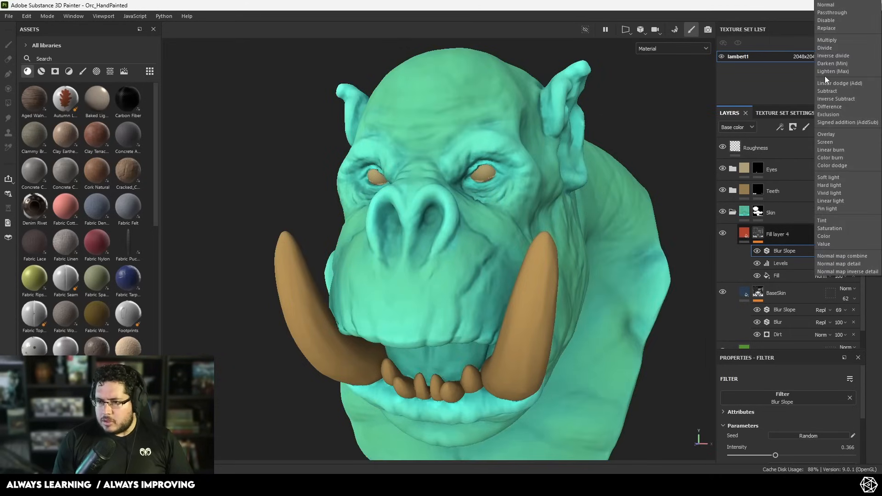
pyautogui.click(841, 82)
pyautogui.keyDown('alt'); pyautogui.moveTo(551, 238); pyautogui.dragTo(600, 243); pyautogui.keyUp('alt')
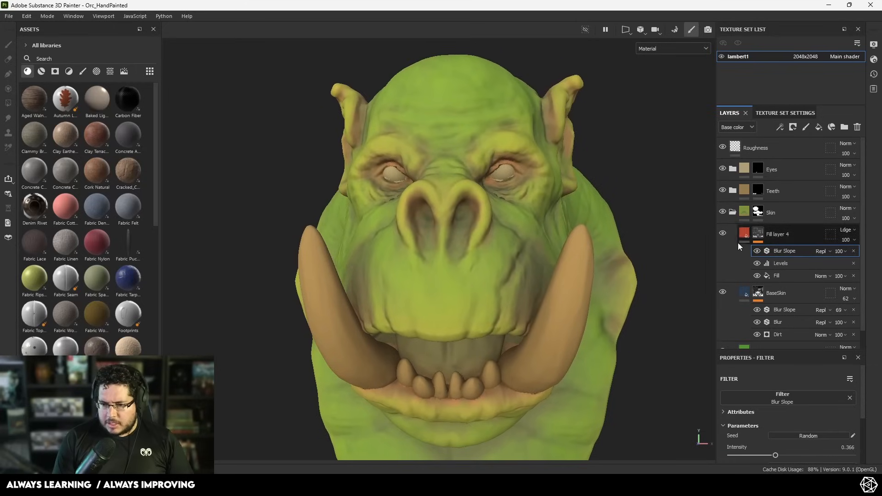
# Change Fill layer 4's base color to the brighter, more saturated red E4451F
pyautogui.click(741, 241)
pyautogui.click(763, 448)
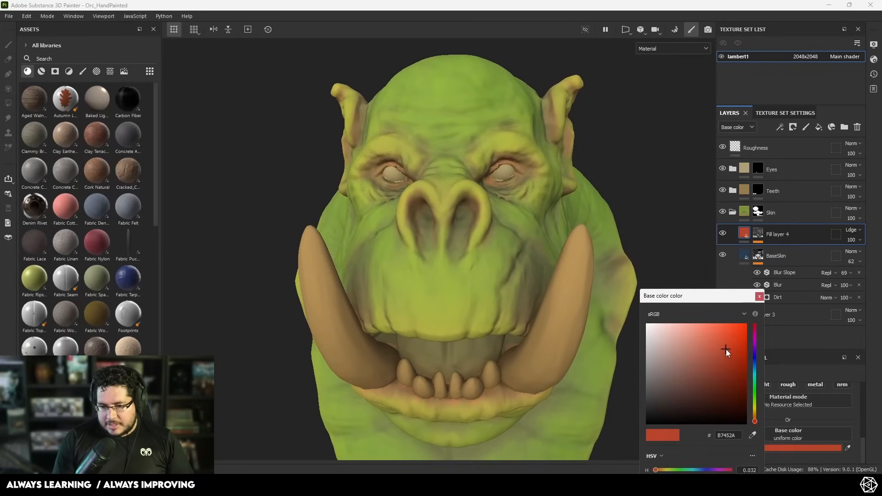
pyautogui.moveTo(726, 349); pyautogui.dragTo(733, 334)
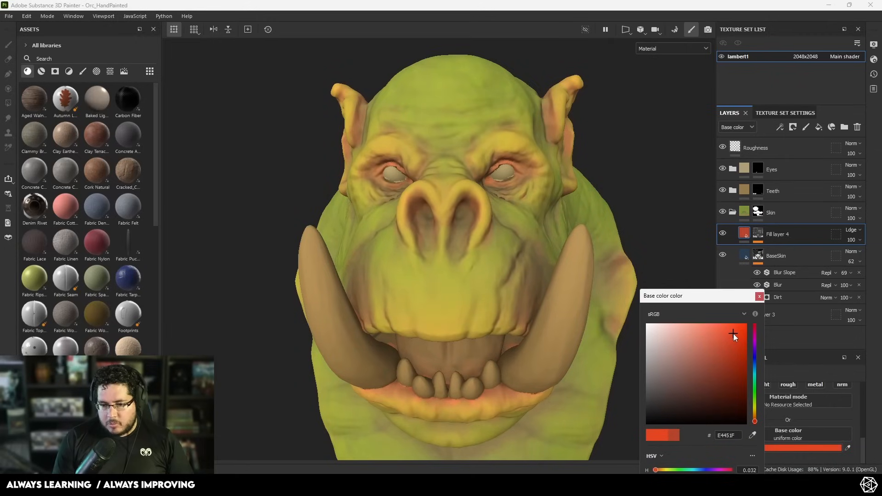
# Lower Fill layer 4's opacity to 61 and view the bust at an angle
pyautogui.click(760, 296)
pyautogui.click(852, 239)
pyautogui.moveTo(877, 258); pyautogui.dragTo(861, 258)
pyautogui.keyDown('alt'); pyautogui.moveTo(468, 296); pyautogui.dragTo(657, 256); pyautogui.keyUp('alt')
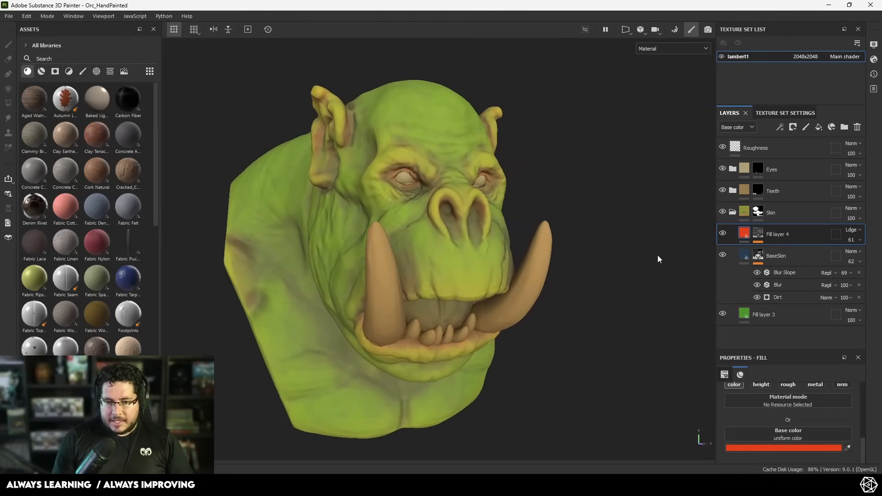
# Examine the skin with Fill layer 4 and BaseSkin hidden and shown again, and compare the base color and material views
pyautogui.click(723, 234)
pyautogui.click(723, 255)
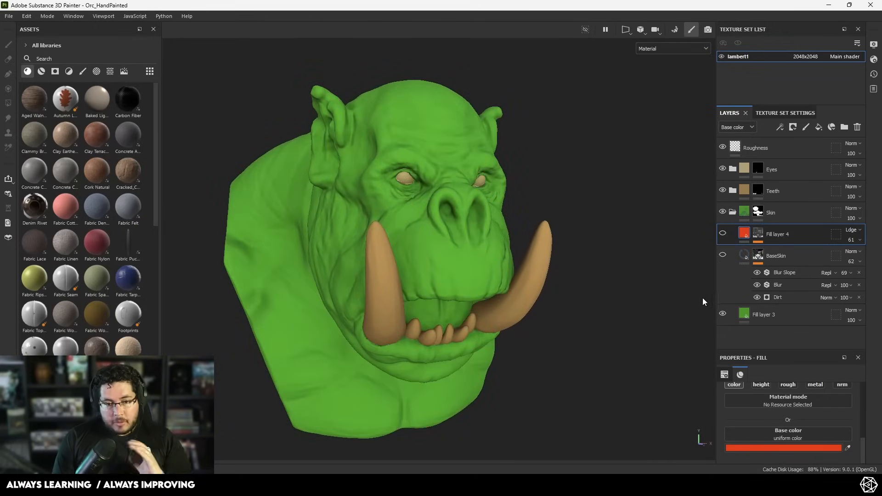
pyautogui.click(723, 256)
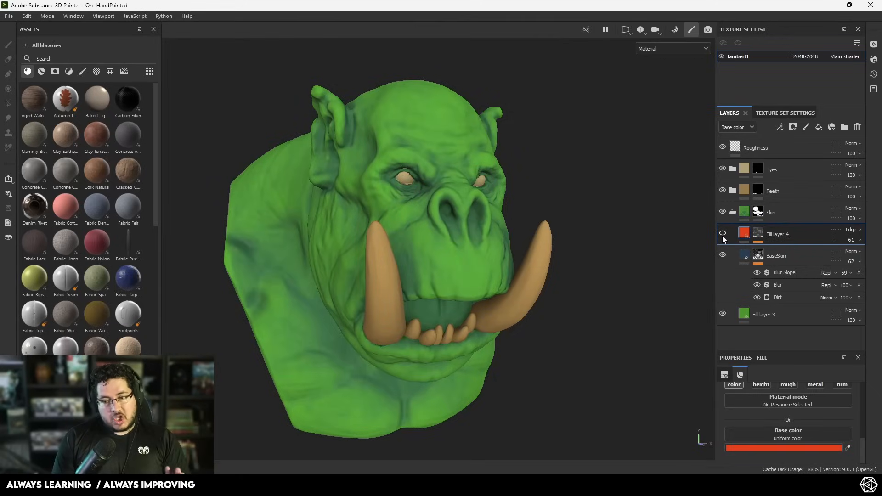
pyautogui.click(723, 235)
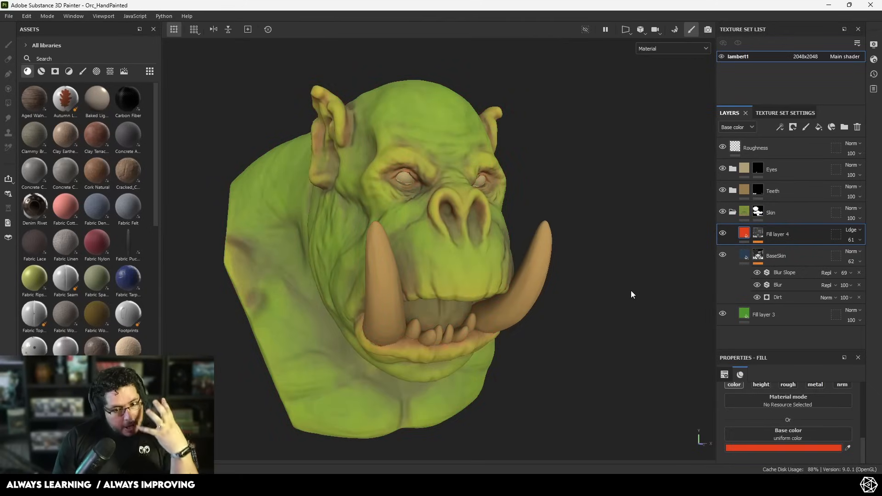
pyautogui.press('c')
pyautogui.keyDown('alt'); pyautogui.moveTo(523, 291); pyautogui.dragTo(504, 296); pyautogui.keyUp('alt')
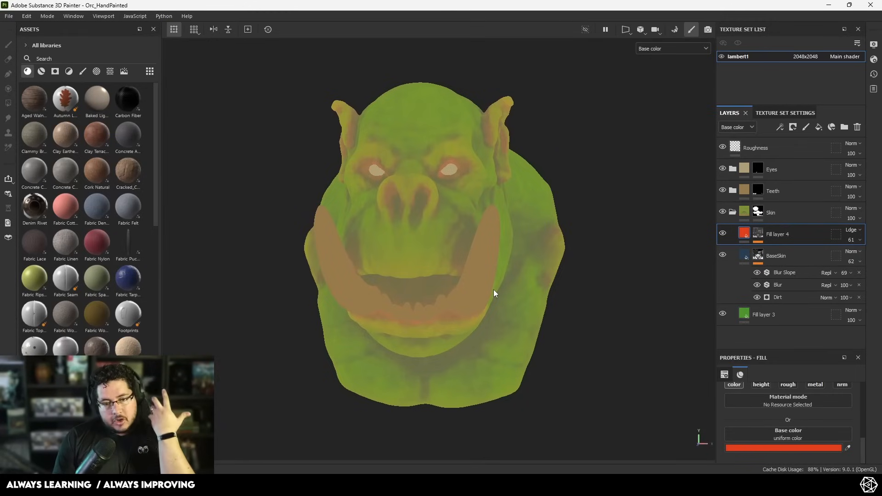
pyautogui.press('m')
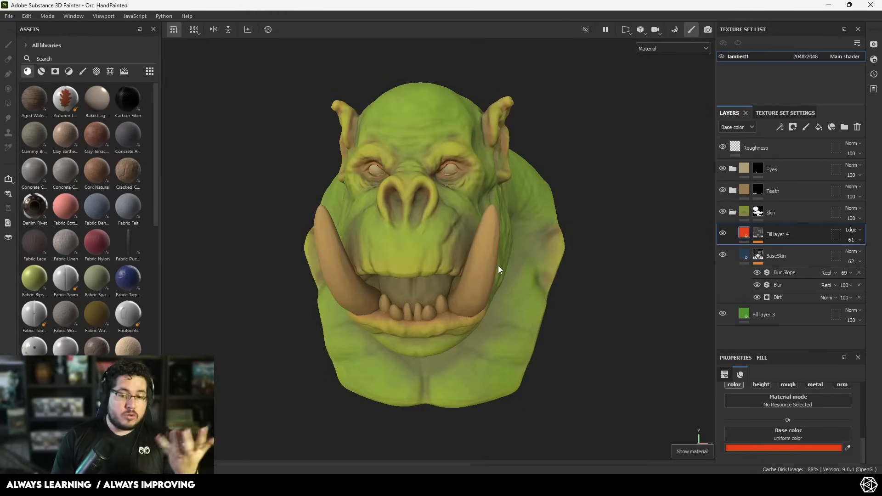
pyautogui.keyDown('alt'); pyautogui.moveTo(432, 252); pyautogui.dragTo(492, 288); pyautogui.keyUp('alt')
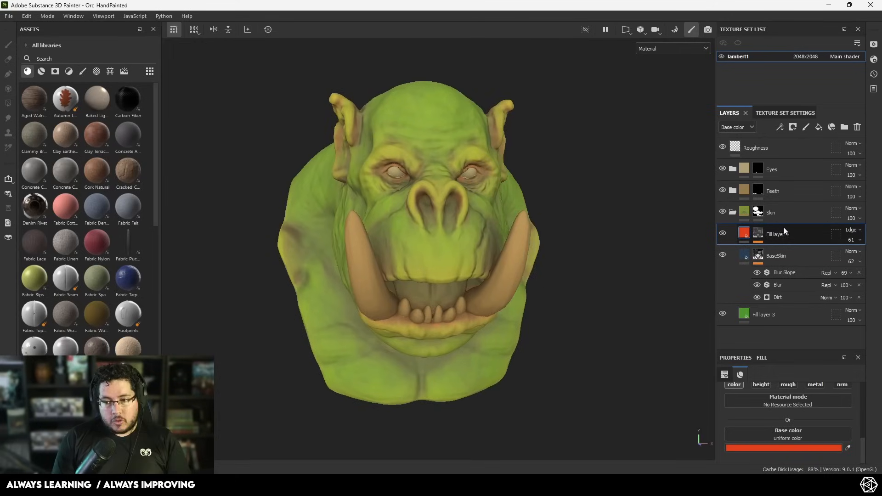
# Rename the green Fill layer 3 at the base of the Skin folder as Skin
pyautogui.click(781, 273)
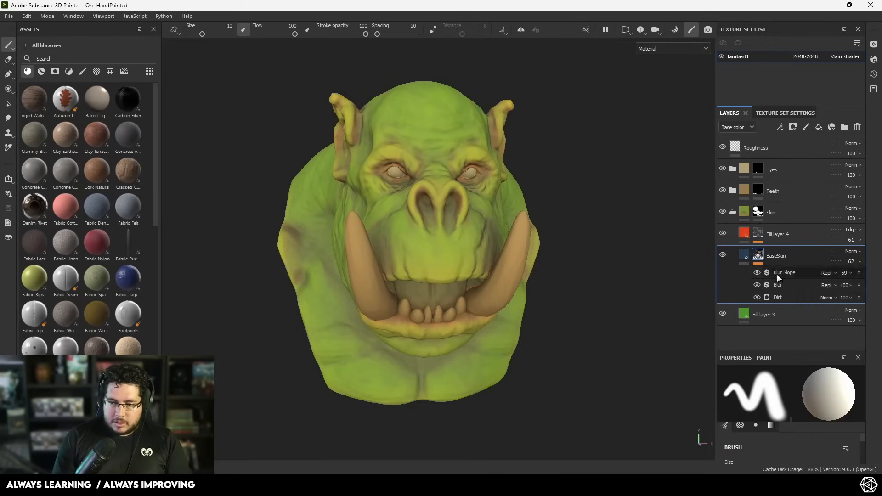
pyautogui.click(770, 314)
pyautogui.press('Tab')
pyautogui.press('Tab')
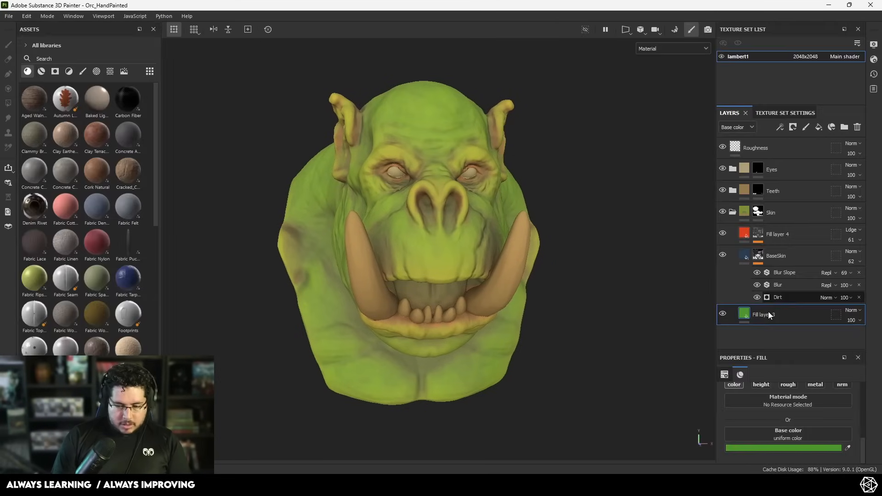
pyautogui.doubleClick(768, 314)
pyautogui.write('bASE')
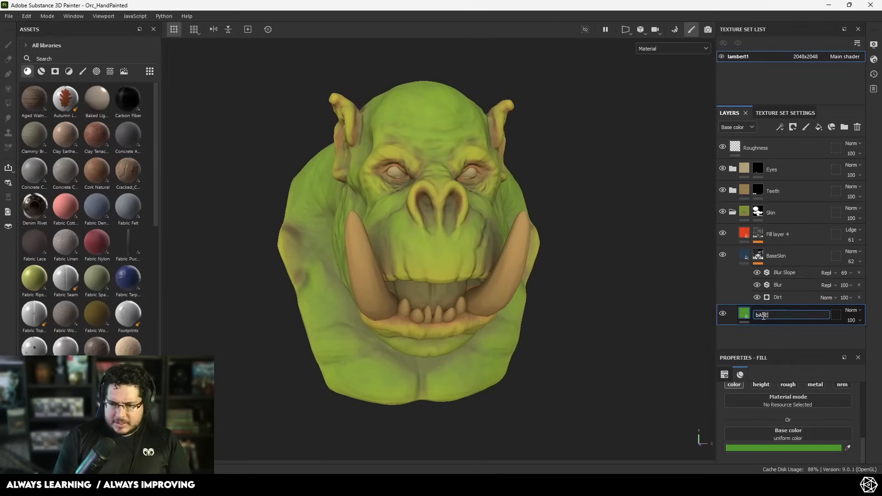
pyautogui.write('kin')
pyautogui.press('Return')
pyautogui.doubleClick(763, 317)
pyautogui.write('Skin')
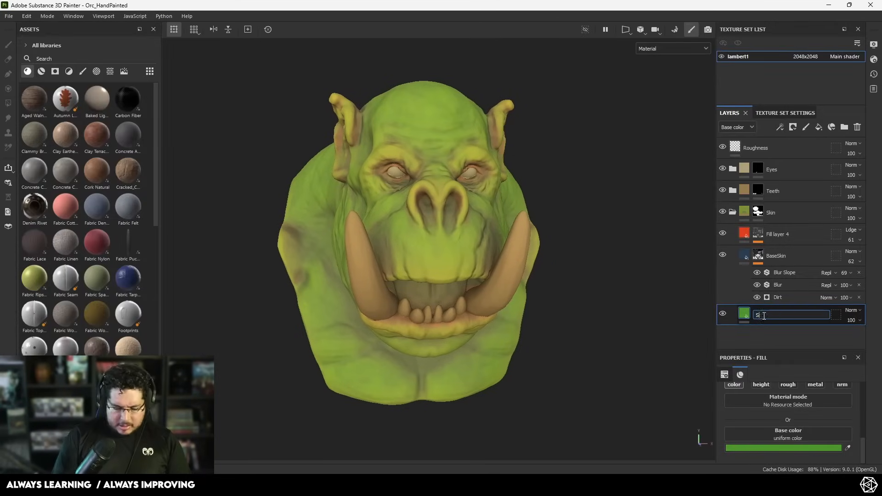
pyautogui.press('Return')
# Rename the BaseSkin layer as Shadows
pyautogui.doubleClick(776, 256)
pyautogui.write('S')
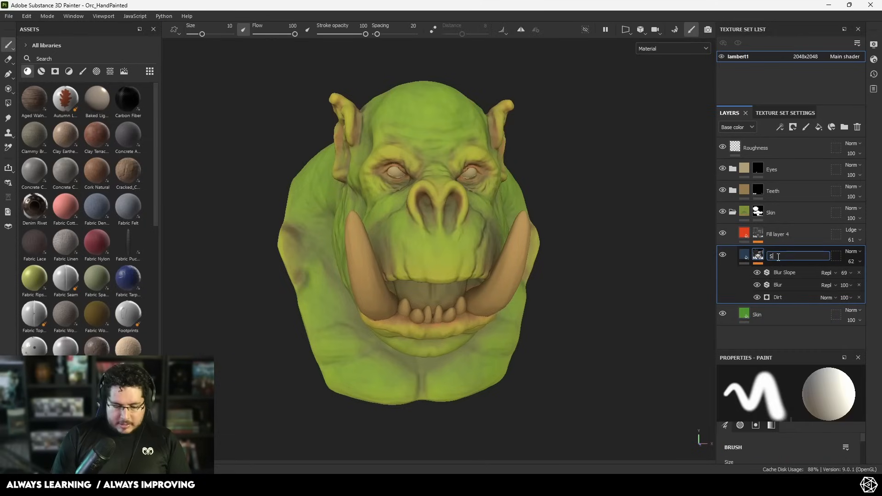
pyautogui.write('hadows')
pyautogui.press('Return')
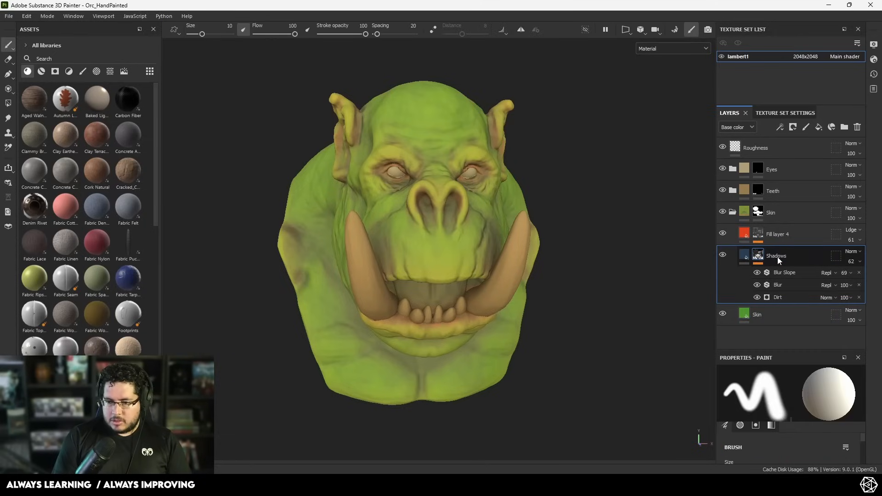
# Rename the red Fill layer 4 as lIGHTS
pyautogui.click(788, 241)
pyautogui.doubleClick(778, 233)
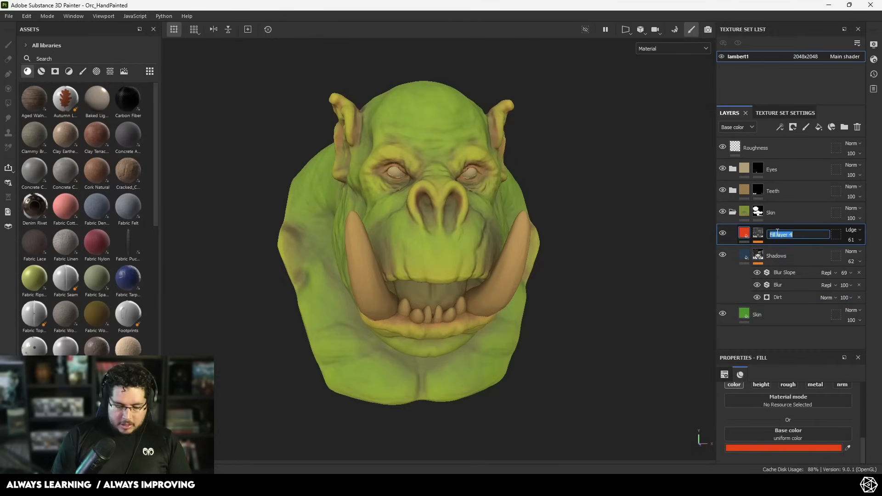
pyautogui.press('BackSpace')
pyautogui.write('lIGHTS')
pyautogui.press('Return')
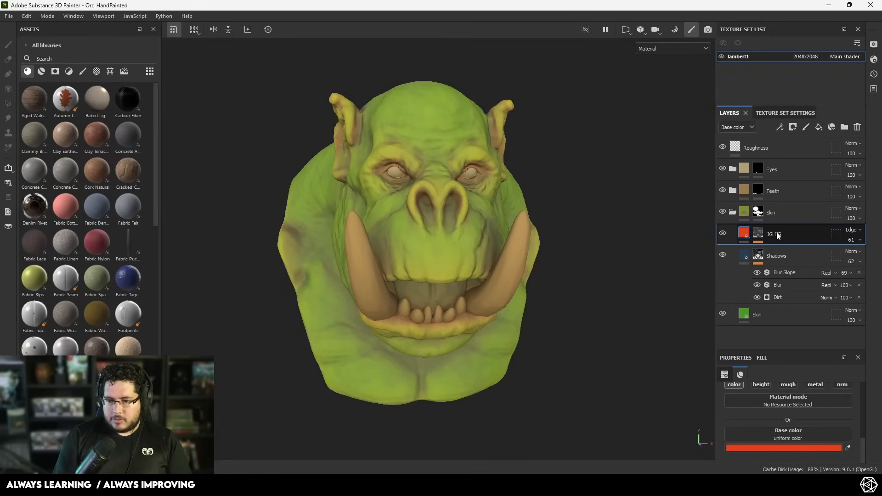
# Add a fill layer above lIGHTS with a very dark purple base color and give it a black mask
pyautogui.click(817, 127)
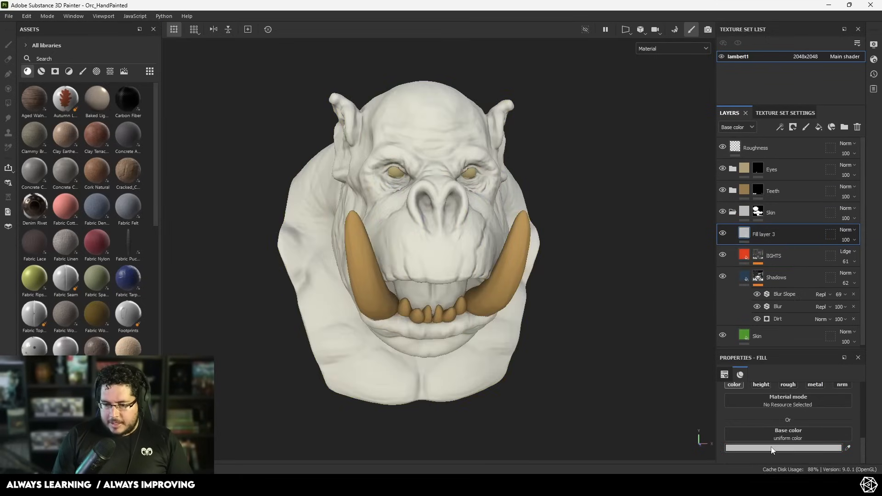
pyautogui.click(784, 448)
pyautogui.moveTo(745, 352); pyautogui.dragTo(688, 414)
pyautogui.click(760, 296)
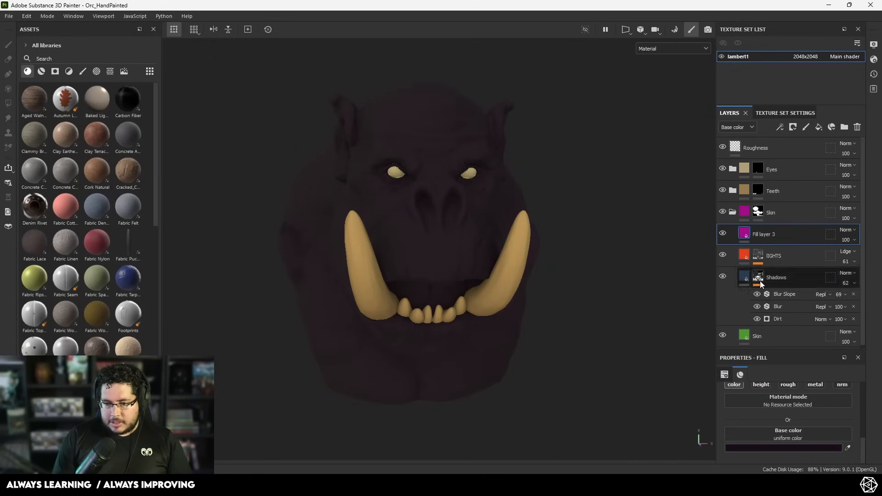
pyautogui.rightClick(765, 237)
pyautogui.click(781, 18)
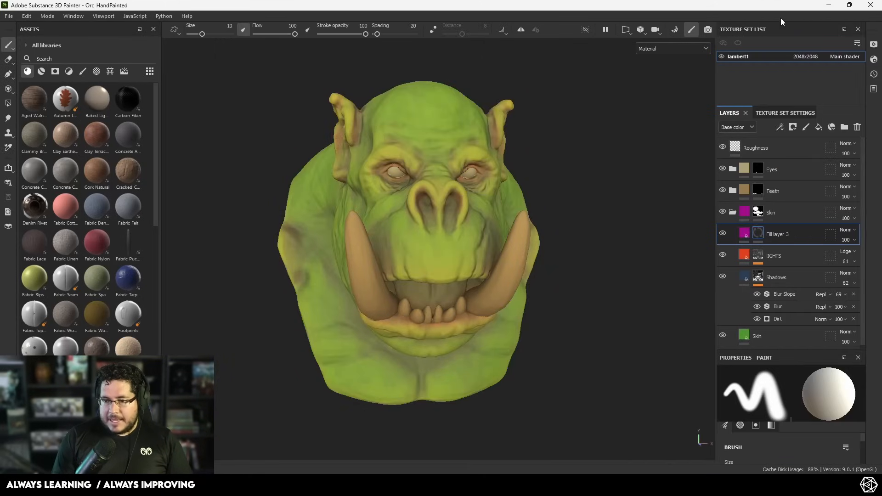
# Add a fill to Fill layer 3's mask and assign the bust's ambient occlusion map to it
pyautogui.rightClick(759, 236)
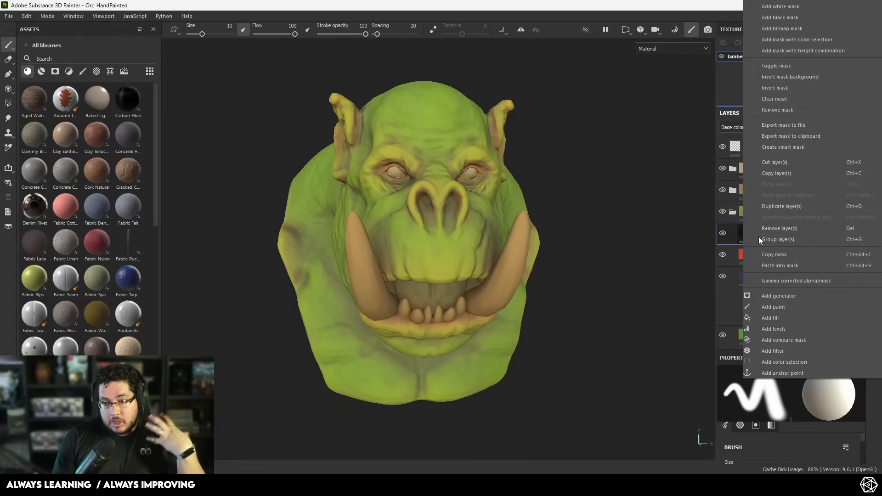
pyautogui.click(778, 317)
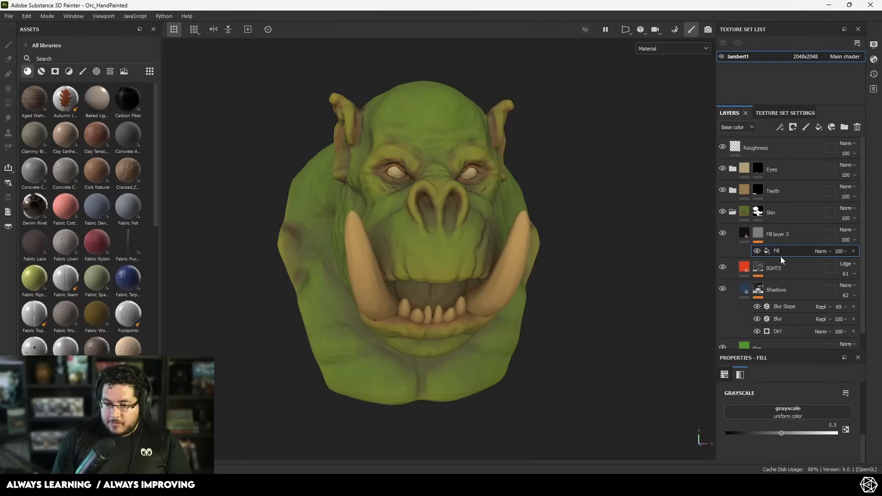
pyautogui.click(776, 410)
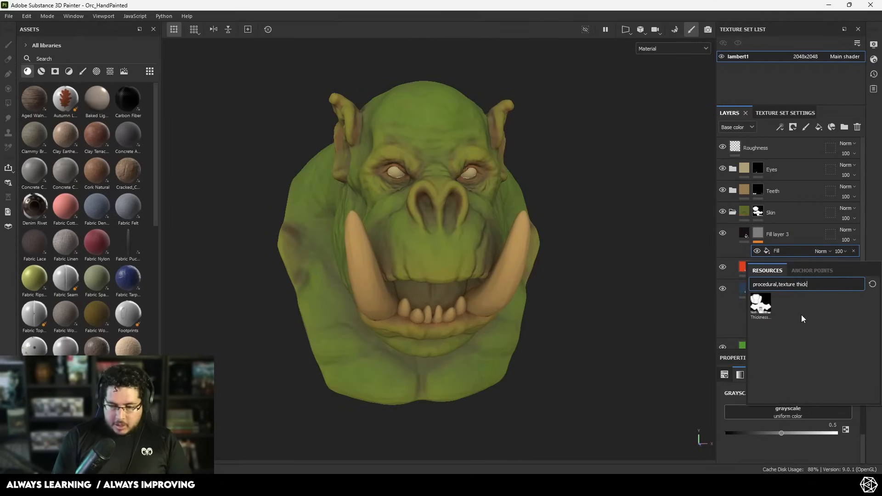
pyautogui.press('BackSpace')
pyautogui.press('BackSpace')
pyautogui.press('BackSpace')
pyautogui.press('BackSpace')
pyautogui.press('BackSpace')
pyautogui.press('BackSpace')
pyautogui.write('AMBIENT')
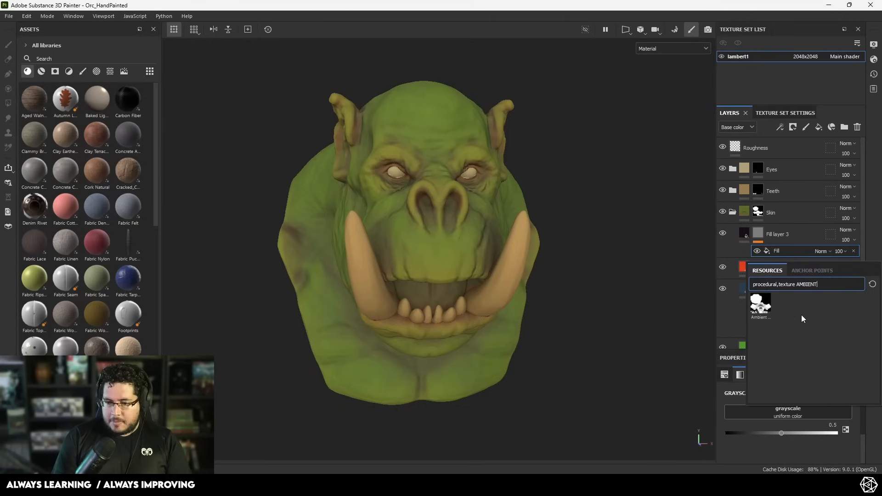
pyautogui.click(761, 305)
# Add a Levels effect to Fill layer 3's mask and invert it
pyautogui.rightClick(759, 234)
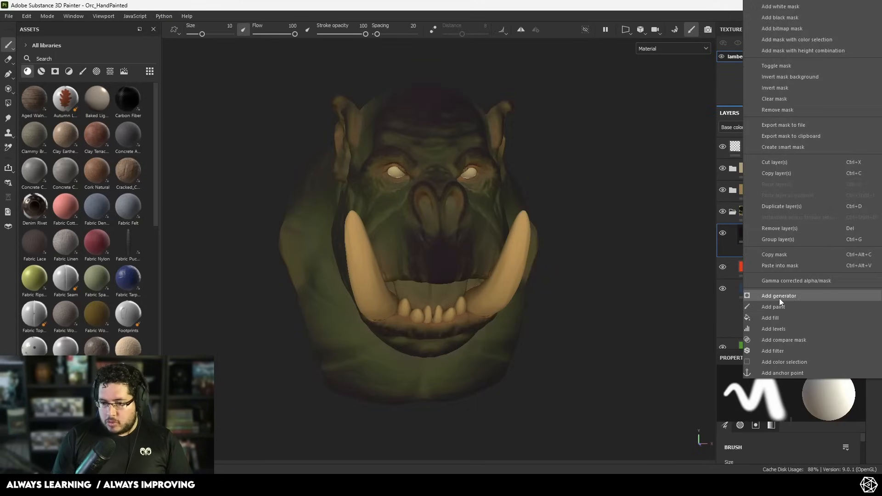
pyautogui.click(776, 329)
pyautogui.click(817, 450)
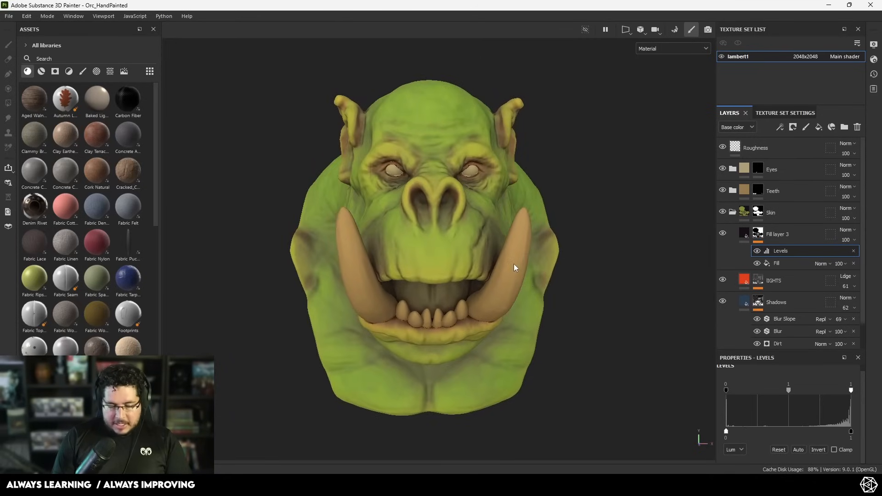
# Compare the bust in the base color view with Fill layer 3 hidden and shown
pyautogui.press('c')
pyautogui.keyDown('alt'); pyautogui.moveTo(514, 269); pyautogui.dragTo(681, 283); pyautogui.keyUp('alt')
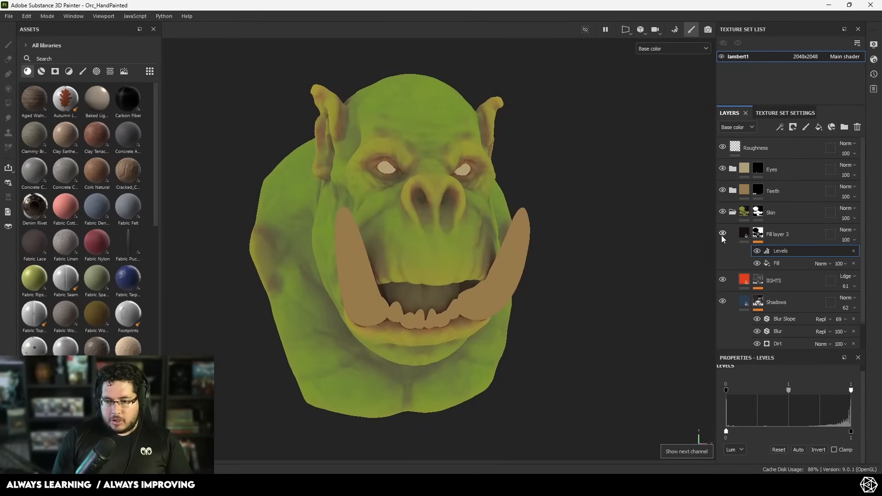
pyautogui.click(722, 236)
pyautogui.click(723, 236)
pyautogui.click(722, 236)
pyautogui.click(722, 236)
pyautogui.keyDown('alt'); pyautogui.moveTo(613, 294); pyautogui.dragTo(569, 299); pyautogui.keyUp('alt')
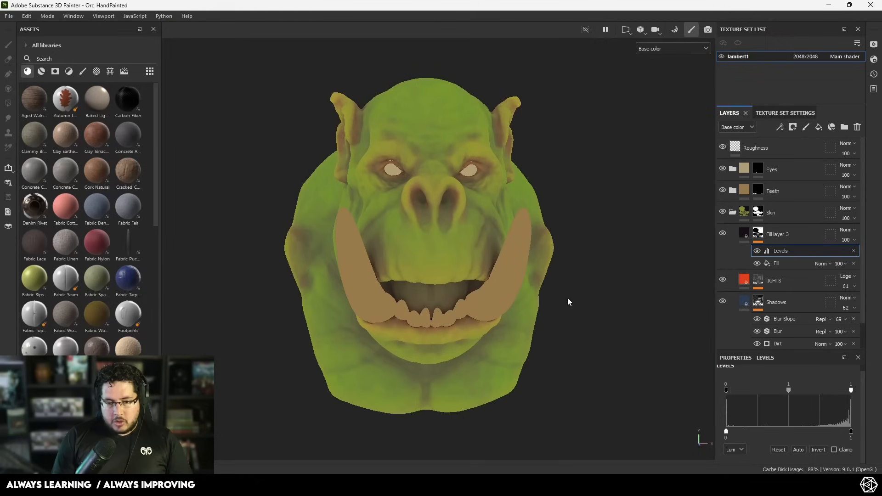
# Strengthen the occlusion mask's Levels with a black input of 0.195 and a midtone of 3.397, and check the bust
pyautogui.moveTo(790, 390); pyautogui.dragTo(800, 388)
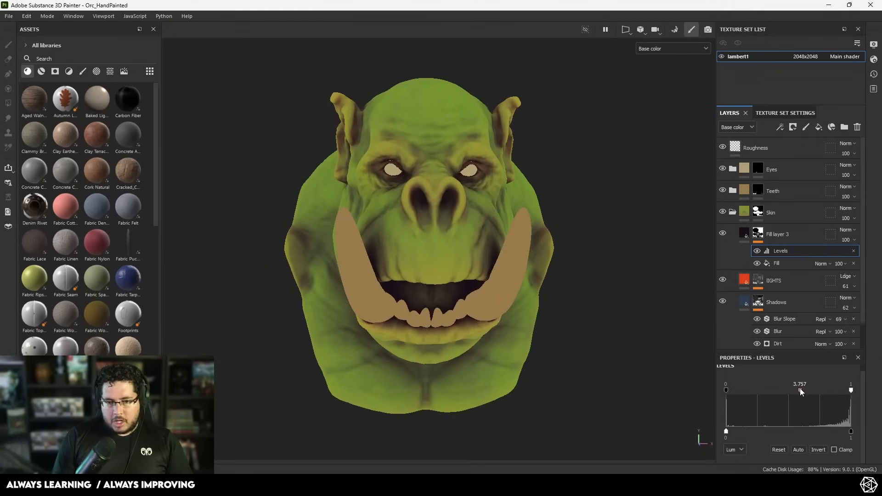
pyautogui.moveTo(727, 390); pyautogui.dragTo(751, 391)
pyautogui.moveTo(808, 391)
pyautogui.mouseDown()
pyautogui.moveTo(801, 393)
pyautogui.moveTo(809, 393)
pyautogui.mouseUp()
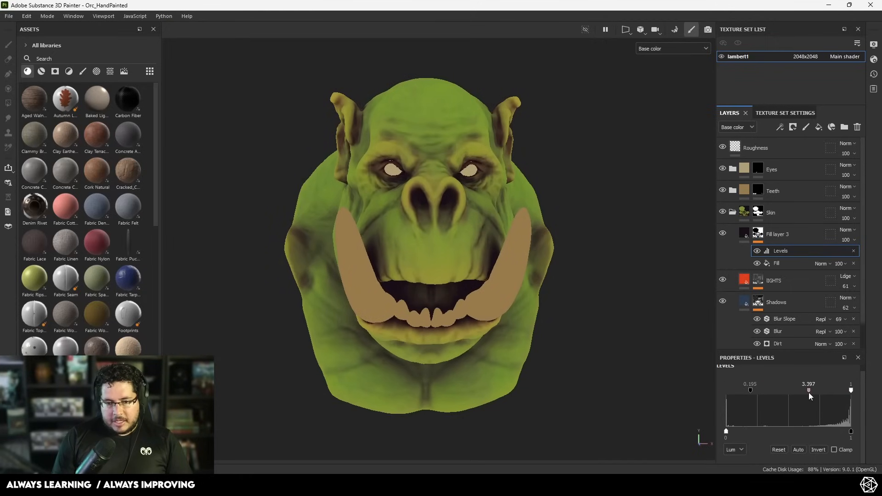
pyautogui.keyDown('alt'); pyautogui.moveTo(616, 356); pyautogui.dragTo(563, 351); pyautogui.keyUp('alt')
pyautogui.keyDown('alt'); pyautogui.moveTo(533, 289); pyautogui.dragTo(532, 318, button='middle'); pyautogui.keyUp('alt')
pyautogui.keyDown('alt'); pyautogui.moveTo(532, 318); pyautogui.dragTo(604, 324); pyautogui.keyUp('alt')
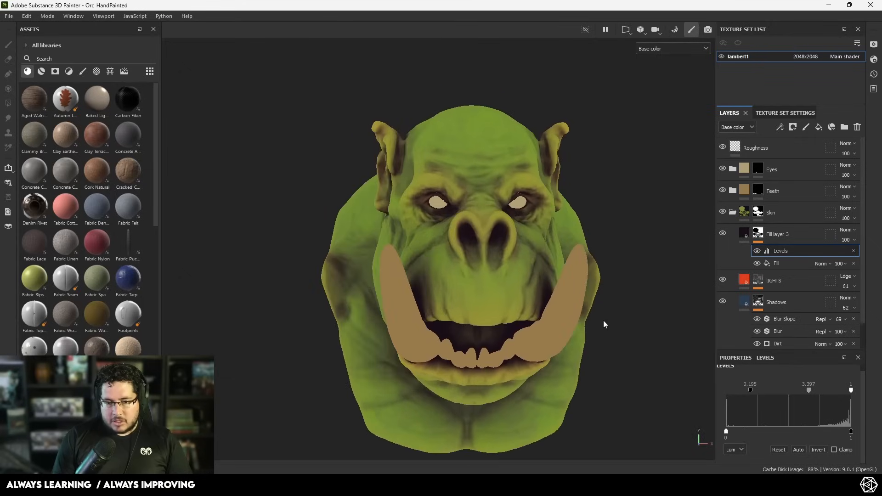
# Change Fill layer 3's base color to a lighter, muted purple
pyautogui.click(743, 234)
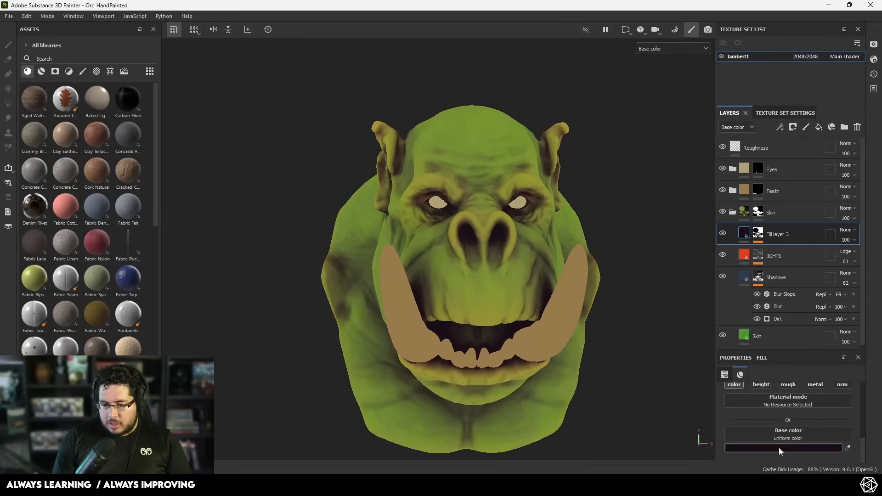
pyautogui.click(779, 448)
pyautogui.moveTo(693, 411); pyautogui.dragTo(683, 393)
pyautogui.click(760, 296)
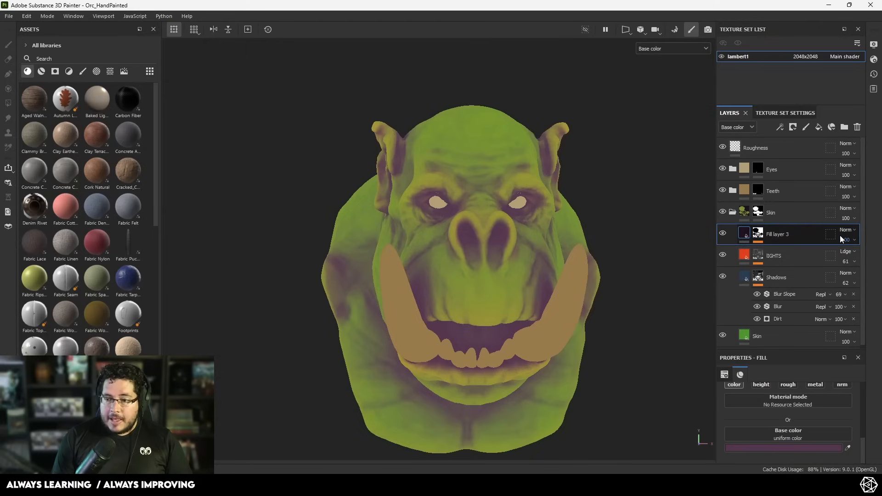
# Try Multiply on Fill layer 3, settle on the Overlay blending mode, and inspect the bust in the material view
pyautogui.click(845, 230)
pyautogui.click(831, 40)
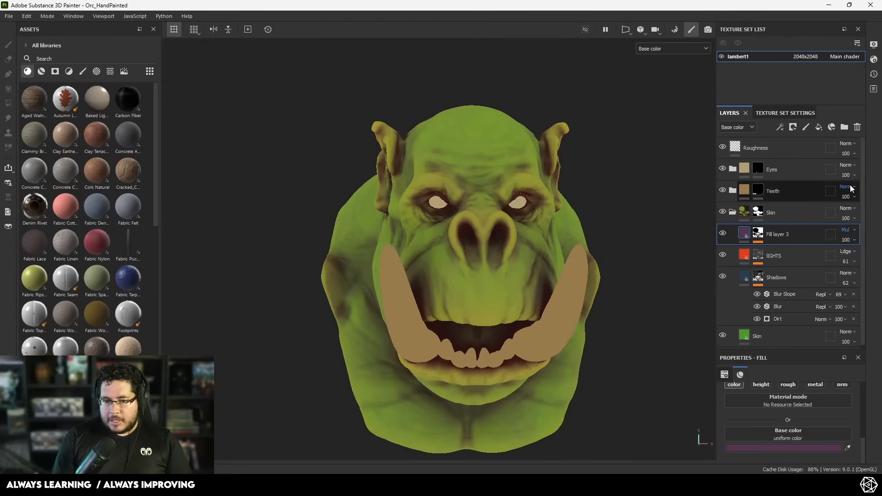
pyautogui.click(845, 230)
pyautogui.click(833, 135)
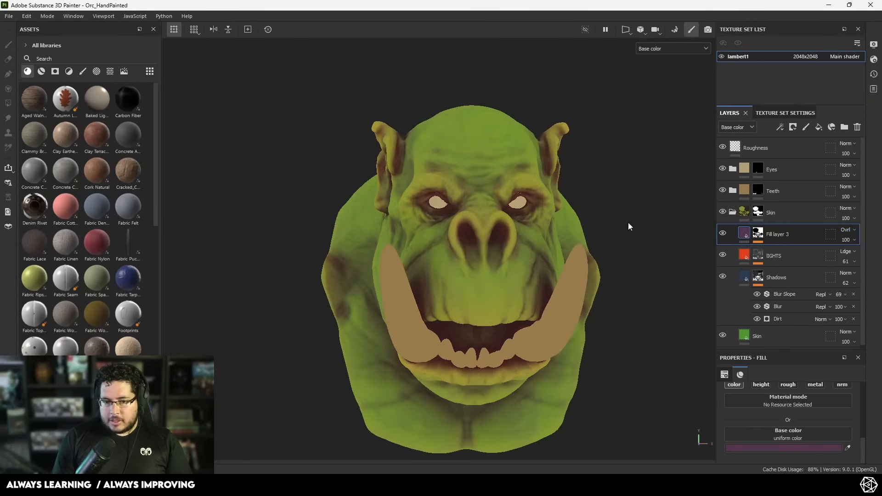
pyautogui.keyDown('alt'); pyautogui.moveTo(629, 223); pyautogui.dragTo(531, 163); pyautogui.keyUp('alt')
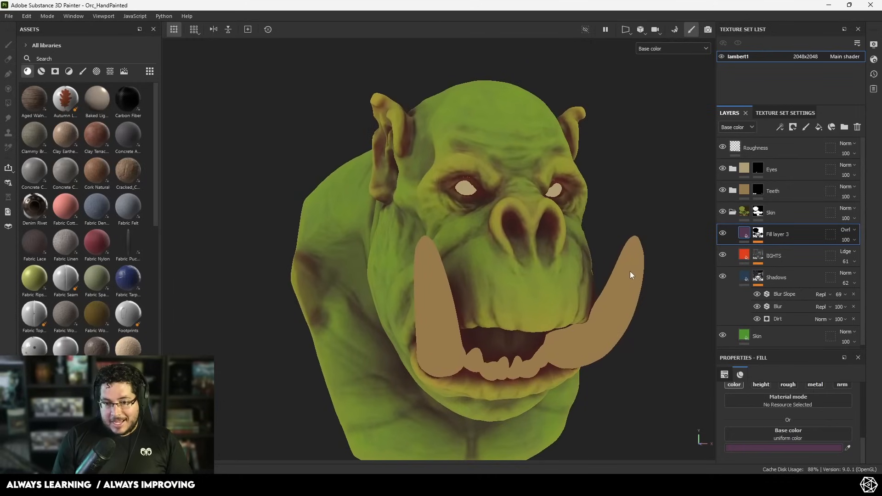
pyautogui.press('m')
pyautogui.keyDown('alt'); pyautogui.moveTo(583, 269); pyautogui.dragTo(512, 274); pyautogui.keyUp('alt')
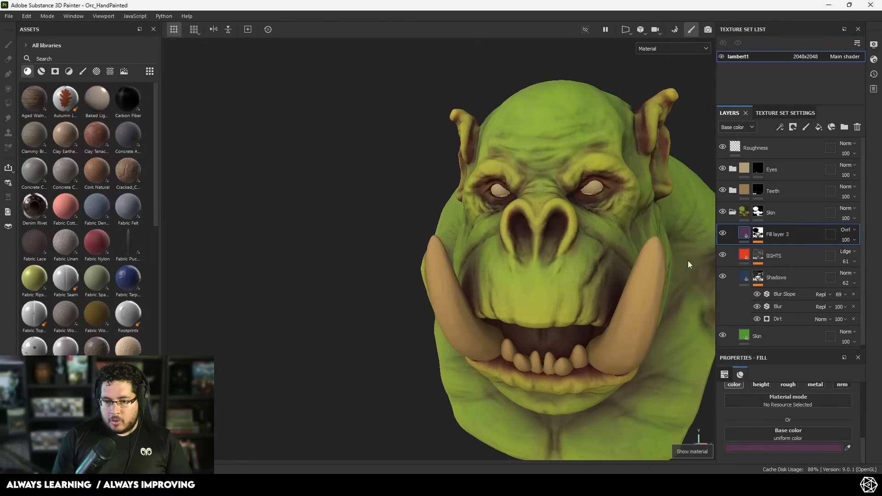
# Lower Fill layer 3's opacity to 76
pyautogui.click(847, 240)
pyautogui.moveTo(876, 256); pyautogui.dragTo(869, 256)
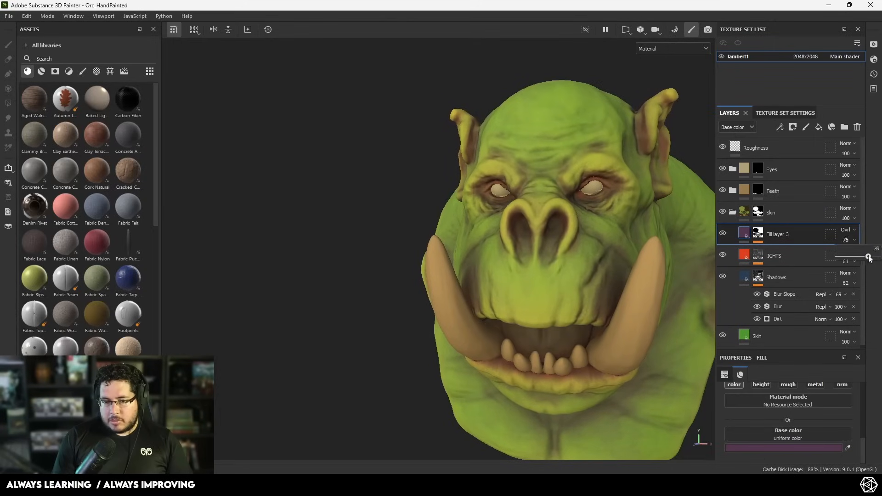
pyautogui.keyDown('alt'); pyautogui.moveTo(616, 269); pyautogui.dragTo(623, 305); pyautogui.keyUp('alt')
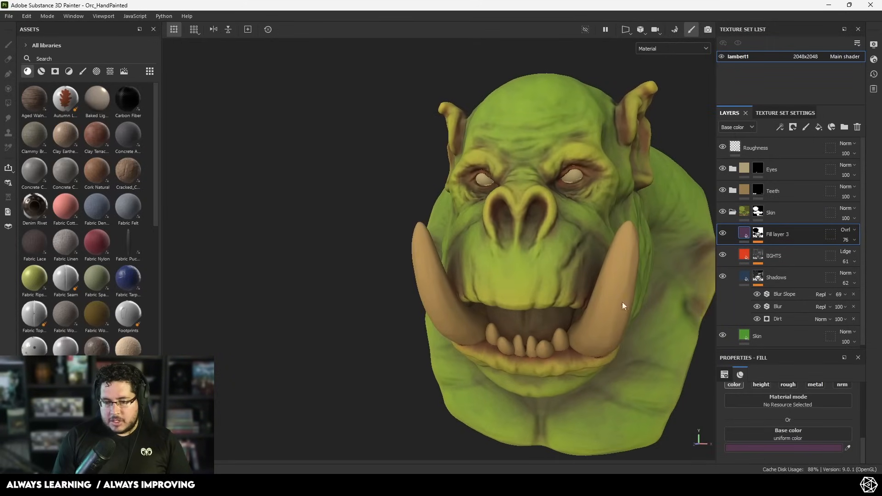
# Change Fill layer 3's base color to the brighter pinkish purple B962AC and check the bust from the front
pyautogui.click(749, 448)
pyautogui.moveTo(681, 392); pyautogui.dragTo(693, 351)
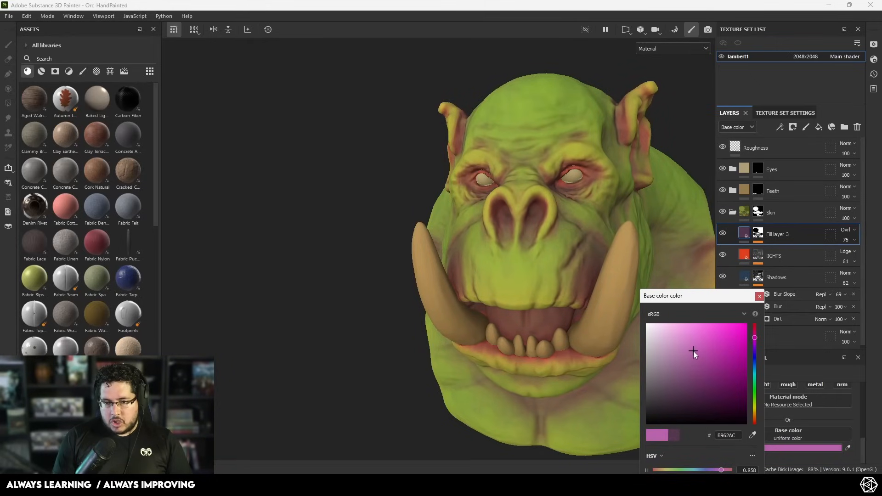
pyautogui.click(760, 297)
pyautogui.keyDown('alt'); pyautogui.moveTo(702, 254); pyautogui.dragTo(646, 238); pyautogui.keyUp('alt')
pyautogui.keyDown('alt'); pyautogui.moveTo(646, 238); pyautogui.dragTo(624, 270, button='right'); pyautogui.keyUp('alt')
pyautogui.keyDown('alt'); pyautogui.moveTo(624, 271); pyautogui.dragTo(662, 263); pyautogui.keyUp('alt')
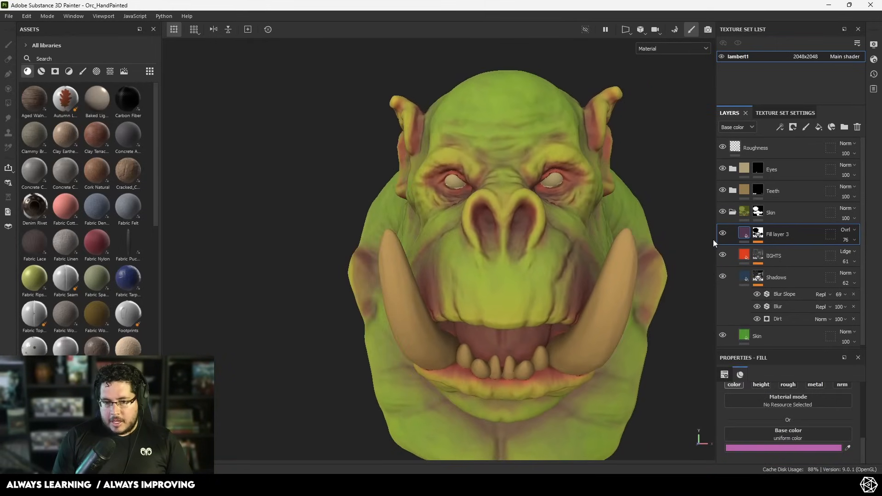
# Add a Blur Slope filter to Fill layer 3's mask with intensity 0.151 and an intensity divider of 10
pyautogui.rightClick(762, 233)
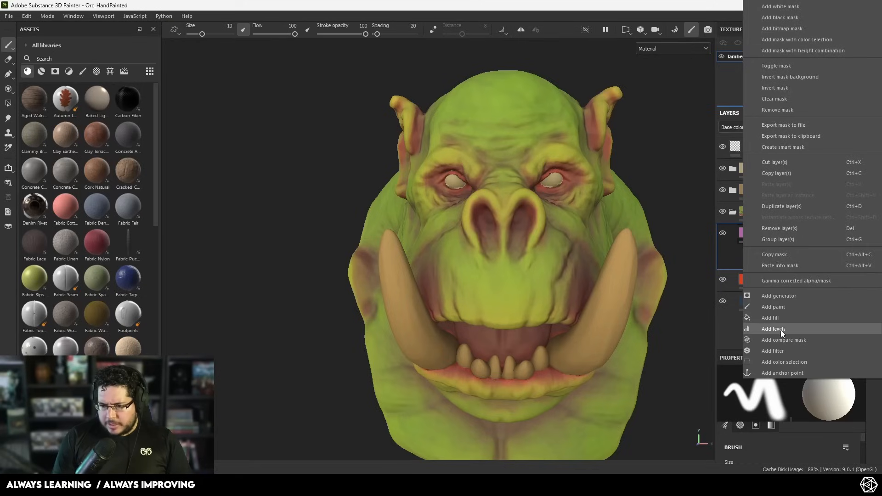
pyautogui.click(774, 351)
pyautogui.click(779, 400)
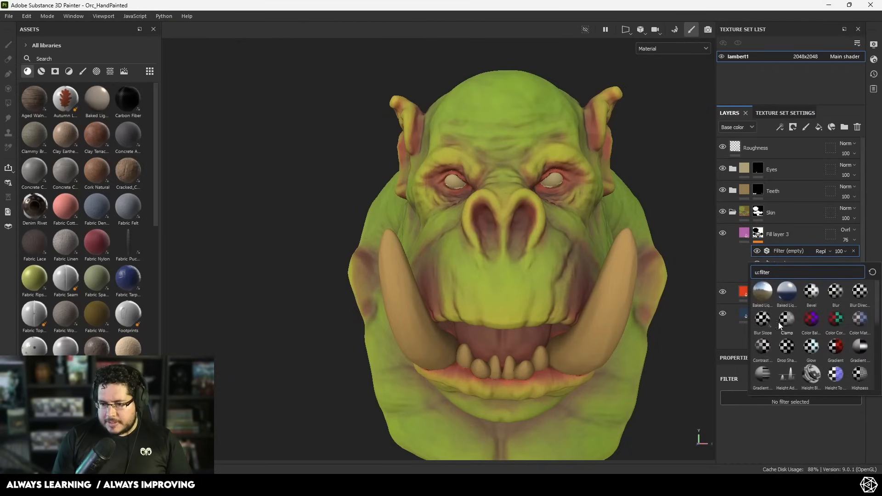
pyautogui.click(762, 318)
pyautogui.keyDown('alt'); pyautogui.moveTo(599, 295); pyautogui.dragTo(704, 358); pyautogui.keyUp('alt')
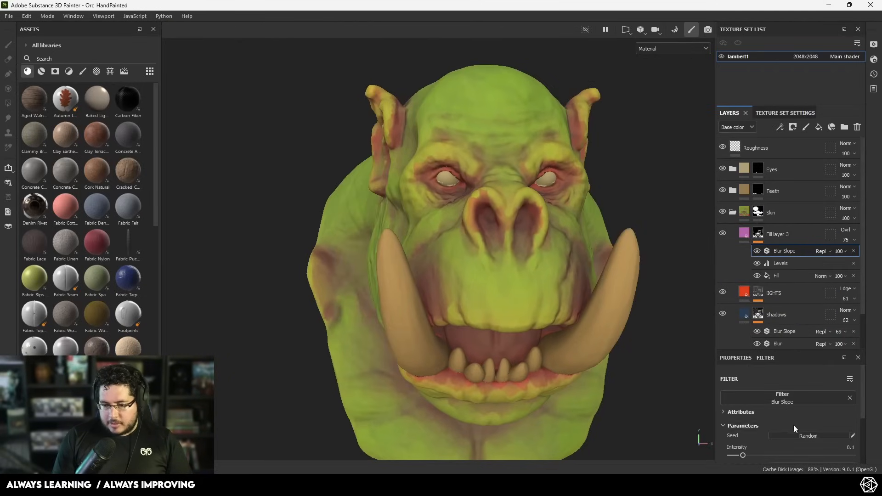
pyautogui.scroll(-3, 793, 425)
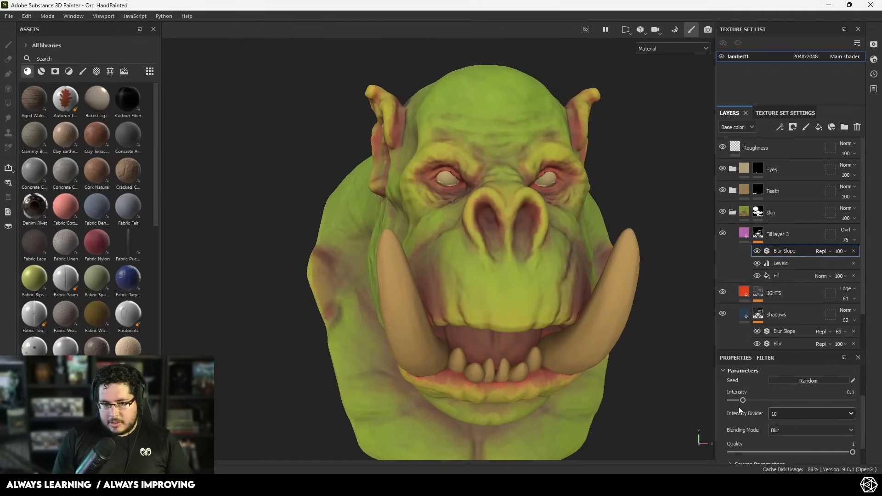
pyautogui.keyDown('alt'); pyautogui.moveTo(598, 321); pyautogui.dragTo(558, 303); pyautogui.keyUp('alt')
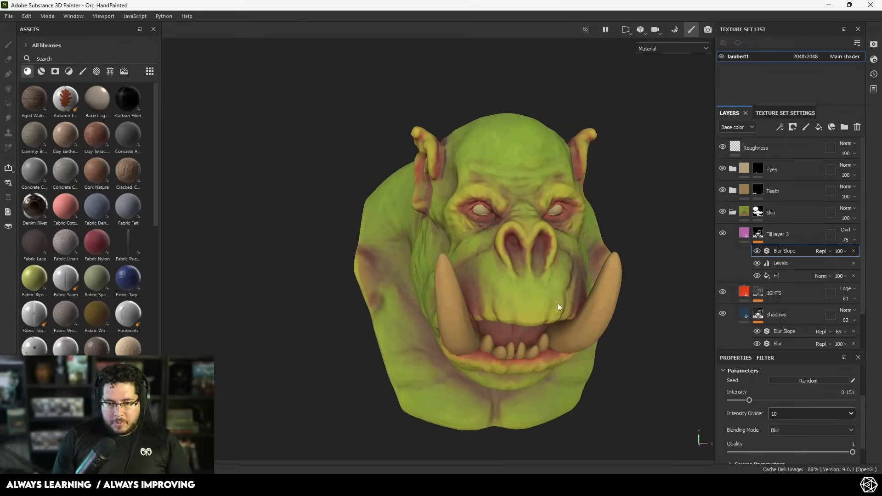
# Reduce Fill layer 3's opacity to 48 and inspect the bust from several angles
pyautogui.moveTo(863, 259); pyautogui.dragTo(857, 257)
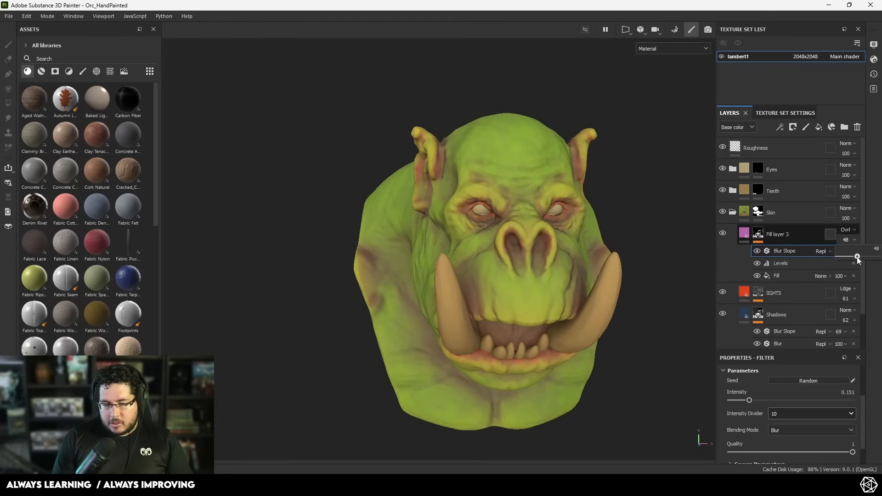
pyautogui.moveTo(641, 277)
pyautogui.keyDown('alt'); pyautogui.mouseDown()
pyautogui.moveTo(604, 271)
pyautogui.moveTo(630, 267)
pyautogui.mouseUp(); pyautogui.keyUp('alt')
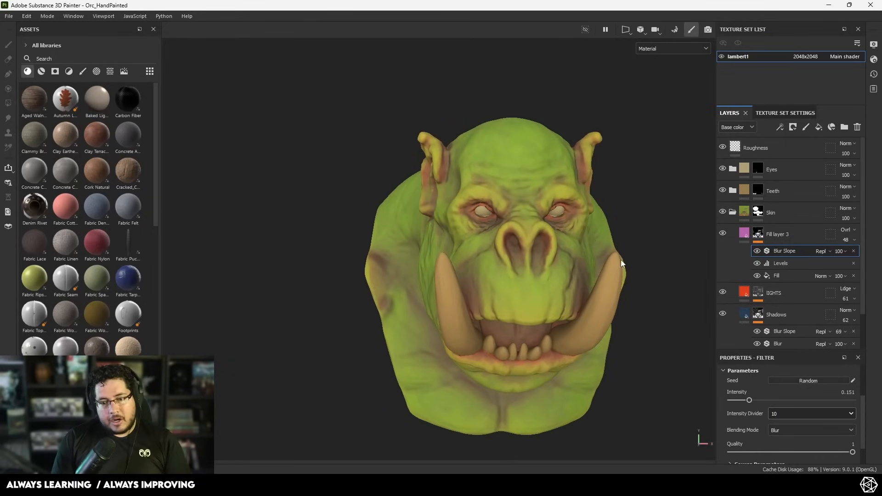
pyautogui.keyDown('alt'); pyautogui.moveTo(622, 260); pyautogui.dragTo(408, 257); pyautogui.keyUp('alt')
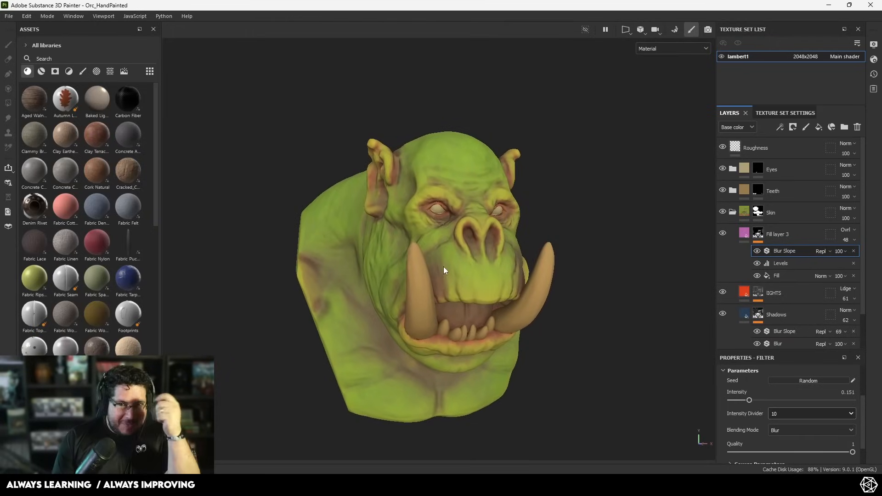
pyautogui.scroll(-2, 443, 266)
pyautogui.keyDown('alt'); pyautogui.moveTo(456, 276); pyautogui.dragTo(457, 315); pyautogui.keyUp('alt')
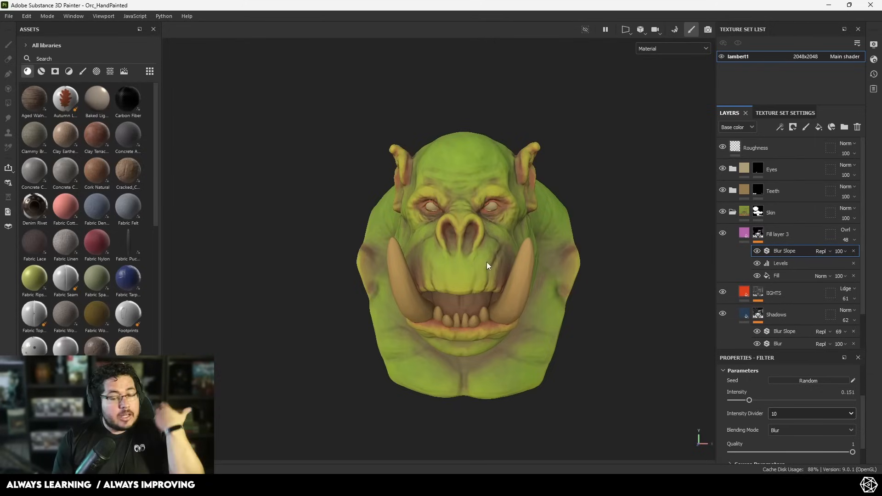
# Try a blue base color on the Skin fill layer, and settle on the softer green 63A53F
pyautogui.scroll(-2, 741, 297)
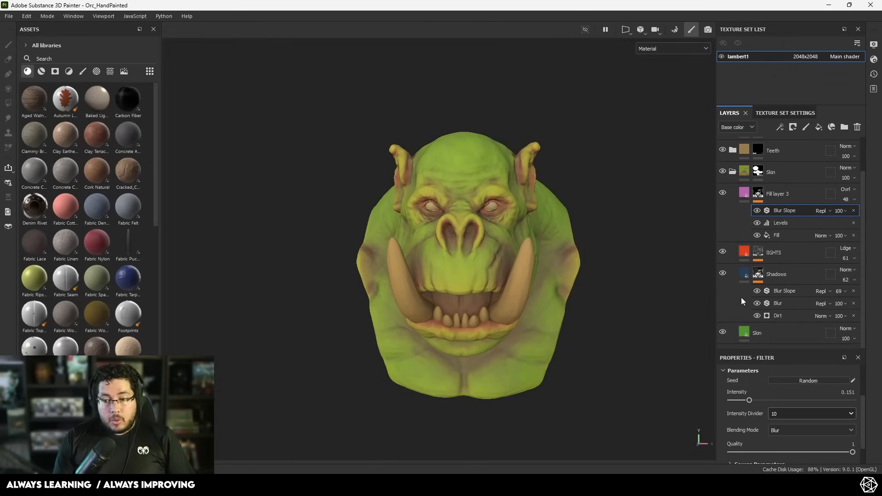
pyautogui.click(782, 333)
pyautogui.click(777, 446)
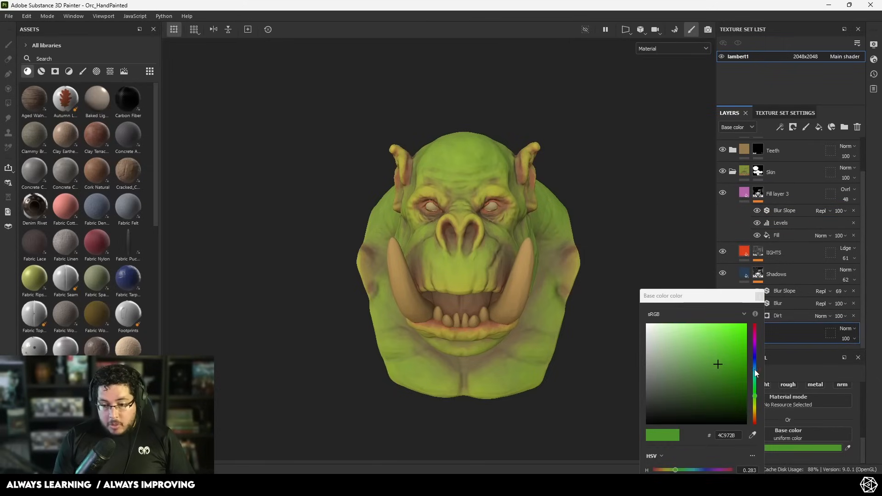
pyautogui.moveTo(754, 399); pyautogui.dragTo(725, 355)
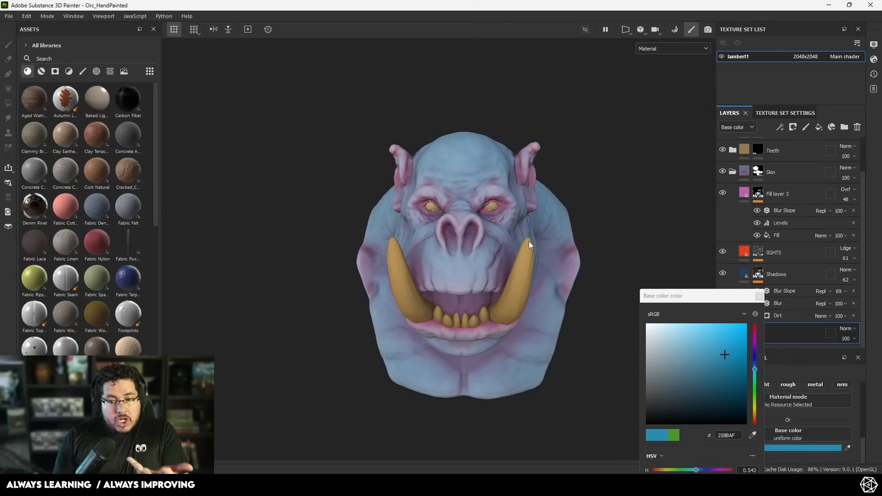
pyautogui.click(755, 392)
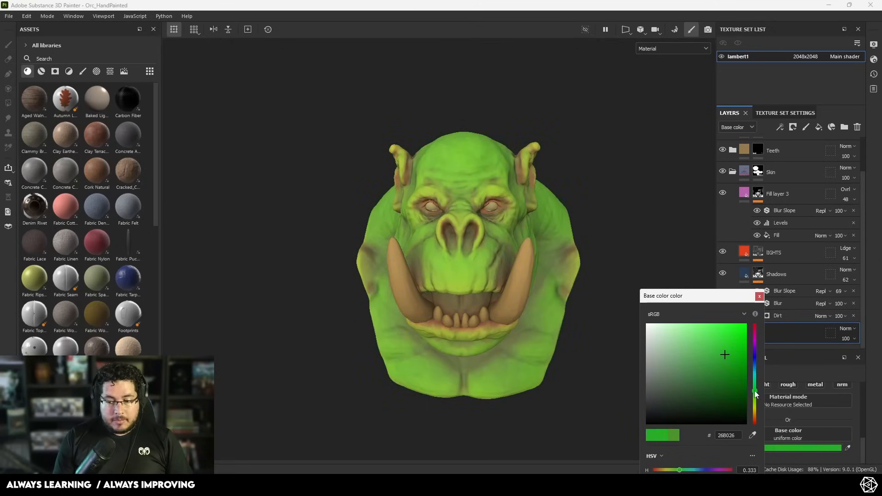
pyautogui.moveTo(709, 379); pyautogui.dragTo(709, 359)
pyautogui.click(755, 396)
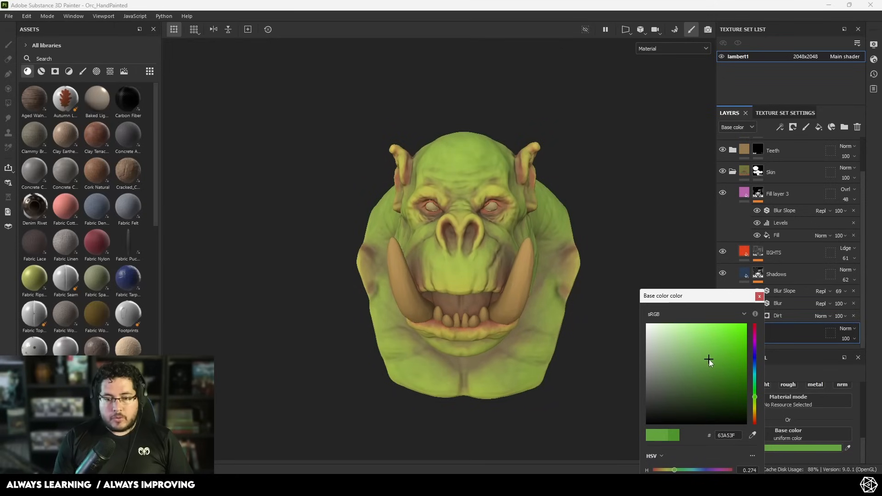
pyautogui.click(760, 296)
pyautogui.keyDown('alt'); pyautogui.moveTo(685, 315); pyautogui.dragTo(572, 281); pyautogui.keyUp('alt')
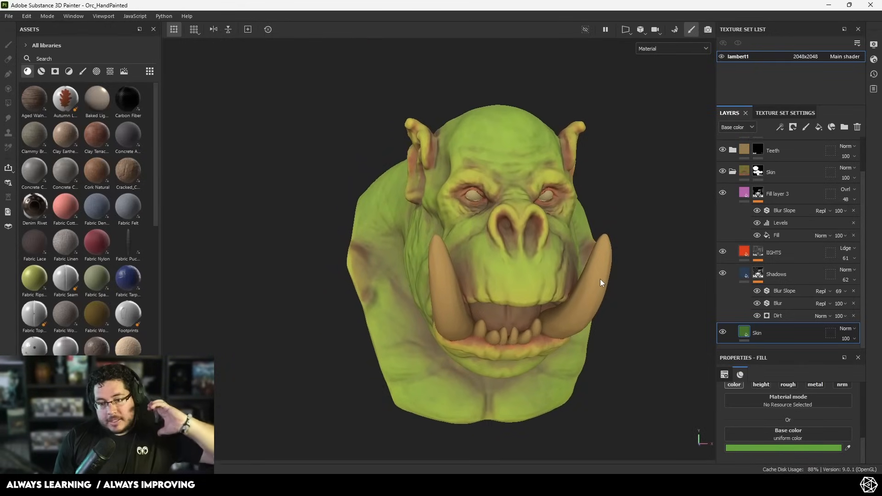
# Add a fill layer above Fill layer 3 and sample the Skin fill layer's green as its base color
pyautogui.click(799, 194)
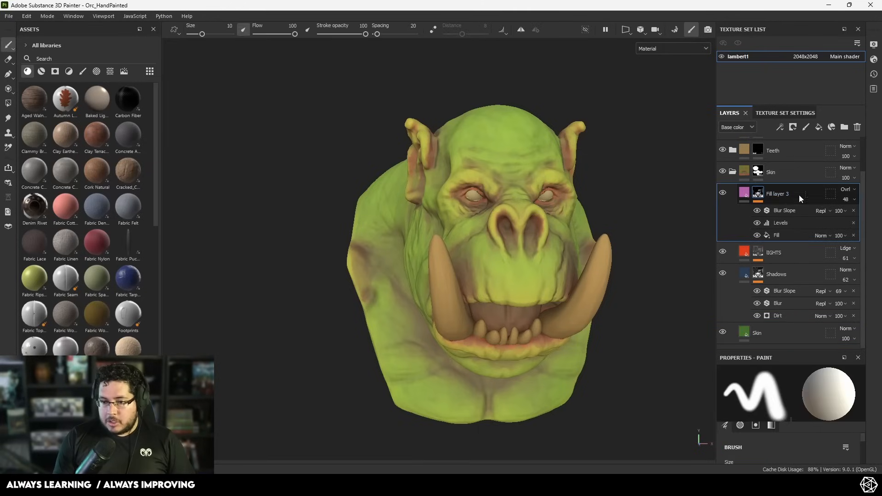
pyautogui.click(819, 127)
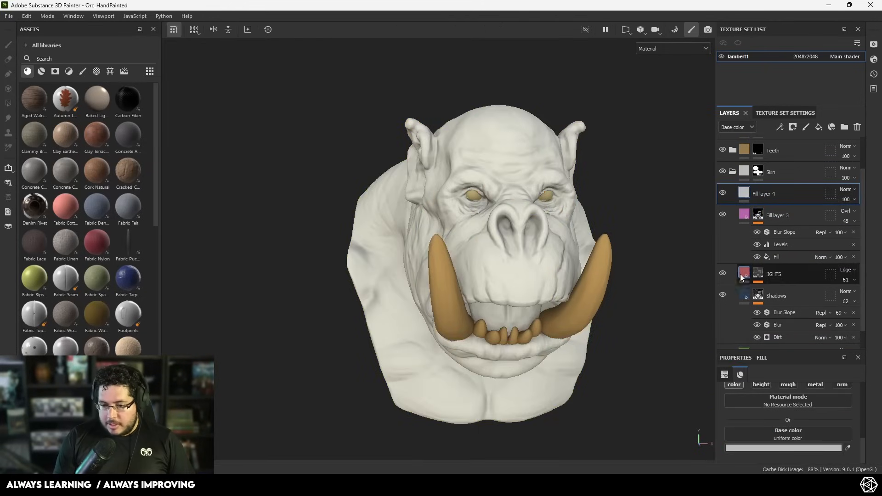
pyautogui.scroll(-1, 741, 274)
pyautogui.click(848, 447)
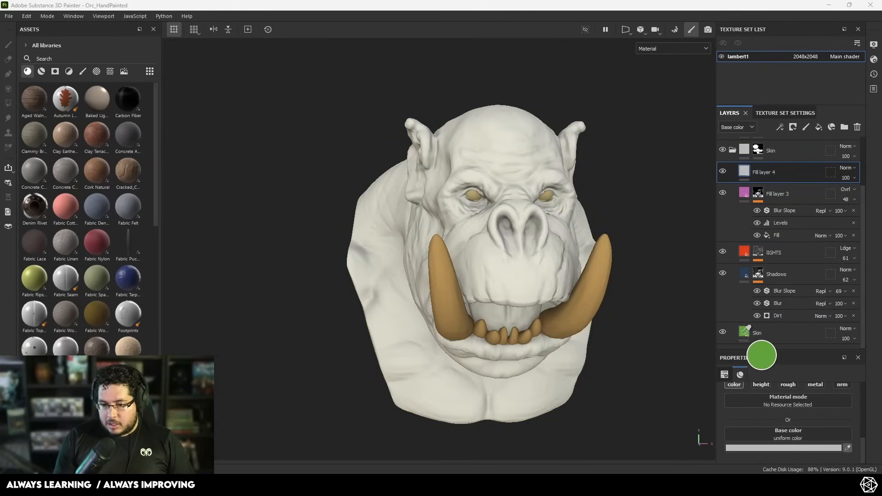
pyautogui.click(745, 327)
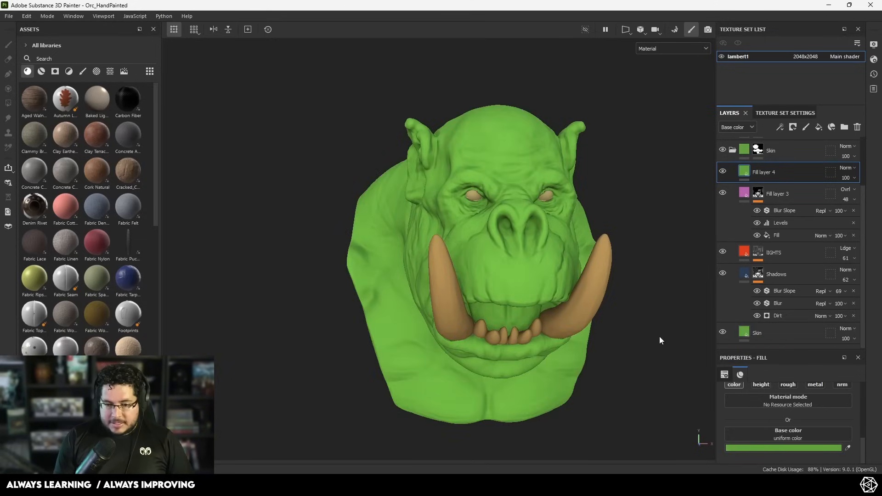
# Shift Fill layer 4's base color to the yellow-green ACBB40
pyautogui.click(748, 447)
pyautogui.moveTo(754, 398); pyautogui.dragTo(755, 406)
pyautogui.click(715, 348)
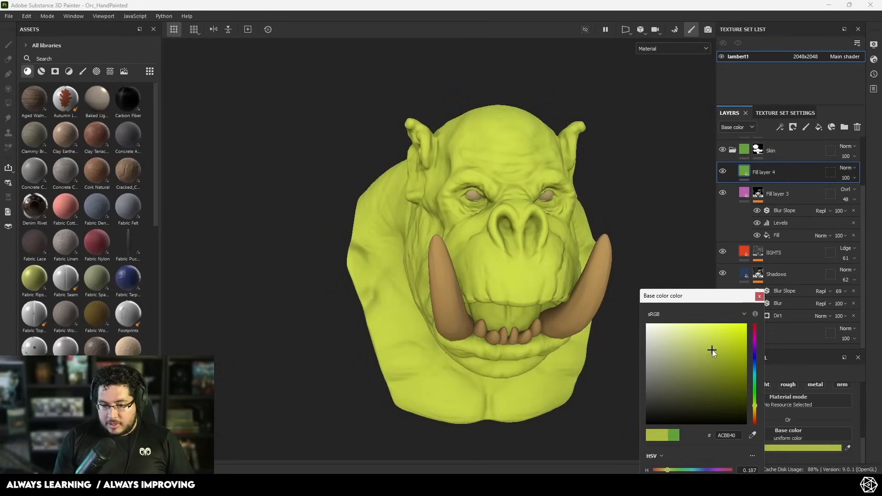
pyautogui.click(759, 297)
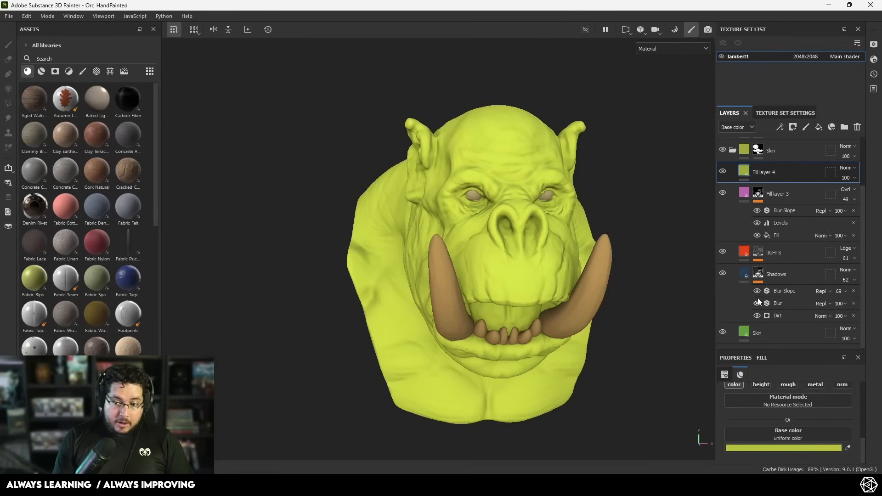
# Give Fill layer 4 a black mask with a Metal Edge Wear generator, and inspect the edge highlights on the bust
pyautogui.rightClick(760, 171)
pyautogui.click(781, 20)
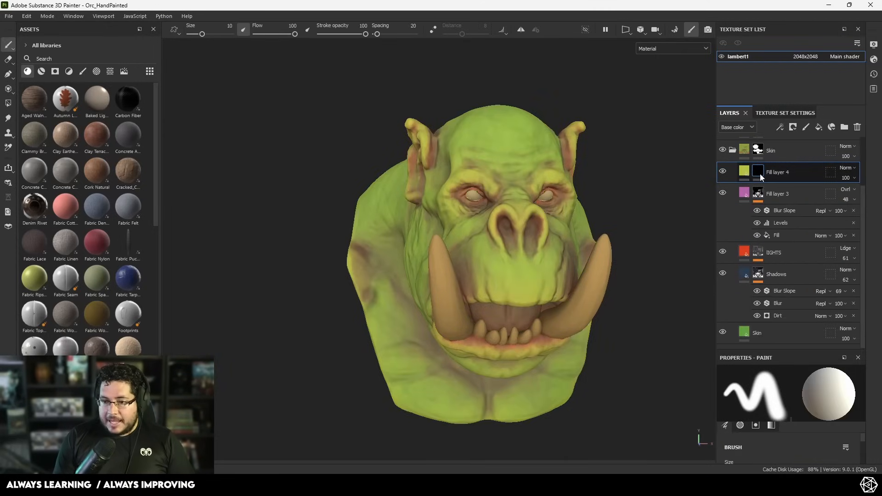
pyautogui.rightClick(760, 175)
pyautogui.click(790, 298)
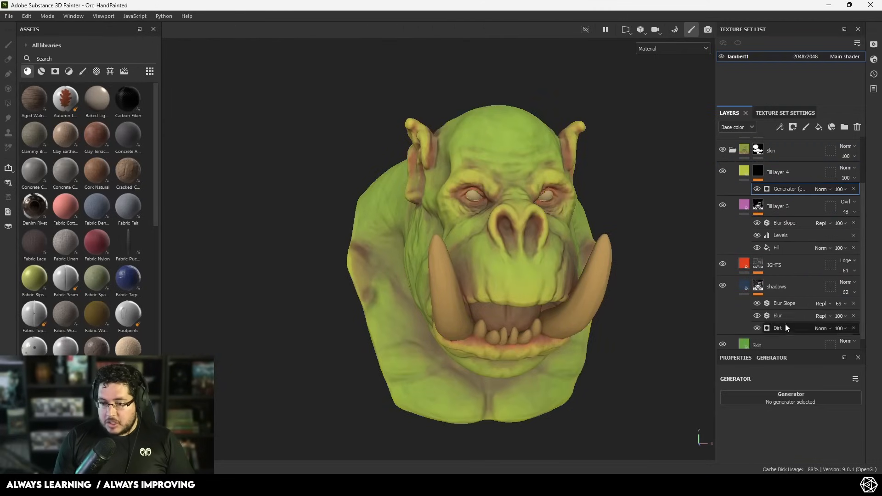
pyautogui.click(798, 400)
pyautogui.click(835, 350)
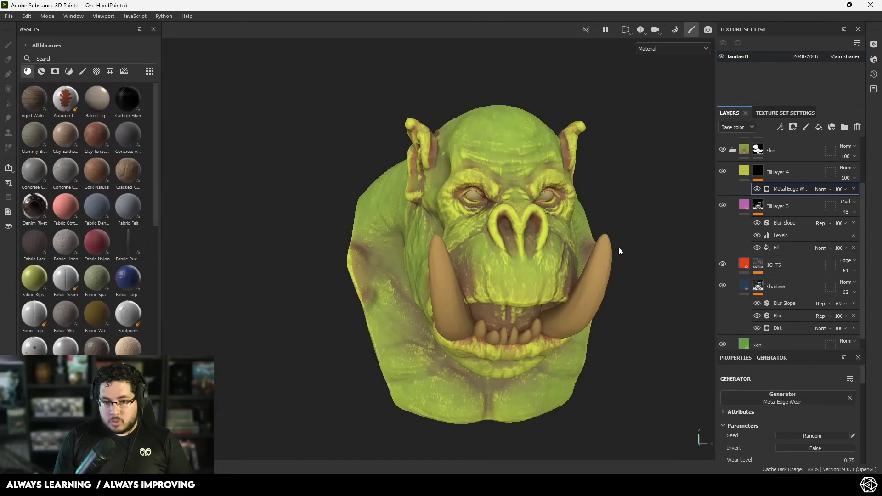
pyautogui.keyDown('alt'); pyautogui.moveTo(616, 249); pyautogui.dragTo(516, 244); pyautogui.keyUp('alt')
pyautogui.keyDown('alt'); pyautogui.moveTo(516, 244); pyautogui.dragTo(549, 252, button='right'); pyautogui.keyUp('alt')
pyautogui.keyDown('alt'); pyautogui.moveTo(549, 252); pyautogui.dragTo(680, 263); pyautogui.keyUp('alt')
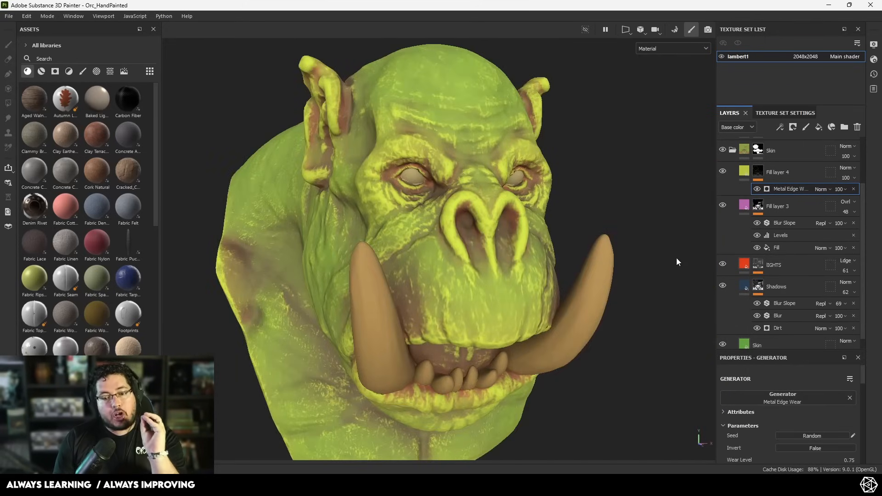
# Add a Blur Slope filter to Fill layer 4's mask and set its intensity divider to 10
pyautogui.rightClick(754, 175)
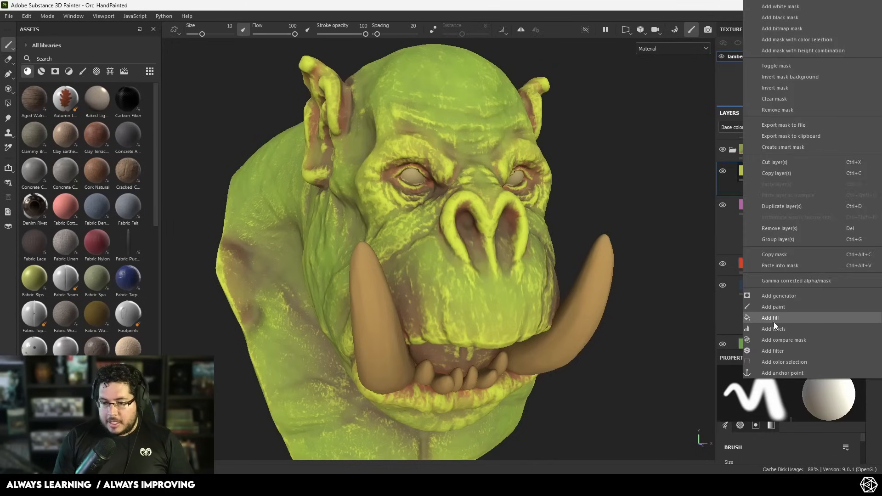
pyautogui.click(776, 351)
pyautogui.click(791, 402)
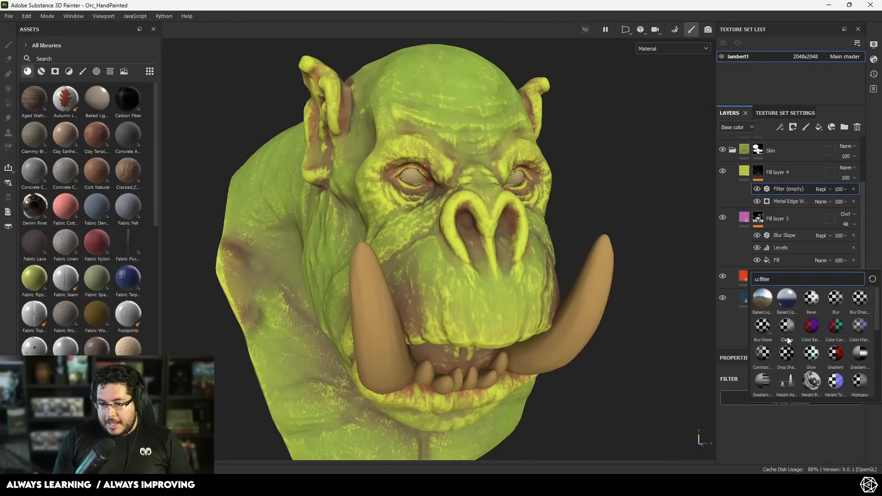
pyautogui.click(766, 333)
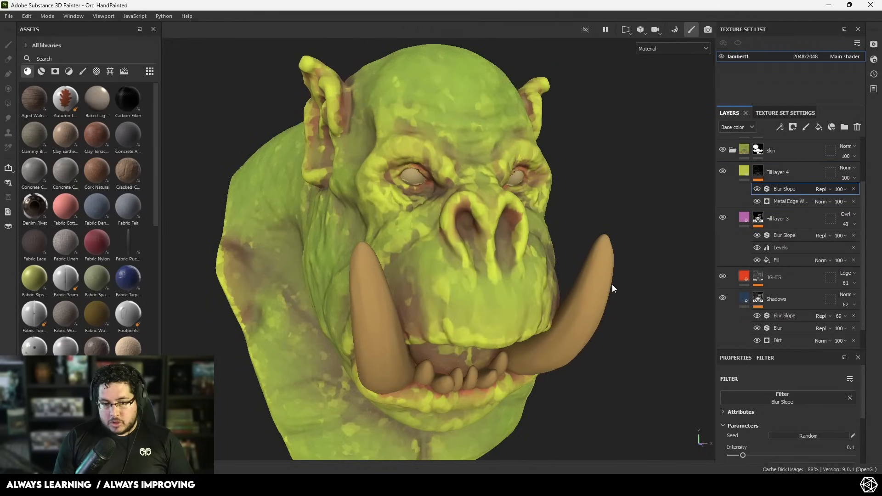
pyautogui.scroll(-1, 781, 442)
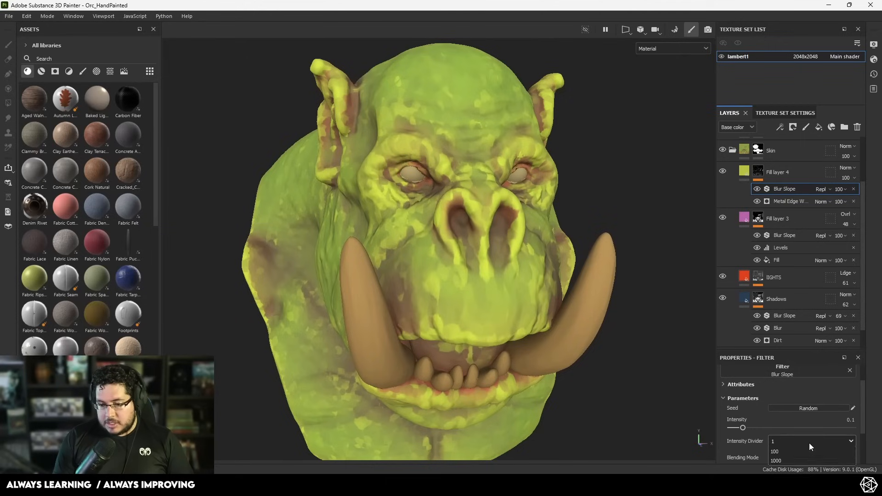
pyautogui.keyDown('alt'); pyautogui.moveTo(606, 323); pyautogui.dragTo(586, 328); pyautogui.keyUp('alt')
pyautogui.scroll(-1, 587, 327)
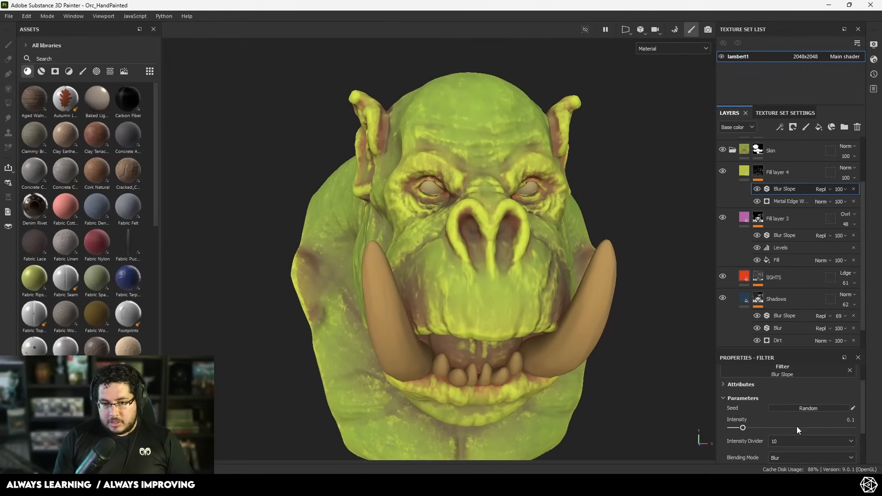
pyautogui.scroll(-1, 767, 429)
# Set Fill layer 4's blending mode to Linear dodge (Add) and reduce its opacity to 14
pyautogui.click(845, 169)
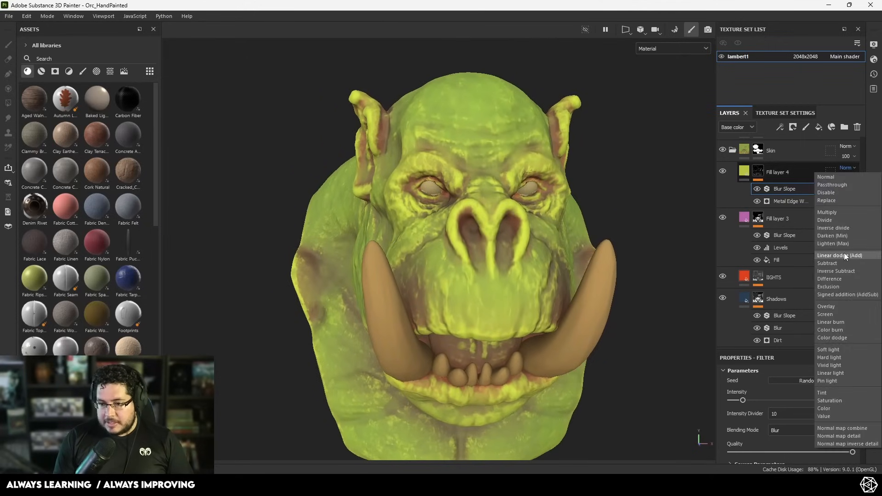
pyautogui.click(845, 253)
pyautogui.click(845, 179)
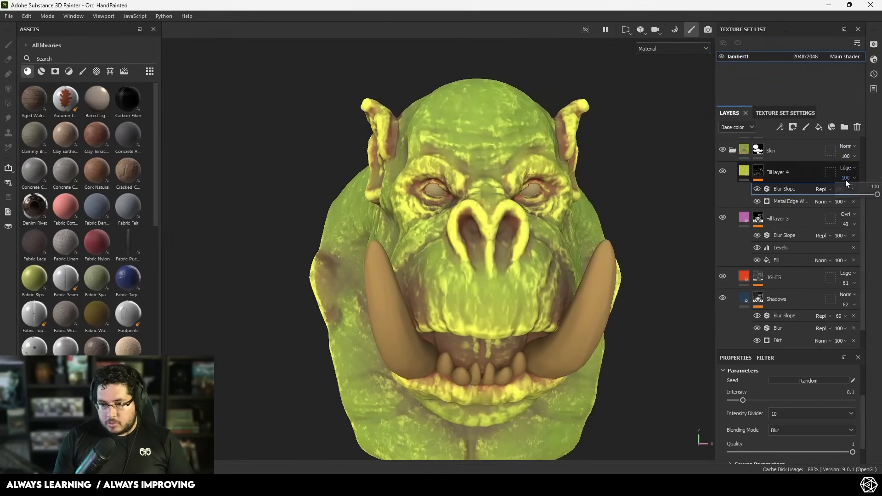
pyautogui.click(847, 194)
pyautogui.moveTo(847, 196); pyautogui.dragTo(847, 196)
pyautogui.keyDown('alt'); pyautogui.moveTo(634, 234); pyautogui.dragTo(623, 245); pyautogui.keyUp('alt')
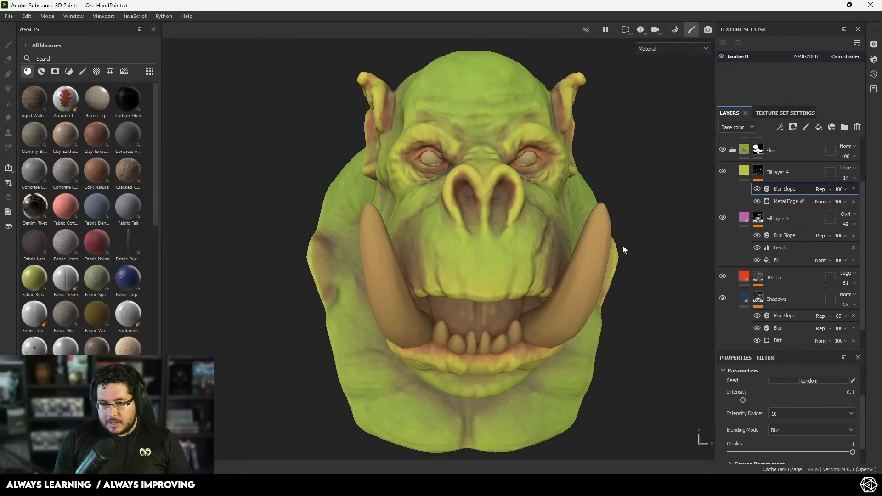
# Add a Blur filter above the Blur Slope in Fill layer 4's mask
pyautogui.rightClick(757, 174)
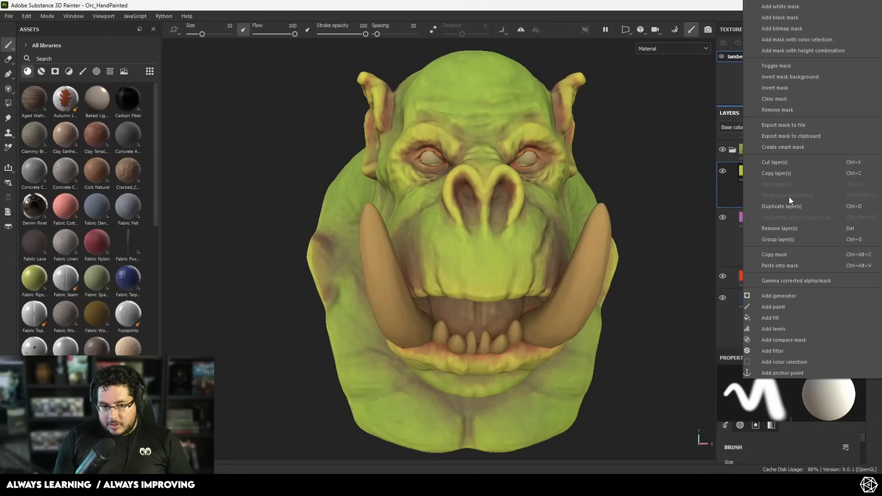
pyautogui.click(775, 352)
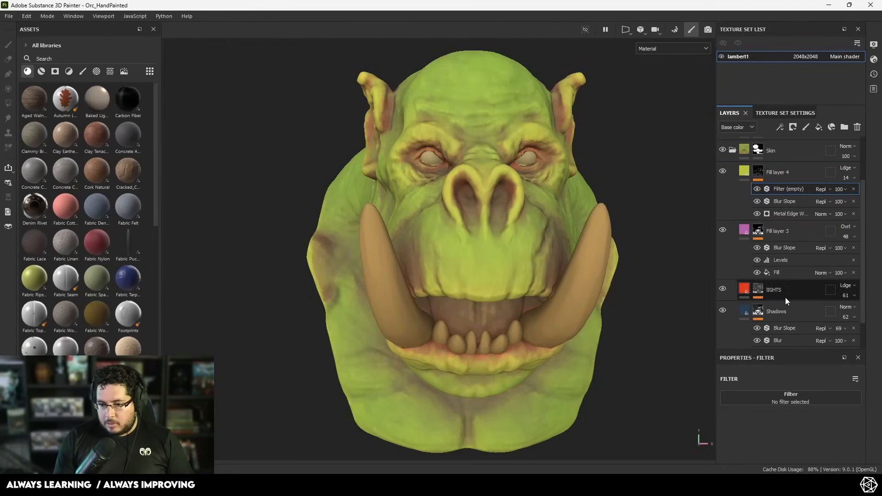
pyautogui.click(790, 402)
pyautogui.click(836, 296)
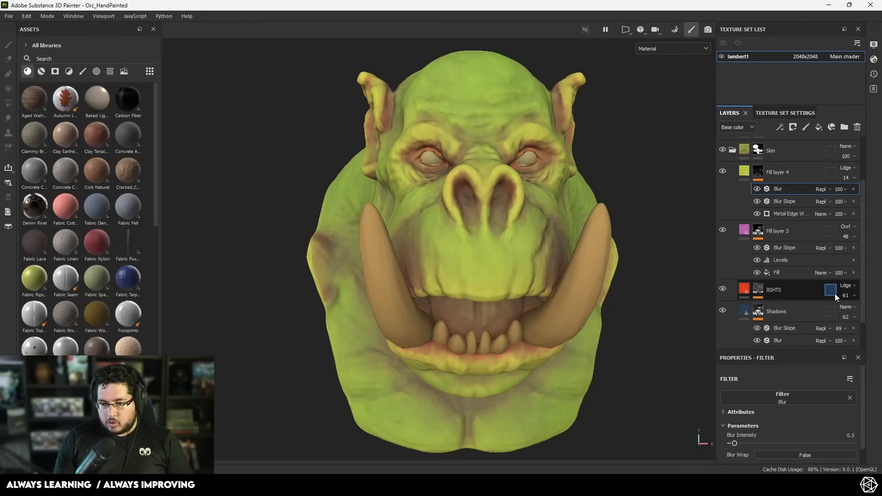
pyautogui.keyDown('alt'); pyautogui.moveTo(661, 252); pyautogui.dragTo(528, 225, button='right'); pyautogui.keyUp('alt')
pyautogui.keyDown('alt'); pyautogui.moveTo(528, 225); pyautogui.dragTo(647, 226); pyautogui.keyUp('alt')
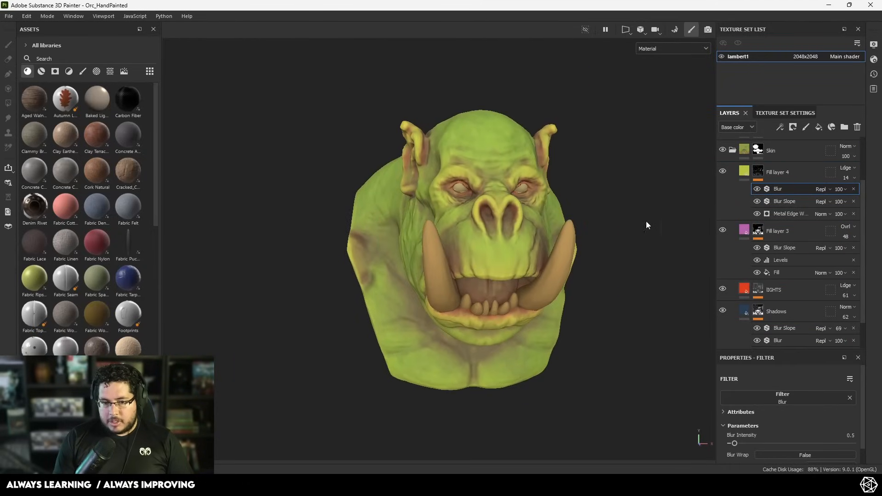
# Compare the bust with Fill layer 4 hidden and shown, and lower the layer's opacity to 10
pyautogui.click(723, 171)
pyautogui.click(724, 171)
pyautogui.click(724, 171)
pyautogui.click(723, 171)
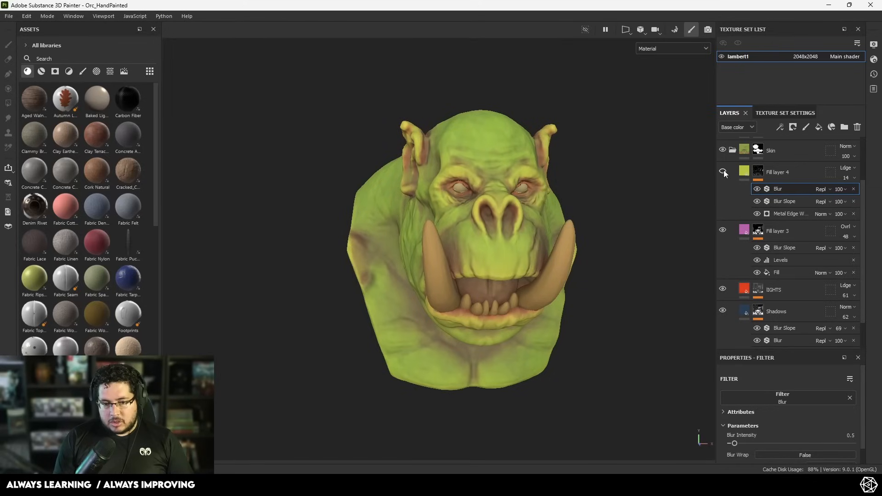
pyautogui.click(724, 171)
pyautogui.click(724, 171)
pyautogui.keyDown('alt'); pyautogui.moveTo(587, 252); pyautogui.dragTo(582, 275); pyautogui.keyUp('alt')
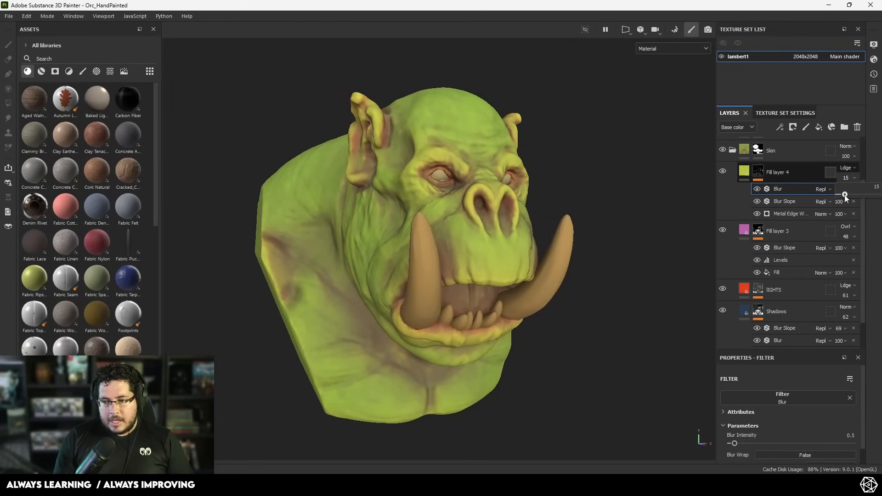
pyautogui.moveTo(845, 195)
pyautogui.mouseDown()
pyautogui.moveTo(862, 195)
pyautogui.moveTo(843, 195)
pyautogui.mouseUp()
pyautogui.moveTo(672, 231)
pyautogui.keyDown('alt'); pyautogui.mouseDown()
pyautogui.moveTo(505, 266)
pyautogui.moveTo(542, 250)
pyautogui.moveTo(656, 234)
pyautogui.mouseUp(); pyautogui.keyUp('alt')
# Display Fill layer 4's mask on the bust and compare it with and without the Blur filter
pyautogui.keyDown('alt'); pyautogui.click(759, 173); pyautogui.keyUp('alt')
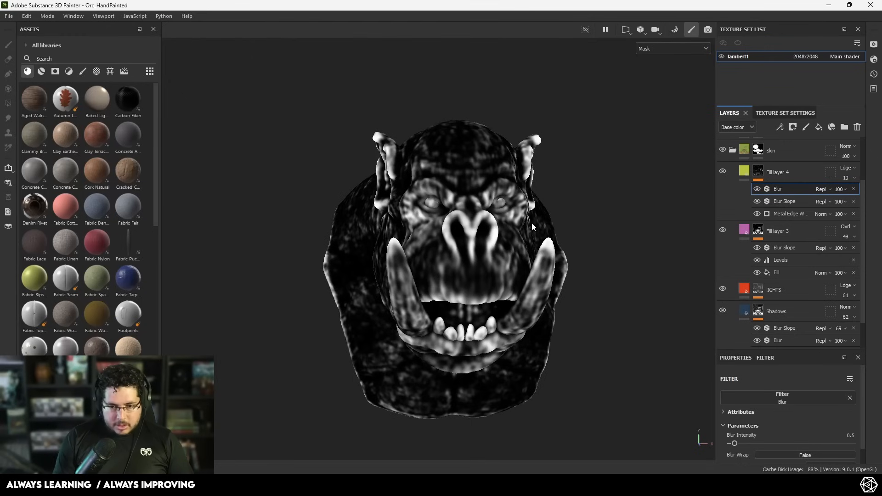
pyautogui.keyDown('alt'); pyautogui.moveTo(533, 226); pyautogui.dragTo(613, 232); pyautogui.keyUp('alt')
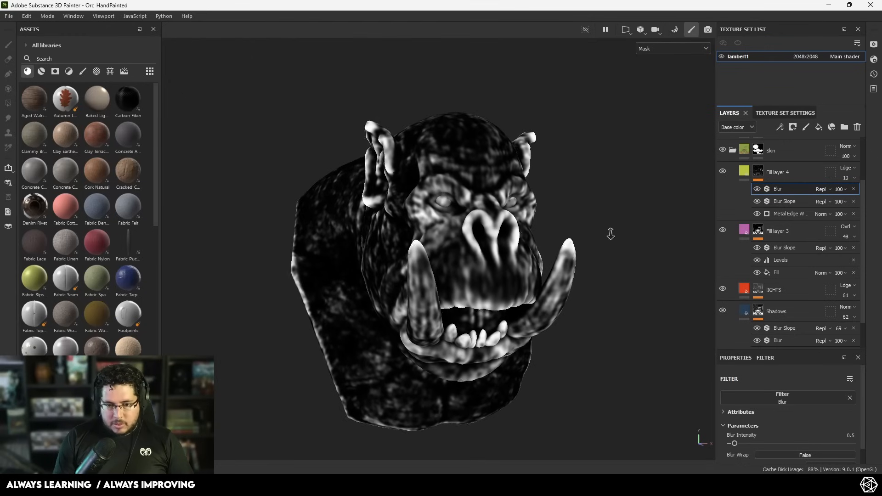
pyautogui.click(757, 202)
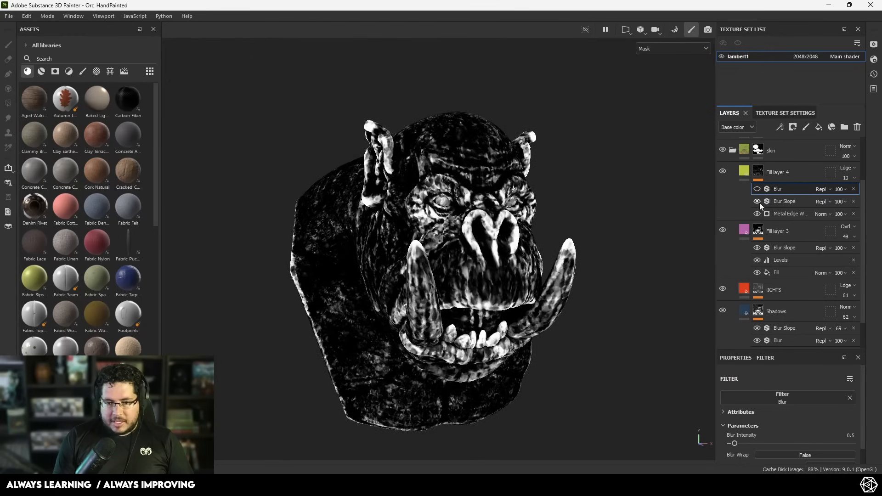
pyautogui.click(757, 190)
# Add a Position generator on top of the Blur filter in Fill layer 4's mask
pyautogui.rightClick(759, 171)
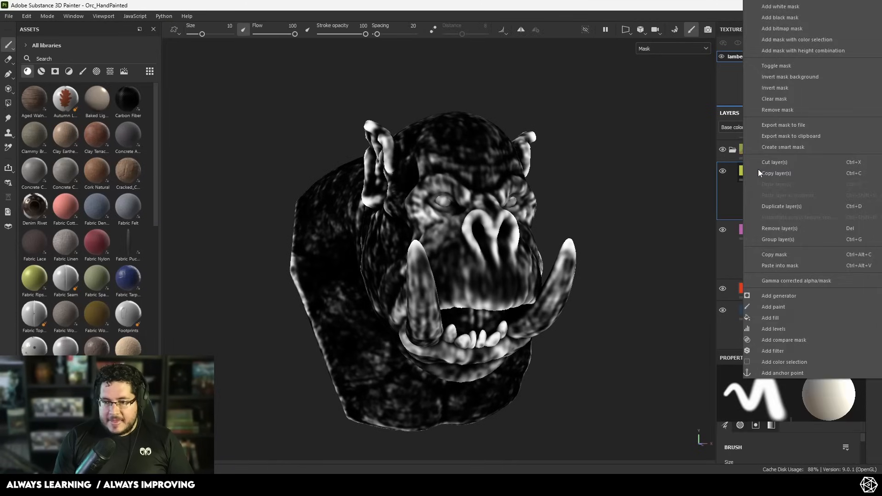
pyautogui.click(790, 298)
pyautogui.click(798, 393)
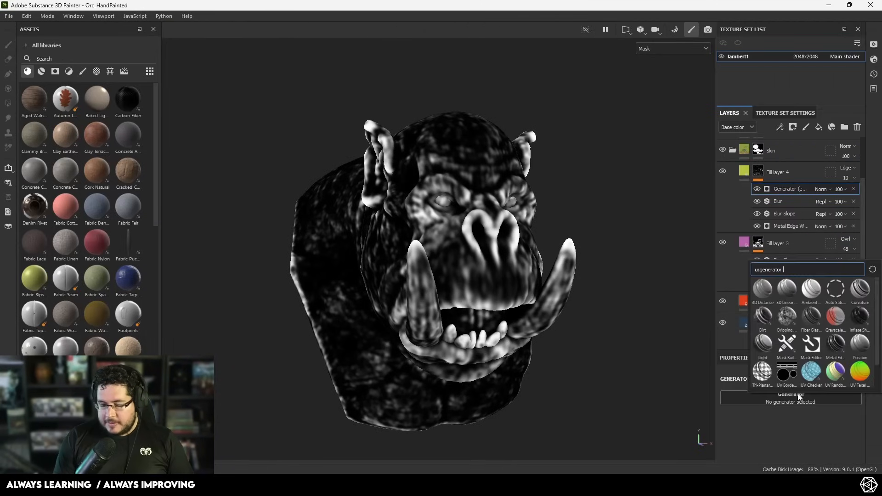
pyautogui.click(860, 345)
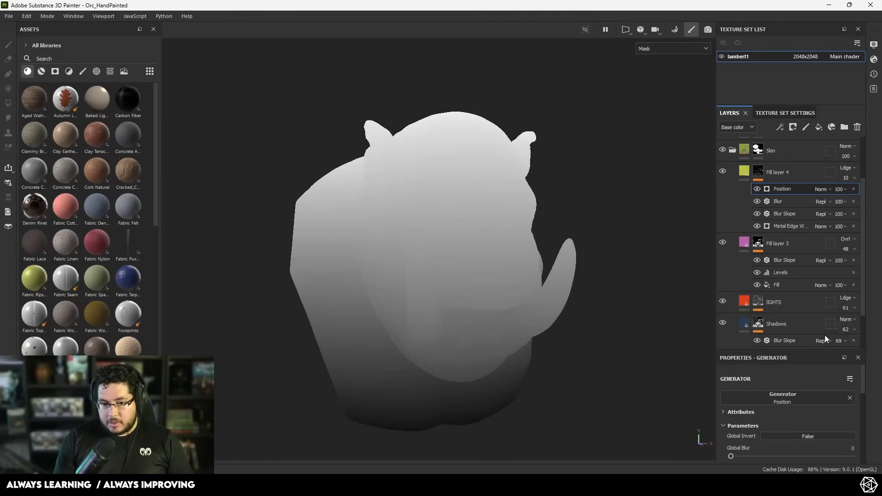
pyautogui.keyDown('alt'); pyautogui.moveTo(618, 302); pyautogui.dragTo(579, 291); pyautogui.keyUp('alt')
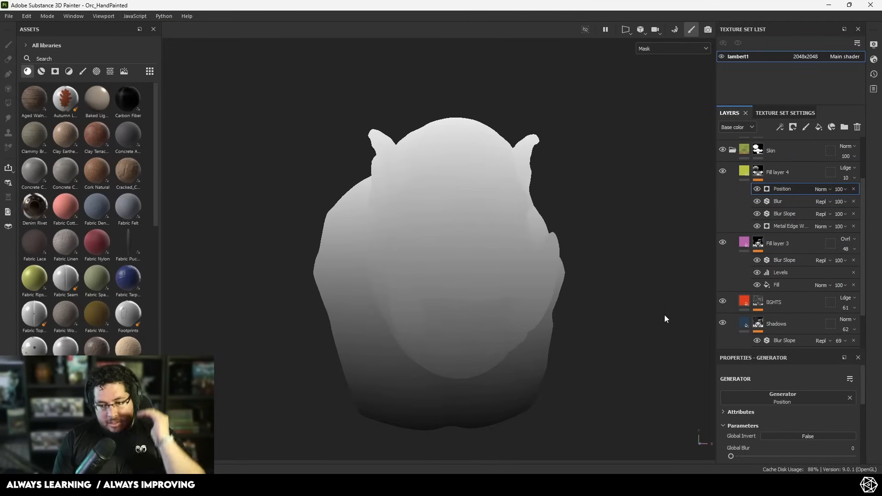
# Set the Position generator's Global Balance to 0.25 and Global Blur to 4.17, and blend it with Multiply
pyautogui.scroll(-2, 744, 395)
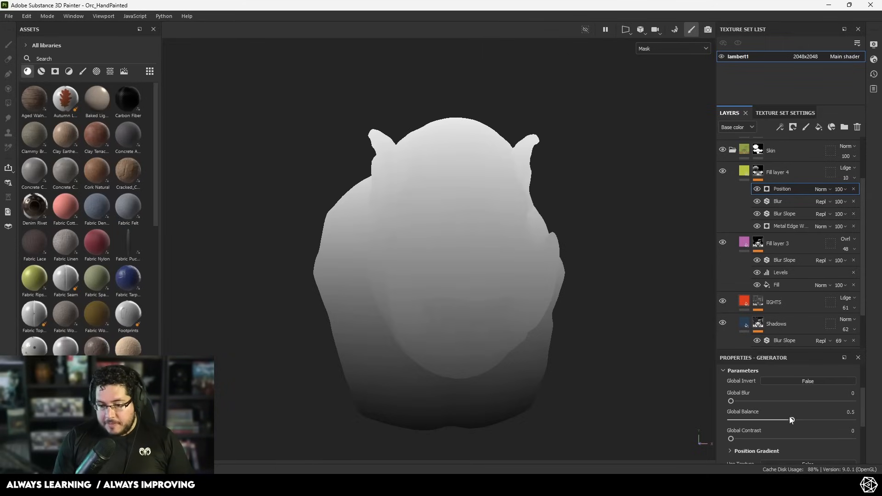
pyautogui.moveTo(792, 420); pyautogui.dragTo(763, 401)
pyautogui.click(822, 189)
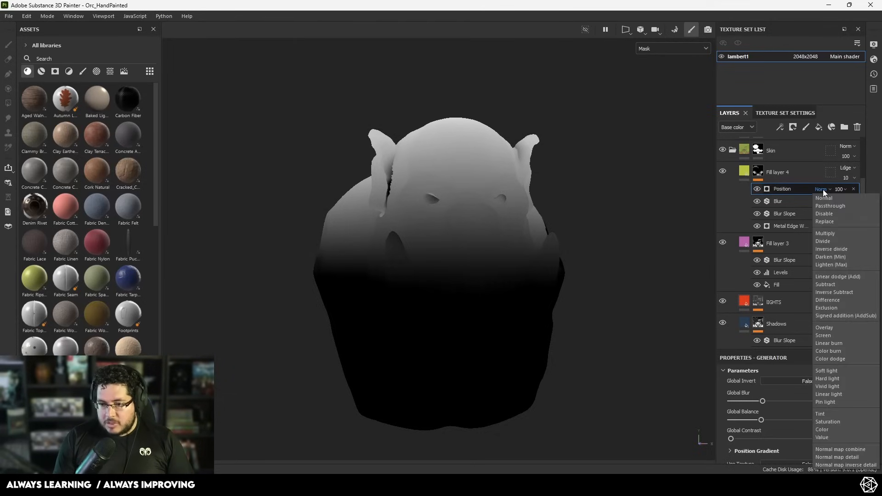
pyautogui.click(826, 233)
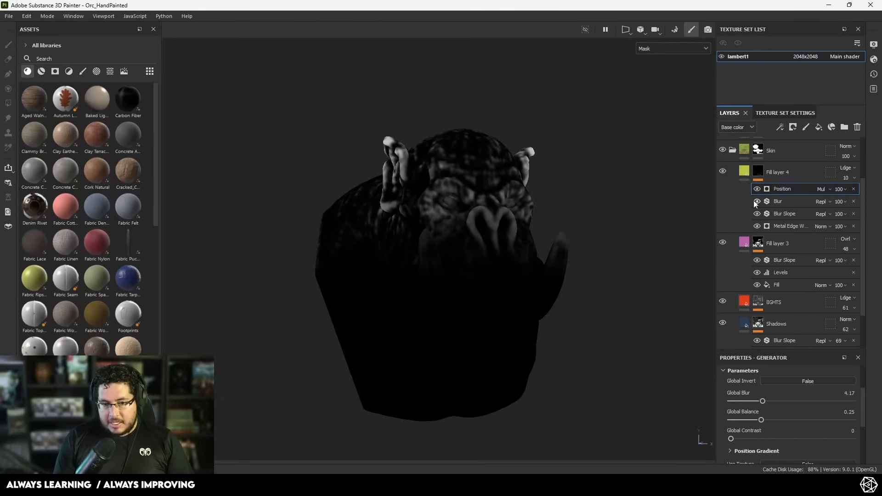
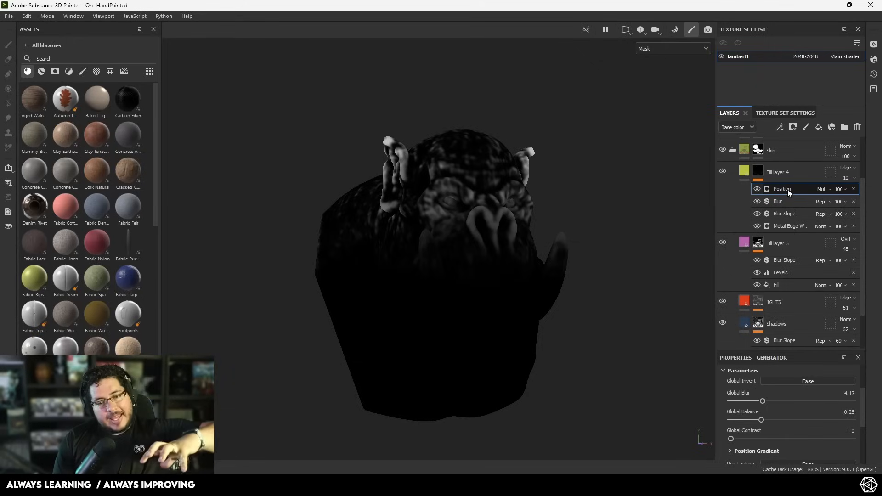
# Return to the material display and examine the softened edge highlights on the bust from several angles
pyautogui.click(743, 172)
pyautogui.keyDown('alt'); pyautogui.moveTo(624, 232); pyautogui.dragTo(608, 239); pyautogui.keyUp('alt')
pyautogui.keyDown('alt'); pyautogui.moveTo(608, 239); pyautogui.dragTo(621, 234, button='right'); pyautogui.keyUp('alt')
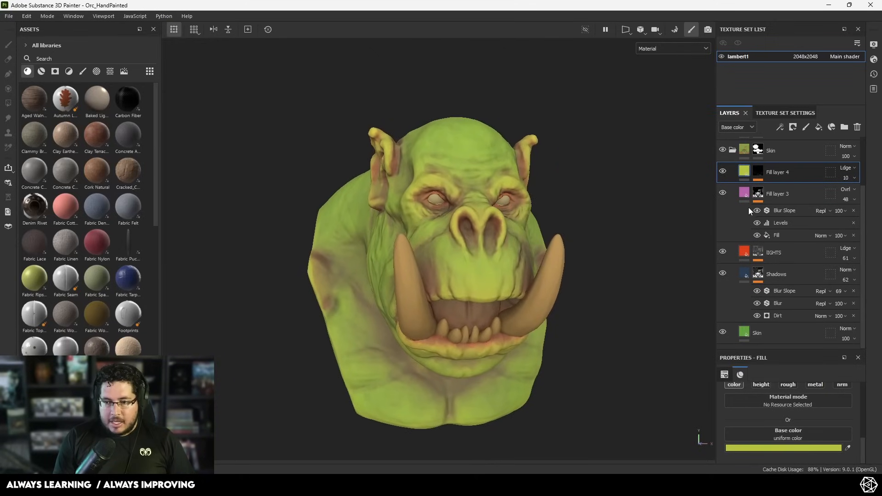
pyautogui.click(759, 175)
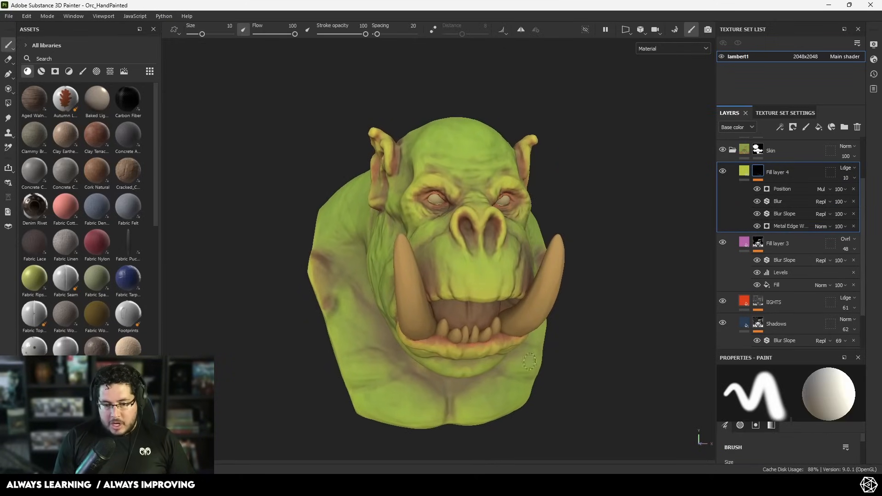
pyautogui.keyDown('alt'); pyautogui.moveTo(530, 362); pyautogui.dragTo(455, 302); pyautogui.keyUp('alt')
pyautogui.keyDown('alt'); pyautogui.moveTo(455, 302); pyautogui.dragTo(476, 348, button='right'); pyautogui.keyUp('alt')
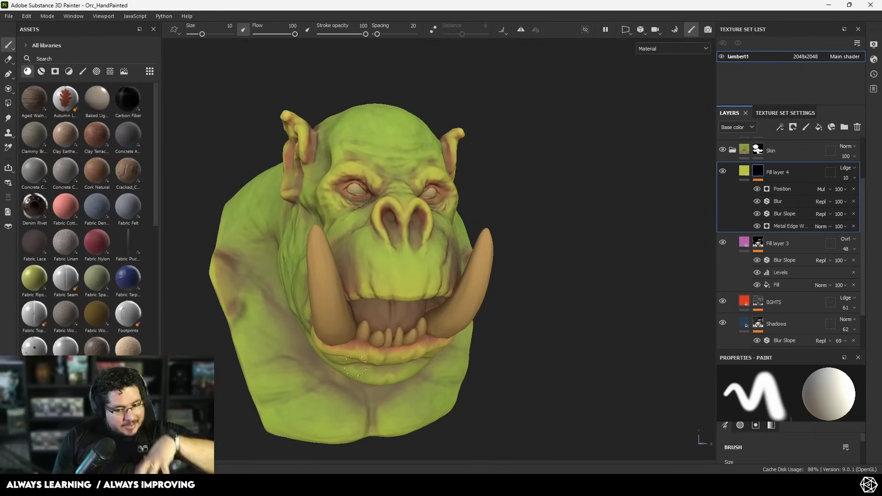
pyautogui.moveTo(520, 315)
pyautogui.keyDown('alt'); pyautogui.mouseDown()
pyautogui.moveTo(567, 302)
pyautogui.moveTo(563, 329)
pyautogui.moveTo(432, 284)
pyautogui.mouseUp(); pyautogui.keyUp('alt')
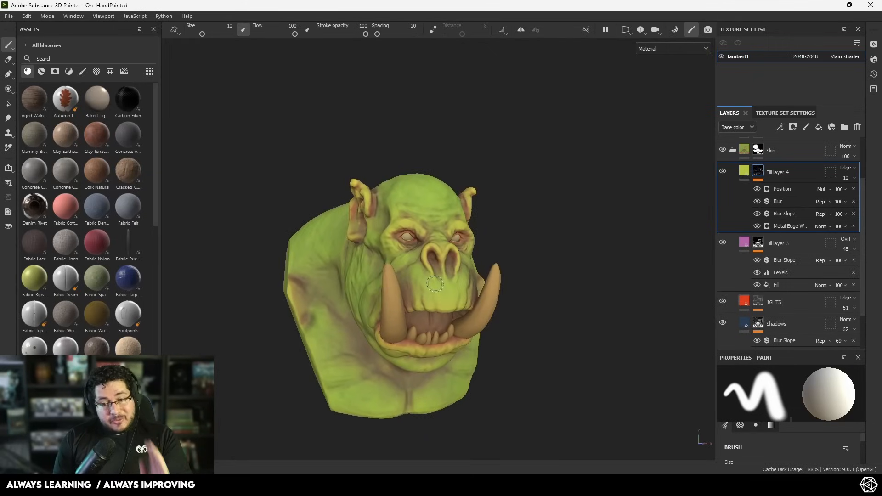
pyautogui.keyDown('alt'); pyautogui.moveTo(435, 284); pyautogui.dragTo(506, 264, button='right'); pyautogui.keyUp('alt')
pyautogui.keyDown('alt'); pyautogui.moveTo(505, 264); pyautogui.dragTo(469, 263); pyautogui.keyUp('alt')
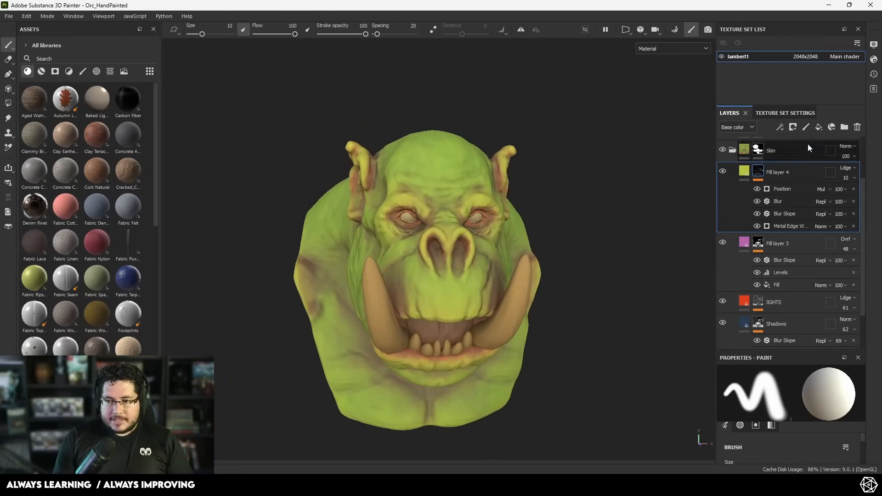
# Add a fill layer above Fill layer 4 and sample the lights layer's red as its base color
pyautogui.click(819, 127)
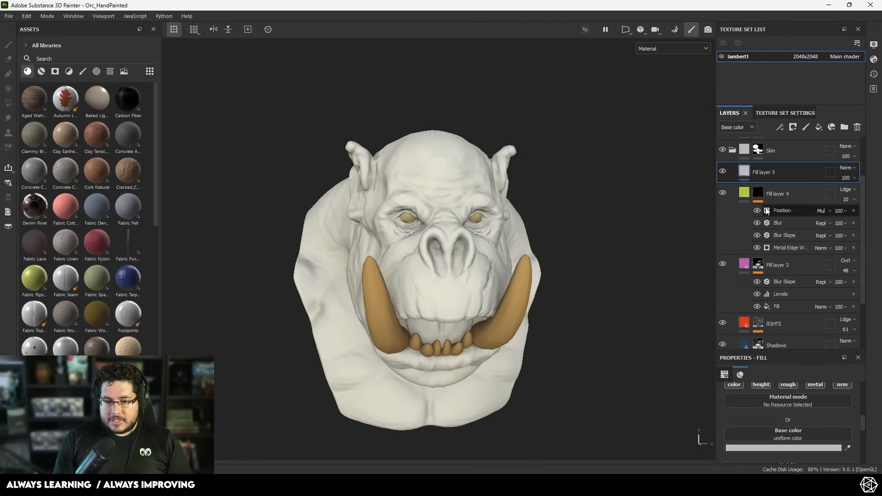
pyautogui.click(777, 448)
pyautogui.click(734, 341)
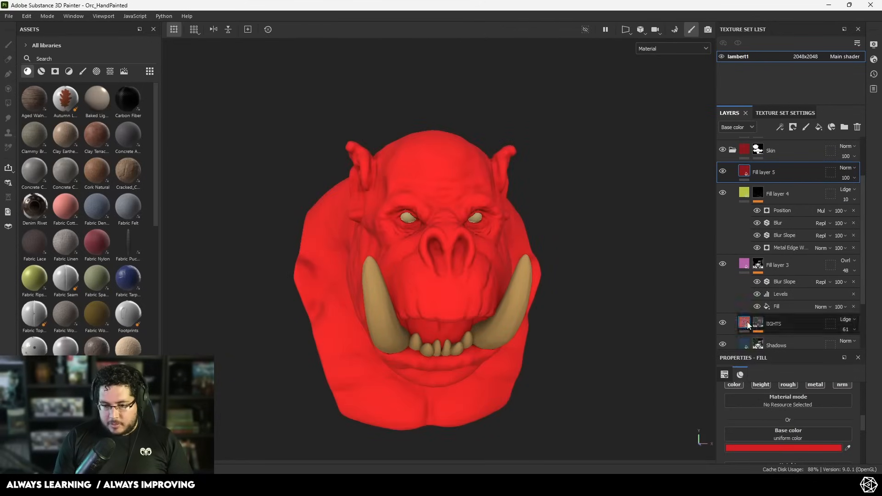
# Give Fill layer 5 a black mask and add a fill to it that uses the mesh's Thickness map
pyautogui.rightClick(791, 173)
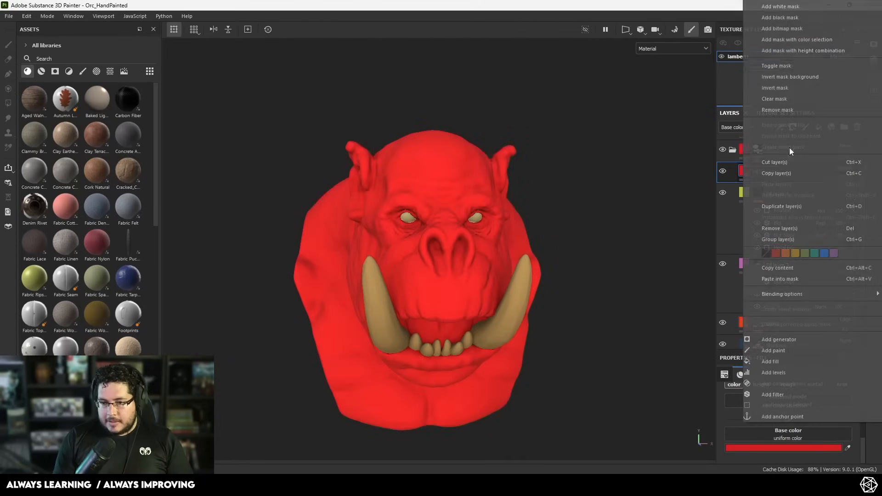
pyautogui.click(782, 17)
pyautogui.rightClick(759, 168)
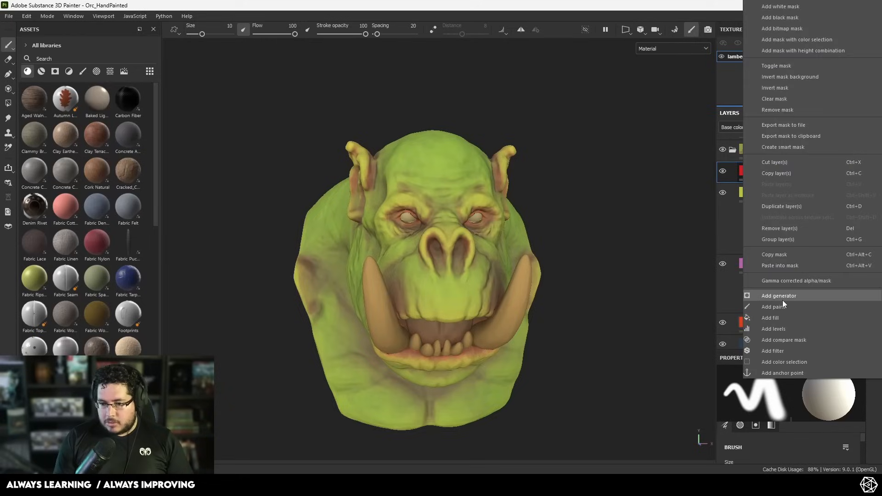
pyautogui.click(778, 321)
pyautogui.click(778, 411)
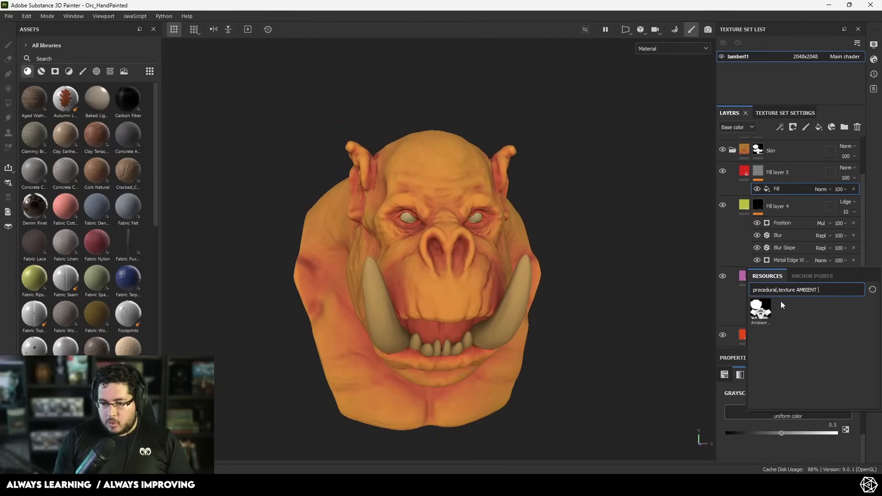
pyautogui.press('BackSpace')
pyautogui.press('BackSpace')
pyautogui.press('BackSpace')
pyautogui.press('BackSpace')
pyautogui.press('BackSpace')
pyautogui.press('BackSpace')
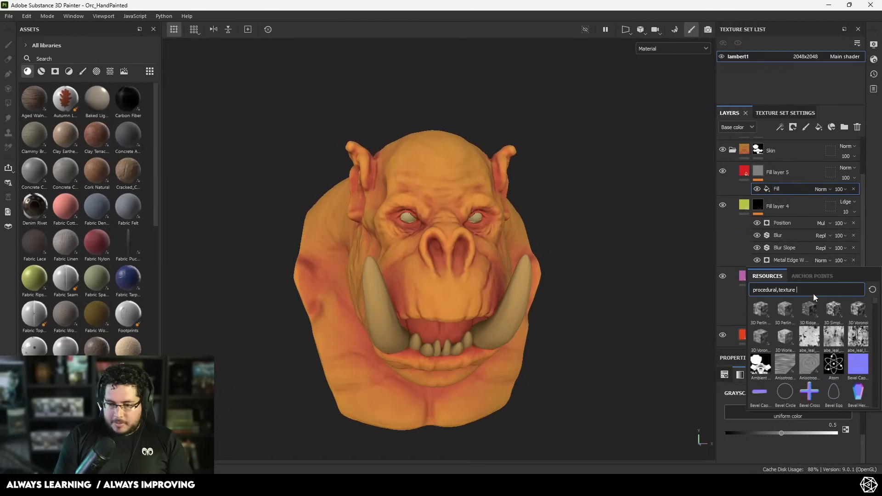
pyautogui.write('THICKN')
pyautogui.click(761, 312)
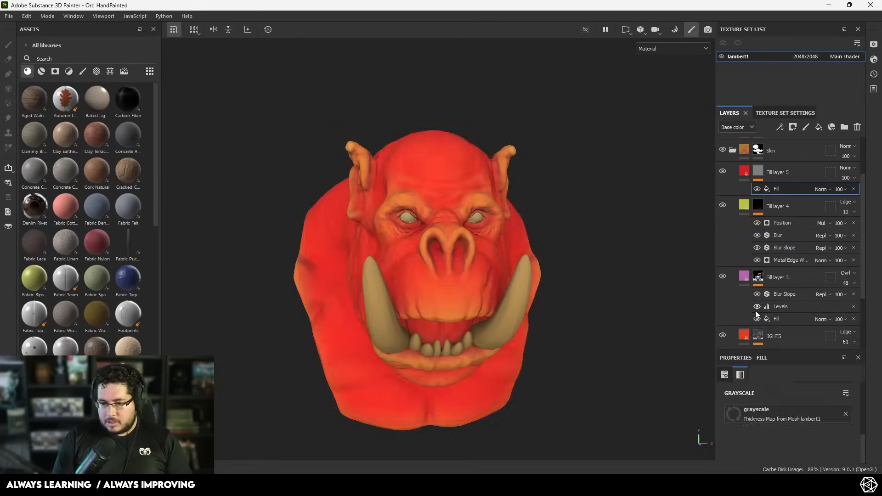
# Add a Levels adjustment to Fill layer 5's mask, invert it, and check the red on the thin areas of the bust
pyautogui.rightClick(758, 171)
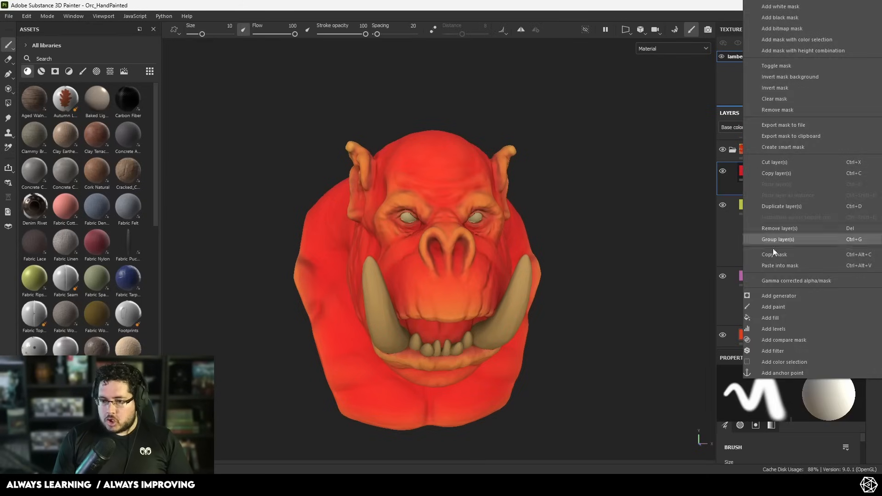
pyautogui.click(782, 331)
pyautogui.click(821, 449)
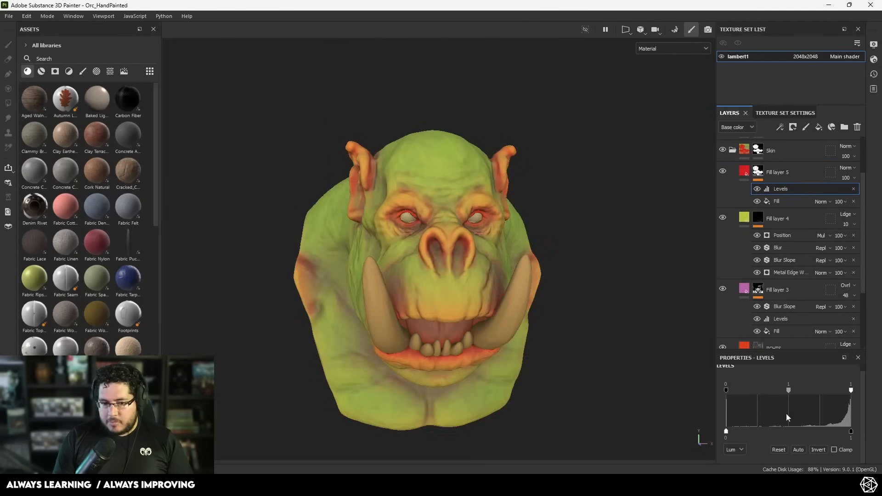
pyautogui.keyDown('alt'); pyautogui.moveTo(658, 295); pyautogui.dragTo(575, 256); pyautogui.keyUp('alt')
pyautogui.keyDown('alt'); pyautogui.moveTo(576, 256); pyautogui.dragTo(565, 225, button='middle'); pyautogui.keyUp('alt')
pyautogui.keyDown('alt'); pyautogui.moveTo(565, 225); pyautogui.dragTo(607, 299, button='right'); pyautogui.keyUp('alt')
pyautogui.keyDown('alt'); pyautogui.keyDown('shift'); pyautogui.moveTo(606, 299); pyautogui.dragTo(473, 196); pyautogui.keyUp('shift'); pyautogui.keyUp('alt')
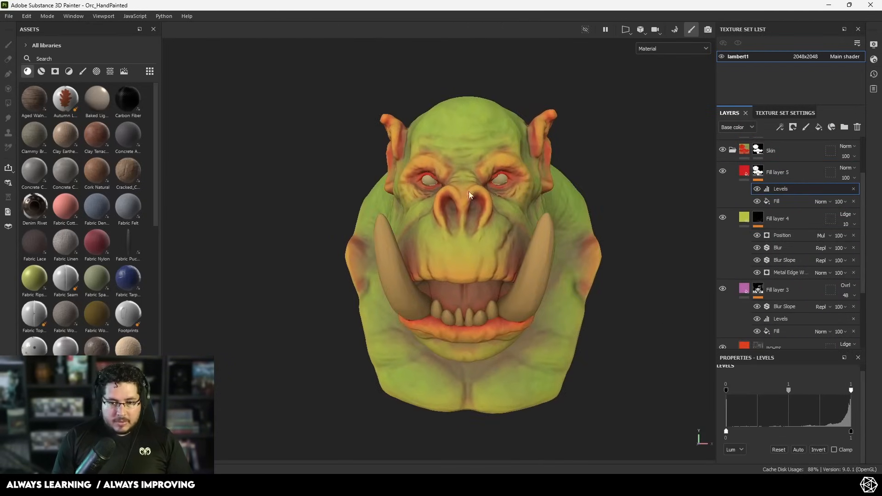
# Set Fill layer 5's blending mode to Linear dodge (Add) and lower its opacity to 20
pyautogui.click(845, 168)
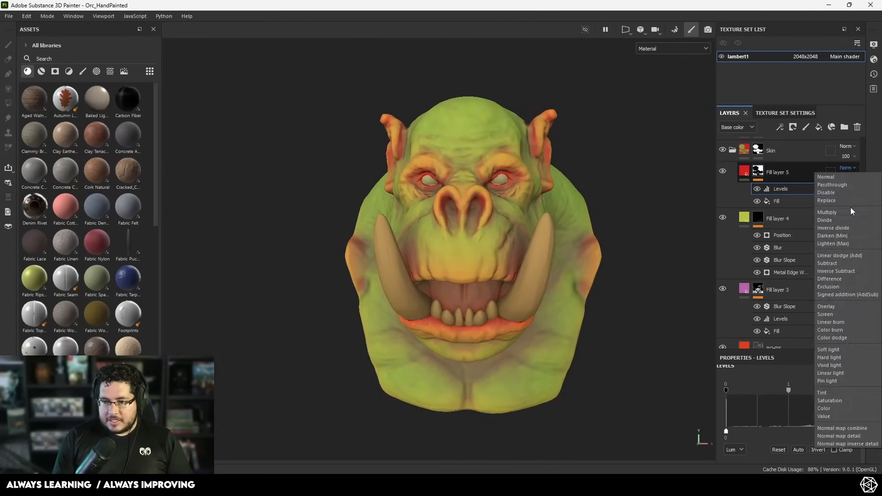
pyautogui.click(854, 257)
pyautogui.moveTo(580, 196)
pyautogui.keyDown('alt'); pyautogui.mouseDown()
pyautogui.moveTo(597, 191)
pyautogui.moveTo(616, 223)
pyautogui.moveTo(568, 223)
pyautogui.mouseUp(); pyautogui.keyUp('alt')
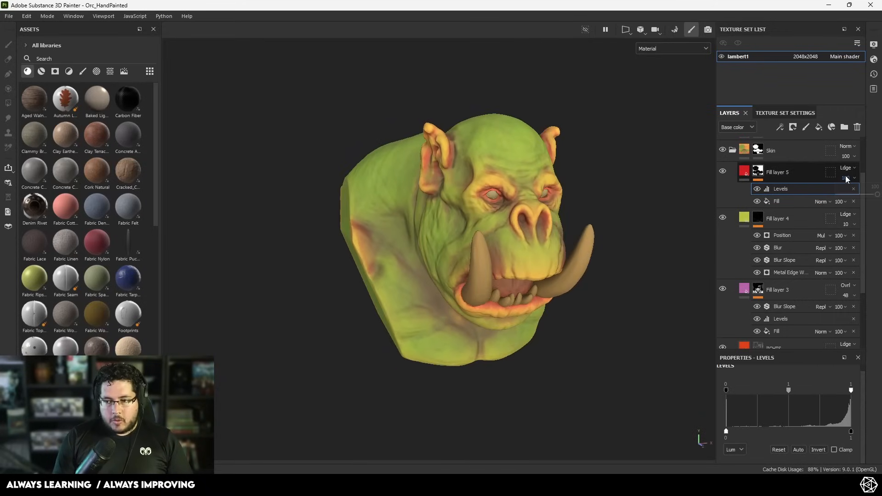
pyautogui.moveTo(847, 178)
pyautogui.mouseDown()
pyautogui.moveTo(855, 194)
pyautogui.moveTo(841, 195)
pyautogui.mouseUp()
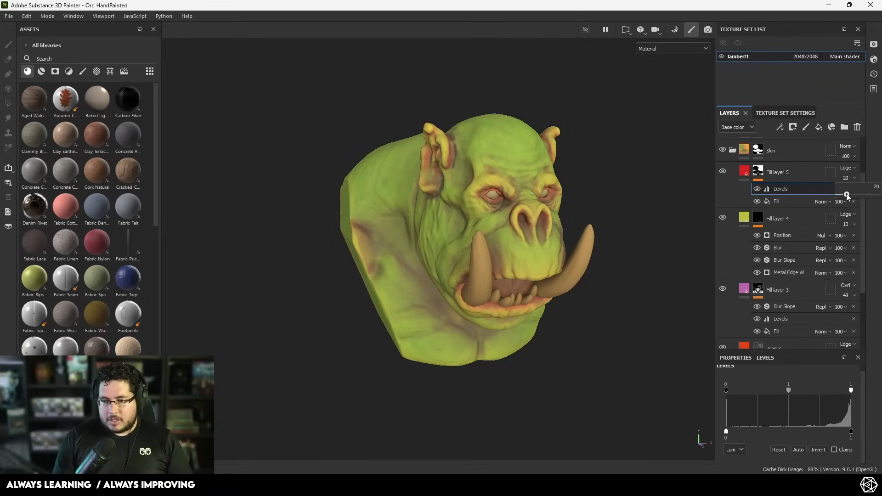
pyautogui.keyDown('alt'); pyautogui.moveTo(594, 198); pyautogui.dragTo(652, 191); pyautogui.keyUp('alt')
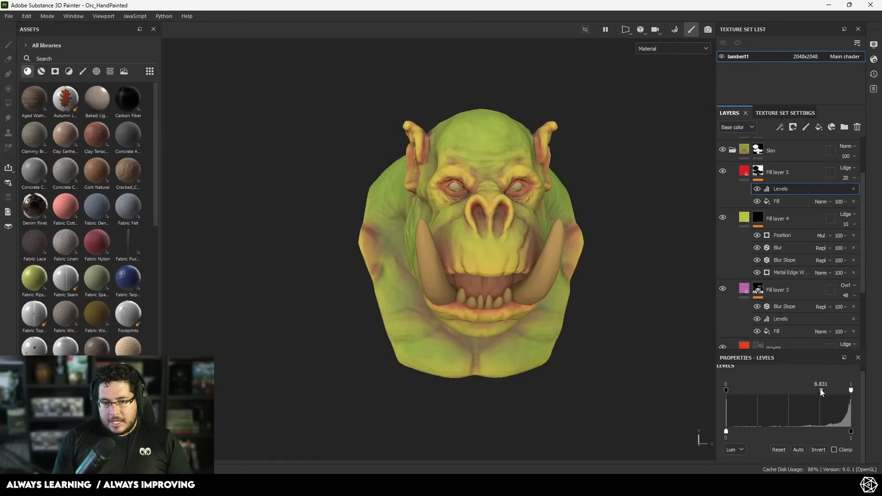
# Set the midtone of Fill layer 5's mask Levels to 3.426 and compare the bust in base color and material display
pyautogui.moveTo(803, 391); pyautogui.dragTo(799, 390)
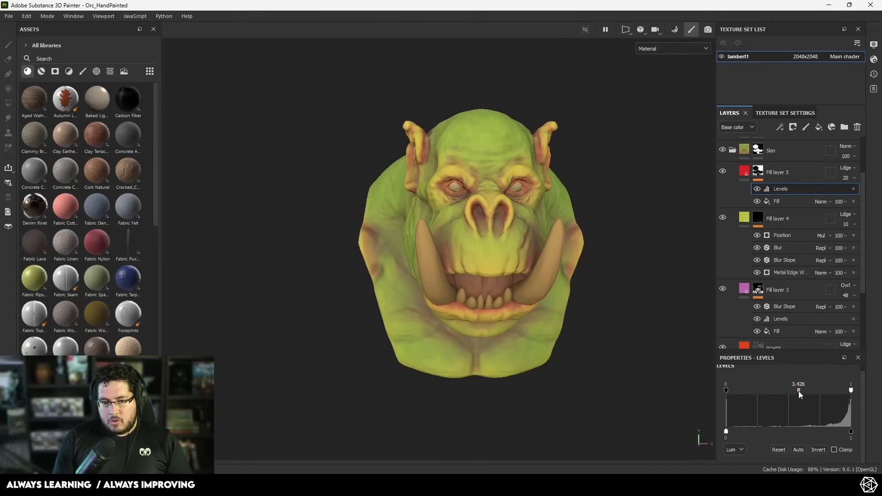
pyautogui.keyDown('alt'); pyautogui.moveTo(574, 322); pyautogui.dragTo(539, 279); pyautogui.keyUp('alt')
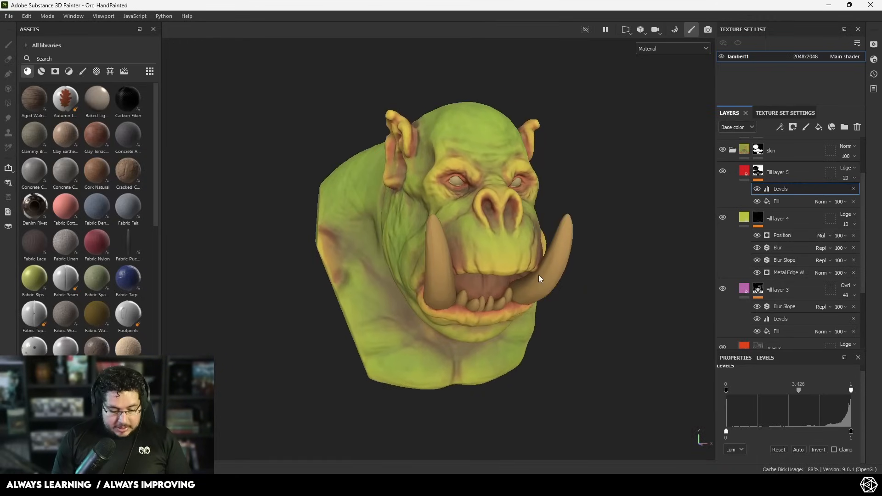
pyautogui.press('c')
pyautogui.press('c')
pyautogui.press('c')
pyautogui.press('c')
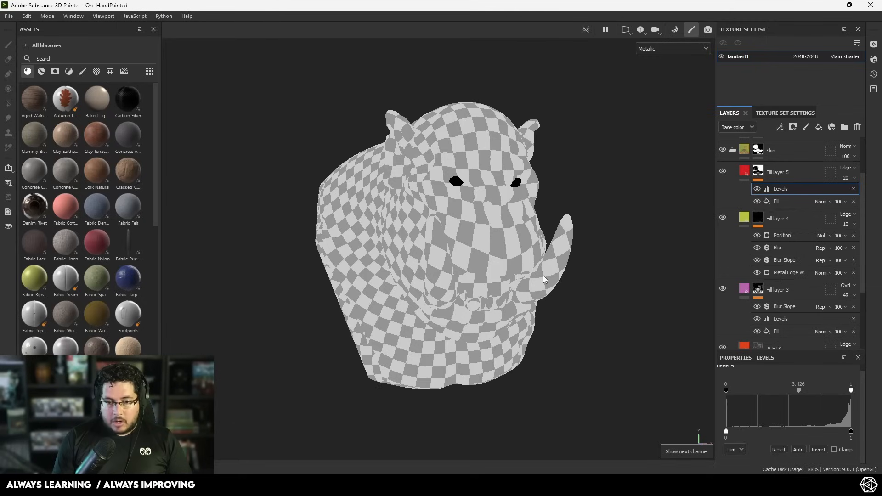
pyautogui.press('c')
pyautogui.press('c')
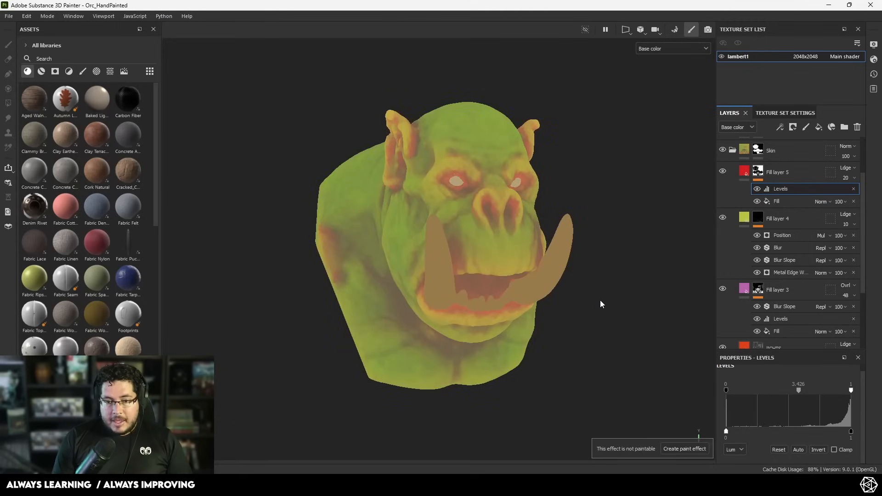
pyautogui.moveTo(603, 303)
pyautogui.keyDown('alt'); pyautogui.mouseDown()
pyautogui.moveTo(475, 302)
pyautogui.moveTo(577, 280)
pyautogui.moveTo(488, 236)
pyautogui.moveTo(595, 258)
pyautogui.moveTo(435, 250)
pyautogui.mouseUp(); pyautogui.keyUp('alt')
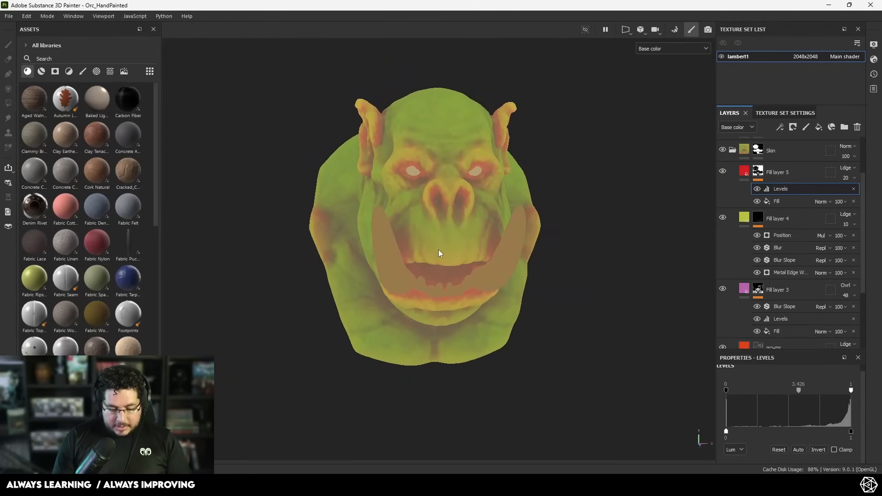
pyautogui.press('m')
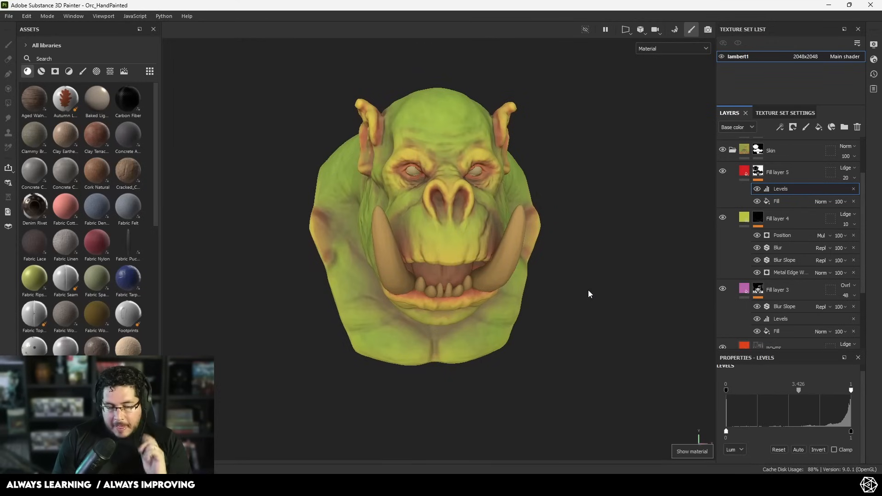
# Rename Fill layer 5 to SSS and add a new fill layer above it with only the color channel enabled
pyautogui.scroll(1, 785, 179)
pyautogui.doubleClick(779, 200)
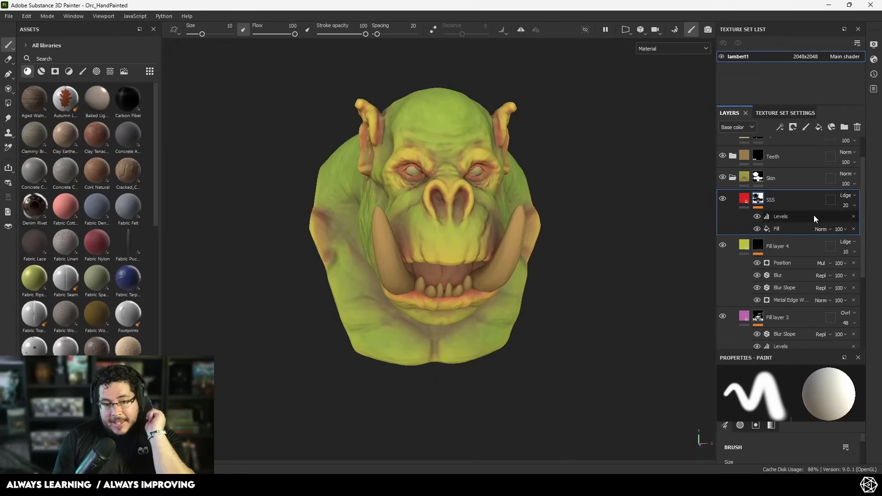
pyautogui.click(819, 127)
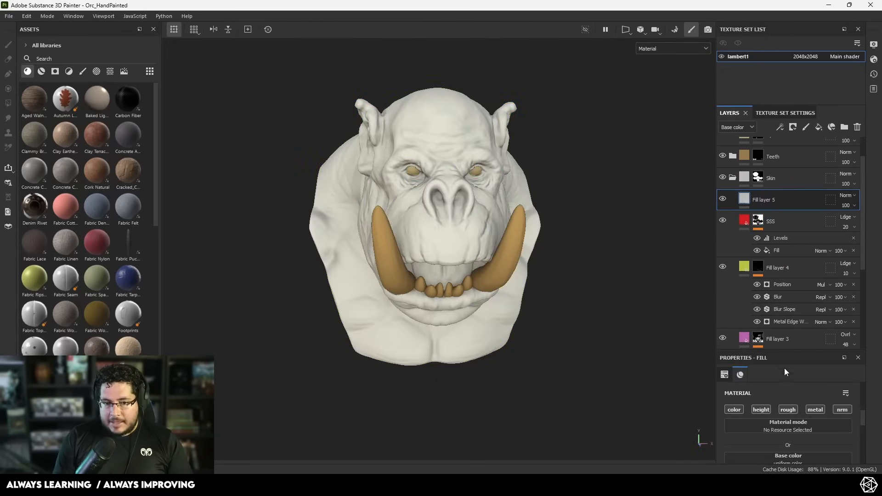
pyautogui.keyDown('alt'); pyautogui.click(731, 410); pyautogui.keyUp('alt')
pyautogui.scroll(-1, 789, 412)
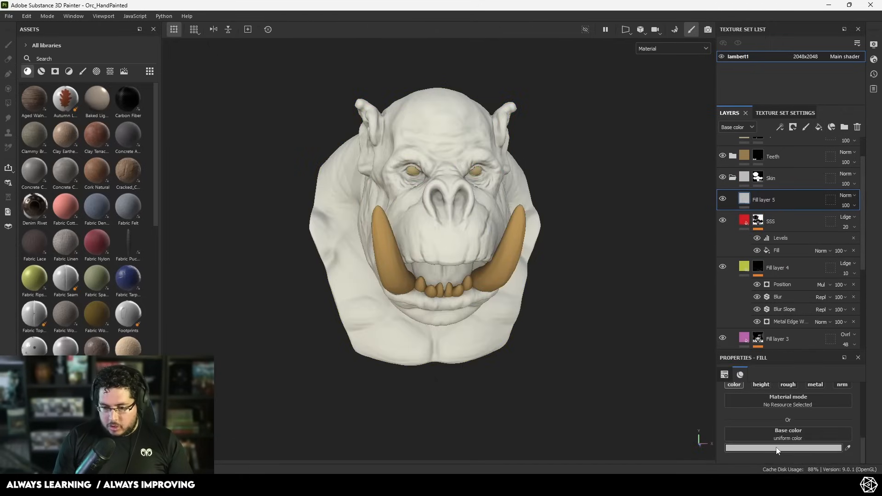
# Set the new fill layer's base color to a dark purple
pyautogui.click(778, 449)
pyautogui.click(726, 394)
pyautogui.click(755, 356)
pyautogui.click(672, 399)
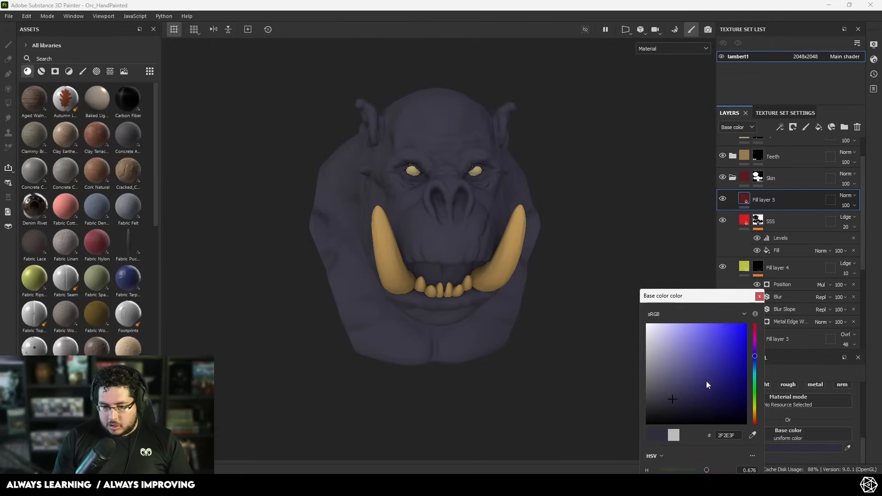
pyautogui.click(755, 345)
pyautogui.moveTo(741, 356); pyautogui.dragTo(696, 393)
pyautogui.click(759, 296)
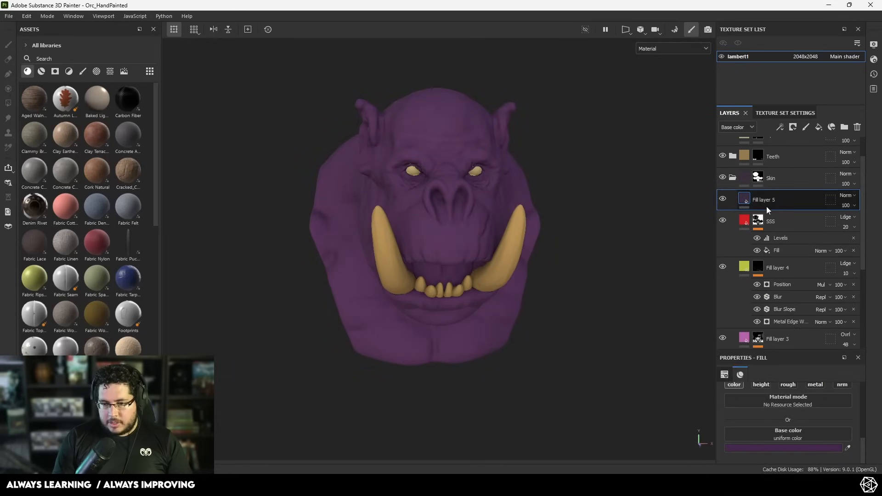
# Rename the purple fill layer to cAVITY and give it a black mask
pyautogui.doubleClick(767, 197)
pyautogui.write('cAVIT')
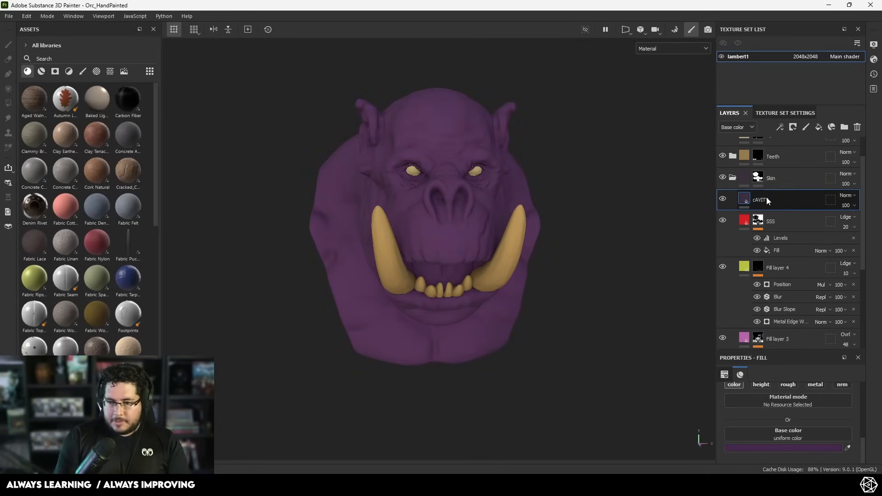
pyautogui.write('Y')
pyautogui.rightClick(767, 197)
pyautogui.click(781, 15)
# Add a fill to the cAVITY layer's mask and assign the mesh's Curvature map to it
pyautogui.rightClick(762, 197)
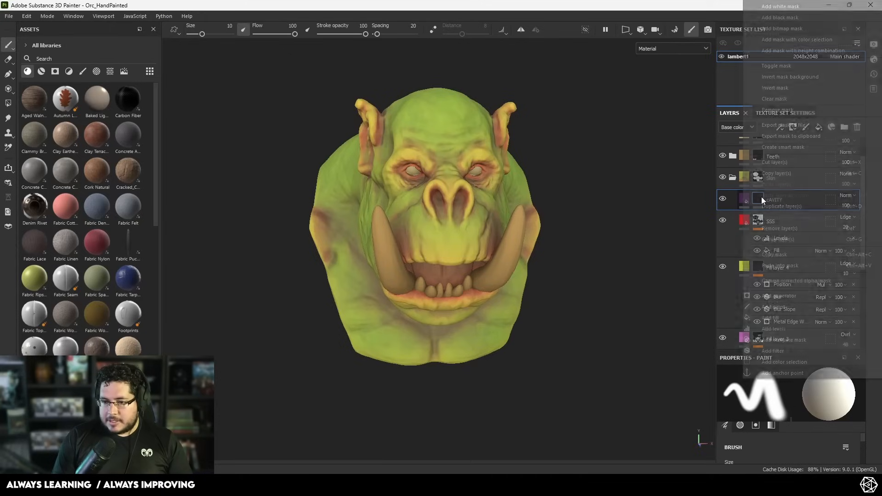
pyautogui.click(788, 315)
pyautogui.click(776, 415)
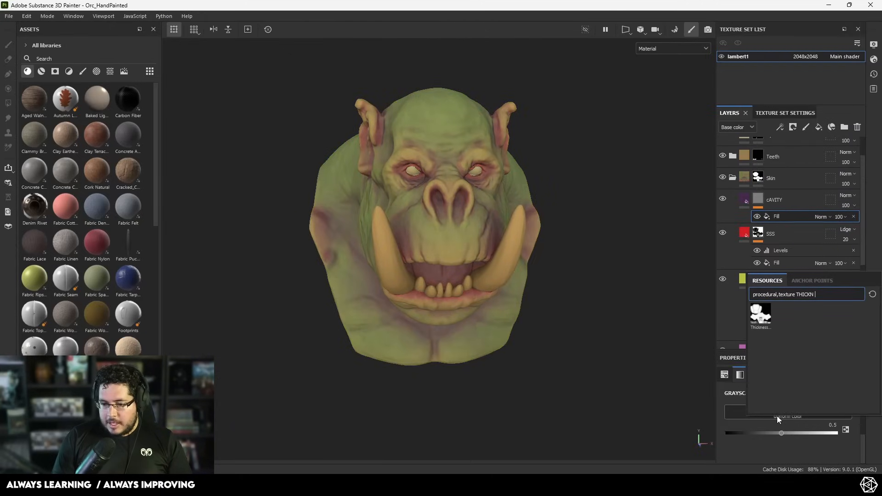
pyautogui.press('BackSpace')
pyautogui.press('BackSpace')
pyautogui.press('BackSpace')
pyautogui.press('BackSpace')
pyautogui.press('BackSpace')
pyautogui.press('BackSpace')
pyautogui.write('CAVI')
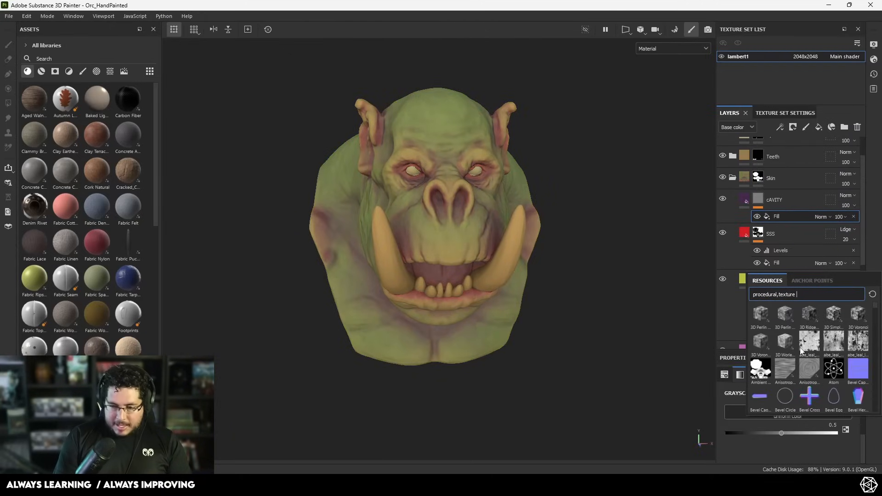
pyautogui.write('TY')
pyautogui.press('BackSpace')
pyautogui.press('BackSpace')
pyautogui.press('BackSpace')
pyautogui.press('BackSpace')
pyautogui.press('BackSpace')
pyautogui.write('UR')
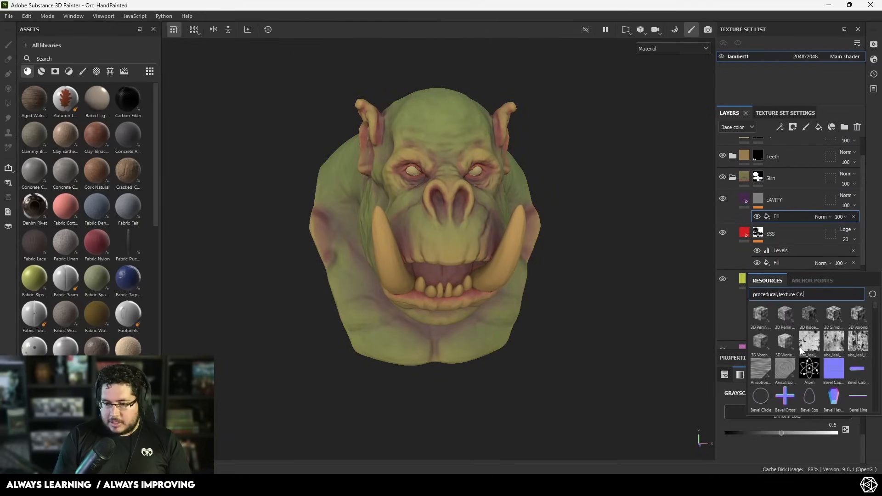
pyautogui.write('VA')
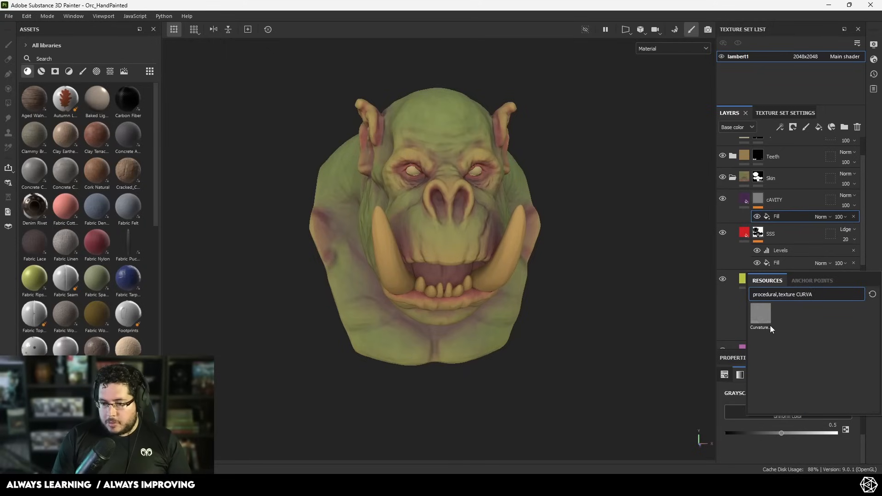
pyautogui.click(760, 314)
# Add a Levels adjustment to the cAVITY mask, invert it, and set its input levels to 0.301, 0.635 and 0.651
pyautogui.scroll(5, 666, 346)
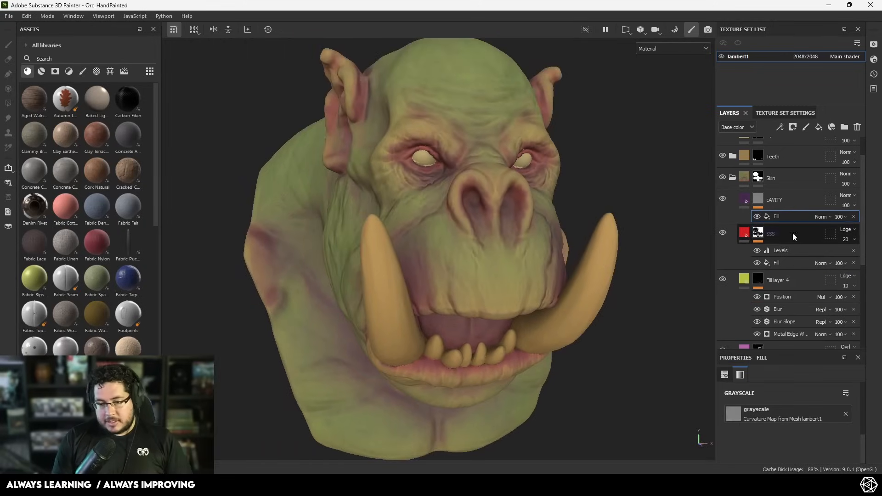
pyautogui.click(759, 199)
pyautogui.rightClick(758, 198)
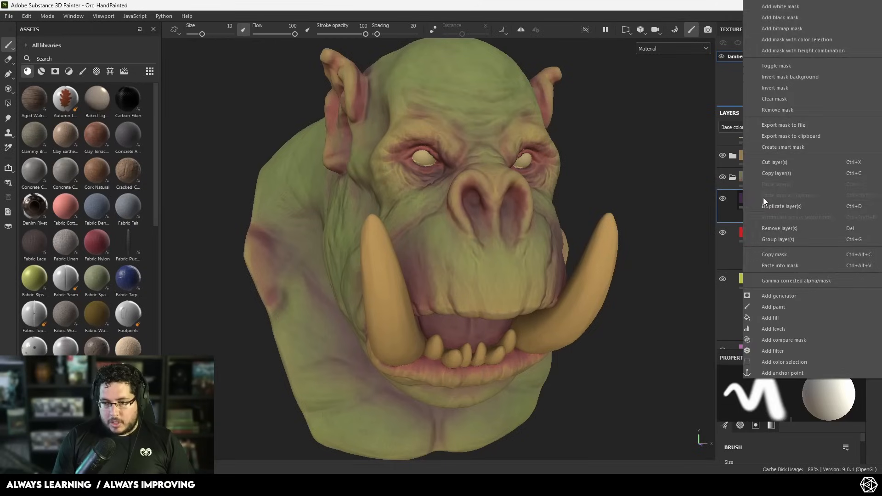
pyautogui.click(787, 328)
pyautogui.click(817, 450)
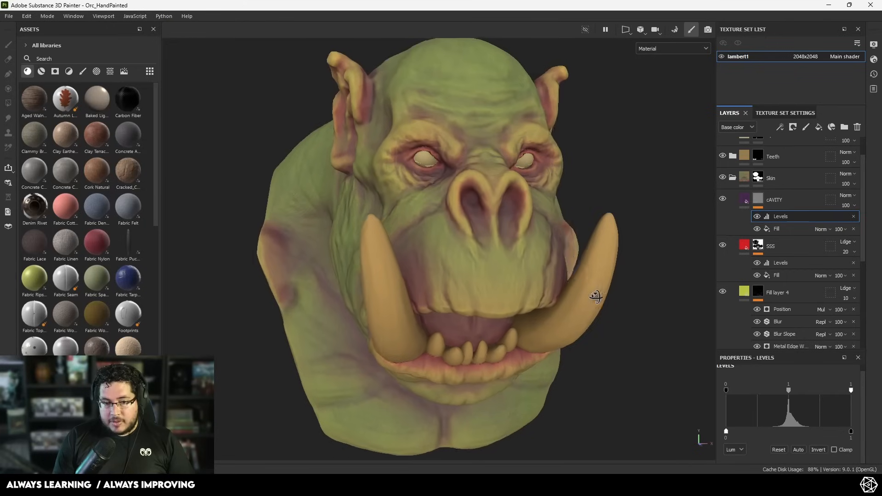
pyautogui.moveTo(851, 391); pyautogui.dragTo(778, 391)
# Examine the purple creases on the bust up close and from several angles in material and base color display
pyautogui.scroll(5, 387, 233)
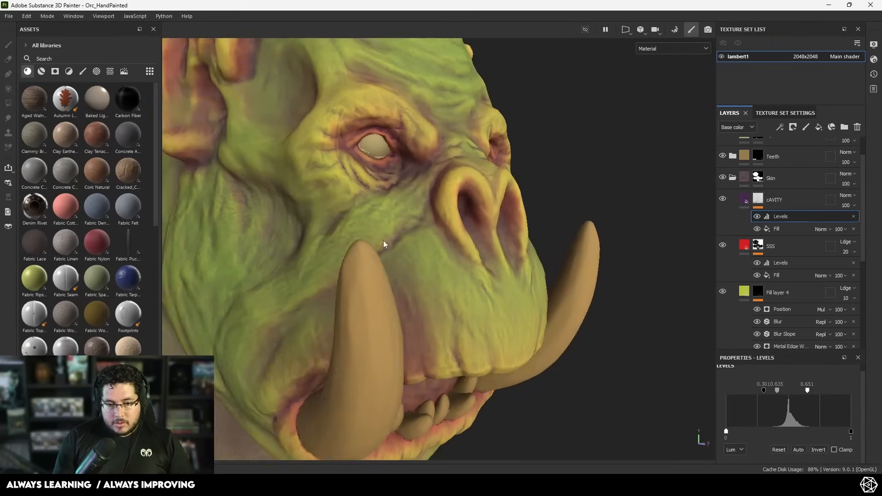
pyautogui.scroll(-5, 383, 241)
pyautogui.keyDown('alt'); pyautogui.moveTo(384, 241); pyautogui.dragTo(335, 207); pyautogui.keyUp('alt')
pyautogui.keyDown('alt'); pyautogui.moveTo(510, 226); pyautogui.dragTo(467, 169); pyautogui.keyUp('alt')
pyautogui.scroll(2, 467, 169)
pyautogui.scroll(-3, 467, 170)
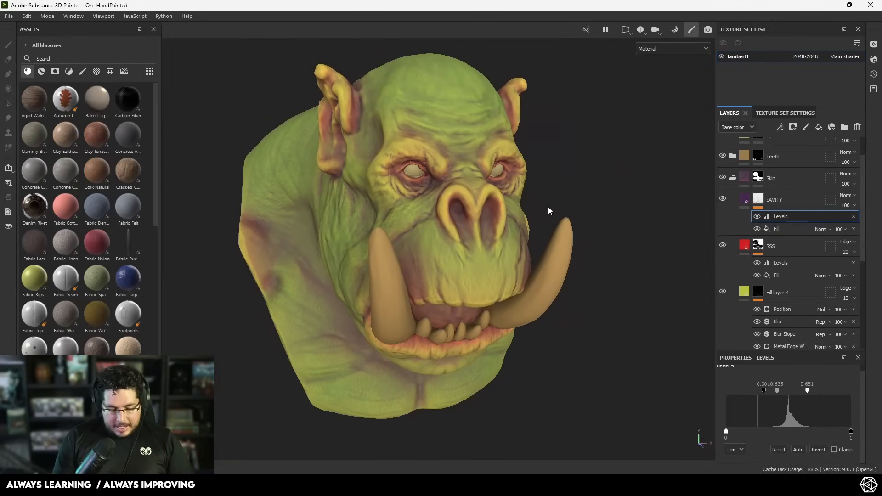
pyautogui.press('c')
pyautogui.keyDown('alt'); pyautogui.moveTo(603, 291); pyautogui.dragTo(547, 172); pyautogui.keyUp('alt')
pyautogui.keyDown('alt'); pyautogui.moveTo(458, 210); pyautogui.dragTo(457, 183, button='middle'); pyautogui.keyUp('alt')
pyautogui.scroll(-1, 457, 184)
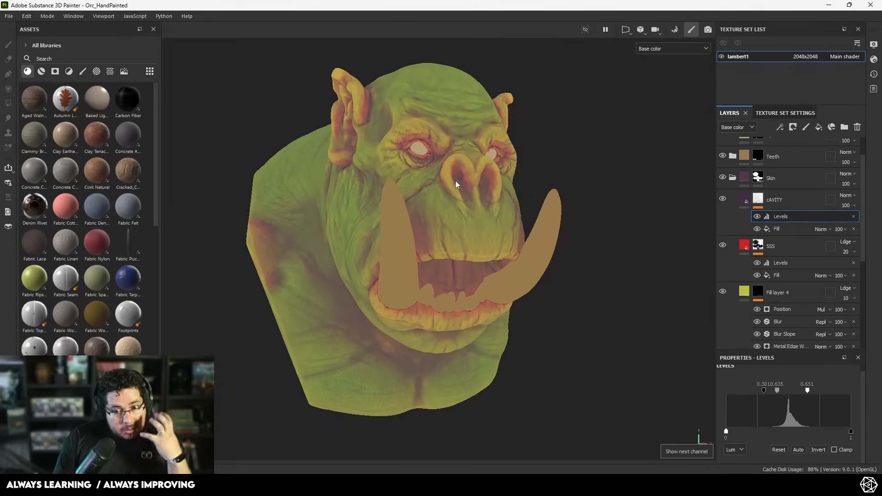
# Try the Overlay blending mode on the cAVITY layer
pyautogui.click(845, 196)
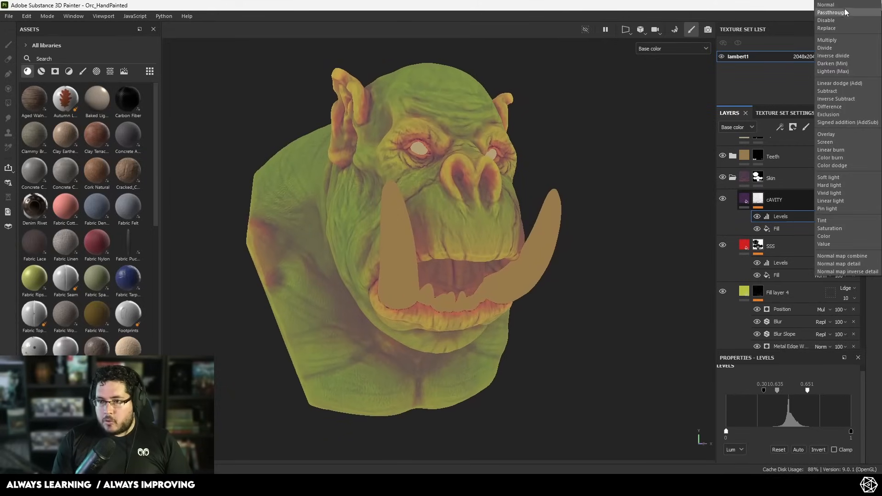
pyautogui.click(839, 134)
pyautogui.keyDown('alt'); pyautogui.moveTo(585, 173); pyautogui.dragTo(667, 166); pyautogui.keyUp('alt')
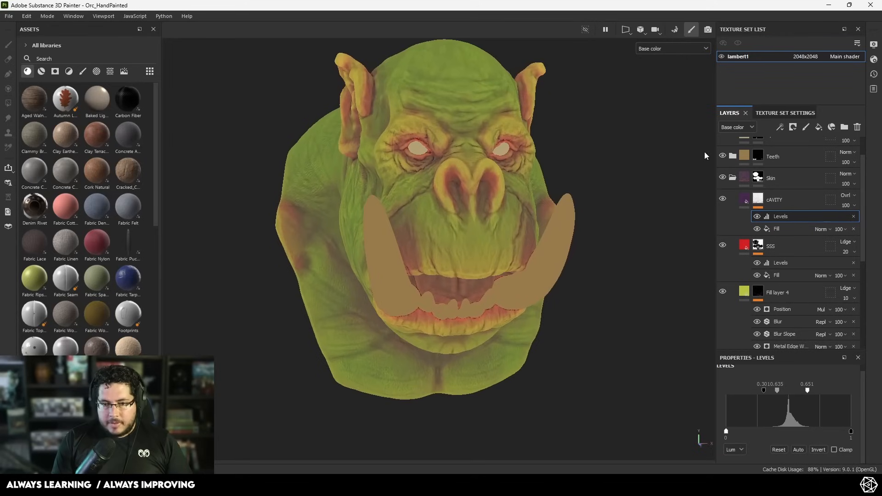
# Set the cAVITY layer's blending mode to Multiply and check the creases on the face
pyautogui.click(845, 195)
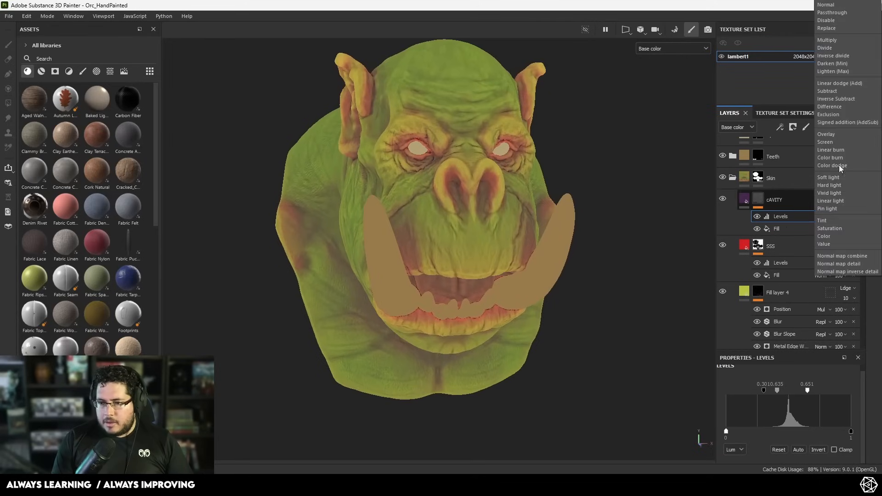
pyautogui.click(826, 48)
pyautogui.scroll(3, 574, 261)
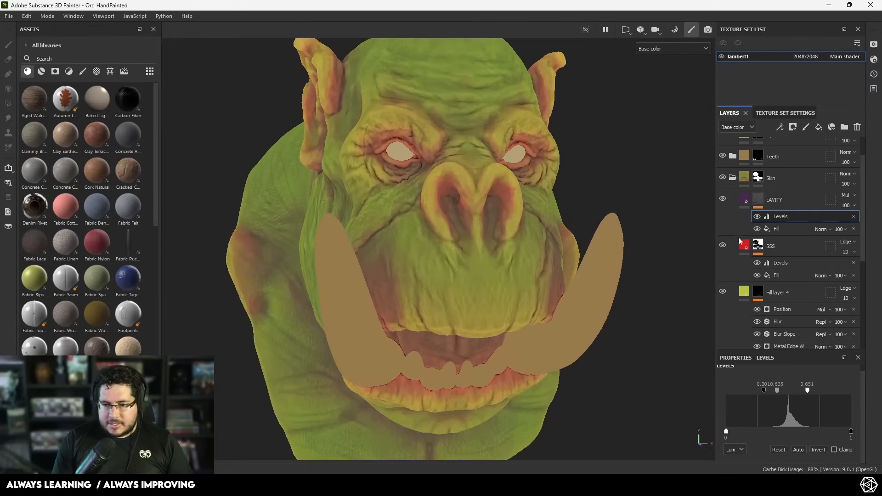
# Add a Blur Slope filter to the cAVITY layer's mask and set its intensity divider to 100
pyautogui.click(742, 202)
pyautogui.rightClick(744, 202)
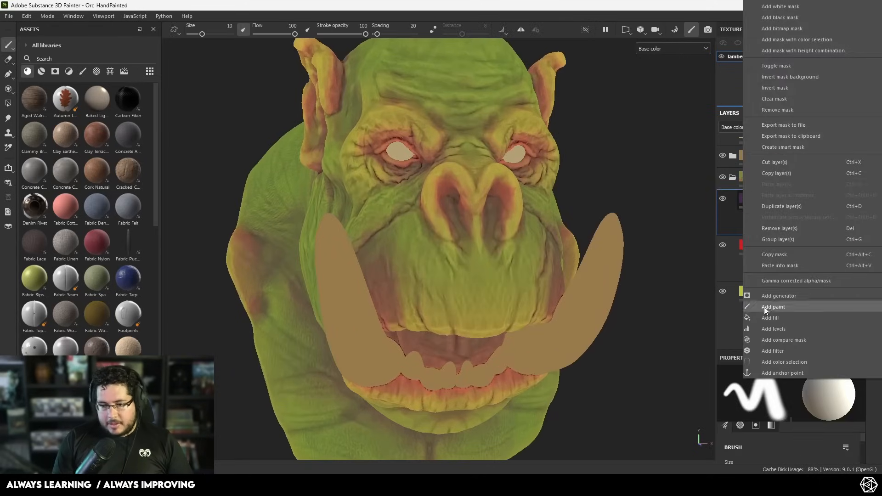
pyautogui.click(776, 351)
pyautogui.click(784, 401)
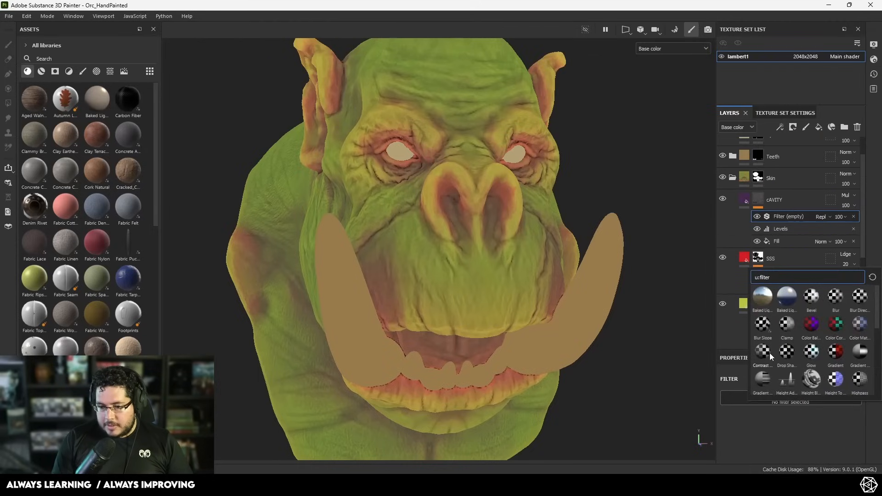
pyautogui.click(764, 327)
pyautogui.scroll(-3, 811, 430)
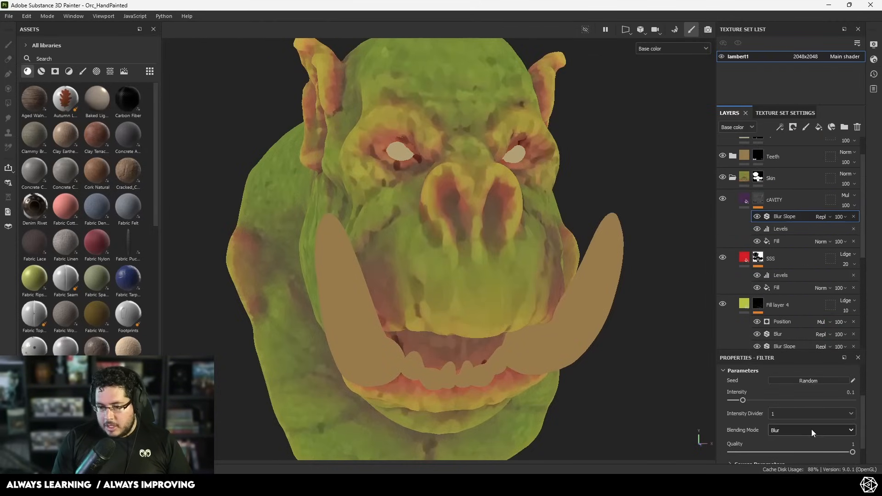
pyautogui.click(826, 414)
pyautogui.click(805, 444)
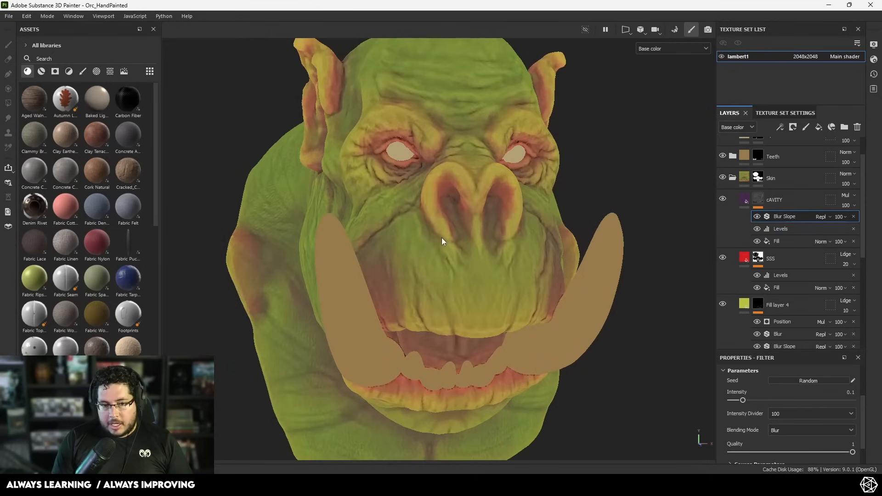
# Increase the Blur Slope intensity on the cAVITY layer's mask to about 0.78
pyautogui.scroll(3, 432, 206)
pyautogui.keyDown('alt'); pyautogui.moveTo(429, 193); pyautogui.dragTo(513, 240); pyautogui.keyUp('alt')
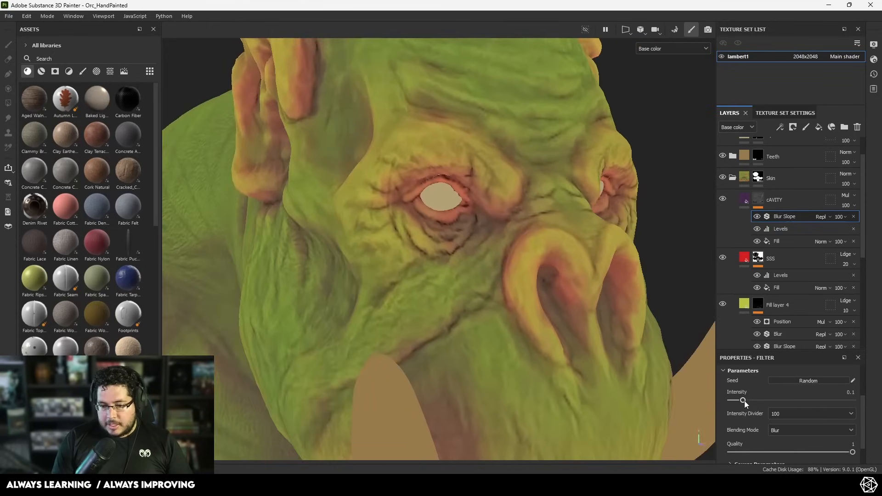
pyautogui.moveTo(781, 398); pyautogui.dragTo(838, 396)
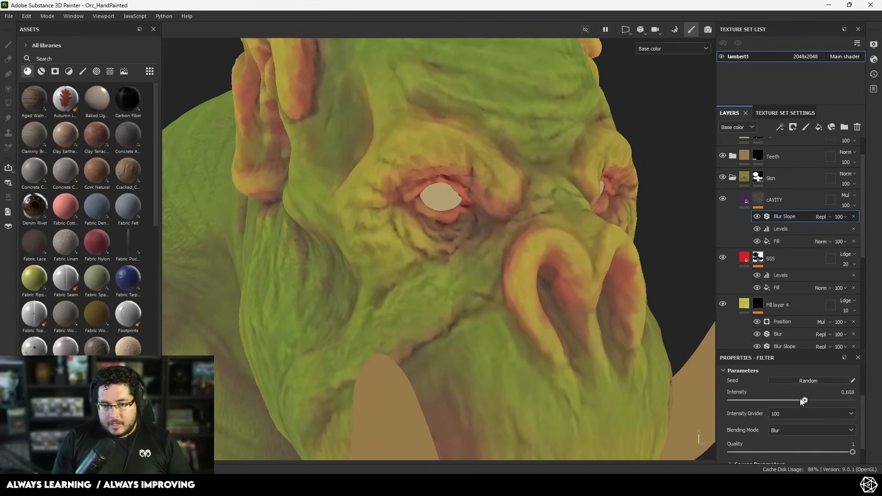
pyautogui.scroll(-3, 648, 336)
pyautogui.keyDown('alt'); pyautogui.moveTo(396, 253); pyautogui.dragTo(502, 242); pyautogui.keyUp('alt')
pyautogui.scroll(-1, 449, 213)
# Show the full material in the viewport and lower the cAVITY layer's opacity to 40
pyautogui.press('m')
pyautogui.scroll(3, 502, 241)
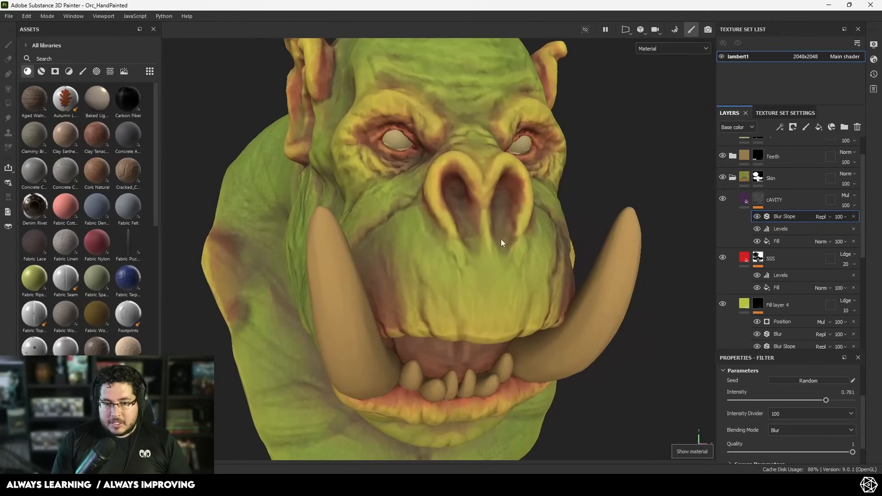
pyautogui.click(846, 205)
pyautogui.moveTo(875, 221); pyautogui.dragTo(856, 222)
# Set the opacity of Fill layer 4 in the Skin folder to 13
pyautogui.keyDown('alt'); pyautogui.moveTo(529, 193); pyautogui.dragTo(282, 136, button='right'); pyautogui.keyUp('alt')
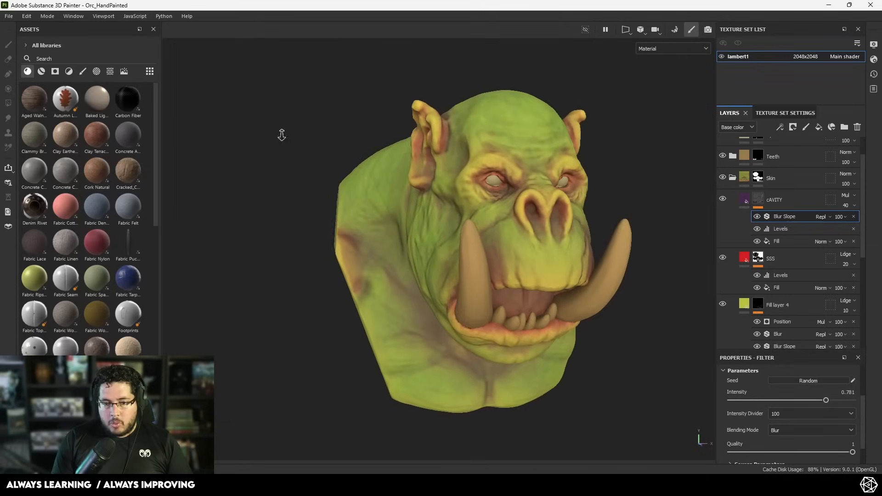
pyautogui.keyDown('alt'); pyautogui.moveTo(639, 230); pyautogui.dragTo(662, 270); pyautogui.keyUp('alt')
pyautogui.keyDown('alt'); pyautogui.moveTo(662, 270); pyautogui.dragTo(585, 262, button='right'); pyautogui.keyUp('alt')
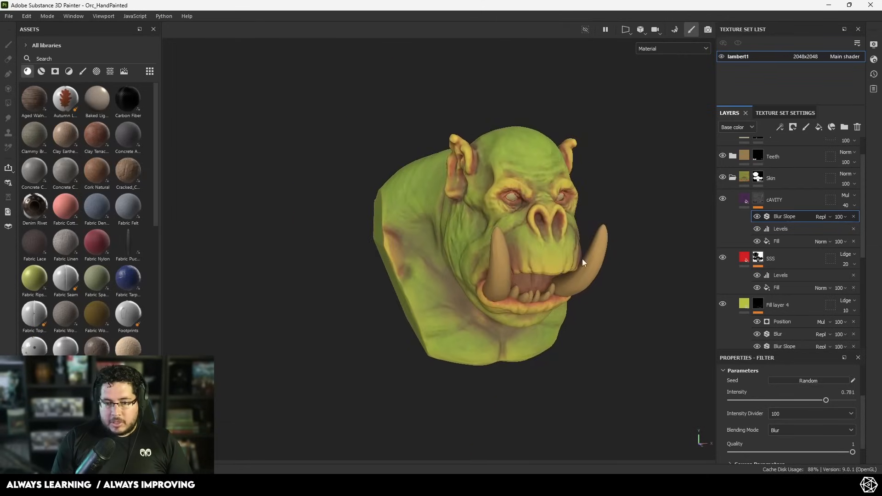
pyautogui.keyDown('alt'); pyautogui.moveTo(585, 262); pyautogui.dragTo(487, 265); pyautogui.keyUp('alt')
pyautogui.keyDown('alt'); pyautogui.moveTo(486, 265); pyautogui.dragTo(407, 274, button='middle'); pyautogui.keyUp('alt')
pyautogui.keyDown('alt'); pyautogui.moveTo(552, 317); pyautogui.dragTo(600, 346, button='right'); pyautogui.keyUp('alt')
pyautogui.keyDown('alt'); pyautogui.moveTo(600, 346); pyautogui.dragTo(468, 260); pyautogui.keyUp('alt')
pyautogui.scroll(-2, 766, 296)
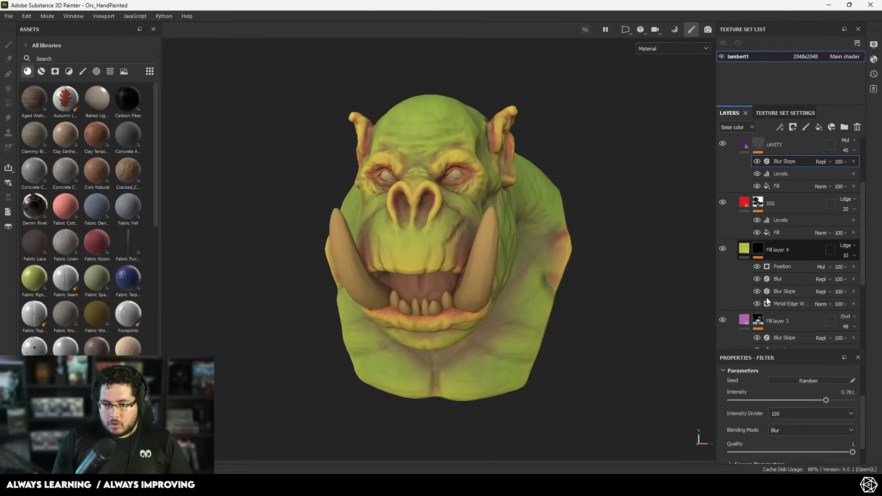
pyautogui.click(848, 253)
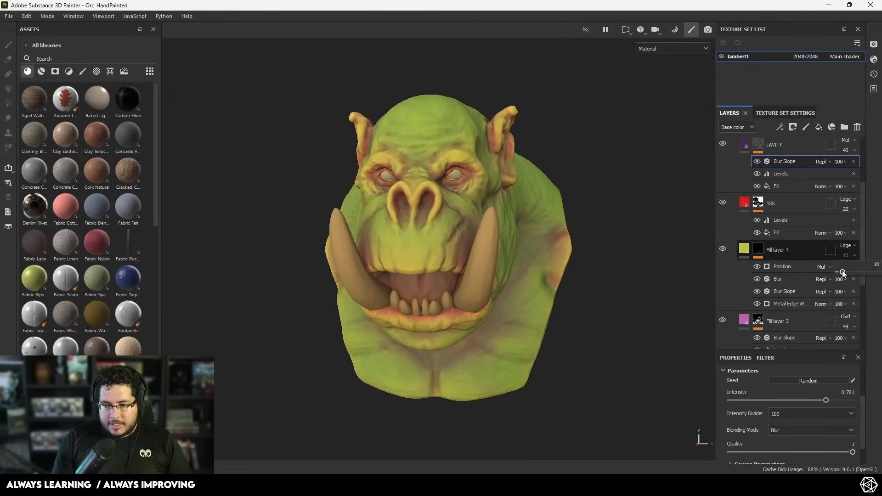
pyautogui.moveTo(844, 273); pyautogui.dragTo(839, 273)
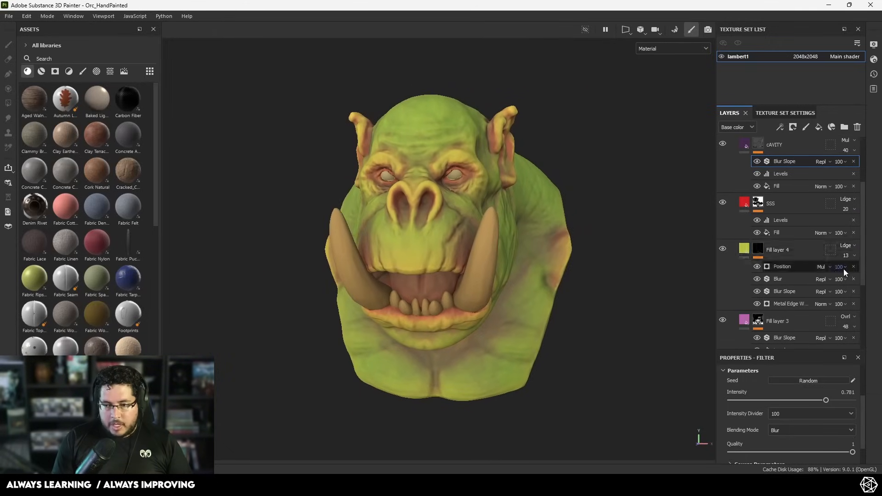
# Change the base colour of the bottom Skin fill layer to a slightly muted green, hex 659B3F
pyautogui.scroll(-5, 732, 301)
pyautogui.scroll(2, 747, 308)
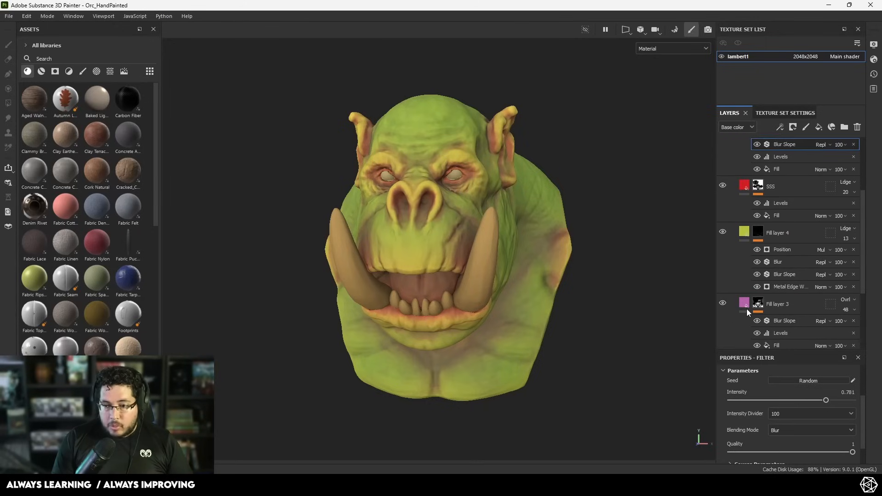
pyautogui.scroll(-2, 746, 309)
pyautogui.click(769, 332)
pyautogui.scroll(-1, 782, 413)
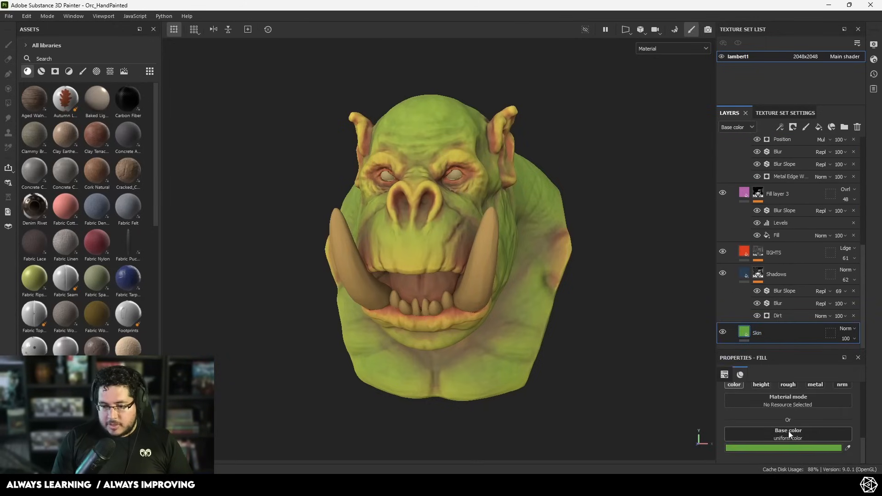
pyautogui.click(787, 446)
pyautogui.click(706, 369)
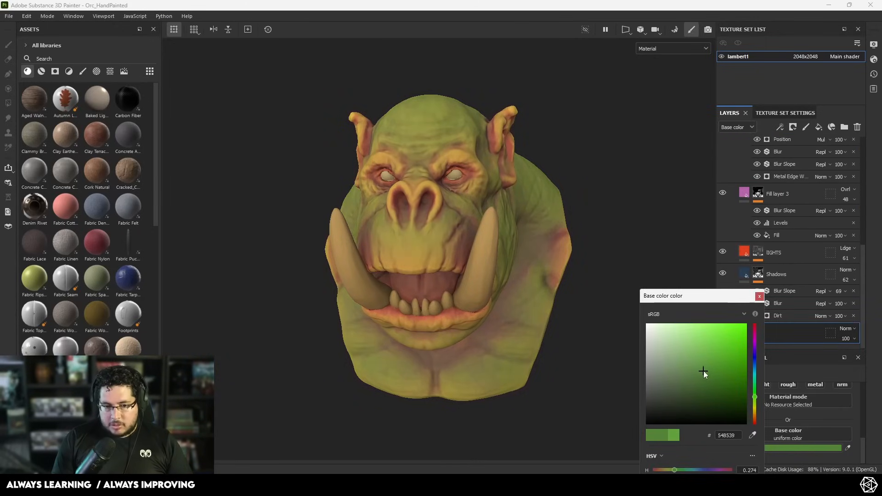
pyautogui.click(707, 362)
pyautogui.click(710, 363)
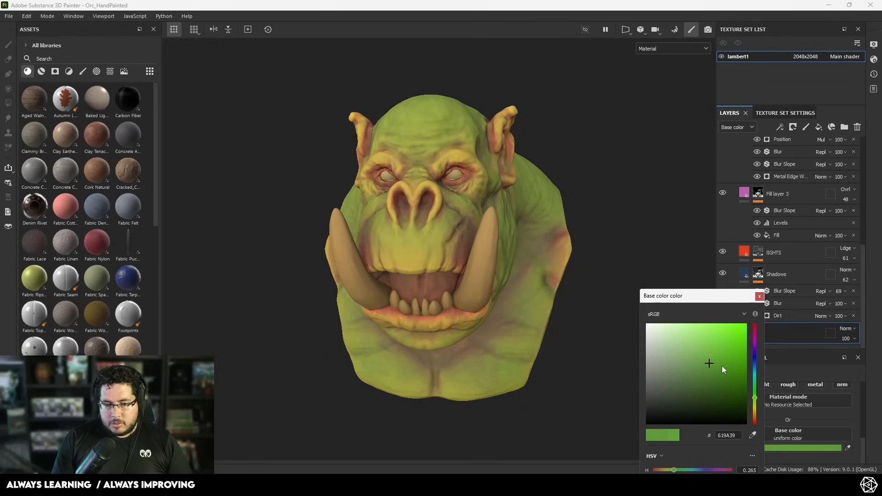
pyautogui.moveTo(701, 367); pyautogui.dragTo(706, 363)
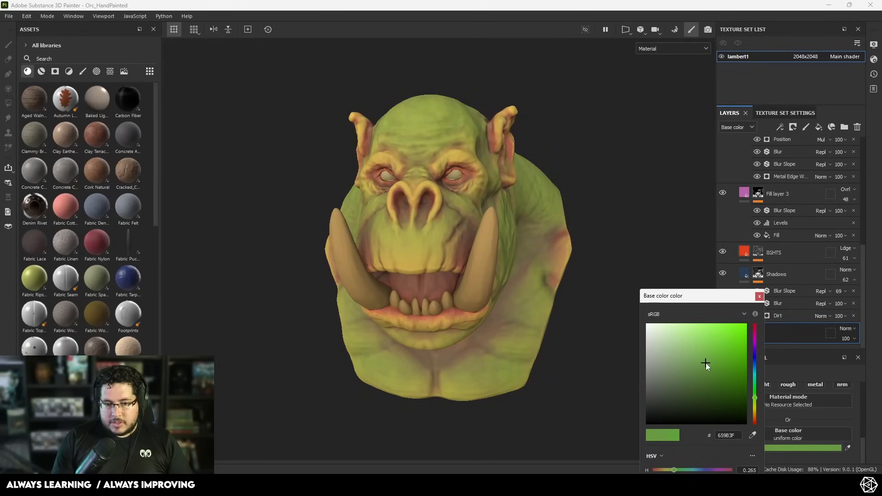
pyautogui.keyDown('alt'); pyautogui.moveTo(482, 292); pyautogui.dragTo(550, 305); pyautogui.keyUp('alt')
pyautogui.click(760, 297)
# Compare the skin with the lIGHTS layer hidden and shown, and reduce that layer's opacity to 38
pyautogui.keyDown('alt'); pyautogui.moveTo(602, 269); pyautogui.dragTo(531, 256); pyautogui.keyUp('alt')
pyautogui.keyDown('alt'); pyautogui.moveTo(532, 256); pyautogui.dragTo(492, 253, button='right'); pyautogui.keyUp('alt')
pyautogui.keyDown('alt'); pyautogui.moveTo(491, 252); pyautogui.dragTo(570, 267); pyautogui.keyUp('alt')
pyautogui.keyDown('alt'); pyautogui.moveTo(570, 266); pyautogui.dragTo(592, 281, button='right'); pyautogui.keyUp('alt')
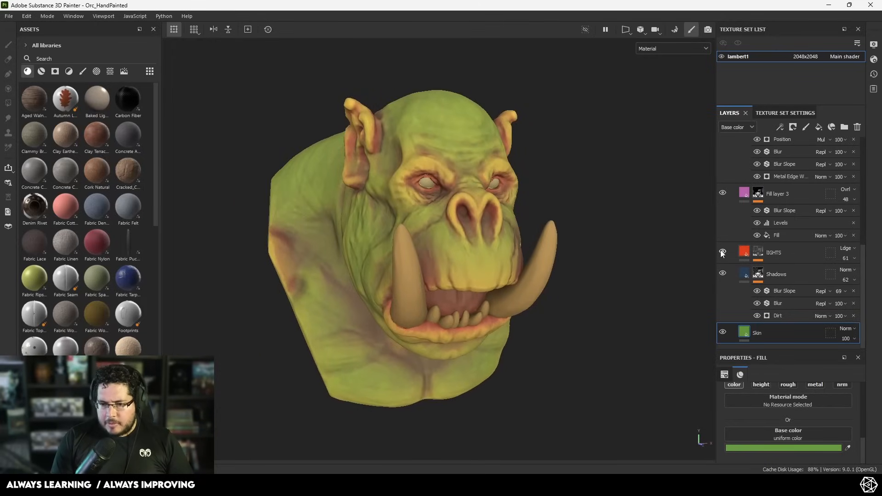
pyautogui.click(723, 252)
pyautogui.click(723, 252)
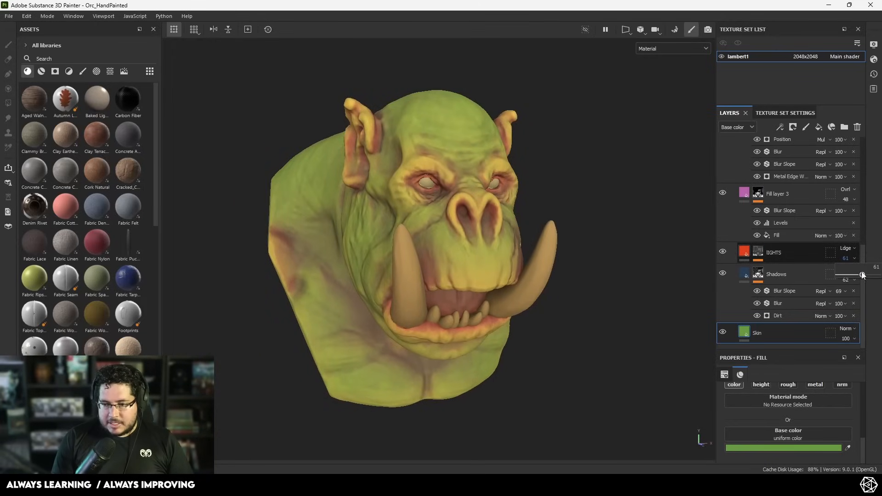
pyautogui.moveTo(862, 274); pyautogui.dragTo(856, 276)
pyautogui.keyDown('alt'); pyautogui.moveTo(621, 271); pyautogui.dragTo(514, 275); pyautogui.keyUp('alt')
pyautogui.keyDown('alt'); pyautogui.moveTo(514, 276); pyautogui.dragTo(561, 293, button='right'); pyautogui.keyUp('alt')
pyautogui.keyDown('alt'); pyautogui.moveTo(561, 294); pyautogui.dragTo(652, 299); pyautogui.keyUp('alt')
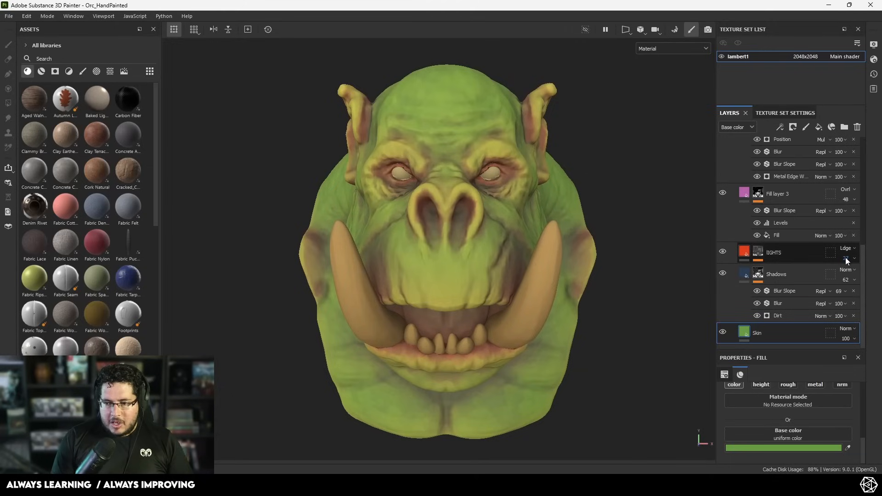
pyautogui.moveTo(856, 275); pyautogui.dragTo(853, 276)
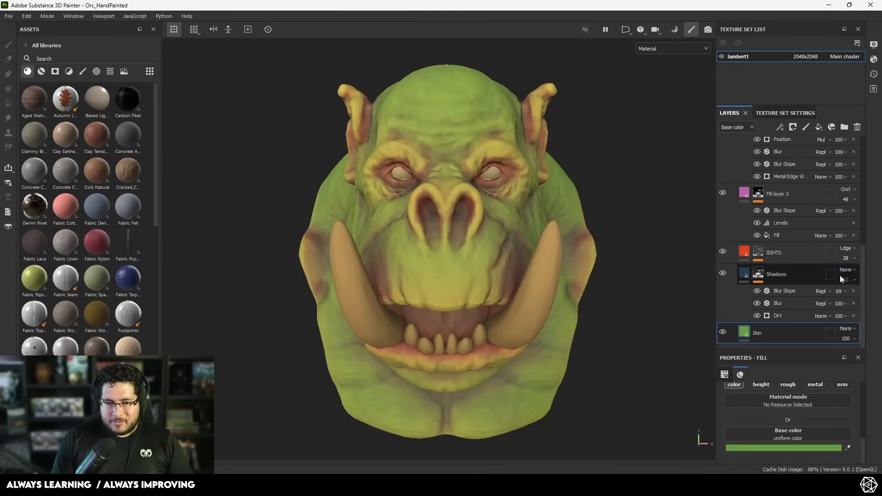
# Collapse the Skin folder in the layer stack
pyautogui.keyDown('alt'); pyautogui.moveTo(547, 269); pyautogui.dragTo(496, 248); pyautogui.keyUp('alt')
pyautogui.scroll(-2, 496, 249)
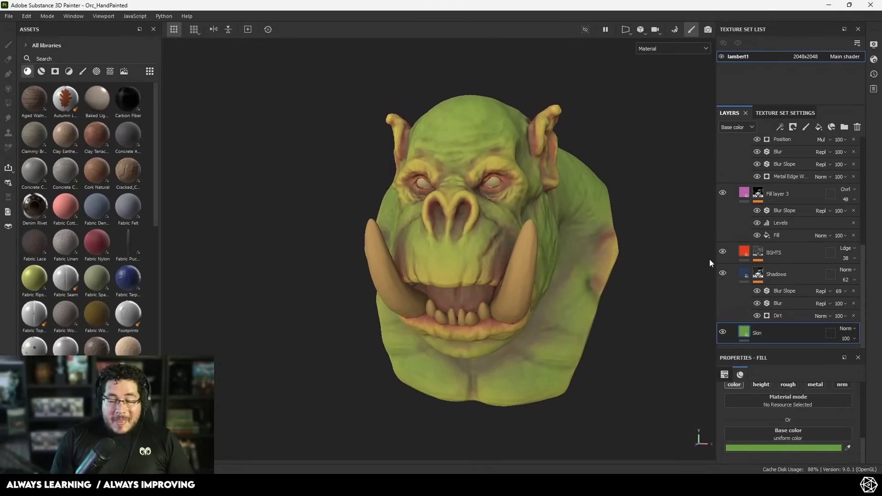
pyautogui.scroll(6, 726, 241)
pyautogui.click(734, 212)
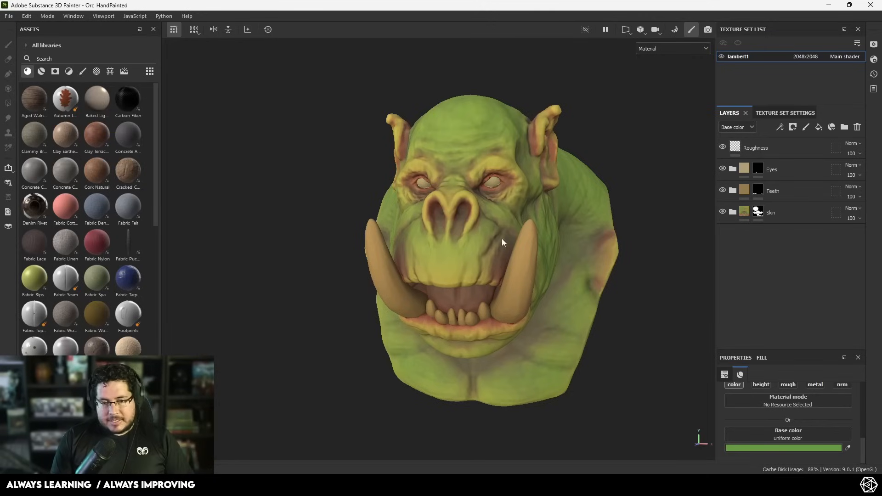
pyautogui.keyDown('alt'); pyautogui.moveTo(502, 238); pyautogui.dragTo(478, 225); pyautogui.keyUp('alt')
pyautogui.keyDown('alt'); pyautogui.moveTo(478, 224); pyautogui.dragTo(551, 280, button='right'); pyautogui.keyUp('alt')
pyautogui.keyDown('alt'); pyautogui.moveTo(552, 281); pyautogui.dragTo(588, 277); pyautogui.keyUp('alt')
pyautogui.keyDown('alt'); pyautogui.moveTo(588, 278); pyautogui.dragTo(488, 269, button='right'); pyautogui.keyUp('alt')
pyautogui.keyDown('alt'); pyautogui.moveTo(487, 269); pyautogui.dragTo(443, 260); pyautogui.keyUp('alt')
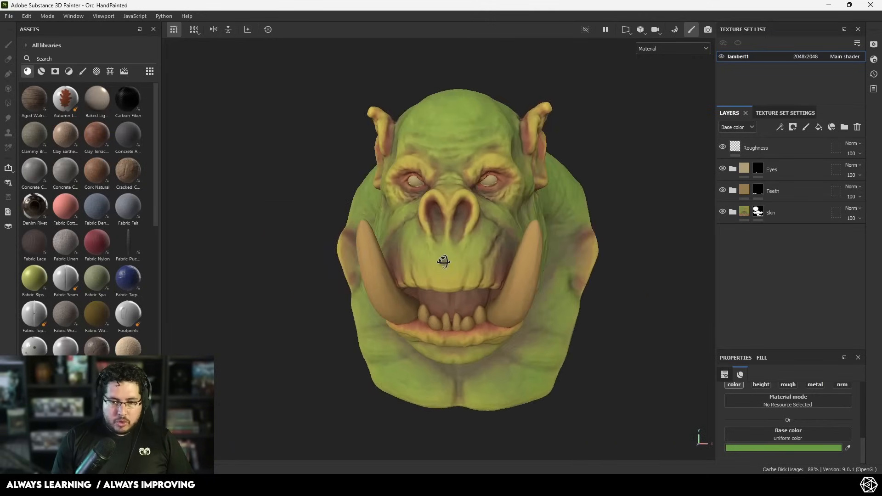
pyautogui.keyDown('alt'); pyautogui.moveTo(443, 260); pyautogui.dragTo(544, 288, button='right'); pyautogui.keyUp('alt')
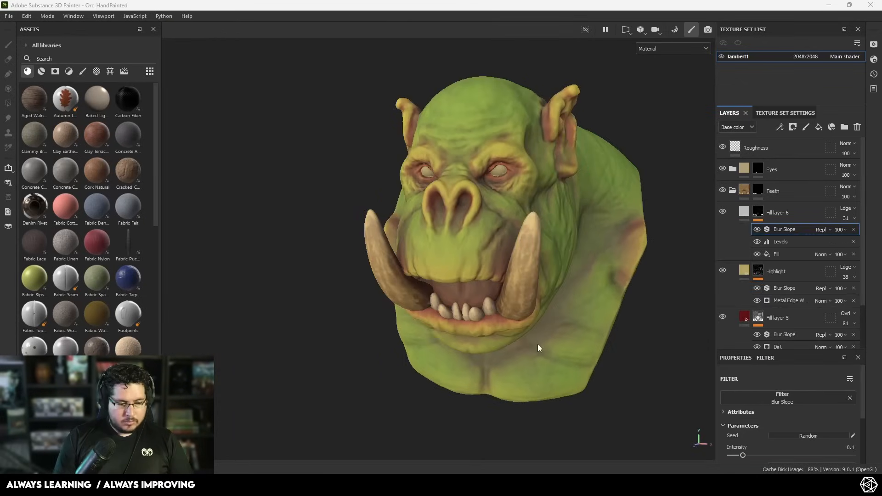
# Examine the textured tusks and teeth on the orc head from the front and the side
pyautogui.keyDown('alt'); pyautogui.moveTo(573, 313); pyautogui.dragTo(599, 292); pyautogui.keyUp('alt')
pyautogui.keyDown('alt'); pyautogui.moveTo(599, 292); pyautogui.dragTo(534, 217, button='right'); pyautogui.keyUp('alt')
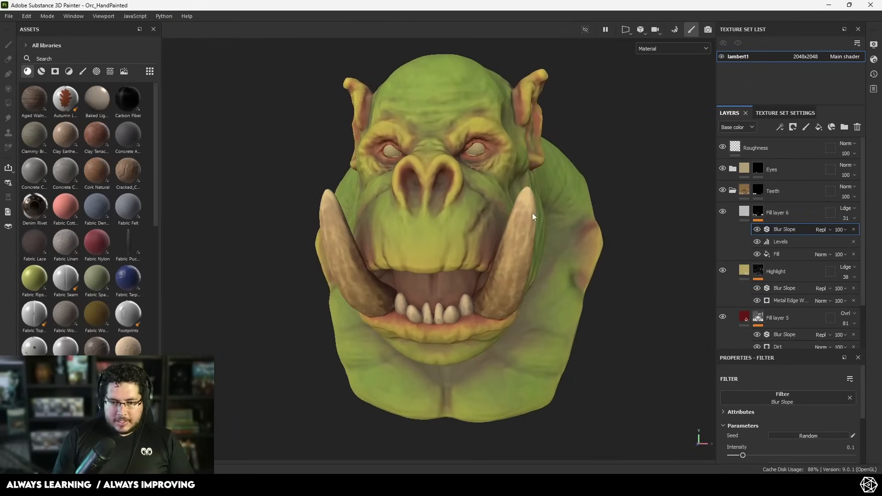
pyautogui.keyDown('alt'); pyautogui.moveTo(387, 276); pyautogui.dragTo(568, 248); pyautogui.keyUp('alt')
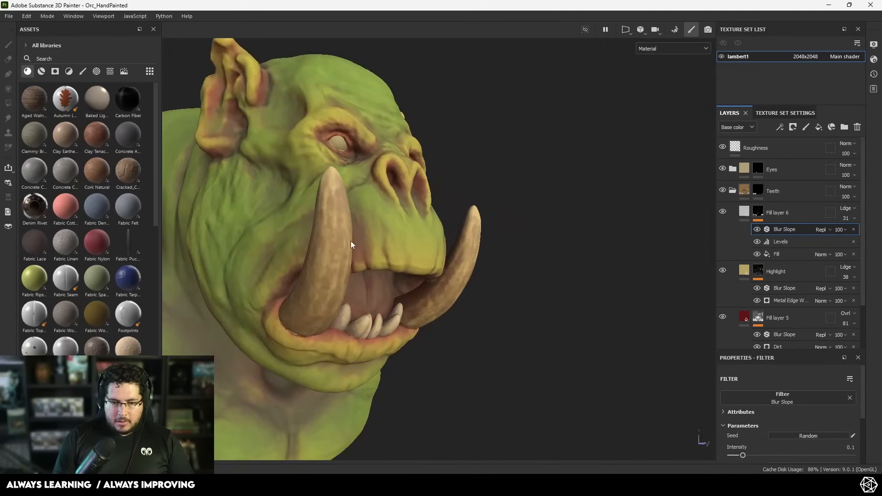
pyautogui.keyDown('alt'); pyautogui.moveTo(353, 244); pyautogui.dragTo(395, 227); pyautogui.keyUp('alt')
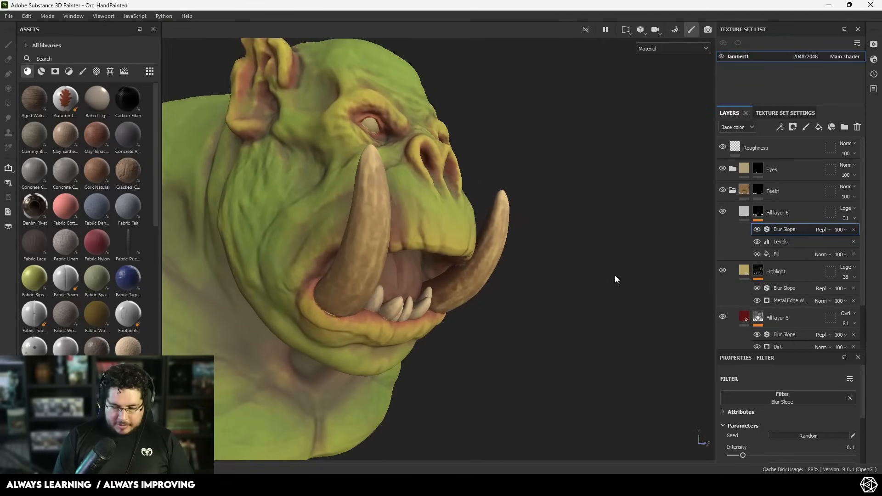
pyautogui.keyDown('alt'); pyautogui.moveTo(362, 269); pyautogui.dragTo(327, 267); pyautogui.keyUp('alt')
pyautogui.keyDown('alt'); pyautogui.moveTo(368, 262); pyautogui.dragTo(428, 283, button='right'); pyautogui.keyUp('alt')
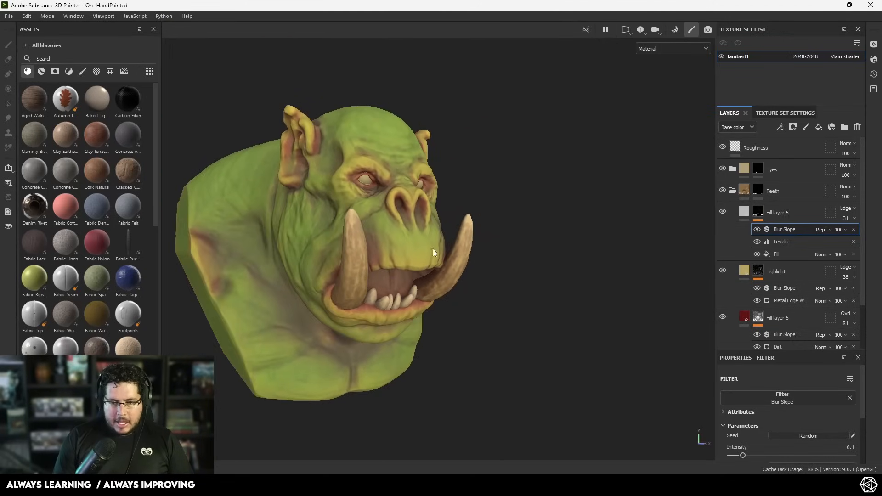
pyautogui.keyDown('alt'); pyautogui.moveTo(433, 252); pyautogui.dragTo(364, 248); pyautogui.keyUp('alt')
pyautogui.keyDown('alt'); pyautogui.moveTo(365, 248); pyautogui.dragTo(500, 295, button='right'); pyautogui.keyUp('alt')
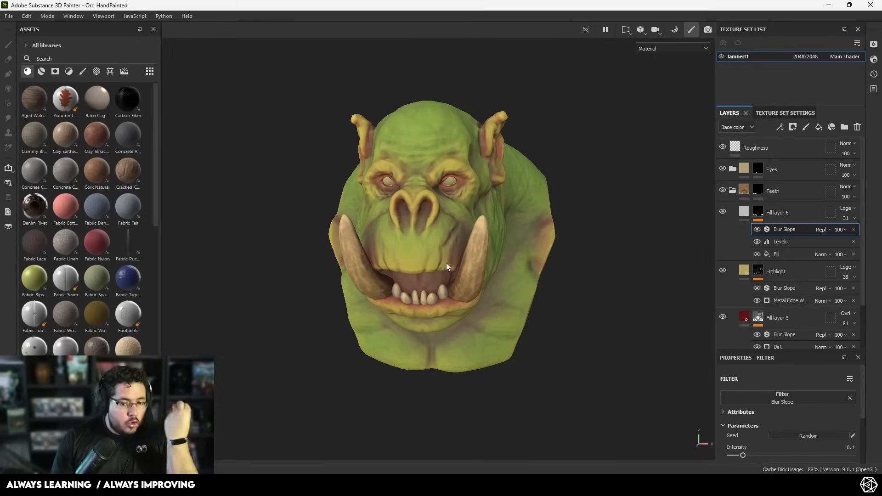
# Add a fill layer with a dark red base colour above Fill layer 6 in the Teeth folder and give it a black mask
pyautogui.click(790, 213)
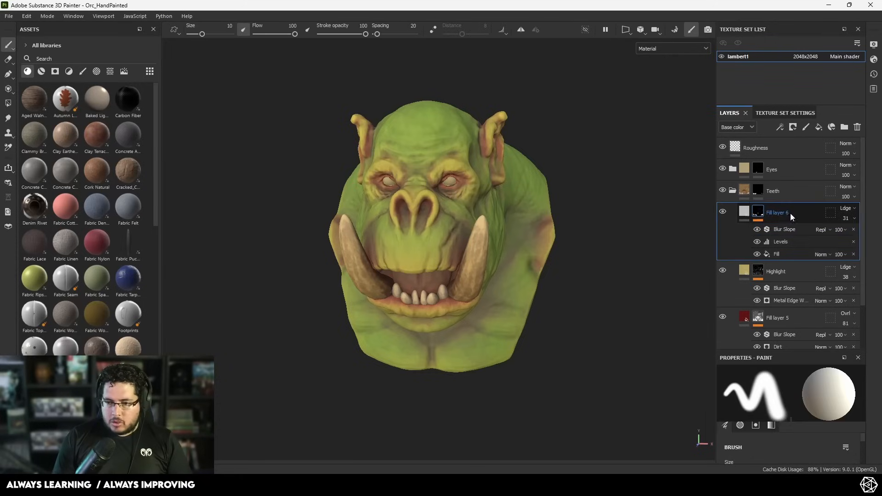
pyautogui.click(819, 130)
pyautogui.keyDown('alt'); pyautogui.moveTo(579, 307); pyautogui.dragTo(627, 285); pyautogui.keyUp('alt')
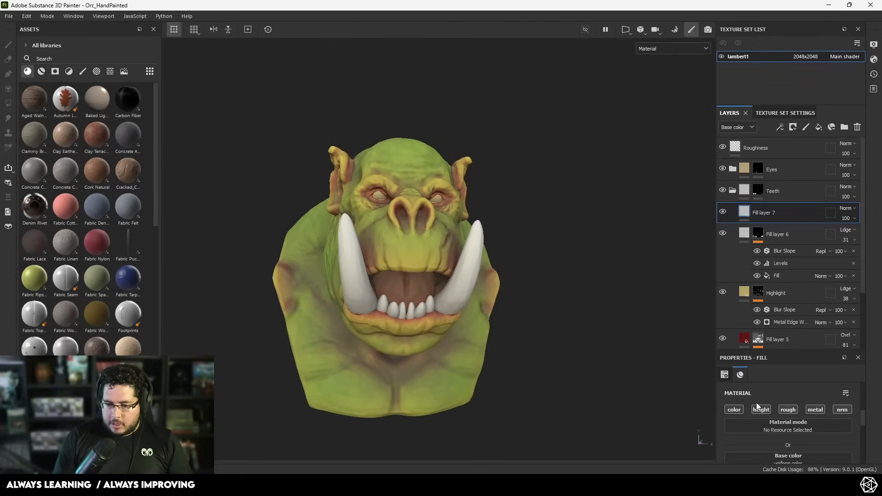
pyautogui.scroll(-1, 757, 434)
pyautogui.click(765, 449)
pyautogui.moveTo(733, 405); pyautogui.dragTo(729, 386)
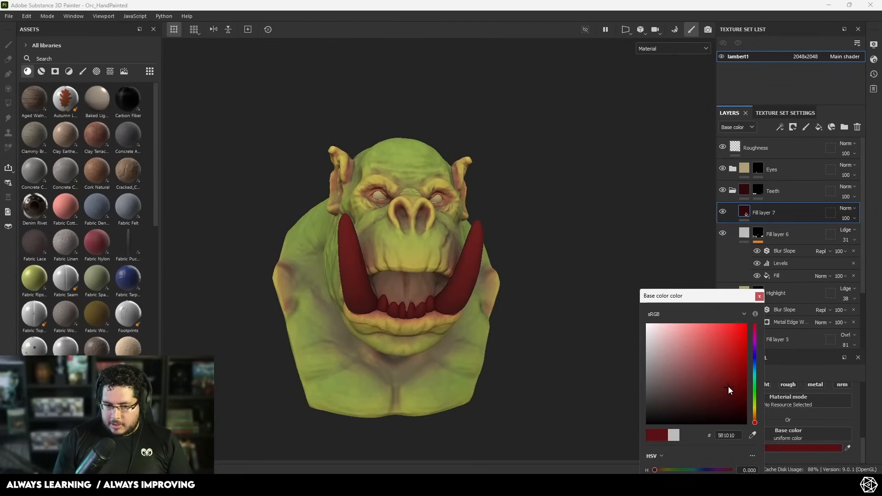
pyautogui.rightClick(776, 213)
pyautogui.click(782, 17)
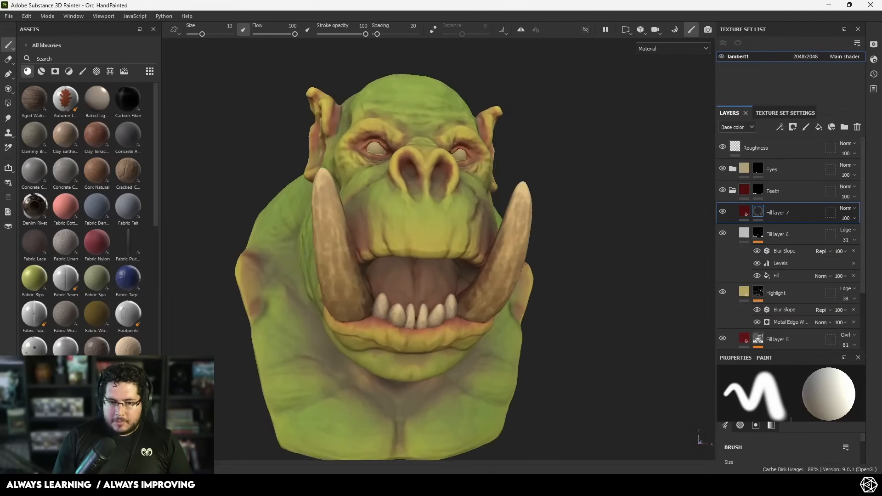
# Paint the mask with the Artistic Heavy Sponge brush at size 10.42 around the bases of both tusks and the lower teeth
pyautogui.click(84, 71)
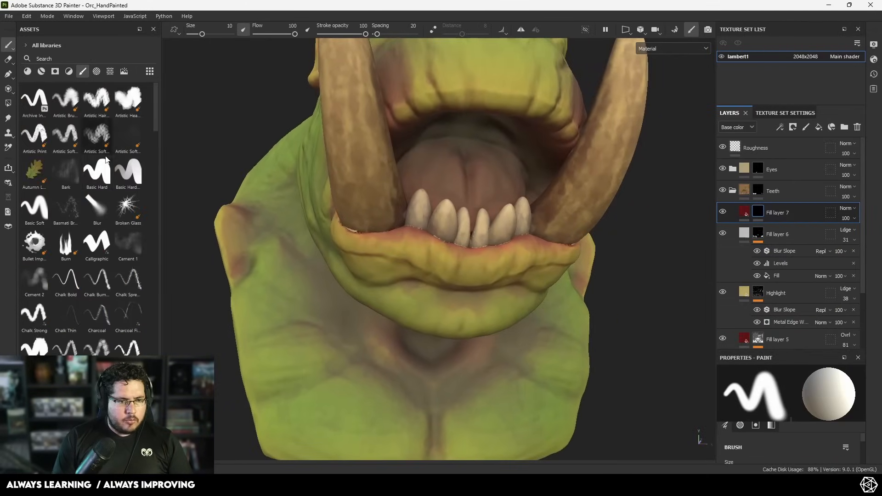
pyautogui.click(130, 108)
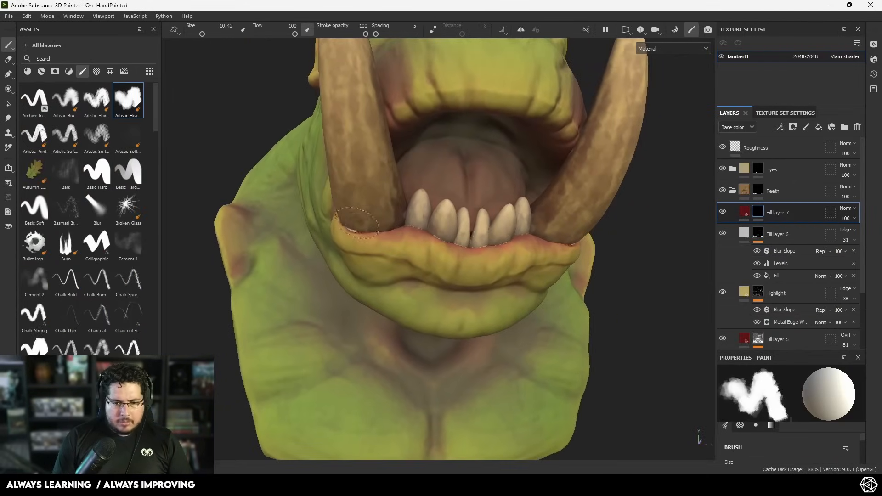
pyautogui.moveTo(339, 215); pyautogui.dragTo(407, 220)
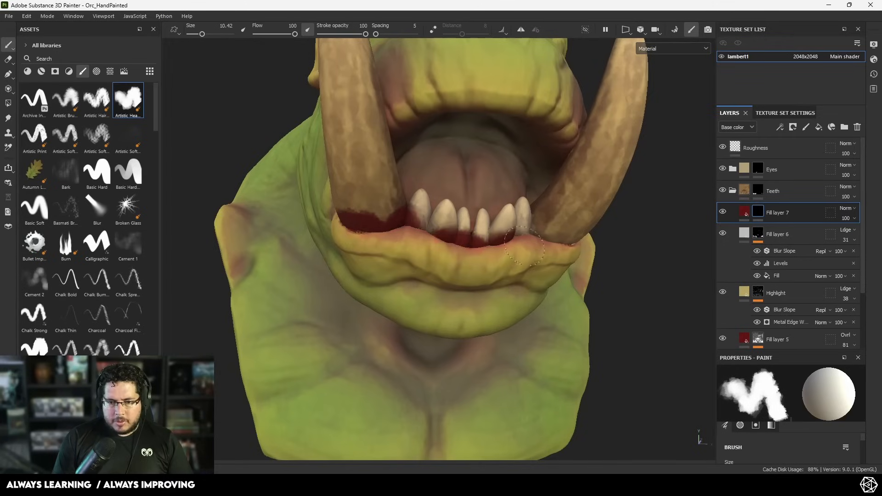
pyautogui.keyDown('alt'); pyautogui.moveTo(524, 246); pyautogui.dragTo(482, 244); pyautogui.keyUp('alt')
pyautogui.moveTo(512, 237); pyautogui.dragTo(572, 228)
pyautogui.keyDown('alt'); pyautogui.moveTo(570, 232); pyautogui.dragTo(459, 252); pyautogui.keyUp('alt')
pyautogui.moveTo(567, 233)
pyautogui.mouseDown()
pyautogui.moveTo(596, 223)
pyautogui.moveTo(488, 207)
pyautogui.moveTo(366, 208)
pyautogui.moveTo(409, 214)
pyautogui.moveTo(574, 279)
pyautogui.moveTo(509, 275)
pyautogui.moveTo(453, 236)
pyautogui.moveTo(342, 251)
pyautogui.moveTo(445, 267)
pyautogui.moveTo(453, 253)
pyautogui.mouseUp()
pyautogui.press('x')
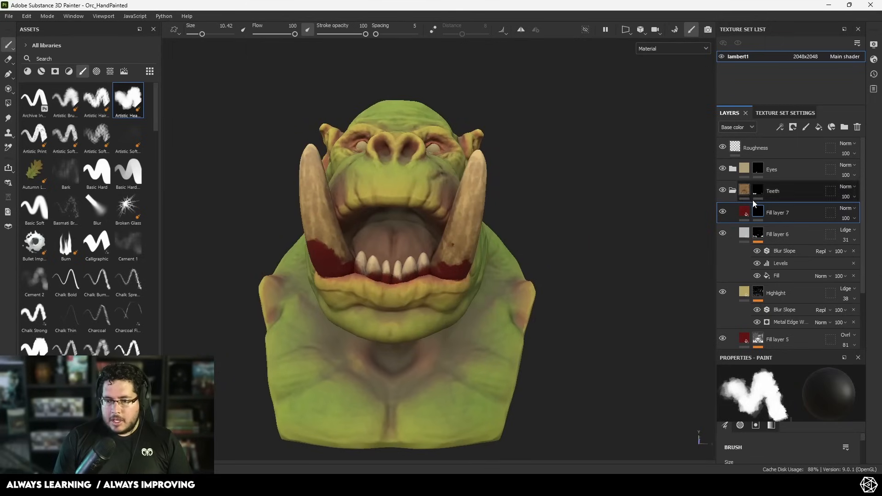
# Add a Blur Slope filter to the mask of Fill layer 7 and set its Intensity Divider to 10
pyautogui.rightClick(758, 212)
pyautogui.click(776, 352)
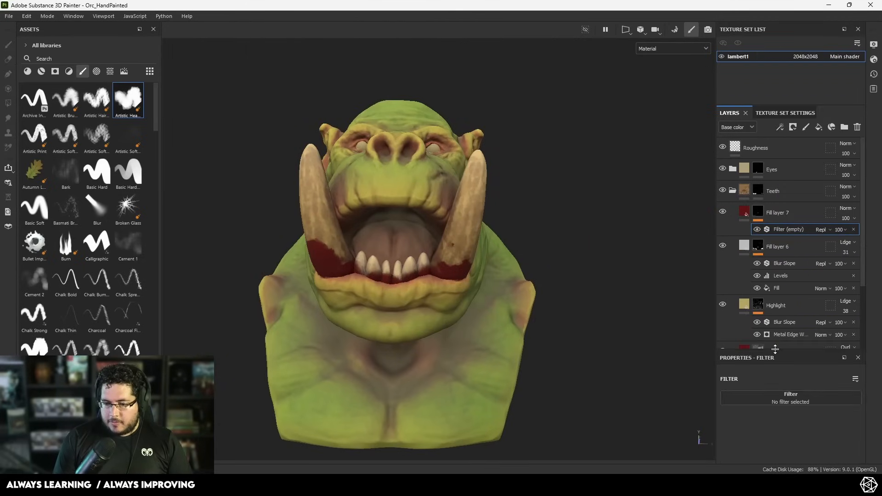
pyautogui.click(783, 397)
pyautogui.click(767, 330)
pyautogui.keyDown('alt'); pyautogui.moveTo(564, 298); pyautogui.dragTo(554, 307); pyautogui.keyUp('alt')
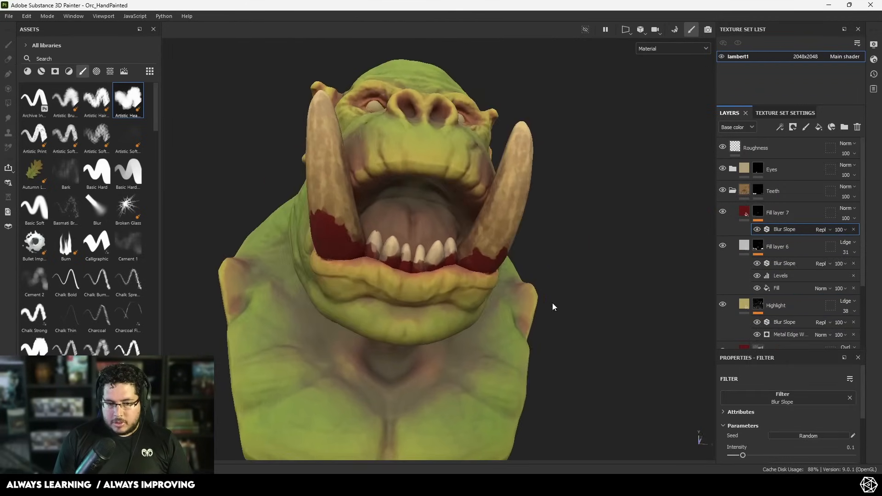
pyautogui.scroll(-1, 809, 434)
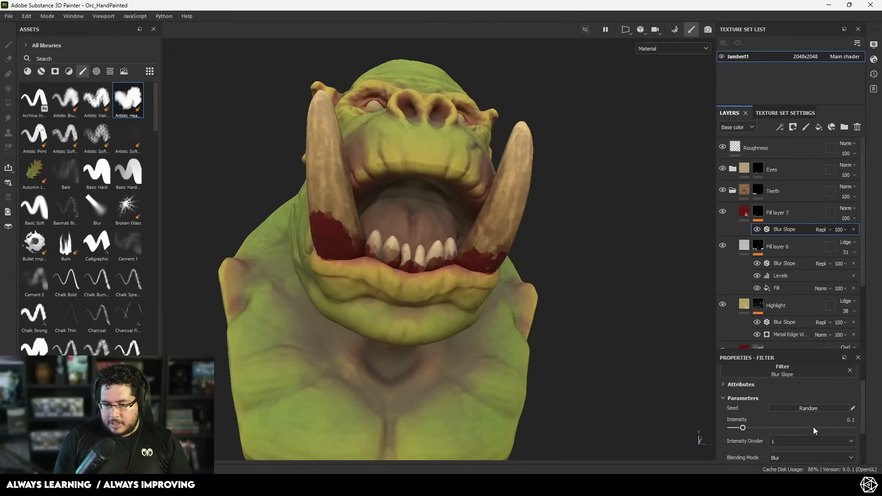
pyautogui.click(797, 441)
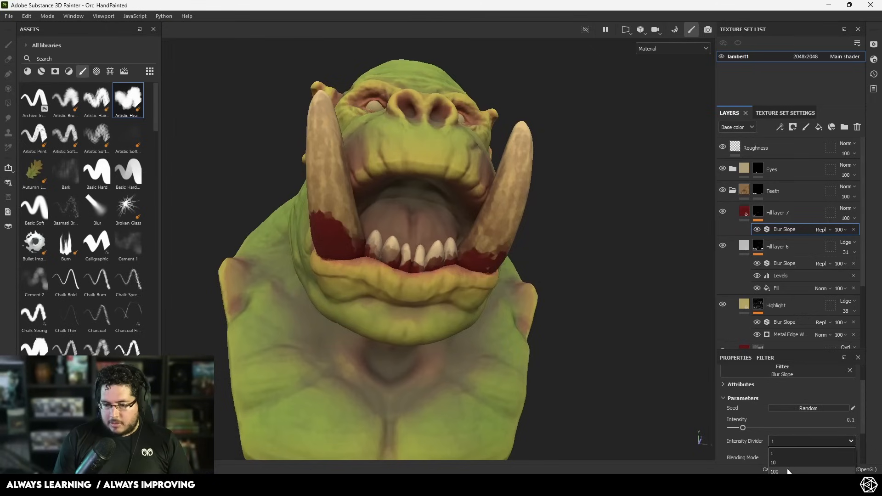
pyautogui.click(787, 464)
# Set Fill layer 7 to Multiply blending with an opacity of 60
pyautogui.click(845, 209)
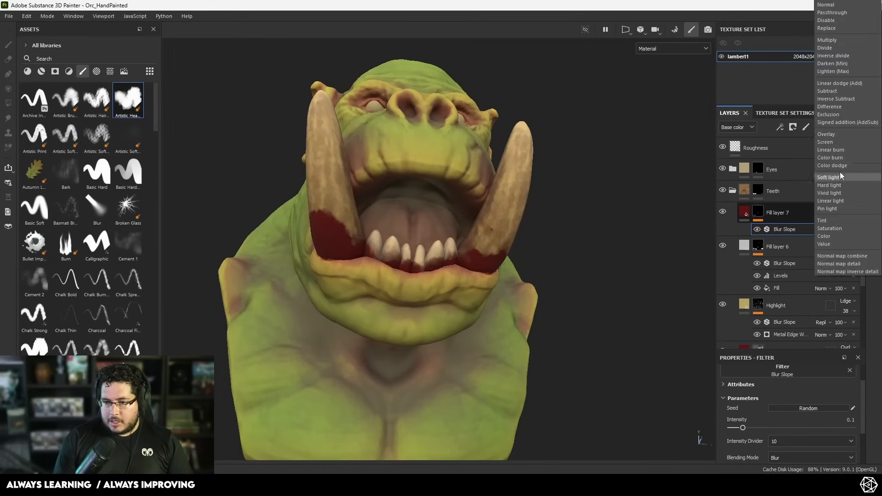
pyautogui.click(834, 41)
pyautogui.keyDown('alt'); pyautogui.moveTo(647, 165); pyautogui.dragTo(595, 218); pyautogui.keyUp('alt')
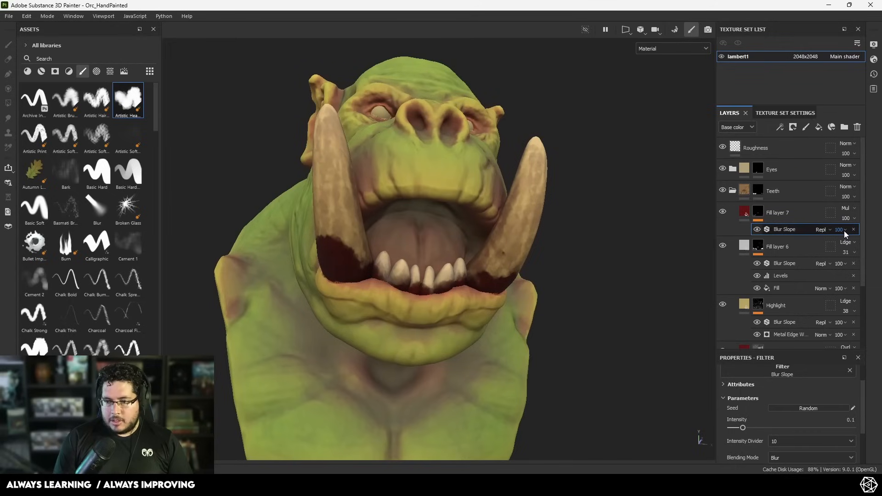
pyautogui.moveTo(876, 235)
pyautogui.mouseDown()
pyautogui.moveTo(849, 237)
pyautogui.moveTo(861, 237)
pyautogui.mouseUp()
# Examine the darkened bases of the tusks and lower teeth from several angles and distances
pyautogui.scroll(-4, 525, 288)
pyautogui.moveTo(525, 288)
pyautogui.keyDown('alt'); pyautogui.mouseDown()
pyautogui.moveTo(445, 318)
pyautogui.moveTo(487, 317)
pyautogui.moveTo(558, 293)
pyautogui.moveTo(528, 290)
pyautogui.mouseUp(); pyautogui.keyUp('alt')
pyautogui.scroll(3, 487, 317)
pyautogui.scroll(3, 448, 265)
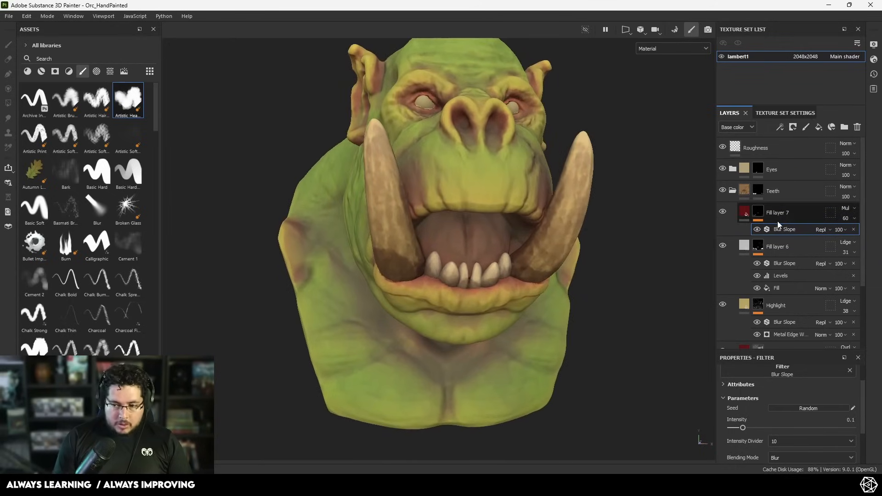
pyautogui.keyDown('alt'); pyautogui.moveTo(487, 226); pyautogui.dragTo(466, 220, button='right'); pyautogui.keyUp('alt')
pyautogui.keyDown('alt'); pyautogui.moveTo(467, 220); pyautogui.dragTo(500, 211); pyautogui.keyUp('alt')
pyautogui.keyDown('alt'); pyautogui.moveTo(501, 212); pyautogui.dragTo(480, 243, button='middle'); pyautogui.keyUp('alt')
pyautogui.scroll(2, 479, 242)
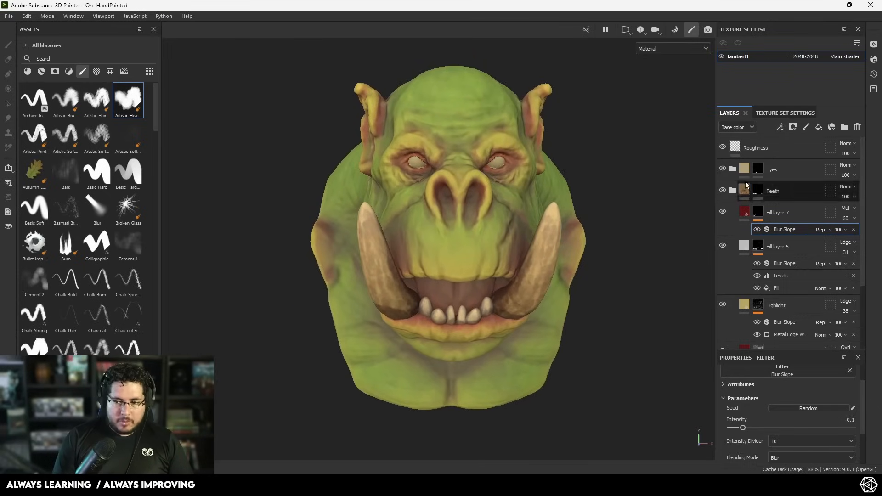
# Add a fill layer directly above the Teeth folder
pyautogui.click(782, 192)
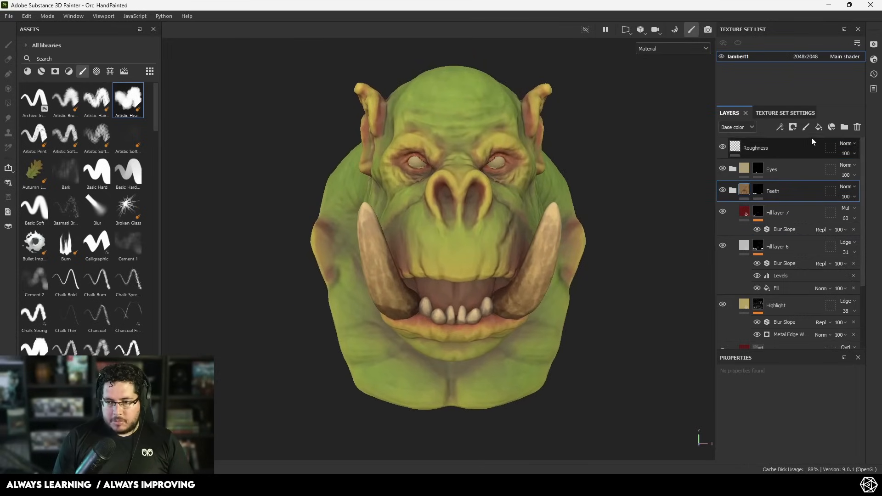
pyautogui.click(819, 127)
pyautogui.keyDown('alt'); pyautogui.moveTo(547, 221); pyautogui.dragTo(619, 272); pyautogui.keyUp('alt')
pyautogui.scroll(-1, 760, 413)
pyautogui.click(768, 420)
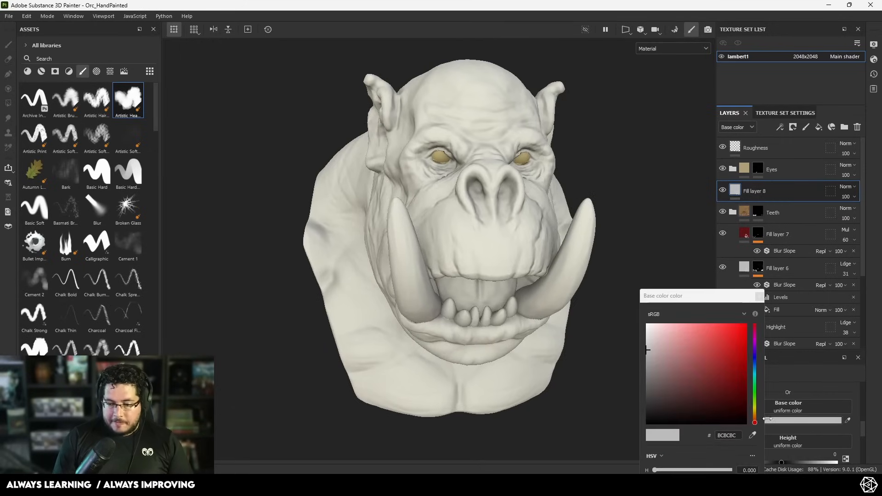
# Cycle through the single-channel views of the bust and leave the viewport on Base color
pyautogui.keyDown('alt'); pyautogui.moveTo(486, 278); pyautogui.dragTo(524, 254); pyautogui.keyUp('alt')
pyautogui.keyDown('alt'); pyautogui.moveTo(523, 254); pyautogui.dragTo(489, 236, button='middle'); pyautogui.keyUp('alt')
pyautogui.press('c')
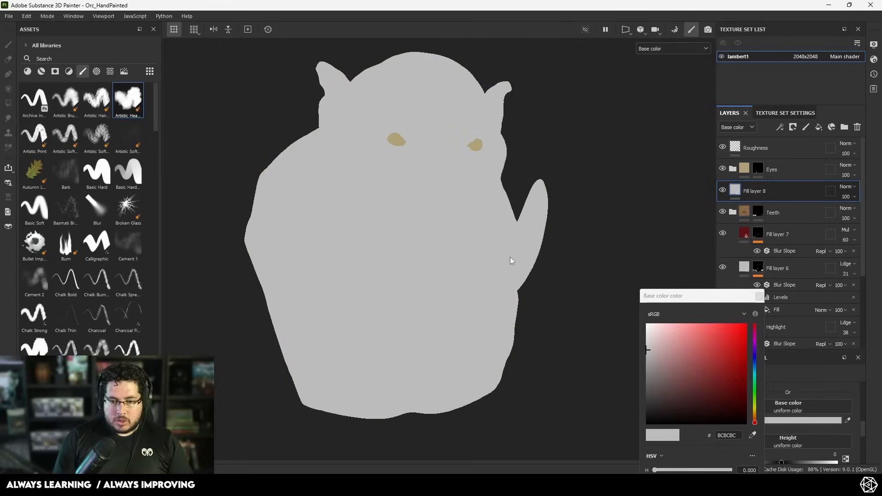
pyautogui.press('c')
pyautogui.press('c')
pyautogui.press('c')
pyautogui.press('c')
pyautogui.press('c')
pyautogui.press('c')
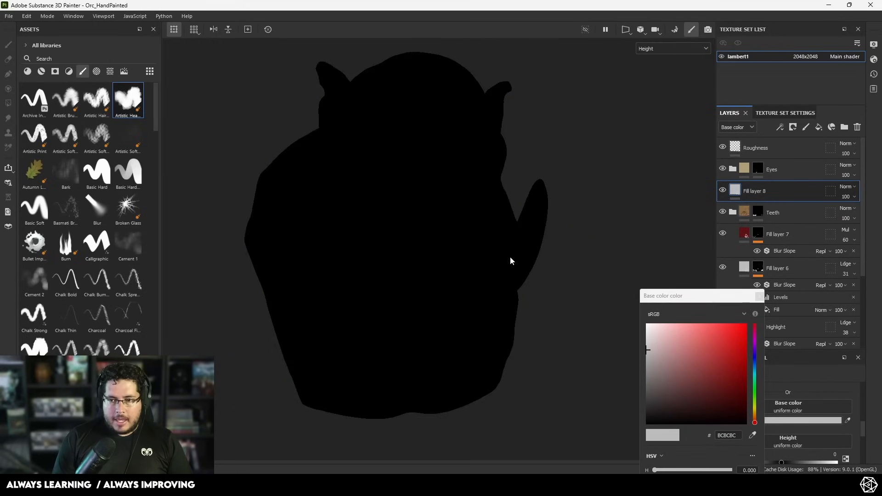
pyautogui.press('c')
pyautogui.press('c')
pyautogui.press('c')
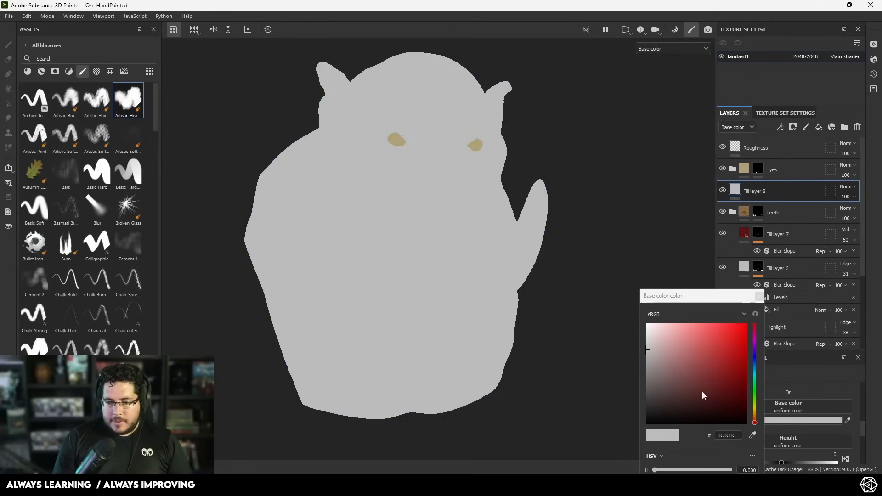
# Set the base colour of Fill layer 8 to dark blue 242949
pyautogui.click(703, 392)
pyautogui.click(754, 412)
pyautogui.click(713, 401)
pyautogui.click(755, 357)
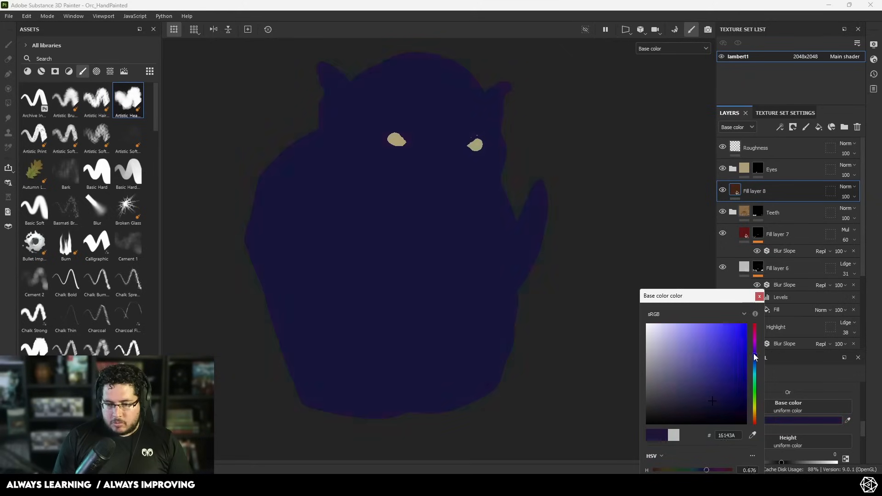
pyautogui.moveTo(754, 354); pyautogui.dragTo(756, 360)
pyautogui.moveTo(712, 401); pyautogui.dragTo(697, 396)
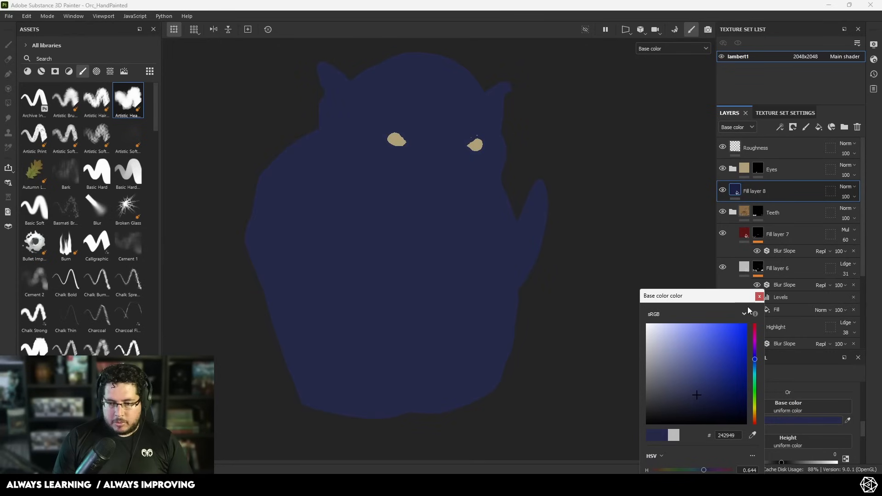
pyautogui.click(760, 296)
# Give Fill layer 8 a black mask and add a Light generator to that mask
pyautogui.rightClick(755, 191)
pyautogui.click(762, 266)
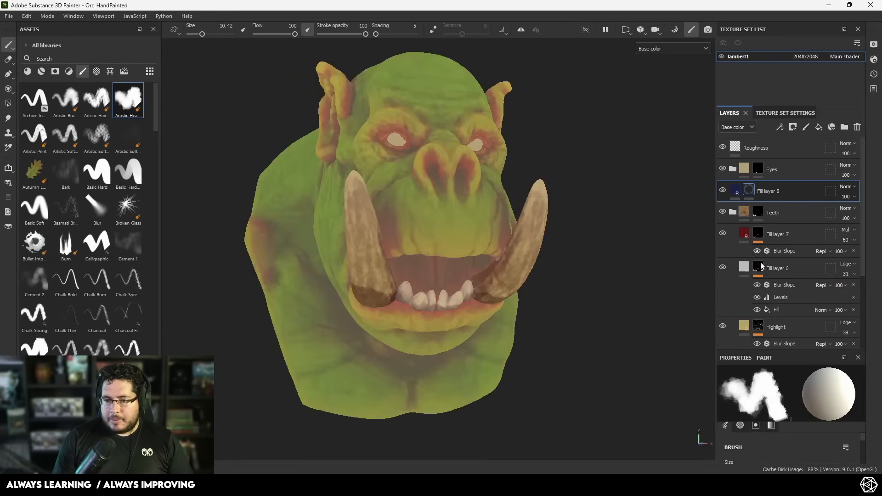
pyautogui.rightClick(749, 190)
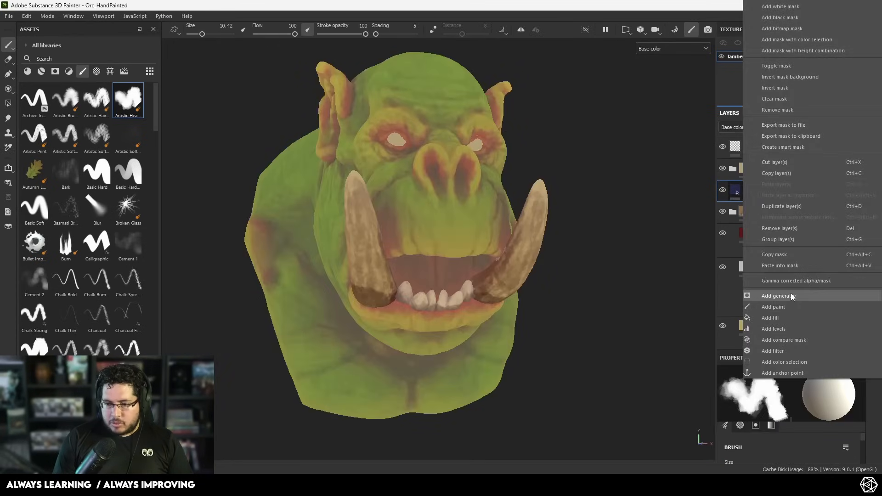
pyautogui.click(793, 297)
pyautogui.click(791, 403)
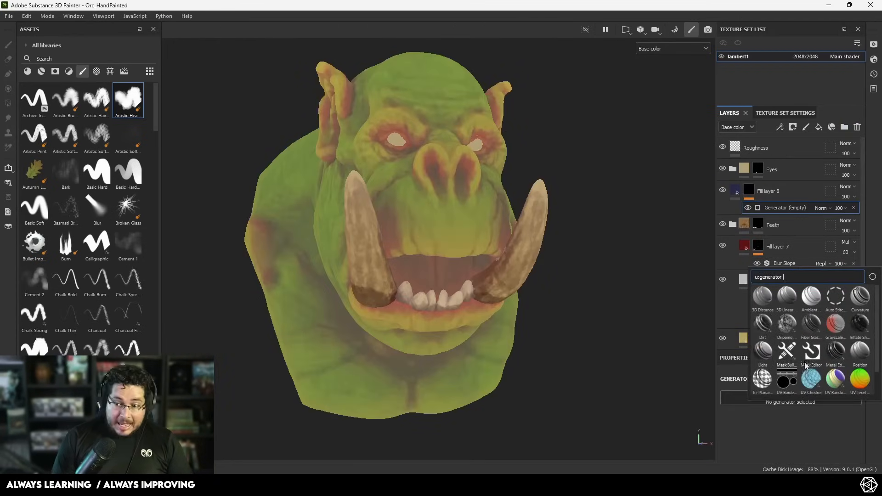
pyautogui.click(765, 359)
# Set the Light generator's Horizontal Angle to 90 and Vertical Angle to 94 so the shading falls from below
pyautogui.keyDown('alt'); pyautogui.moveTo(576, 309); pyautogui.dragTo(565, 269, button='middle'); pyautogui.keyUp('alt')
pyautogui.keyDown('alt'); pyautogui.moveTo(565, 269); pyautogui.dragTo(391, 199, button='right'); pyautogui.keyUp('alt')
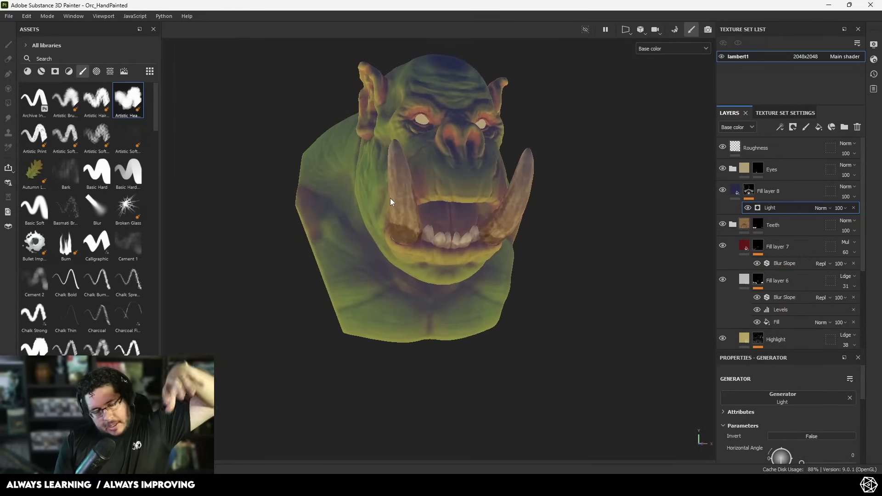
pyautogui.keyDown('alt'); pyautogui.moveTo(515, 150); pyautogui.dragTo(479, 159); pyautogui.keyUp('alt')
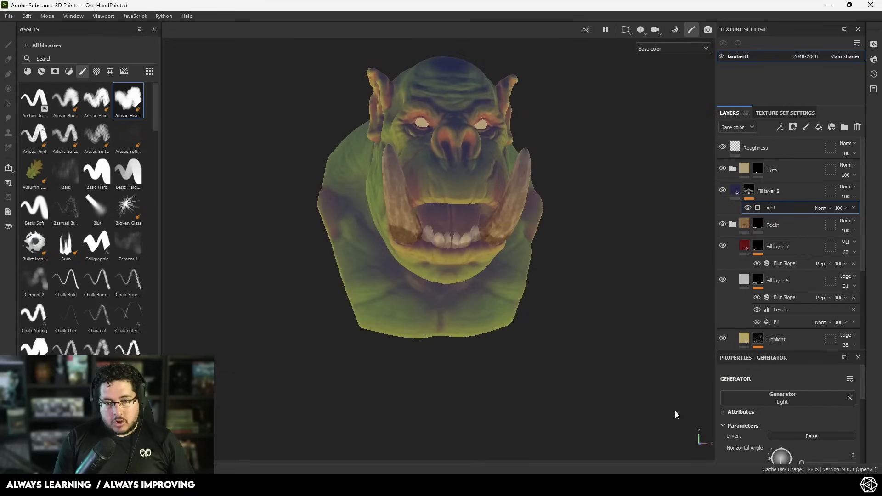
pyautogui.scroll(-3, 771, 422)
pyautogui.moveTo(785, 387); pyautogui.dragTo(783, 371)
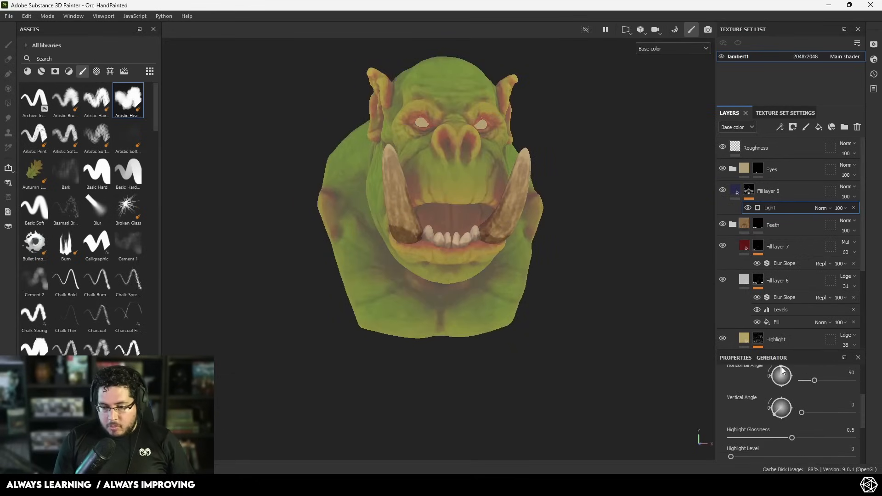
pyautogui.moveTo(777, 415); pyautogui.dragTo(780, 398)
pyautogui.keyDown('alt'); pyautogui.moveTo(598, 335); pyautogui.dragTo(662, 328); pyautogui.keyUp('alt')
pyautogui.moveTo(782, 397); pyautogui.dragTo(783, 396)
# Set the Light generator's Highlight Glossiness and Light Attenuation to 0
pyautogui.keyDown('alt'); pyautogui.moveTo(632, 317); pyautogui.dragTo(607, 326, button='right'); pyautogui.keyUp('alt')
pyautogui.scroll(3, 802, 399)
pyautogui.scroll(-2, 803, 401)
pyautogui.scroll(-3, 809, 416)
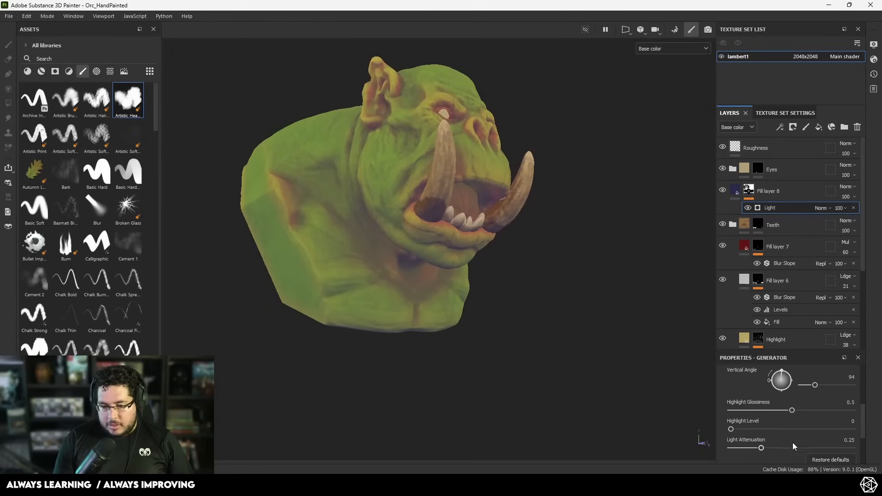
pyautogui.moveTo(793, 411); pyautogui.dragTo(708, 407)
pyautogui.keyDown('alt'); pyautogui.moveTo(543, 353); pyautogui.dragTo(442, 322); pyautogui.keyUp('alt')
pyautogui.keyDown('alt'); pyautogui.moveTo(459, 294); pyautogui.dragTo(430, 258, button='right'); pyautogui.keyUp('alt')
pyautogui.keyDown('alt'); pyautogui.moveTo(429, 258); pyautogui.dragTo(487, 276); pyautogui.keyUp('alt')
pyautogui.keyDown('alt'); pyautogui.moveTo(487, 276); pyautogui.dragTo(559, 301, button='right'); pyautogui.keyUp('alt')
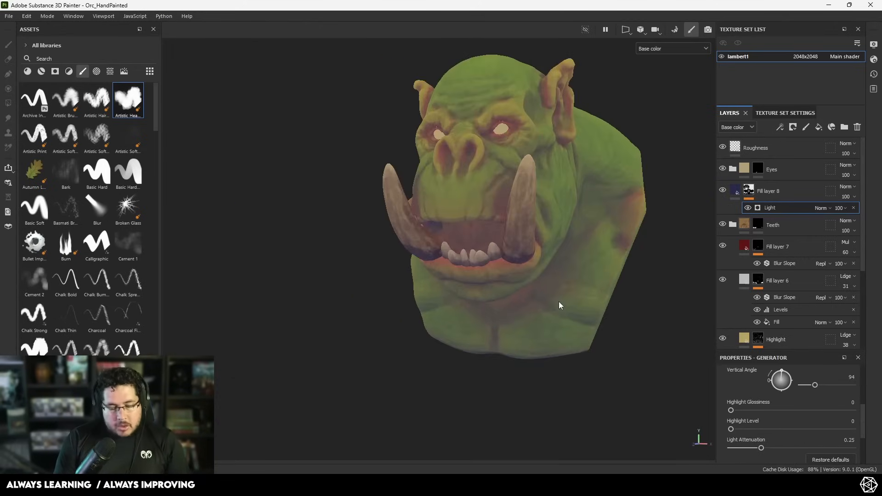
pyautogui.keyDown('alt'); pyautogui.moveTo(580, 259); pyautogui.dragTo(551, 223); pyautogui.keyUp('alt')
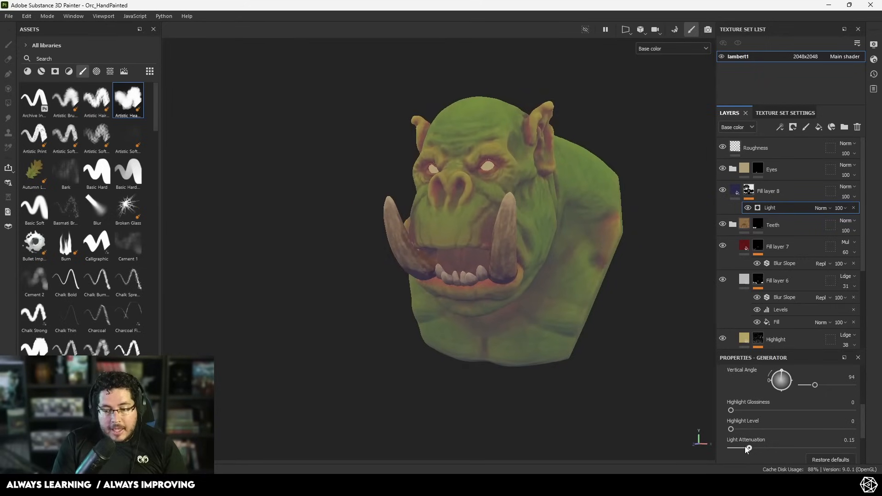
pyautogui.moveTo(746, 449); pyautogui.dragTo(694, 448)
# Return the viewport to the Material display and set Fill layer 8 to Multiply blending
pyautogui.keyDown('alt'); pyautogui.moveTo(640, 455); pyautogui.dragTo(734, 415); pyautogui.keyUp('alt')
pyautogui.keyDown('alt'); pyautogui.moveTo(593, 407); pyautogui.dragTo(567, 244); pyautogui.keyUp('alt')
pyautogui.press('m')
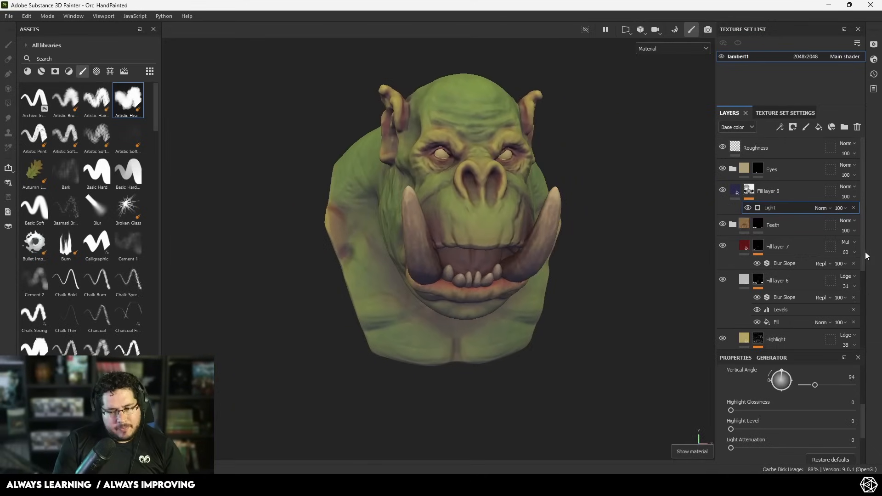
pyautogui.click(846, 187)
pyautogui.click(825, 229)
# Compare the bust with and without the blue shading of Fill layer 8
pyautogui.keyDown('alt'); pyautogui.moveTo(646, 244); pyautogui.dragTo(664, 263); pyautogui.keyUp('alt')
pyautogui.click(723, 191)
pyautogui.click(723, 190)
pyautogui.click(723, 191)
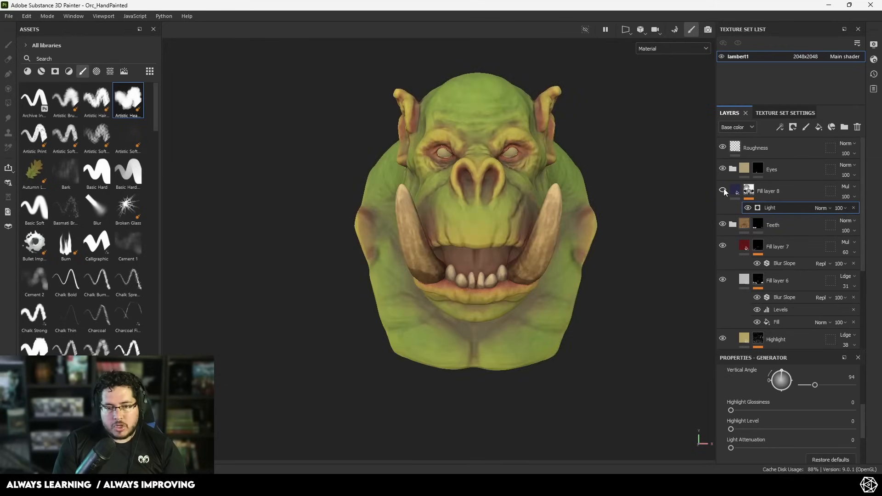
pyautogui.click(723, 190)
pyautogui.click(723, 190)
pyautogui.click(722, 191)
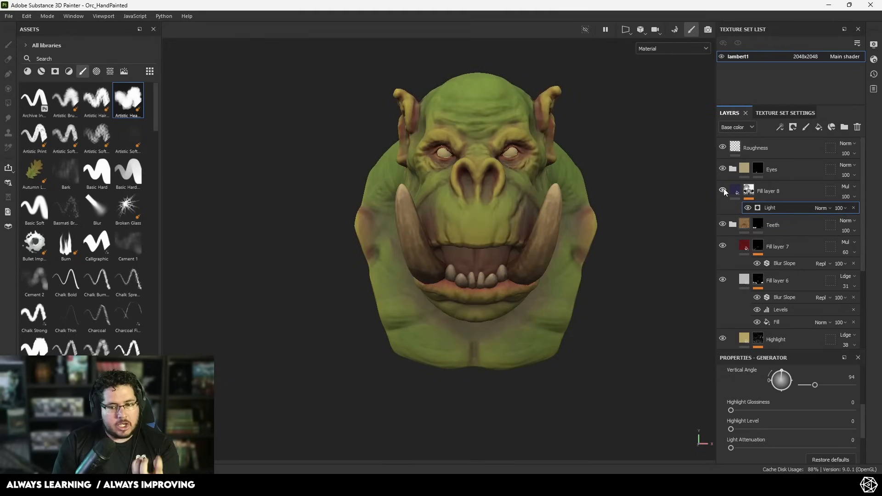
pyautogui.click(724, 191)
pyautogui.click(724, 191)
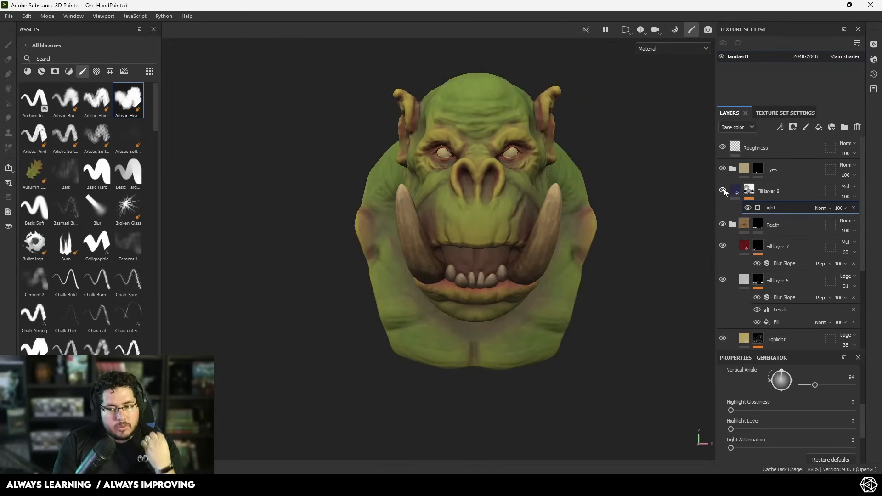
# Add a fill layer above Fill layer 8 with only the color channel active and a warm cream base colour E9C890
pyautogui.click(819, 127)
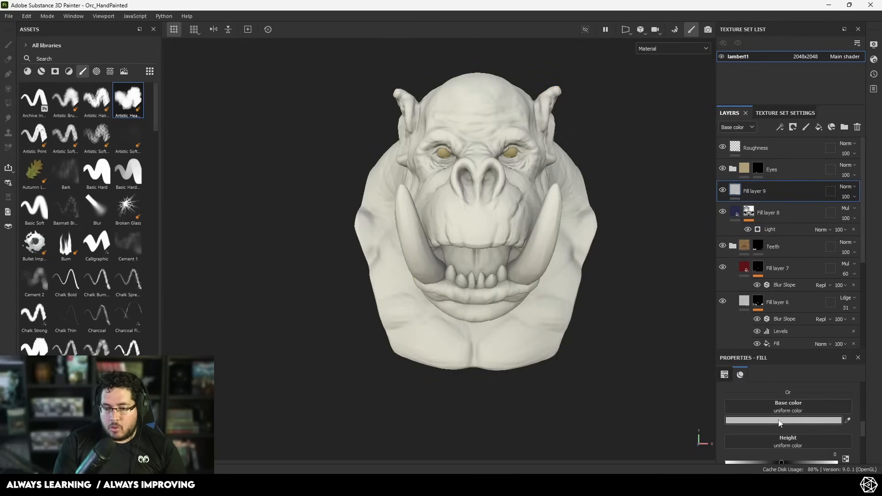
pyautogui.click(780, 421)
pyautogui.scroll(3, 800, 409)
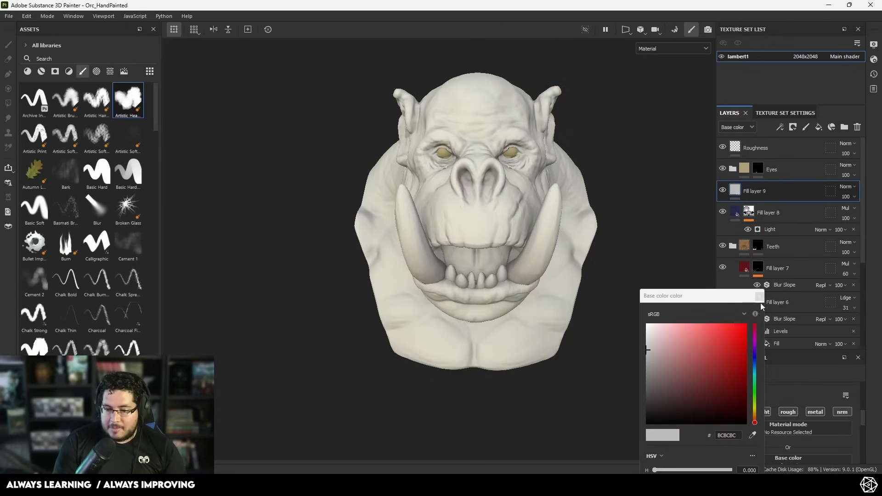
pyautogui.scroll(-1, 753, 432)
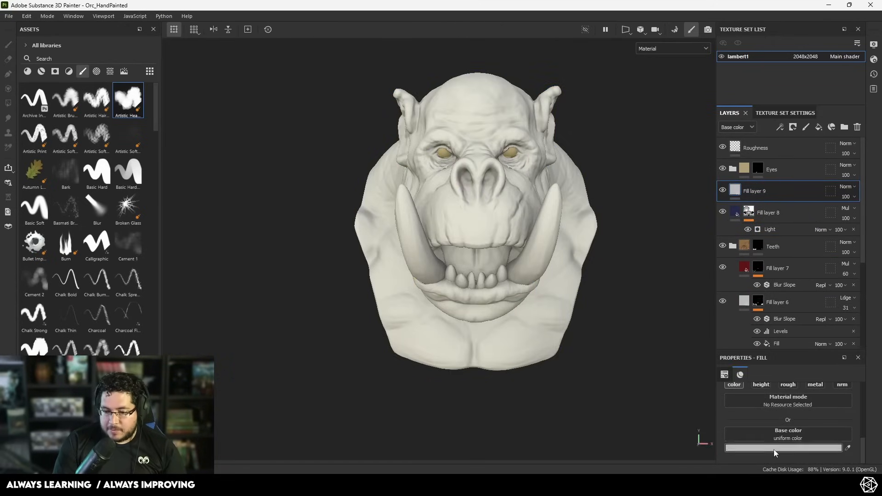
pyautogui.click(774, 450)
pyautogui.click(703, 341)
pyautogui.click(755, 410)
pyautogui.click(675, 335)
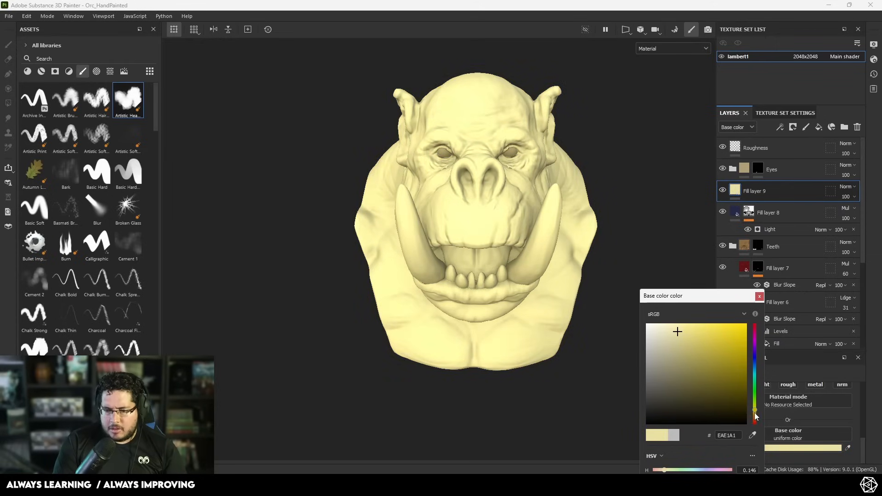
pyautogui.click(756, 415)
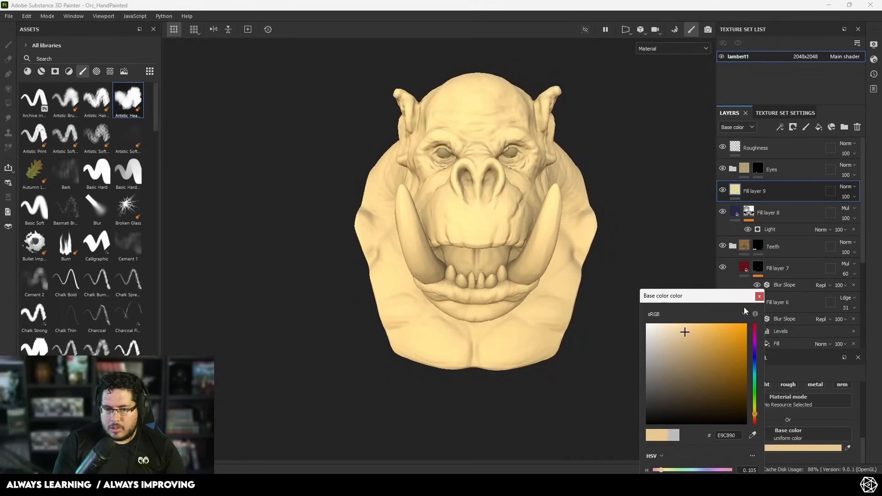
# Add a black mask to Fill layer 9
pyautogui.rightClick(749, 192)
pyautogui.click(781, 19)
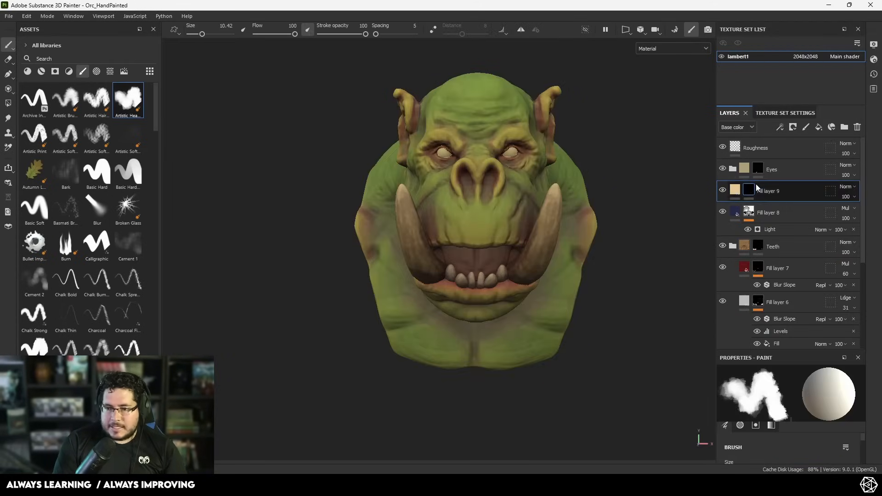
pyautogui.rightClick(752, 187)
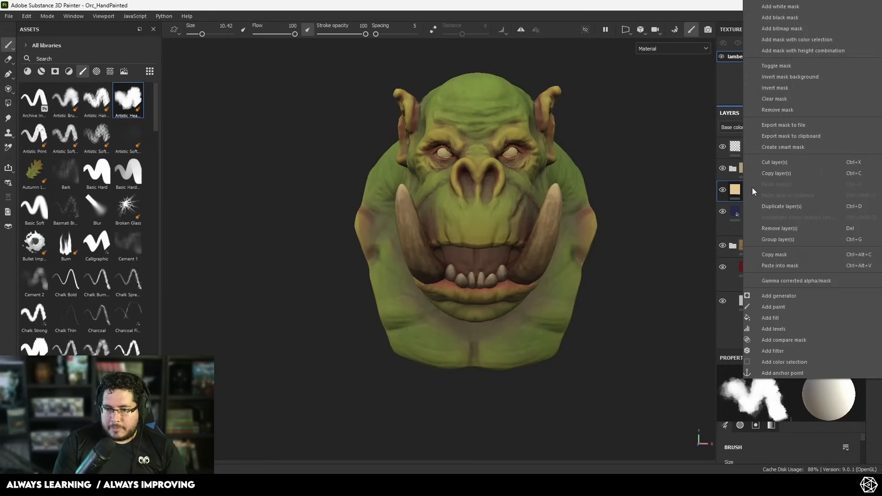
pyautogui.click(781, 318)
pyautogui.click(788, 414)
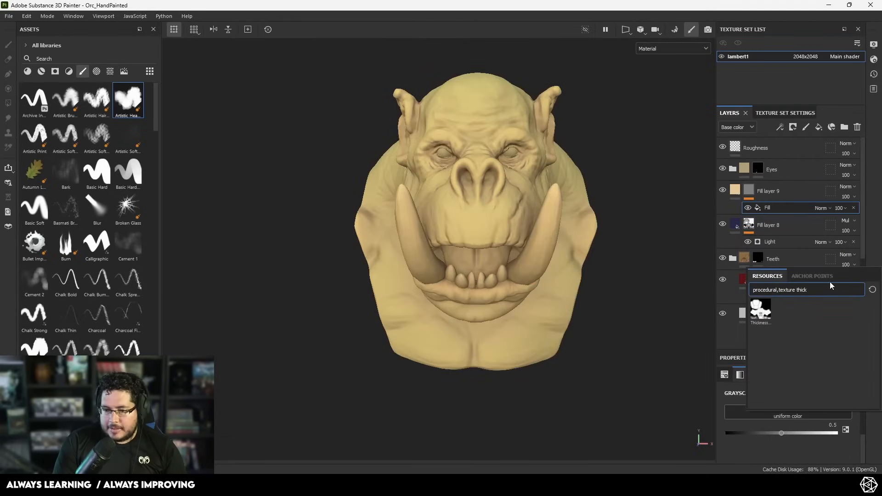
pyautogui.click(761, 311)
# Add a Light generator to Fill layer 9's mask and set its Vertical Angle to 267
pyautogui.rightClick(769, 189)
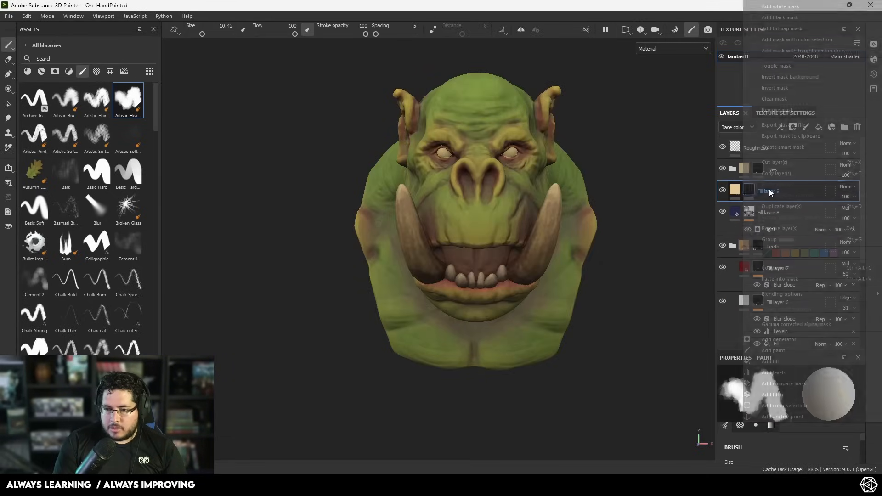
pyautogui.click(788, 351)
pyautogui.click(791, 398)
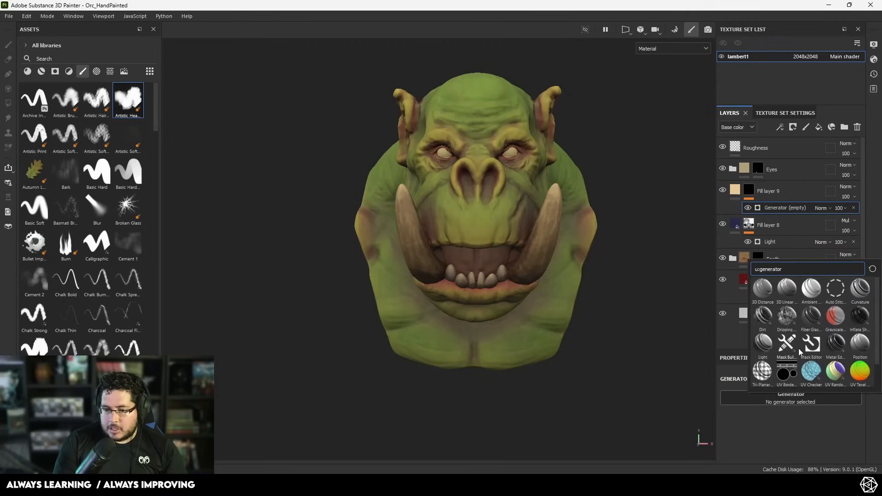
pyautogui.click(763, 346)
pyautogui.scroll(-2, 780, 432)
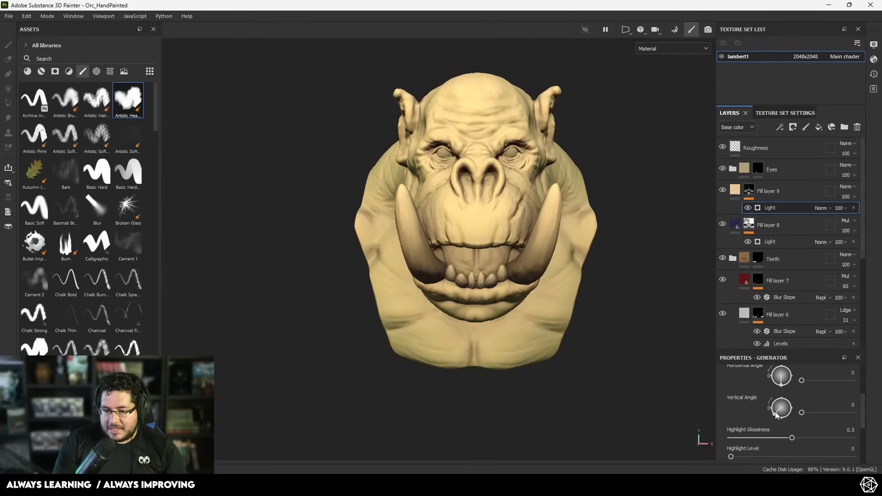
pyautogui.moveTo(775, 412); pyautogui.dragTo(782, 420)
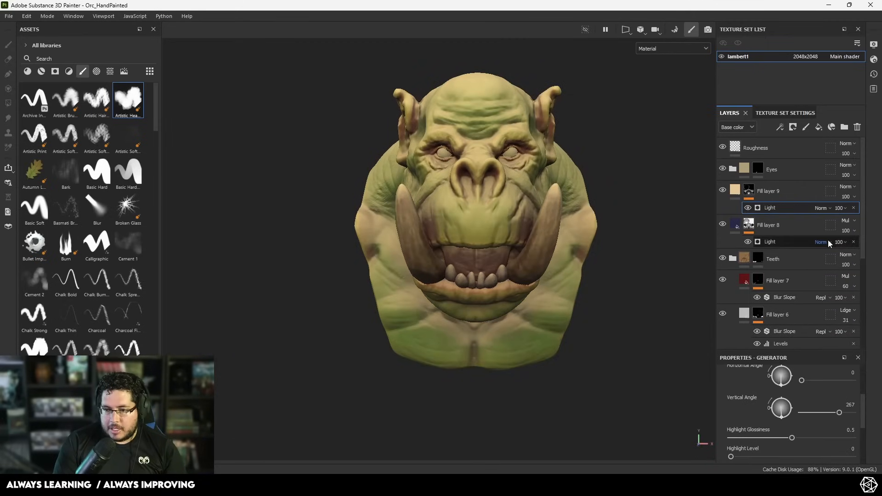
# Set Fill layer 9 to Linear dodge (Add) blending with an opacity of 35
pyautogui.click(846, 186)
pyautogui.click(848, 270)
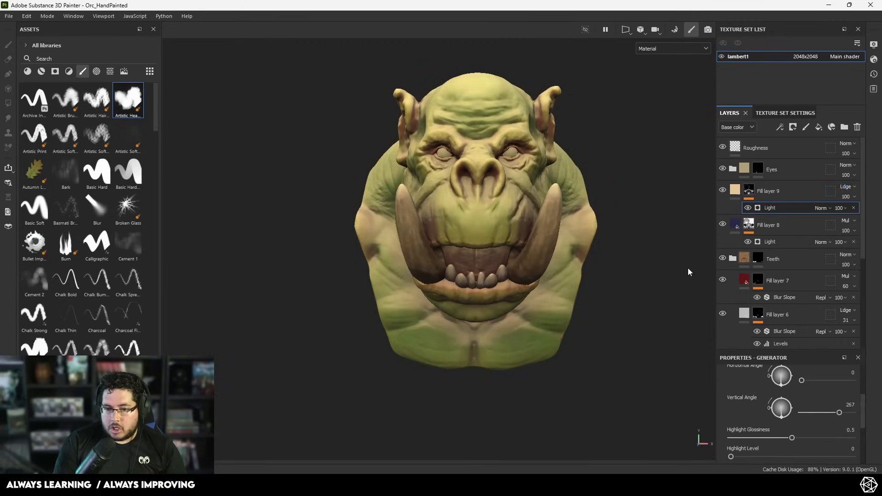
pyautogui.keyDown('alt'); pyautogui.moveTo(688, 268); pyautogui.dragTo(553, 252); pyautogui.keyUp('alt')
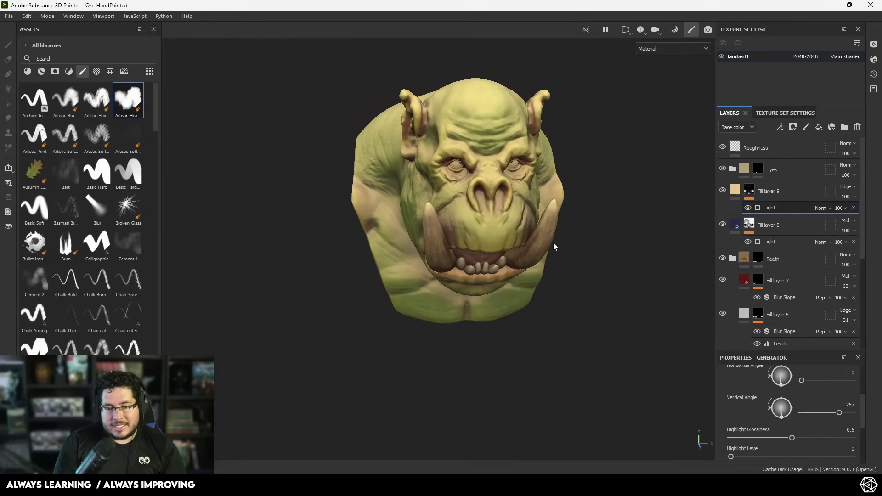
pyautogui.keyDown('alt'); pyautogui.moveTo(585, 267); pyautogui.dragTo(535, 276); pyautogui.keyUp('alt')
pyautogui.keyDown('alt'); pyautogui.moveTo(552, 276); pyautogui.dragTo(585, 294, button='right'); pyautogui.keyUp('alt')
pyautogui.keyDown('alt'); pyautogui.moveTo(585, 294); pyautogui.dragTo(597, 305, button='middle'); pyautogui.keyUp('alt')
pyautogui.keyDown('alt'); pyautogui.moveTo(579, 289); pyautogui.dragTo(570, 257); pyautogui.keyUp('alt')
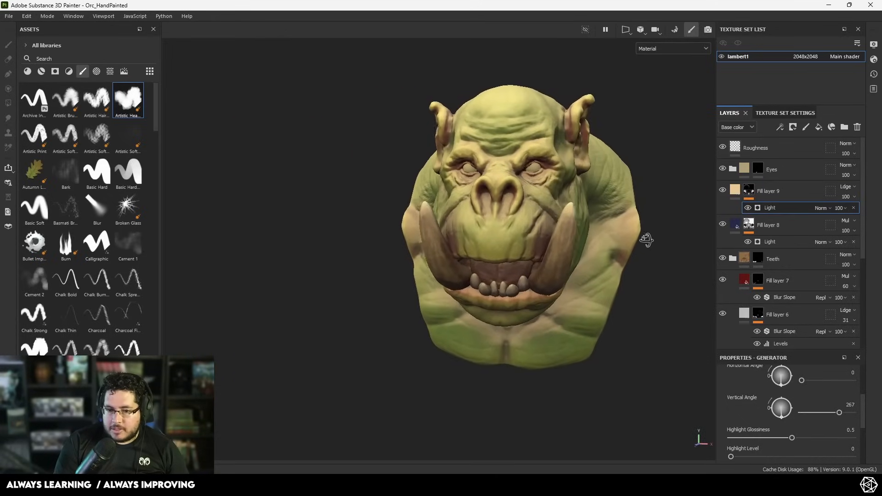
pyautogui.moveTo(852, 215)
pyautogui.mouseDown()
pyautogui.moveTo(839, 215)
pyautogui.moveTo(853, 214)
pyautogui.mouseUp()
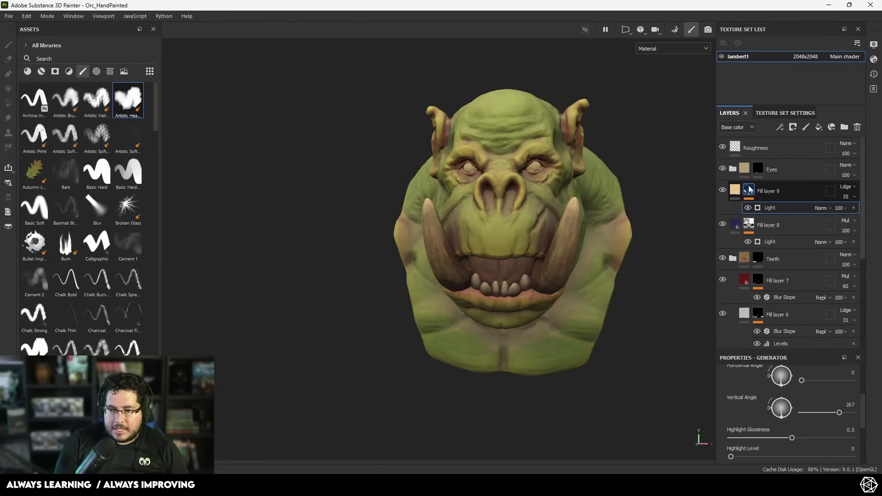
# Change Fill layer 9's base colour to the pale yellow E9E58E
pyautogui.click(749, 198)
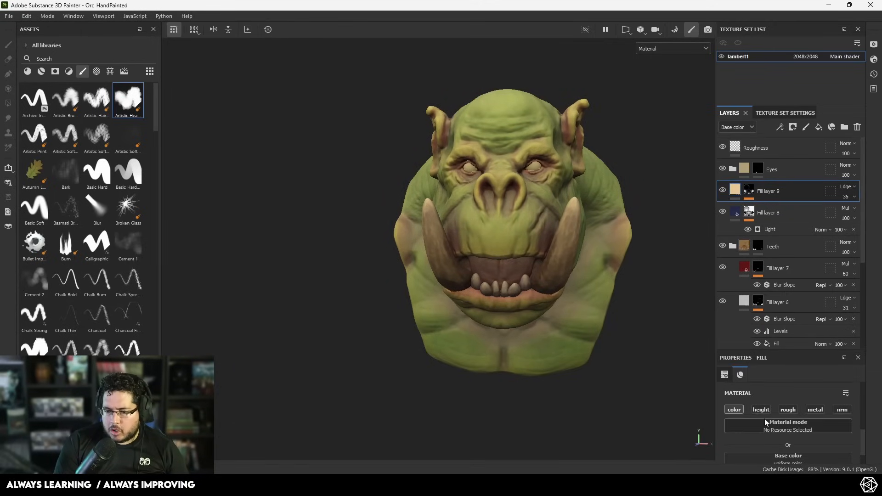
pyautogui.scroll(-1, 789, 414)
pyautogui.click(778, 434)
pyautogui.moveTo(756, 421); pyautogui.dragTo(756, 409)
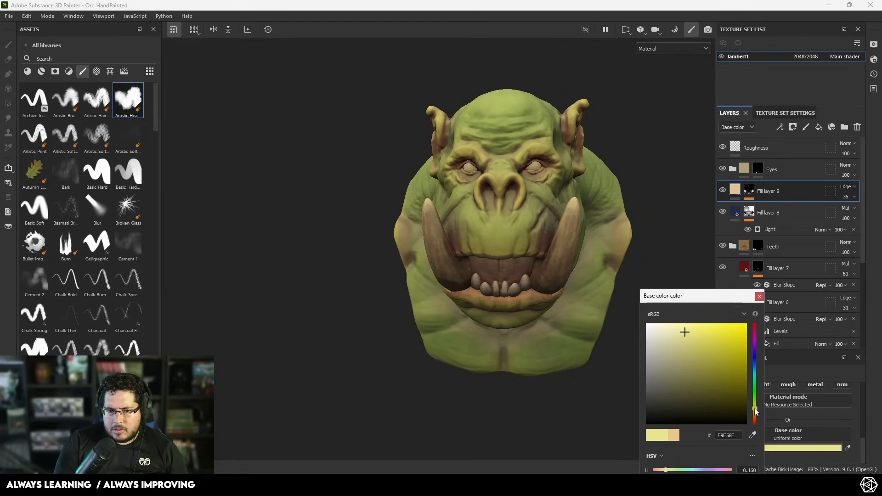
pyautogui.click(759, 296)
pyautogui.hotkey('ctrl', 'v')
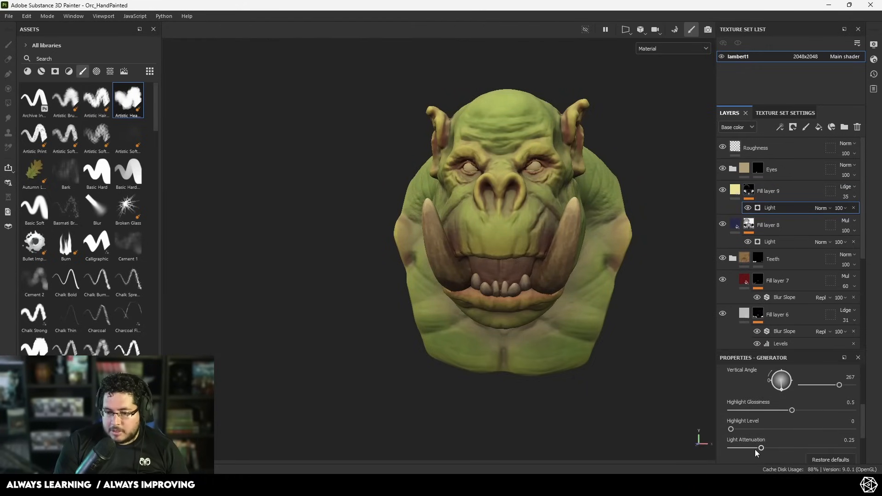
# Set the Light generator's Light Attenuation to 0.56 and Highlight Glossiness to 0.65, and adjust its Highlight Level
pyautogui.moveTo(757, 453); pyautogui.dragTo(808, 442)
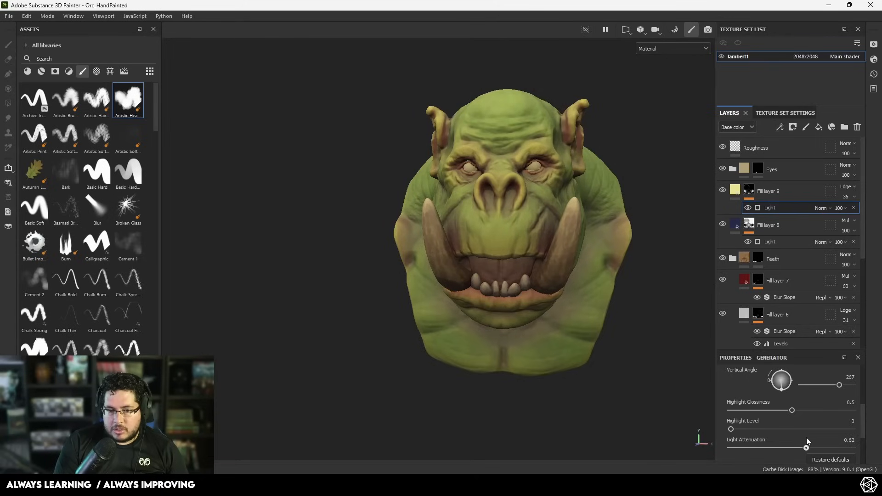
pyautogui.keyDown('alt'); pyautogui.moveTo(483, 237); pyautogui.dragTo(526, 255); pyautogui.keyUp('alt')
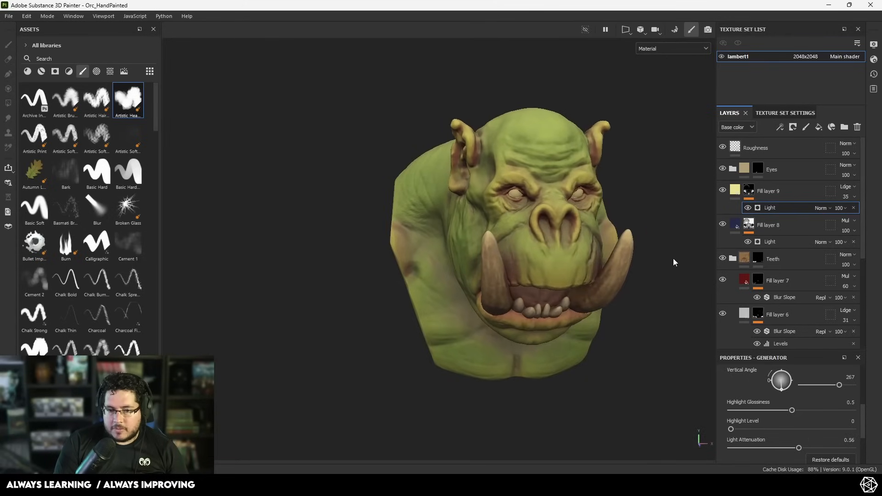
pyautogui.moveTo(784, 410); pyautogui.dragTo(810, 415)
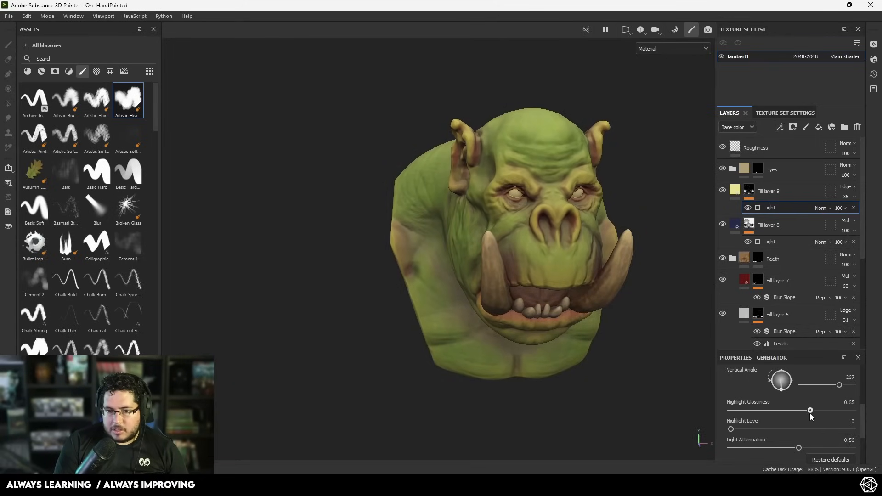
pyautogui.moveTo(732, 429); pyautogui.dragTo(799, 416)
pyautogui.keyDown('alt'); pyautogui.moveTo(678, 345); pyautogui.dragTo(642, 338); pyautogui.keyUp('alt')
pyautogui.keyDown('alt'); pyautogui.moveTo(641, 338); pyautogui.dragTo(655, 347, button='right'); pyautogui.keyUp('alt')
# Add a Blur Slope filter to Fill layer 9's mask above the Light generator
pyautogui.click(751, 190)
pyautogui.rightClick(751, 190)
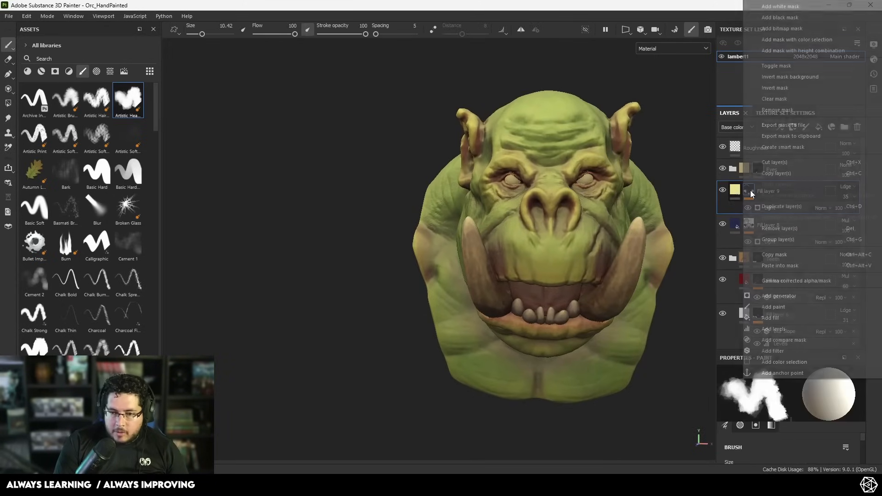
pyautogui.click(775, 350)
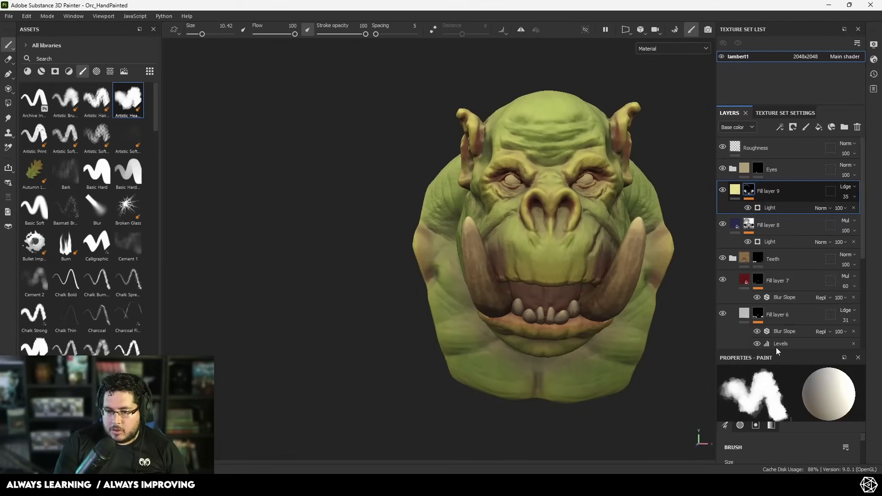
pyautogui.click(776, 400)
pyautogui.click(764, 324)
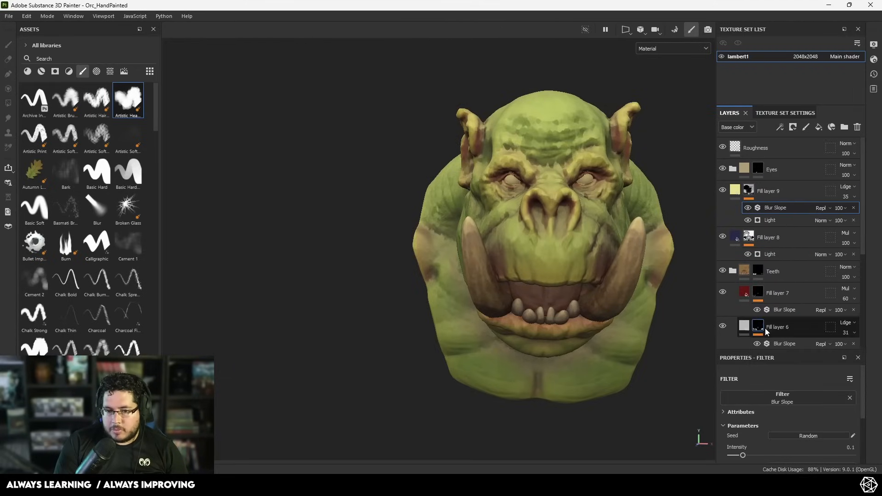
# Try Intensity Divider values of 100 and 10 on the Blur Slope filter, keeping 10
pyautogui.scroll(-2, 779, 414)
pyautogui.click(792, 416)
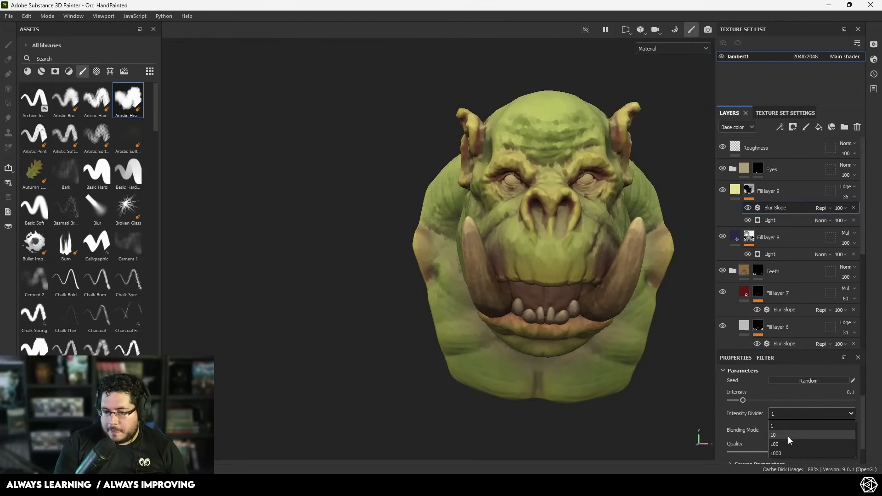
pyautogui.click(788, 454)
pyautogui.keyDown('alt'); pyautogui.moveTo(644, 257); pyautogui.dragTo(654, 294); pyautogui.keyUp('alt')
pyautogui.keyDown('alt'); pyautogui.moveTo(653, 294); pyautogui.dragTo(704, 340, button='right'); pyautogui.keyUp('alt')
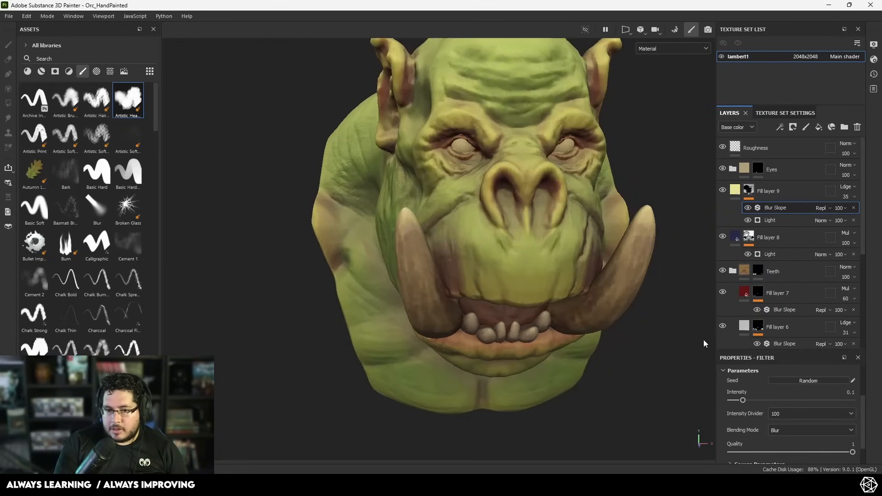
pyautogui.keyDown('alt'); pyautogui.moveTo(704, 340); pyautogui.dragTo(711, 361, button='middle'); pyautogui.keyUp('alt')
pyautogui.click(792, 415)
pyautogui.click(784, 436)
pyautogui.keyDown('alt'); pyautogui.moveTo(630, 294); pyautogui.dragTo(646, 315); pyautogui.keyUp('alt')
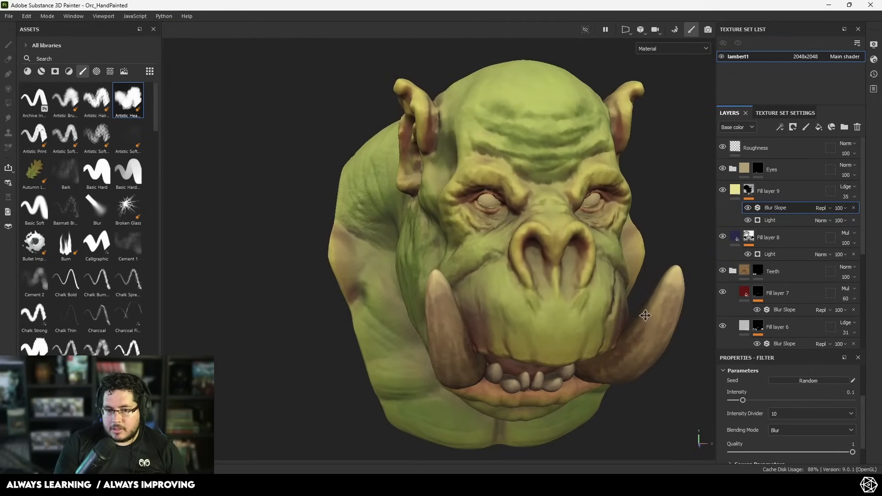
pyautogui.keyDown('alt'); pyautogui.moveTo(646, 314); pyautogui.dragTo(660, 263, button='right'); pyautogui.keyUp('alt')
# Lower Fill layer 9's opacity to 19 and try Multiply, Overlay and Linear burn blending on it
pyautogui.click(845, 196)
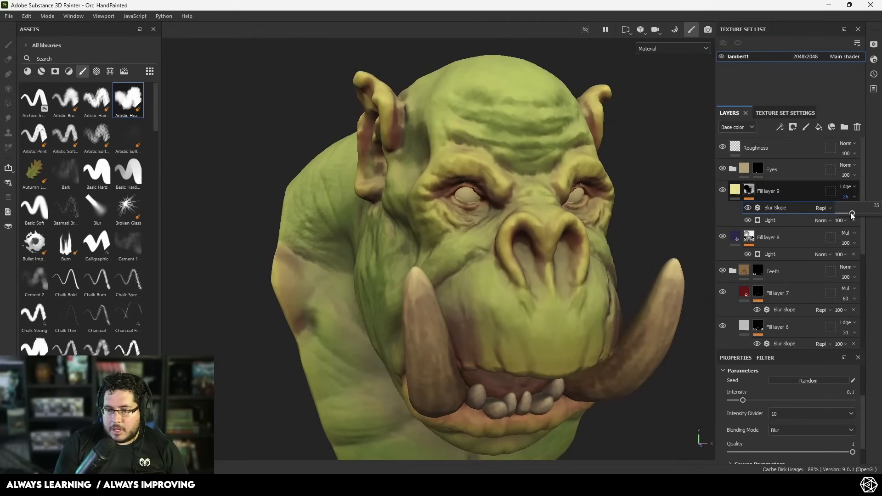
pyautogui.moveTo(852, 213); pyautogui.dragTo(845, 214)
pyautogui.click(847, 187)
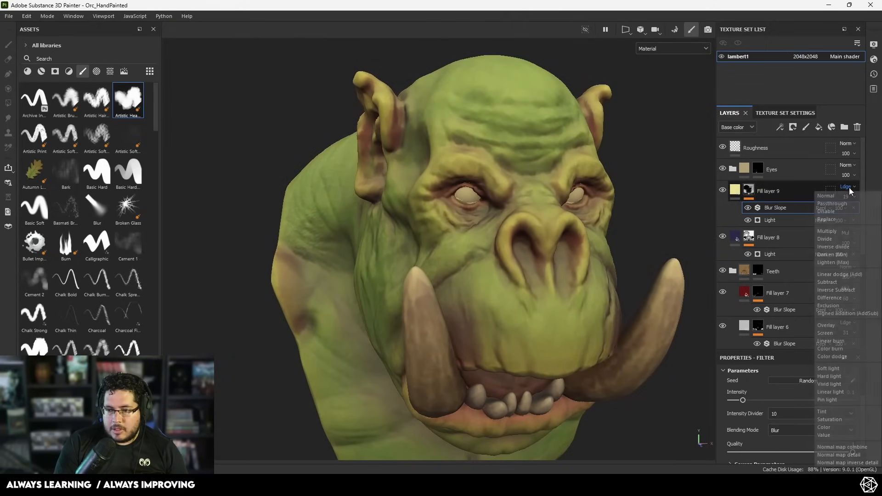
pyautogui.click(833, 232)
pyautogui.click(847, 187)
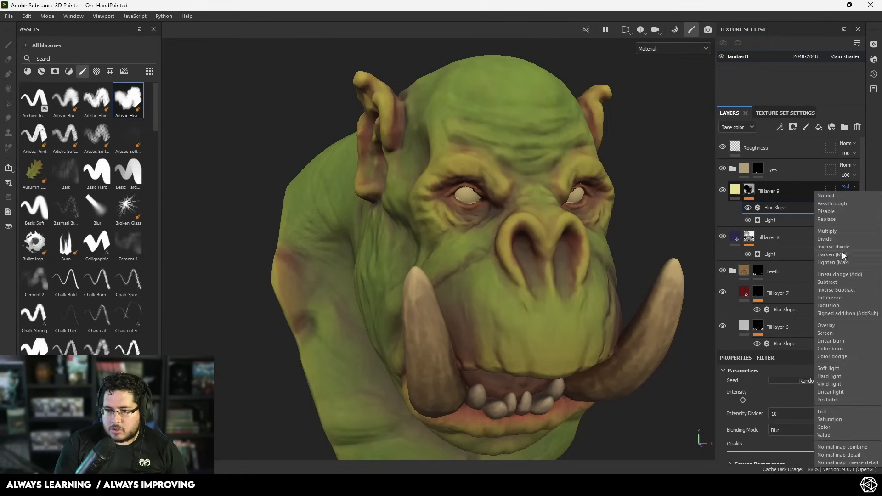
pyautogui.click(837, 325)
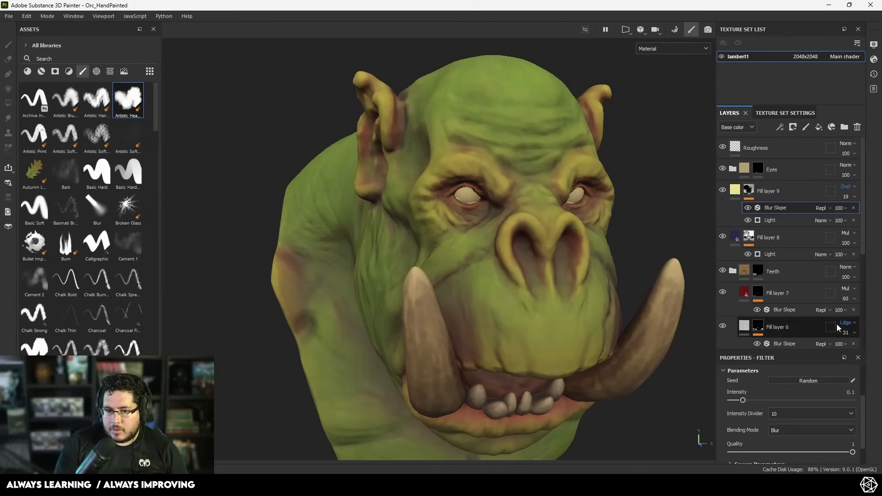
pyautogui.click(848, 188)
pyautogui.click(838, 344)
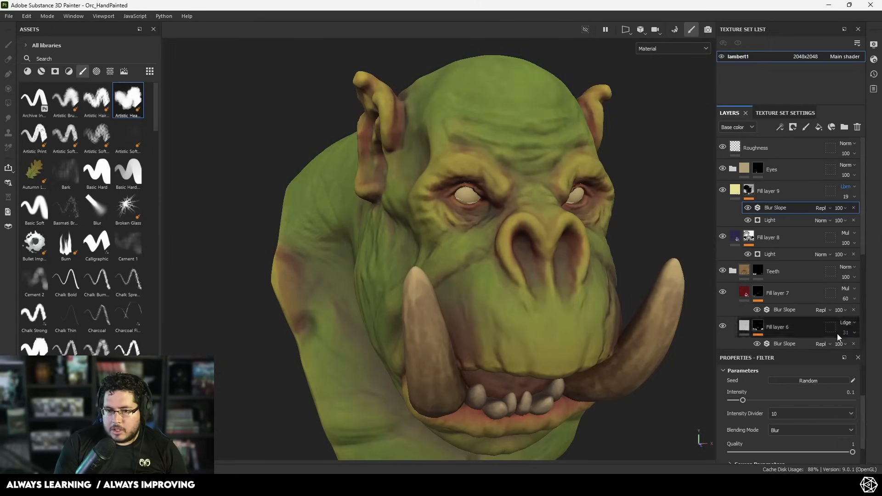
# Set Fill layer 9 to Overlay blending with an opacity of 90
pyautogui.click(846, 188)
pyautogui.click(839, 327)
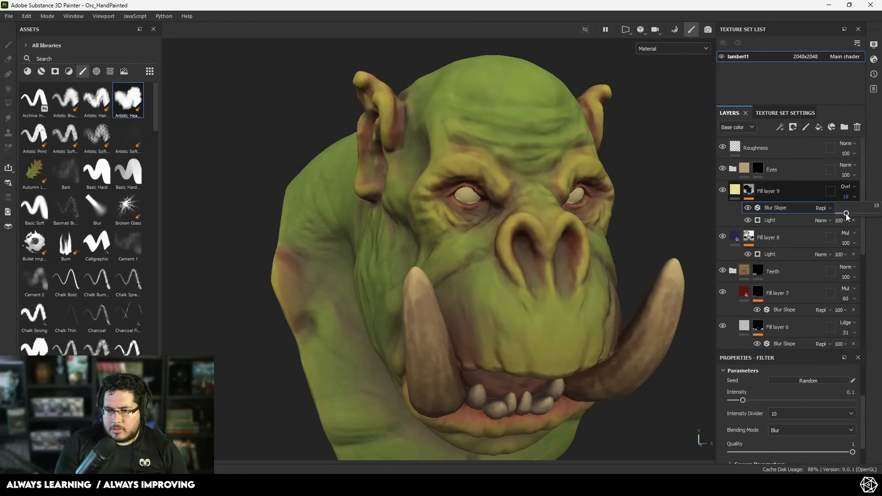
pyautogui.moveTo(847, 214); pyautogui.dragTo(875, 212)
# Compare the bust with and without the warm light of Fill layer 9
pyautogui.keyDown('alt'); pyautogui.moveTo(561, 202); pyautogui.dragTo(374, 193, button='right'); pyautogui.keyUp('alt')
pyautogui.keyDown('alt'); pyautogui.moveTo(374, 194); pyautogui.dragTo(557, 213); pyautogui.keyUp('alt')
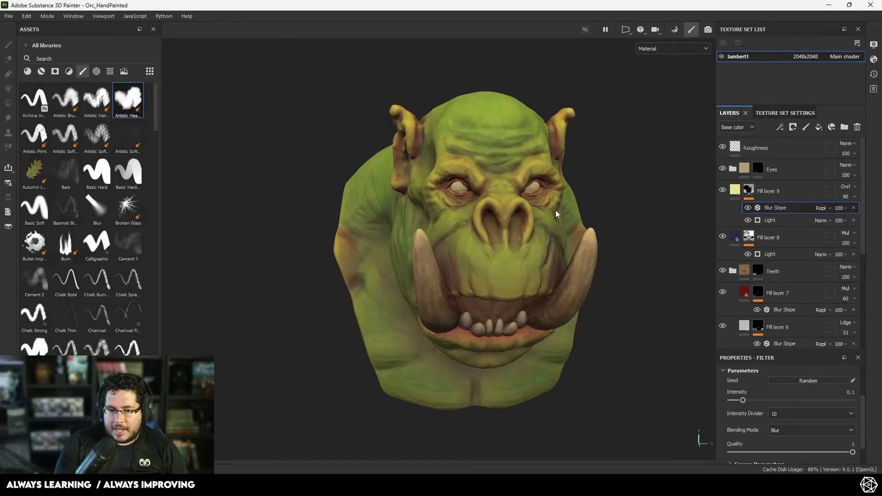
pyautogui.click(723, 190)
pyautogui.click(723, 190)
pyautogui.keyDown('alt'); pyautogui.moveTo(665, 216); pyautogui.dragTo(576, 245); pyautogui.keyUp('alt')
# Display only the Base color channel and examine the painted shading from several angles and distances
pyautogui.press('c')
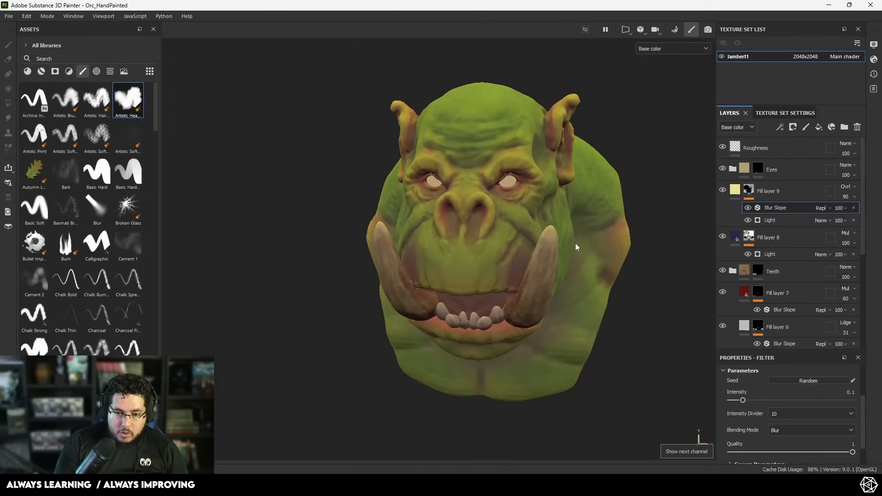
pyautogui.keyDown('alt'); pyautogui.moveTo(512, 225); pyautogui.dragTo(595, 237); pyautogui.keyUp('alt')
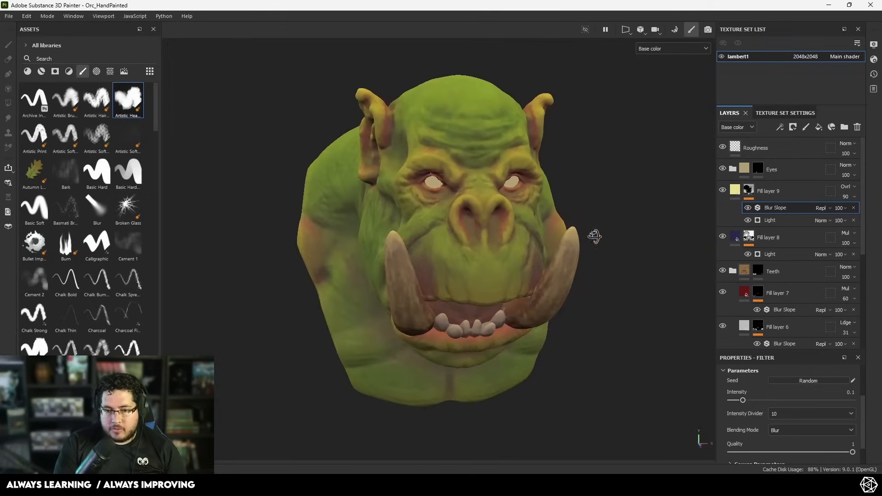
pyautogui.keyDown('alt'); pyautogui.moveTo(595, 237); pyautogui.dragTo(538, 238, button='right'); pyautogui.keyUp('alt')
pyautogui.keyDown('alt'); pyautogui.moveTo(538, 239); pyautogui.dragTo(606, 179, button='middle'); pyautogui.keyUp('alt')
pyautogui.keyDown('alt'); pyautogui.moveTo(607, 180); pyautogui.dragTo(460, 225); pyautogui.keyUp('alt')
pyautogui.keyDown('alt'); pyautogui.moveTo(459, 225); pyautogui.dragTo(248, 219, button='right'); pyautogui.keyUp('alt')
pyautogui.keyDown('alt'); pyautogui.moveTo(317, 179); pyautogui.dragTo(556, 231); pyautogui.keyUp('alt')
pyautogui.keyDown('alt'); pyautogui.moveTo(555, 231); pyautogui.dragTo(867, 418, button='right'); pyautogui.keyUp('alt')
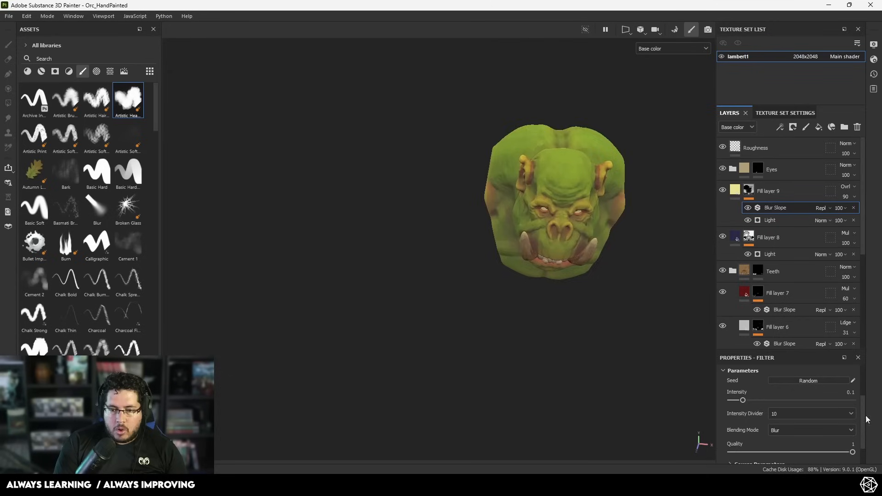
pyautogui.keyDown('alt'); pyautogui.moveTo(692, 301); pyautogui.dragTo(648, 231); pyautogui.keyUp('alt')
pyautogui.keyDown('alt'); pyautogui.moveTo(648, 230); pyautogui.dragTo(593, 234, button='middle'); pyautogui.keyUp('alt')
pyautogui.keyDown('alt'); pyautogui.moveTo(593, 235); pyautogui.dragTo(570, 244); pyautogui.keyUp('alt')
pyautogui.keyDown('alt'); pyautogui.moveTo(570, 244); pyautogui.dragTo(601, 271, button='right'); pyautogui.keyUp('alt')
# Return the viewport to the Material display and examine the lit bust from the sides
pyautogui.press('m')
pyautogui.keyDown('alt'); pyautogui.moveTo(599, 272); pyautogui.dragTo(400, 207); pyautogui.keyUp('alt')
pyautogui.keyDown('alt'); pyautogui.moveTo(551, 271); pyautogui.dragTo(678, 270, button='right'); pyautogui.keyUp('alt')
pyautogui.keyDown('alt'); pyautogui.moveTo(678, 269); pyautogui.dragTo(526, 236); pyautogui.keyUp('alt')
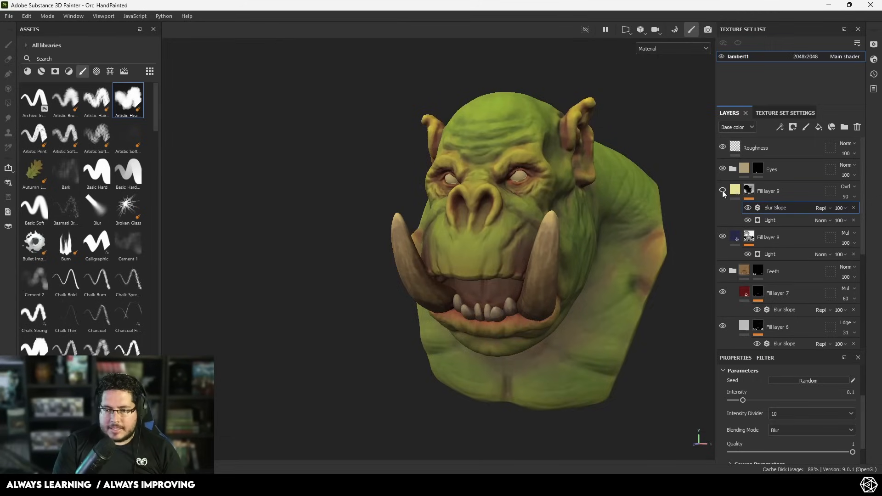
# Add a fill layer directly above Fill layer 9 with only its color channel active
pyautogui.click(819, 127)
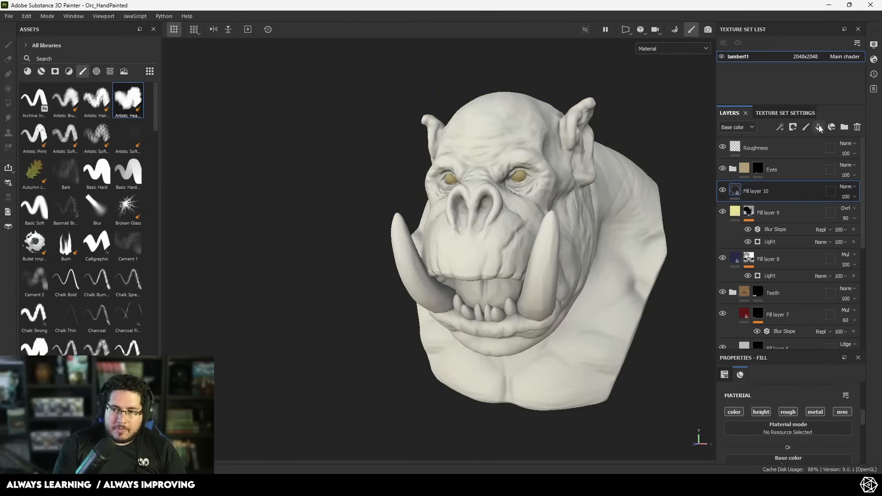
pyautogui.keyDown('alt'); pyautogui.click(732, 412); pyautogui.keyUp('alt')
pyautogui.rightClick(745, 194)
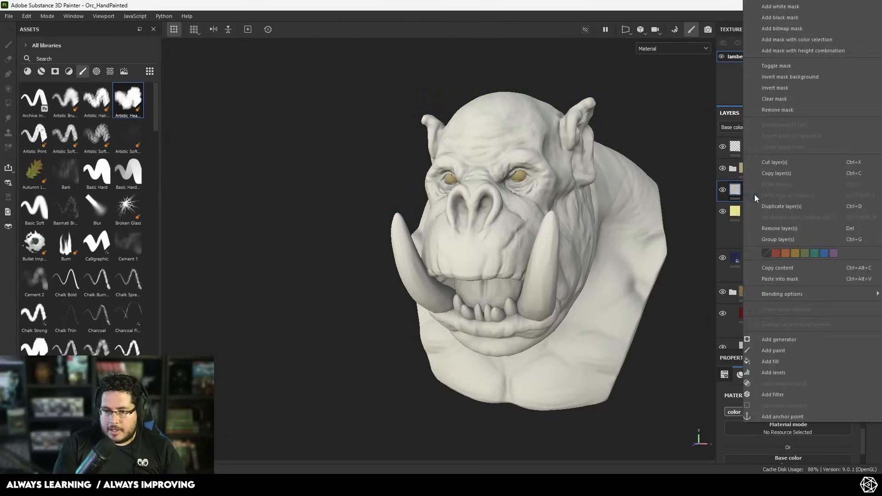
pyautogui.click(736, 424)
pyautogui.click(728, 411)
pyautogui.click(729, 411)
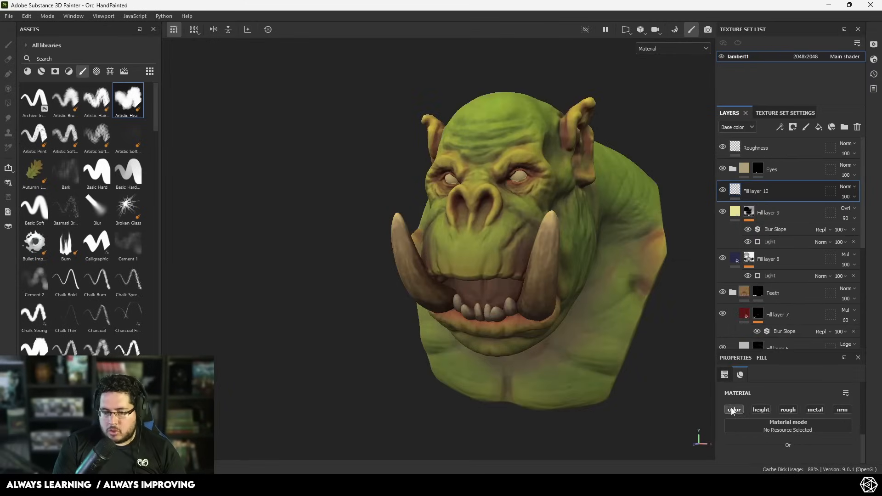
pyautogui.click(734, 410)
# Set the new fill layer's base color to a very dark red
pyautogui.click(788, 458)
pyautogui.click(690, 411)
pyautogui.moveTo(691, 411); pyautogui.dragTo(719, 412)
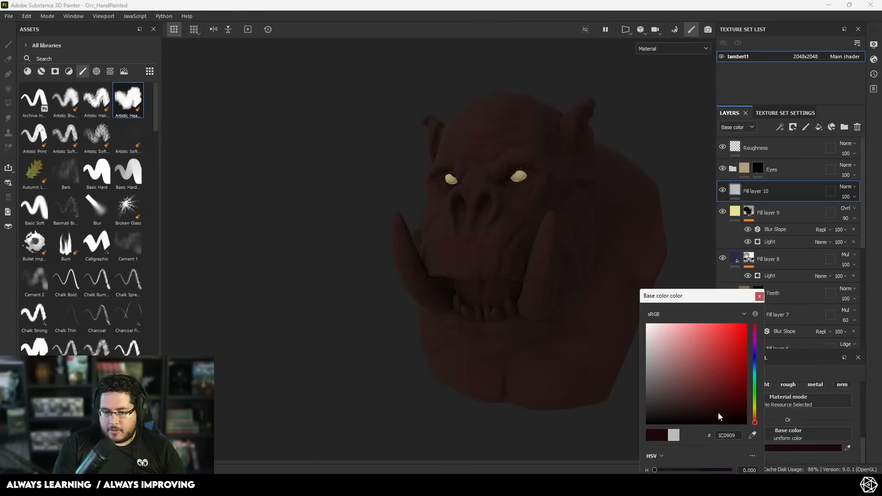
# Give Fill layer 10 a black mask containing a fill effect
pyautogui.rightClick(767, 197)
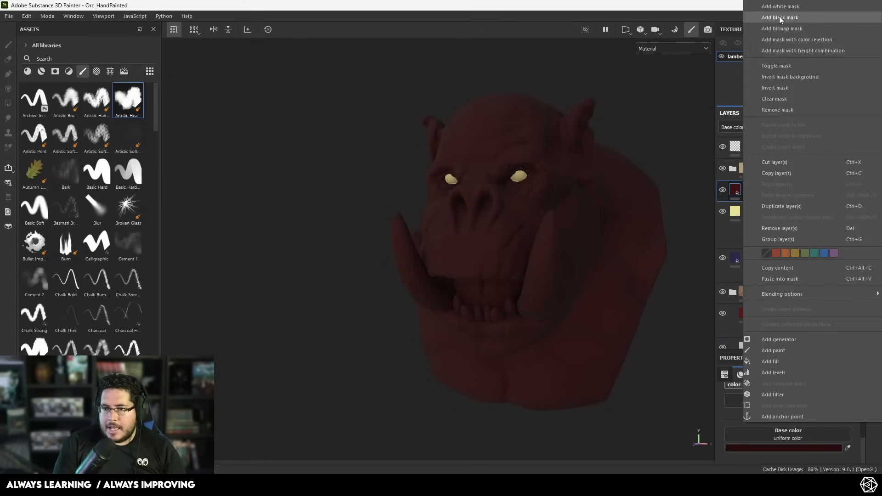
pyautogui.click(780, 18)
pyautogui.rightClick(751, 187)
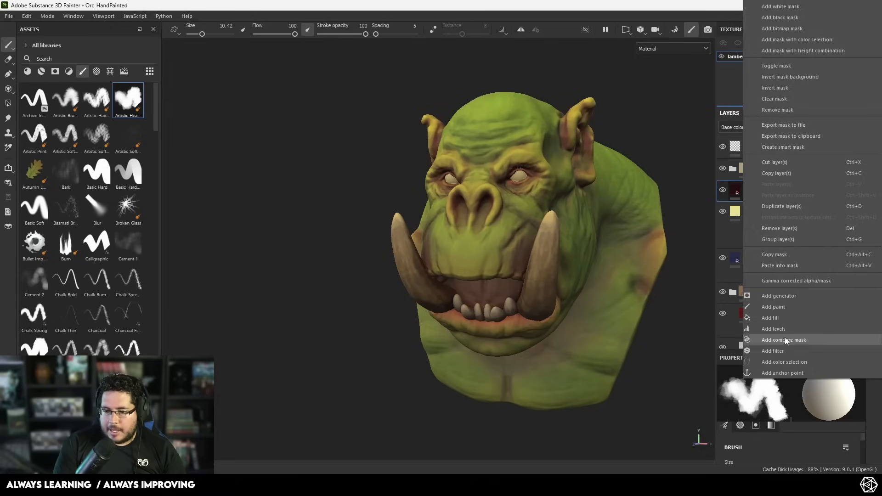
pyautogui.click(779, 318)
# Assign the mesh's Ambient Occlusion map to the grayscale fill in Fill layer 10's mask
pyautogui.click(785, 398)
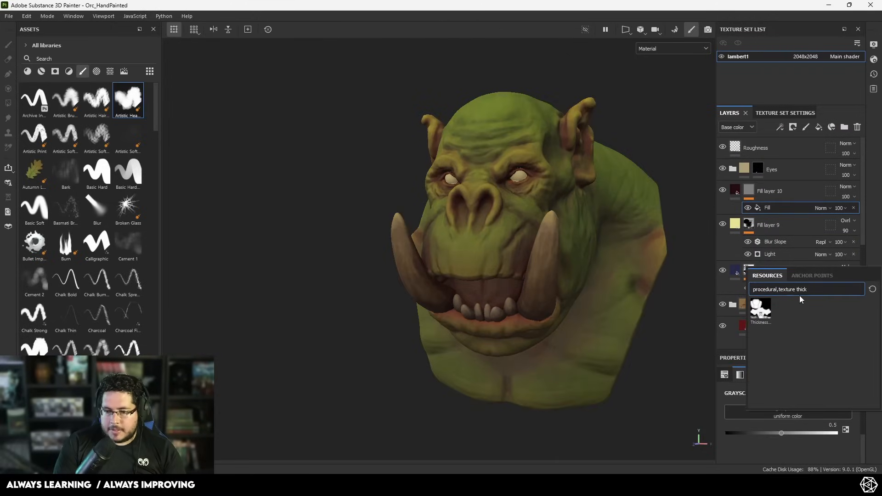
pyautogui.write('thick')
pyautogui.press('BackSpace')
pyautogui.press('BackSpace')
pyautogui.press('BackSpace')
pyautogui.press('BackSpace')
pyautogui.press('BackSpace')
pyautogui.write('ambient')
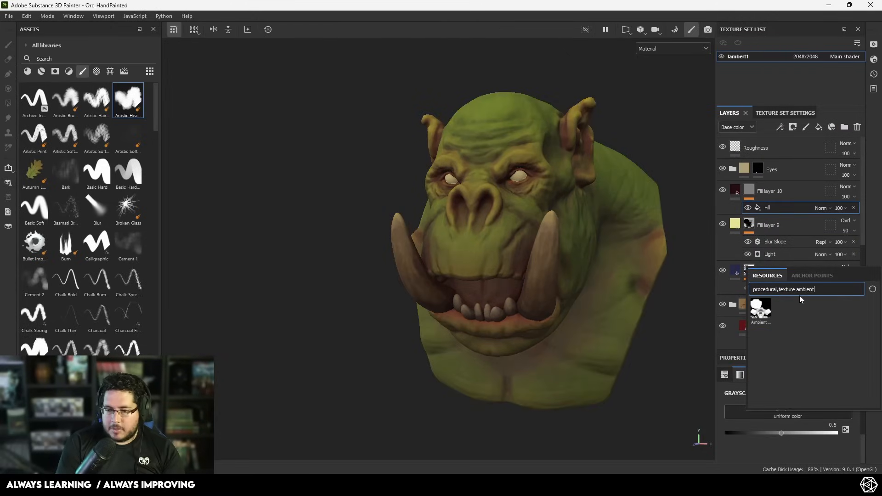
pyautogui.click(761, 309)
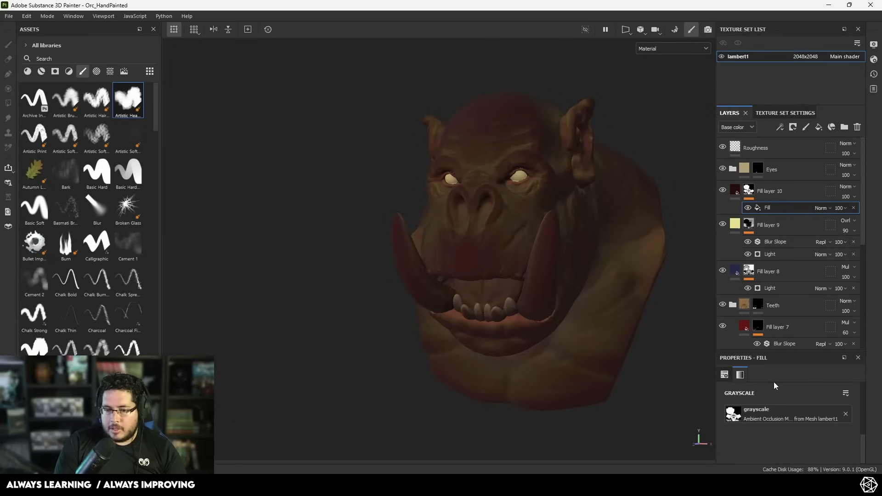
# Add a Levels effect to Fill layer 10's mask, invert it and set its midpoint to about 4.86
pyautogui.rightClick(749, 190)
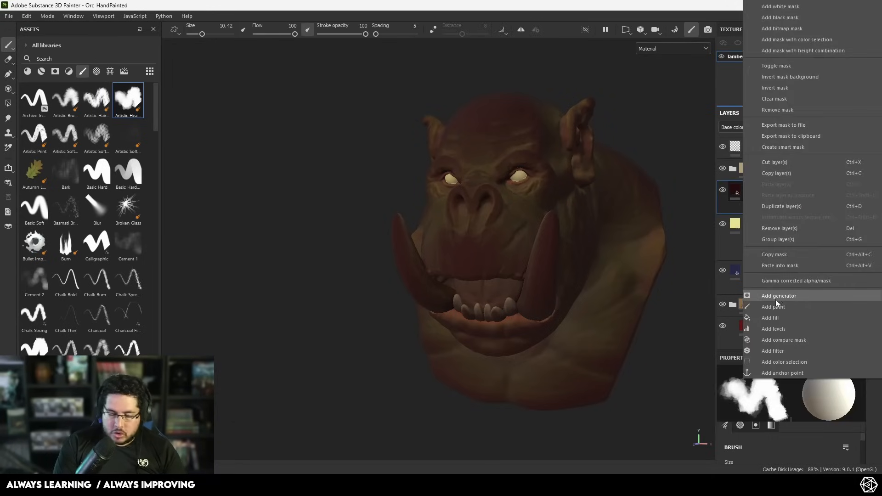
pyautogui.click(775, 329)
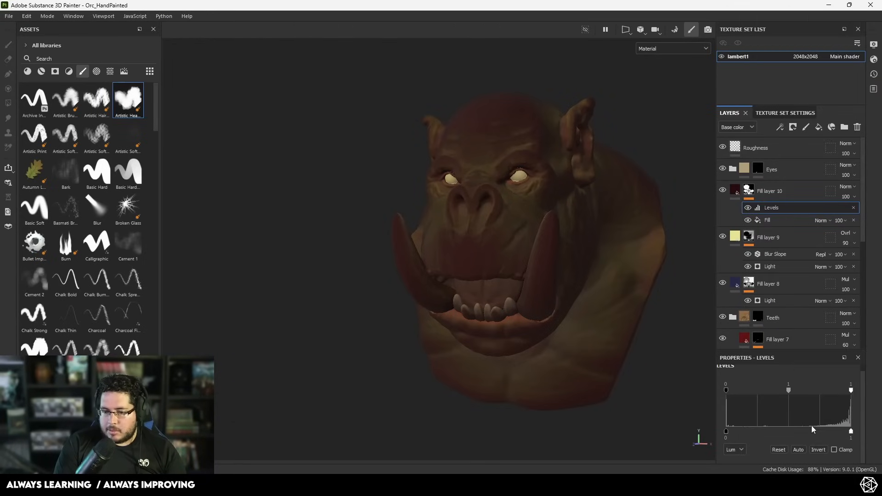
pyautogui.click(816, 450)
pyautogui.moveTo(790, 390)
pyautogui.mouseDown()
pyautogui.moveTo(768, 397)
pyautogui.moveTo(805, 402)
pyautogui.mouseUp()
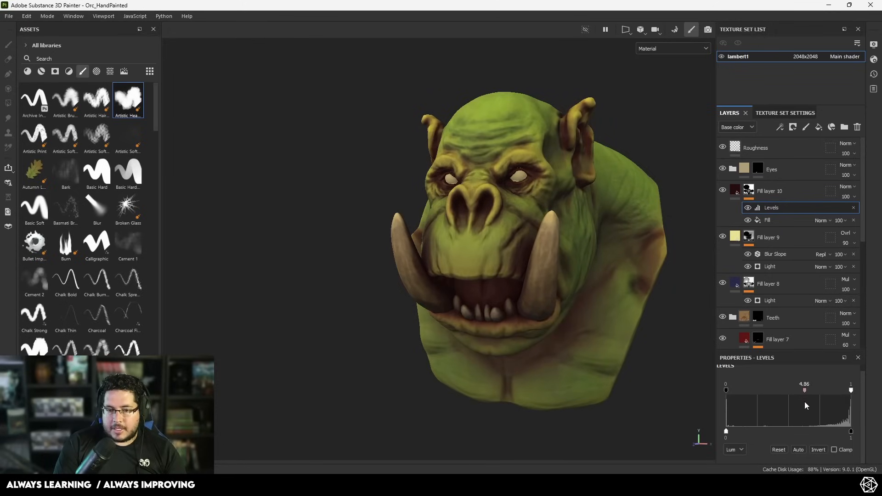
# Set Fill layer 10 to Multiply blending with an opacity of 51
pyautogui.click(846, 186)
pyautogui.click(830, 237)
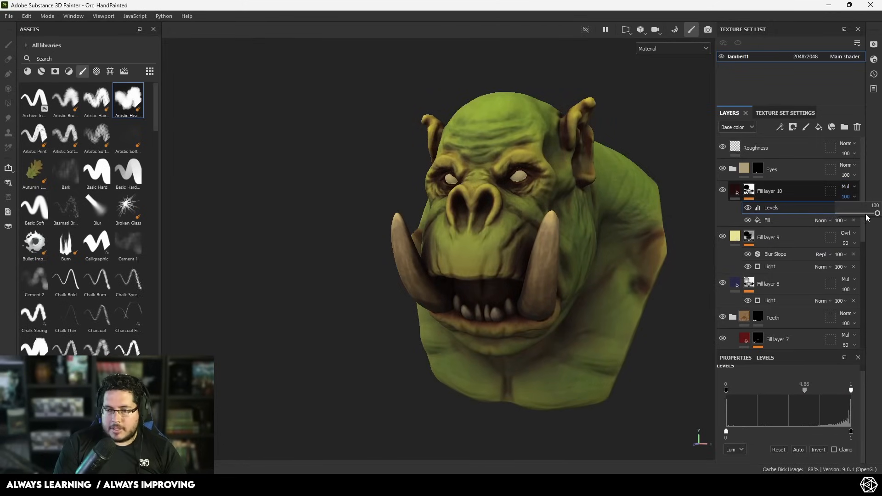
pyautogui.moveTo(868, 217)
pyautogui.mouseDown()
pyautogui.moveTo(856, 215)
pyautogui.moveTo(864, 215)
pyautogui.mouseUp()
# Examine the bust with its occlusion shading from the front and sides, both far away and close up
pyautogui.keyDown('alt'); pyautogui.moveTo(605, 235); pyautogui.dragTo(405, 236); pyautogui.keyUp('alt')
pyautogui.keyDown('alt'); pyautogui.moveTo(405, 236); pyautogui.dragTo(393, 205, button='right'); pyautogui.keyUp('alt')
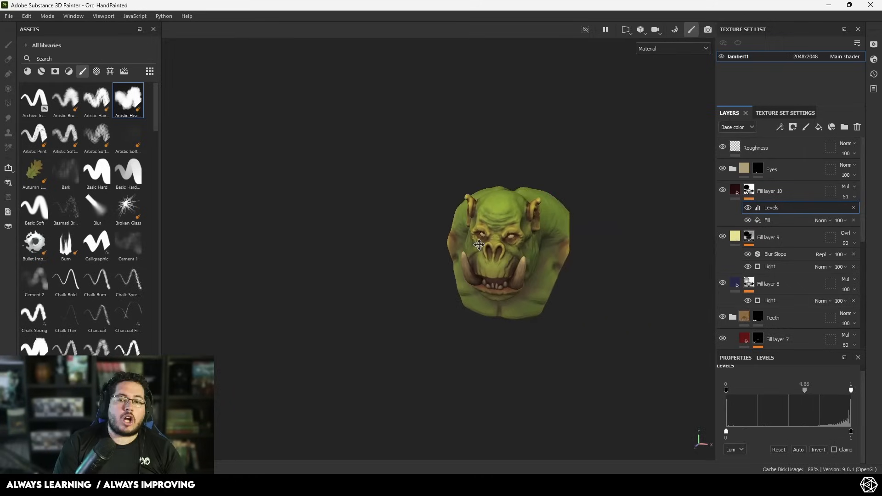
pyautogui.keyDown('alt'); pyautogui.moveTo(629, 320); pyautogui.dragTo(485, 318); pyautogui.keyUp('alt')
pyautogui.keyDown('alt'); pyautogui.moveTo(486, 318); pyautogui.dragTo(634, 312, button='right'); pyautogui.keyUp('alt')
pyautogui.keyDown('alt'); pyautogui.moveTo(635, 312); pyautogui.dragTo(543, 257); pyautogui.keyUp('alt')
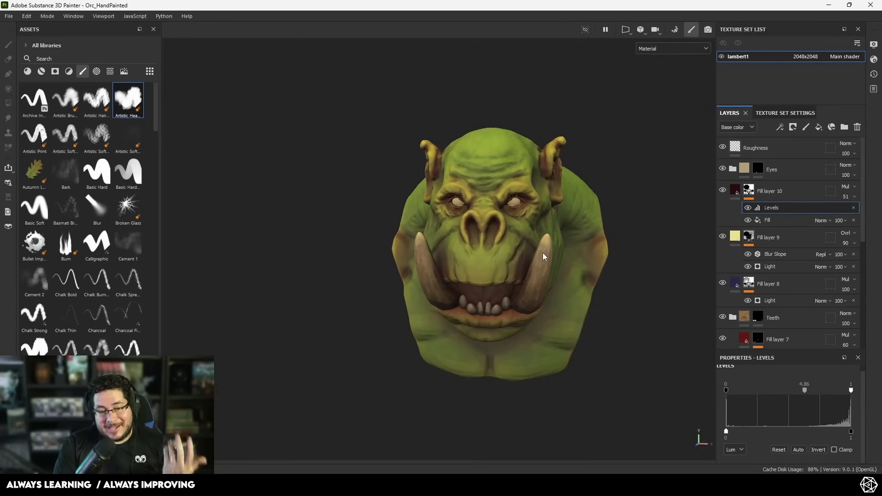
pyautogui.keyDown('alt'); pyautogui.moveTo(597, 274); pyautogui.dragTo(509, 250); pyautogui.keyUp('alt')
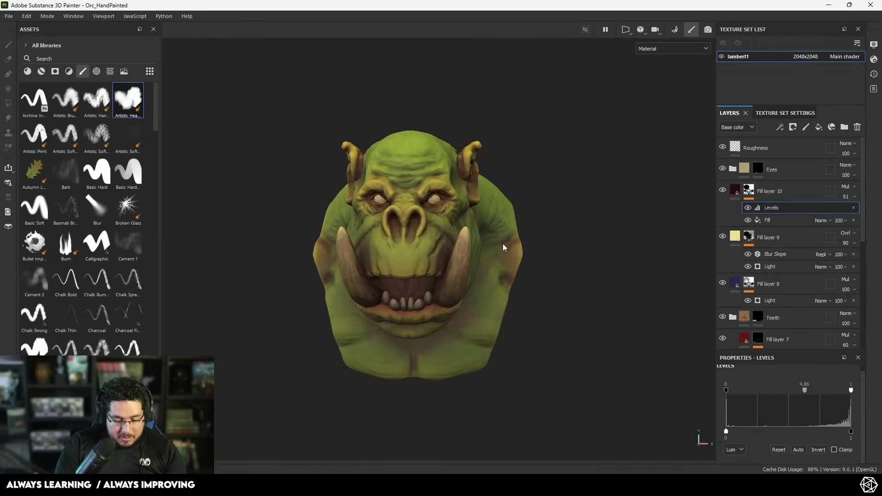
pyautogui.keyDown('alt'); pyautogui.moveTo(466, 285); pyautogui.dragTo(418, 275); pyautogui.keyUp('alt')
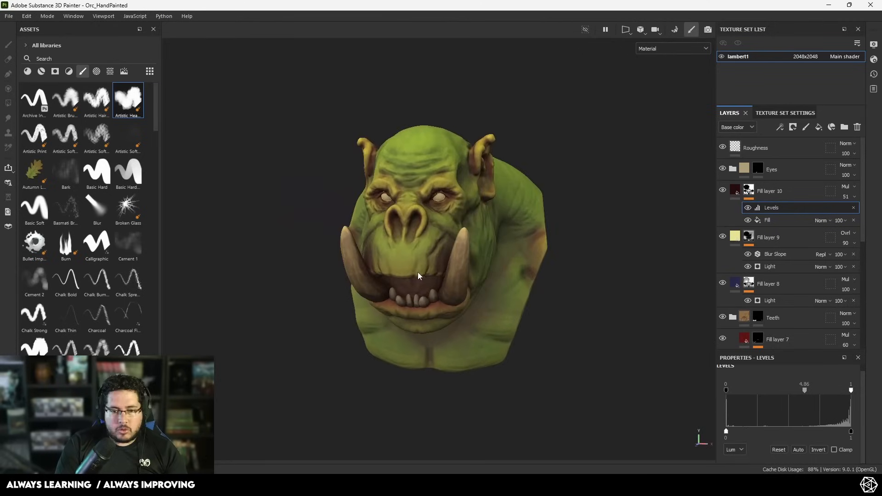
pyautogui.keyDown('alt'); pyautogui.moveTo(418, 276); pyautogui.dragTo(469, 281, button='right'); pyautogui.keyUp('alt')
pyautogui.keyDown('alt'); pyautogui.moveTo(469, 281); pyautogui.dragTo(492, 291, button='middle'); pyautogui.keyUp('alt')
pyautogui.keyDown('alt'); pyautogui.moveTo(491, 291); pyautogui.dragTo(569, 311, button='right'); pyautogui.keyUp('alt')
pyautogui.keyDown('alt'); pyautogui.moveTo(530, 304); pyautogui.dragTo(461, 264); pyautogui.keyUp('alt')
# Cycle the viewport through the individual texture channels and compare the Material display with Base color on the bust
pyautogui.press('c')
pyautogui.press('c')
pyautogui.press('m')
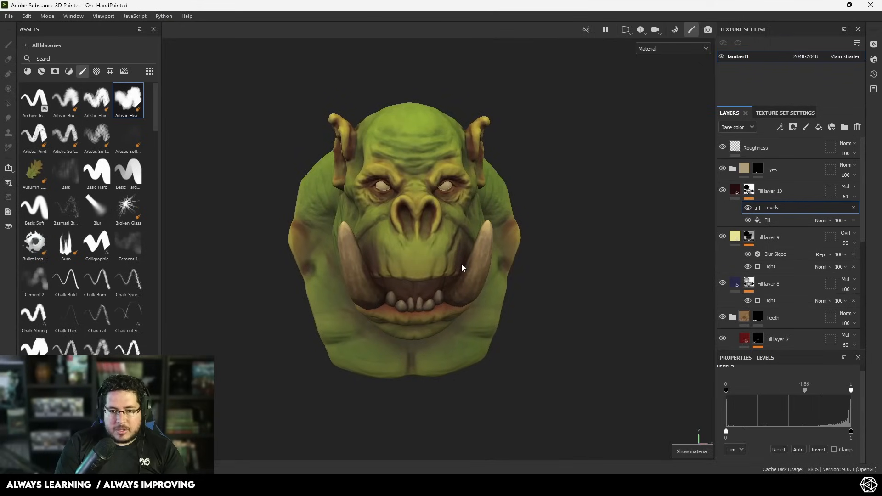
pyautogui.press('c')
pyautogui.press('c')
pyautogui.press('c')
pyautogui.press('c')
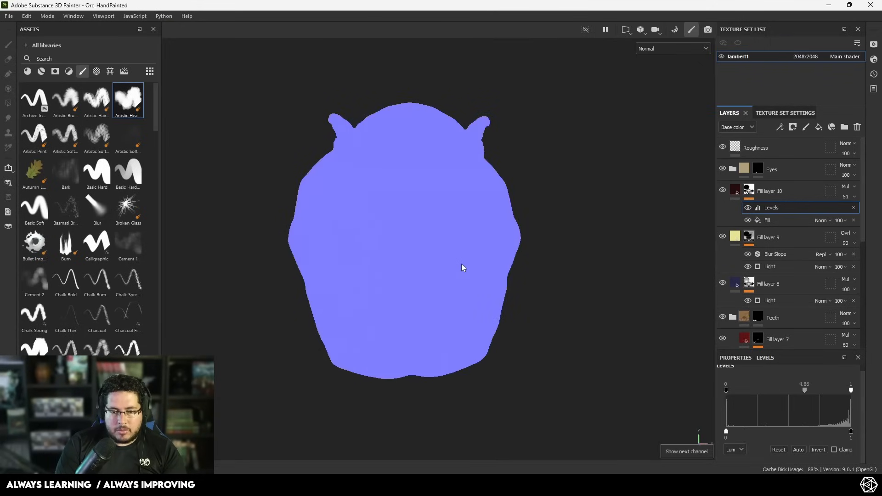
pyautogui.press('c')
pyautogui.press('c')
pyautogui.press('c')
pyautogui.press('c')
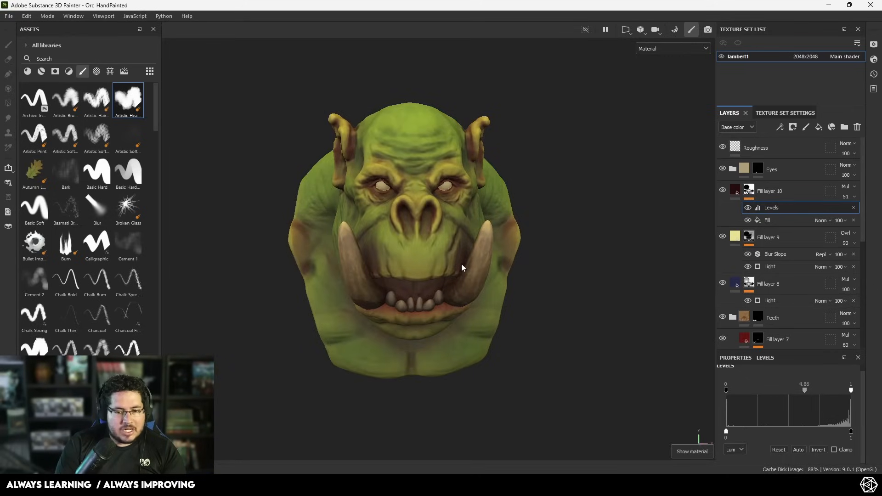
pyautogui.press('m')
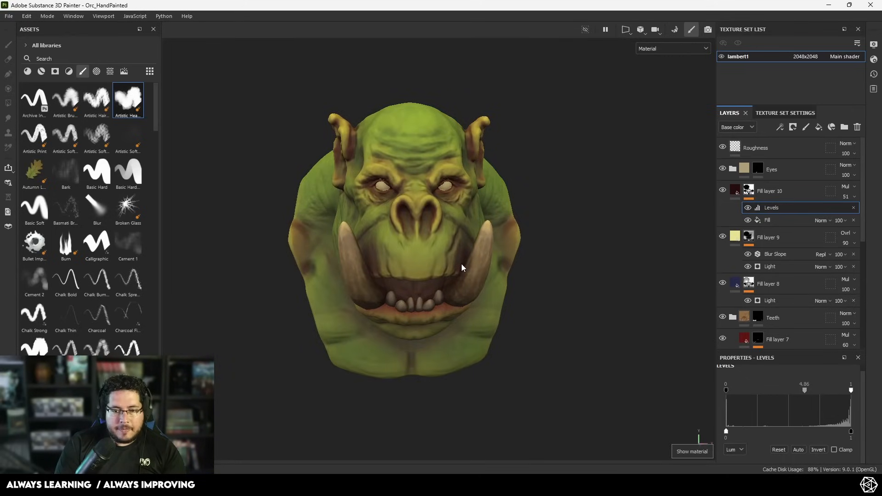
pyautogui.press('c')
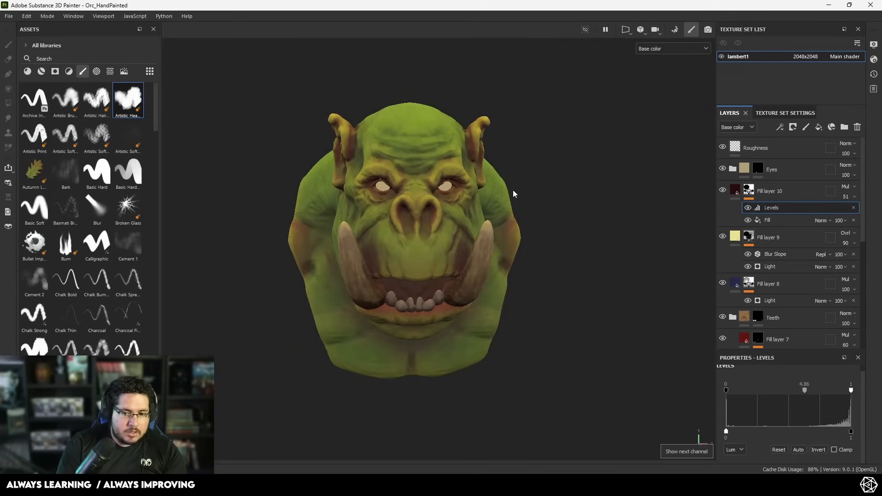
pyautogui.keyDown('alt'); pyautogui.moveTo(559, 258); pyautogui.dragTo(553, 275); pyautogui.keyUp('alt')
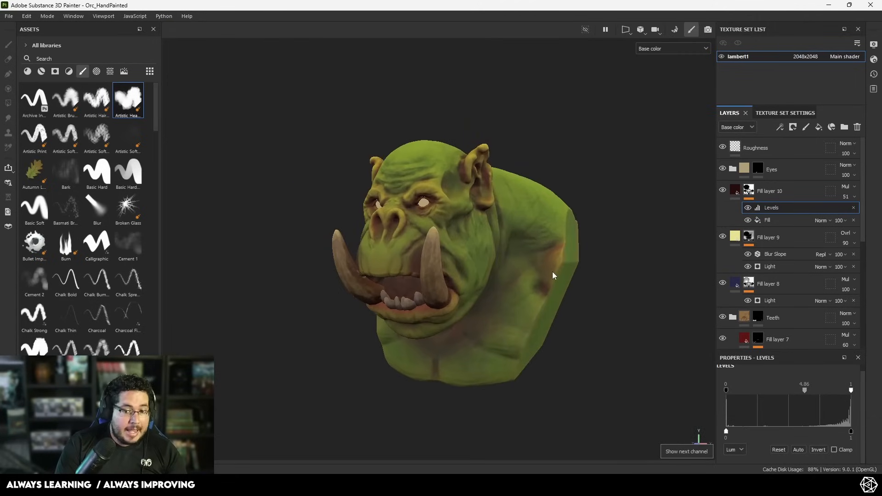
# Duplicate Fill layer 10 and refine the copy with a Levels black point of about 0.857, a midpoint of about 7.8 and opacity 15
pyautogui.click(772, 190)
pyautogui.hotkey('ctrl', 'd')
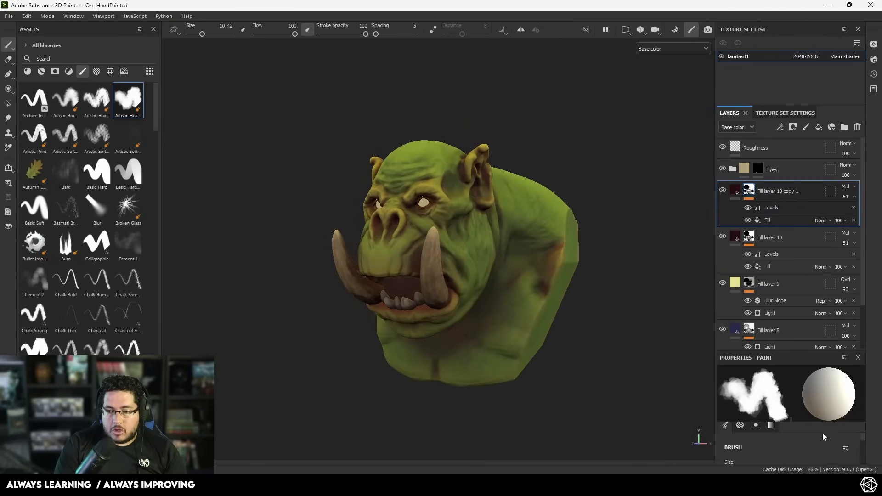
pyautogui.click(772, 207)
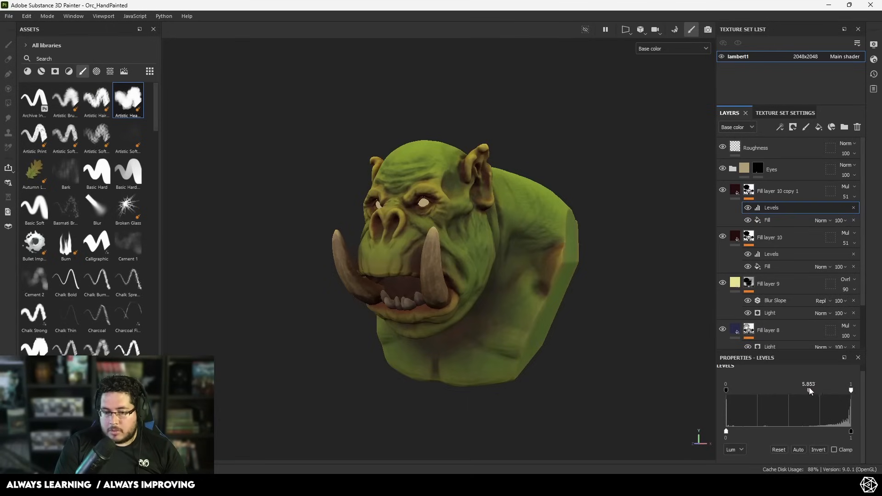
pyautogui.moveTo(797, 403); pyautogui.dragTo(834, 390)
pyautogui.click(855, 197)
pyautogui.moveTo(859, 213); pyautogui.dragTo(844, 214)
# View the bust's face close up and switch repeatedly between the Material and Base color displays to compare the shading
pyautogui.keyDown('alt'); pyautogui.moveTo(567, 257); pyautogui.dragTo(614, 261); pyautogui.keyUp('alt')
pyautogui.keyDown('alt'); pyautogui.moveTo(614, 261); pyautogui.dragTo(615, 294, button='right'); pyautogui.keyUp('alt')
pyautogui.press('c')
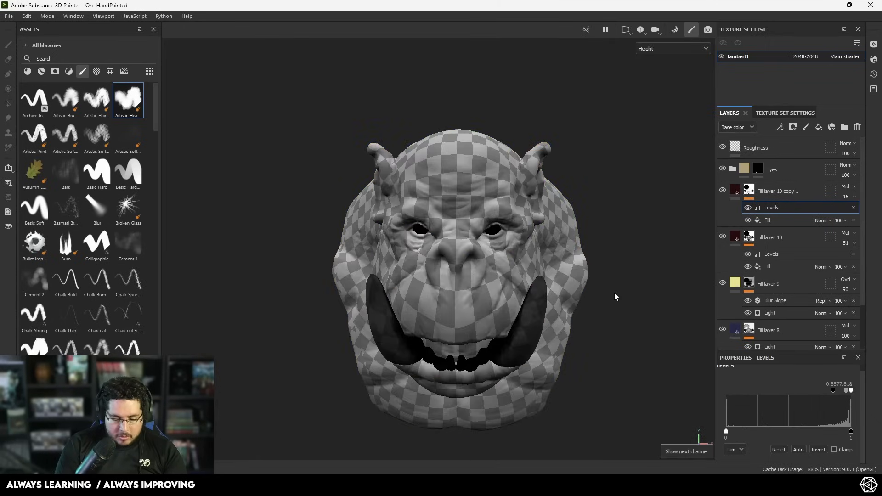
pyautogui.press('m')
pyautogui.press('c')
pyautogui.press('m')
pyautogui.press('c')
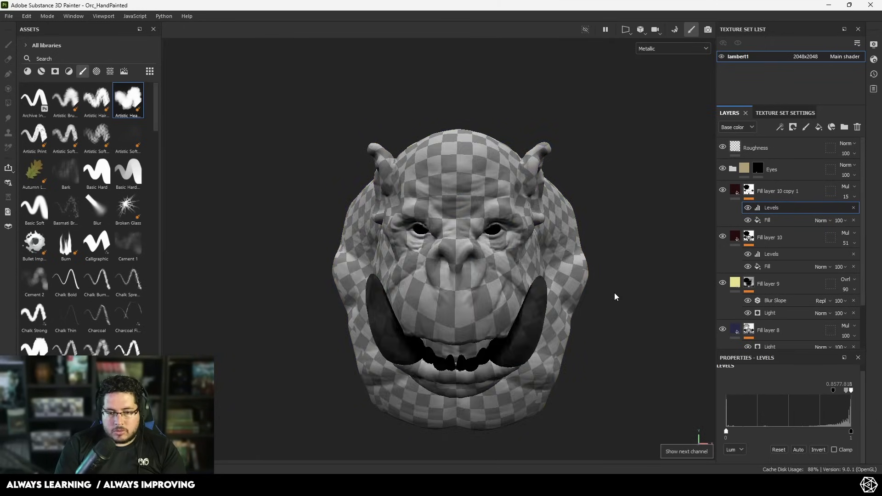
pyautogui.press('c')
pyautogui.press('c')
pyautogui.press('c')
pyautogui.press('c')
pyautogui.press('m')
pyautogui.press('c')
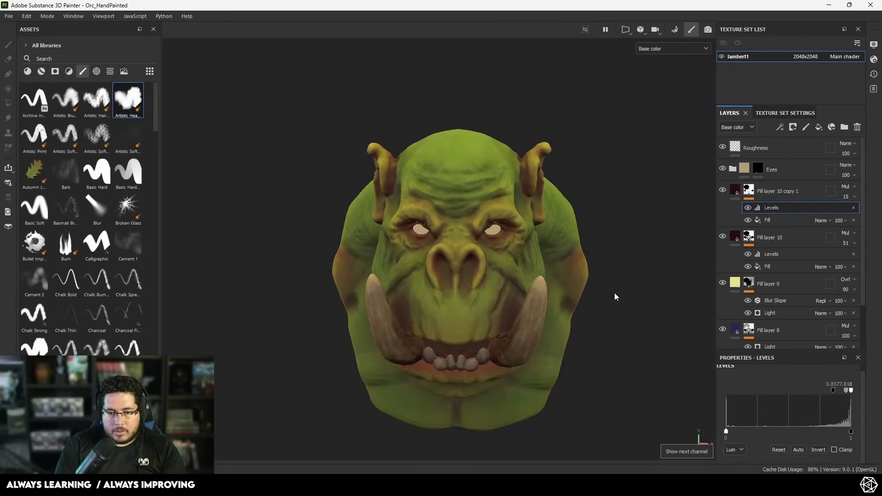
pyautogui.press('m')
pyautogui.press('c')
pyautogui.press('m')
pyautogui.press('c')
pyautogui.press('m')
pyautogui.press('c')
pyautogui.press('m')
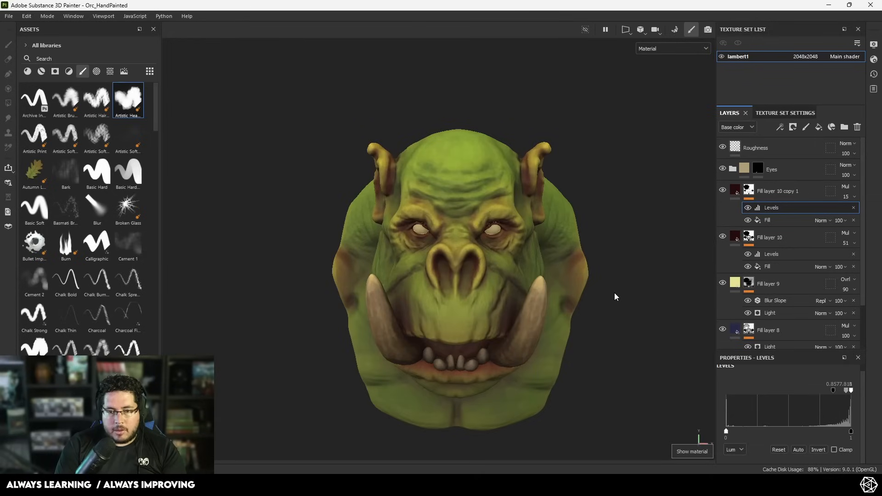
pyautogui.press('c')
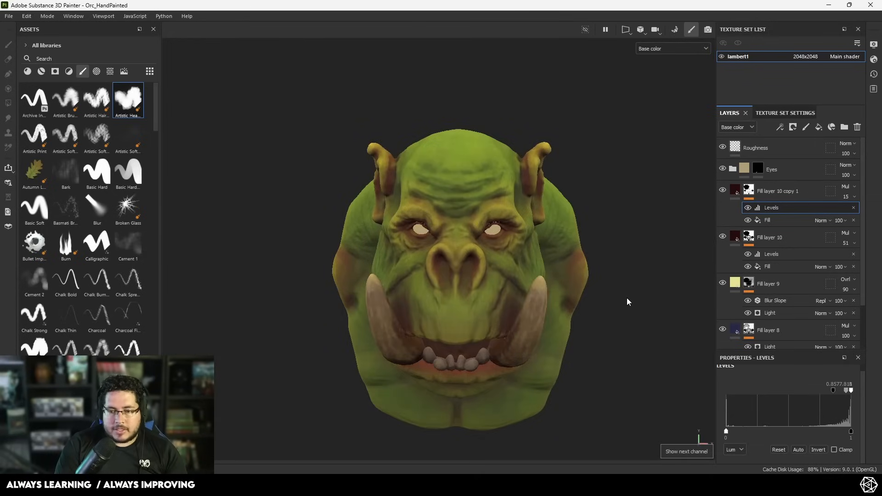
pyautogui.keyDown('alt'); pyautogui.moveTo(626, 297); pyautogui.dragTo(703, 285); pyautogui.keyUp('alt')
# Duplicate Fill layer 9 and set the Highlight Glossiness of the copy's Light generator to 0.73
pyautogui.moveTo(770, 286); pyautogui.dragTo(780, 282)
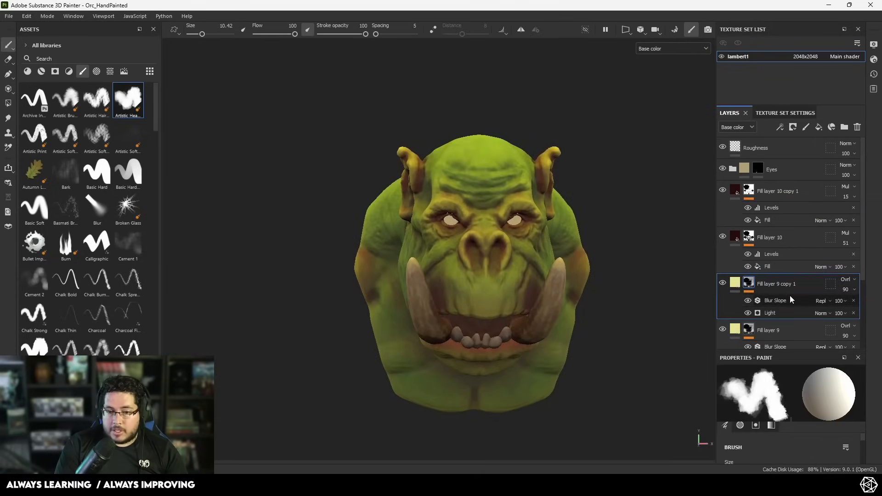
pyautogui.click(777, 313)
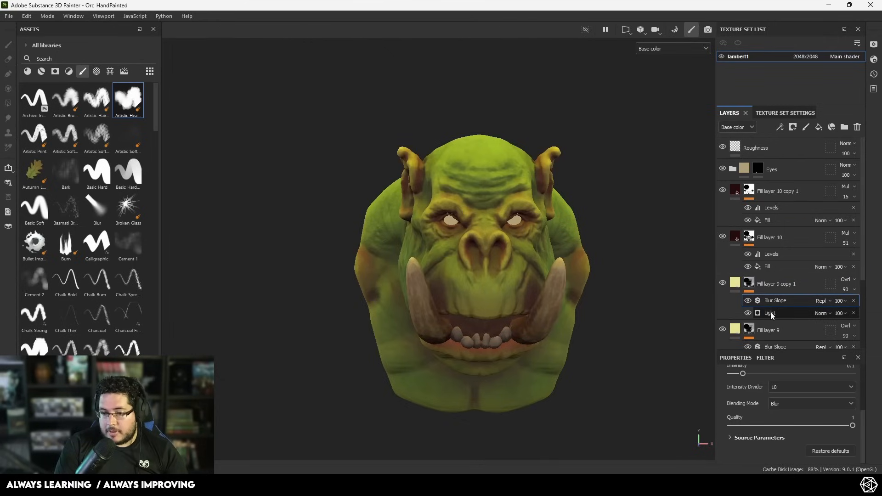
pyautogui.scroll(-3, 787, 432)
pyautogui.moveTo(748, 412); pyautogui.dragTo(817, 414)
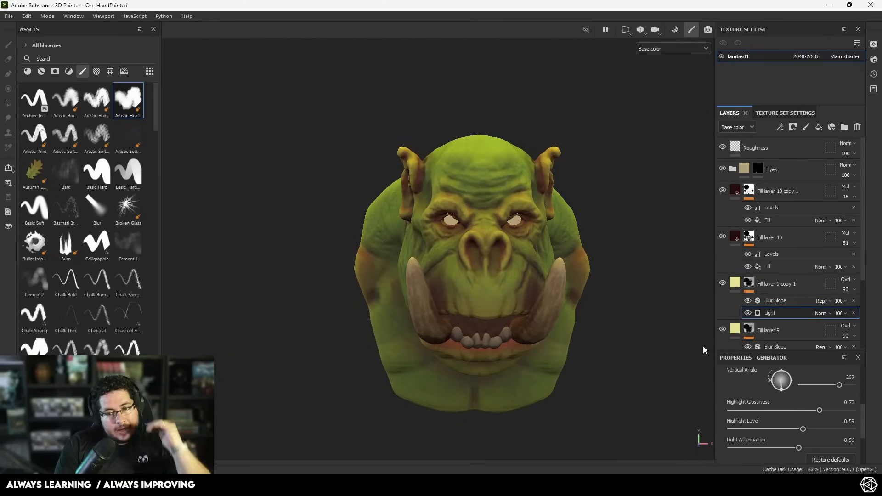
# Compare the Material and Base color displays and examine the bust's top lighting from a higher angle
pyautogui.press('m')
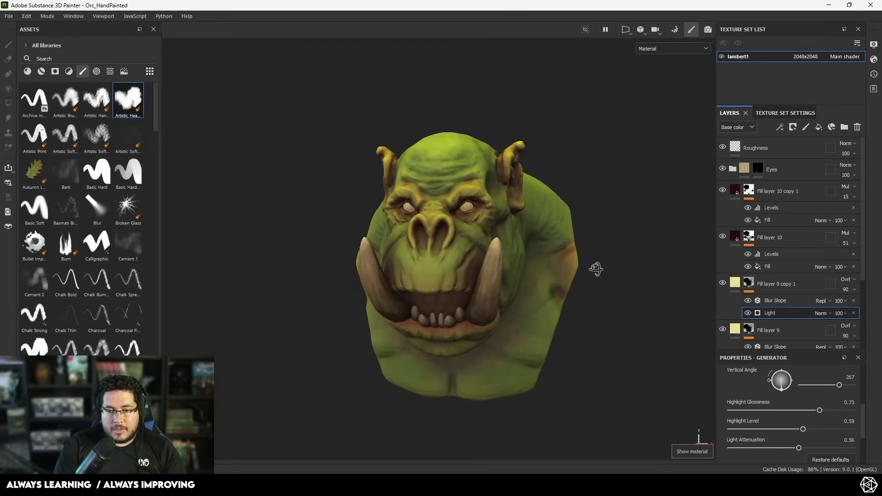
pyautogui.press('c')
pyautogui.keyDown('alt'); pyautogui.moveTo(653, 286); pyautogui.dragTo(607, 250); pyautogui.keyUp('alt')
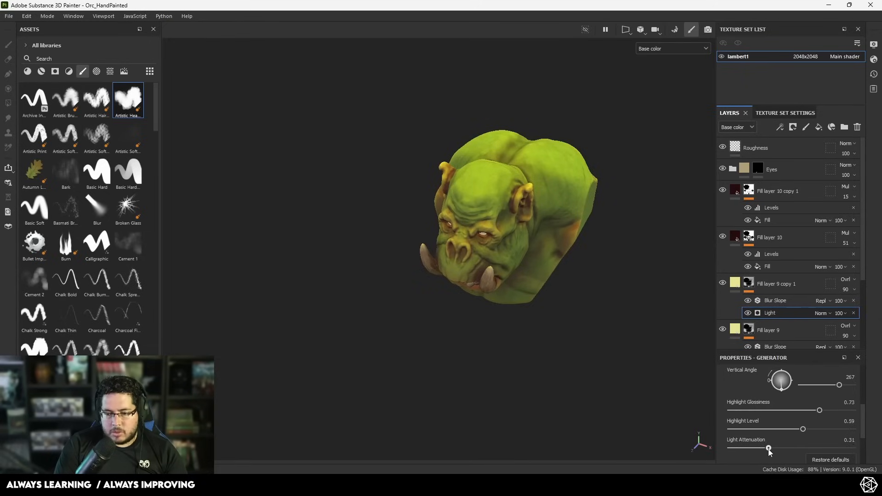
# Set the Light generator's Light Attenuation to 0.24 and Highlight Level to 0.33 on the Fill layer 9 copy
pyautogui.moveTo(802, 430); pyautogui.dragTo(765, 432)
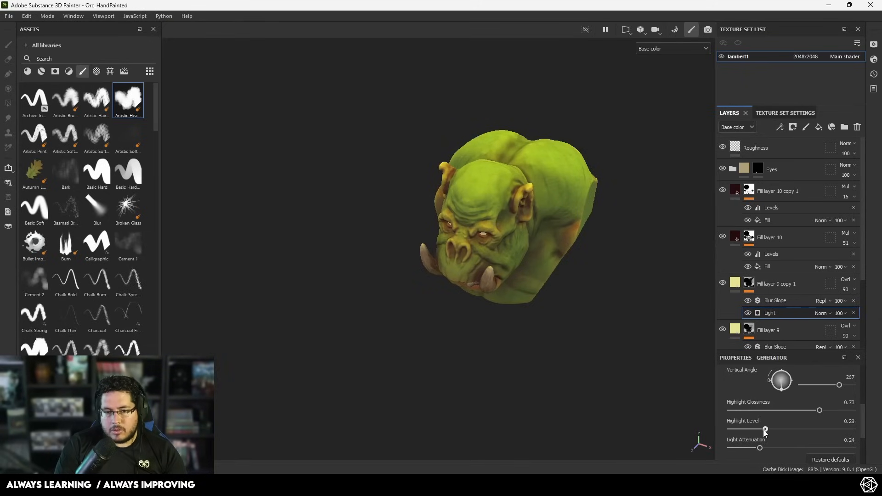
pyautogui.keyDown('alt'); pyautogui.moveTo(588, 322); pyautogui.dragTo(634, 358); pyautogui.keyUp('alt')
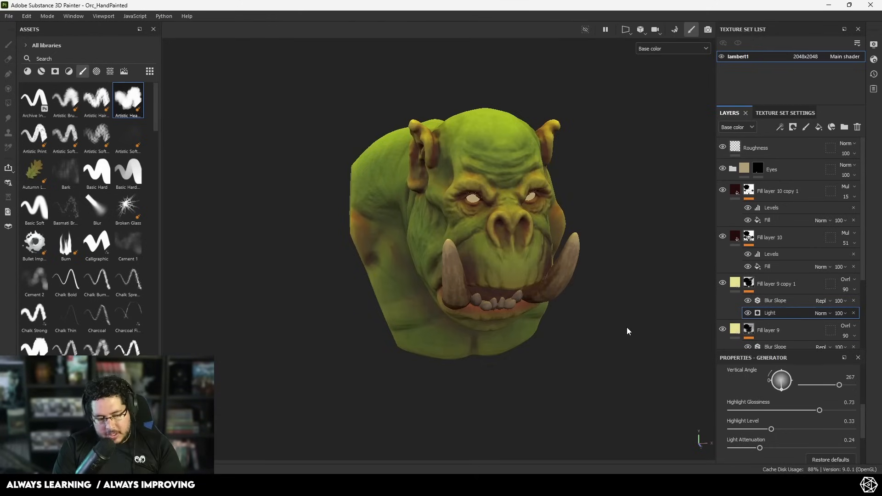
pyautogui.scroll(2, 616, 319)
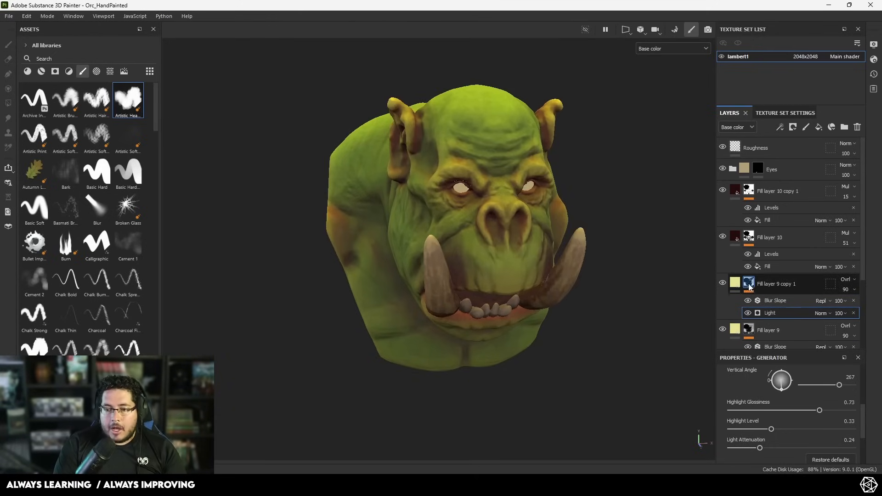
# Add a Paint effect to the mask of the Fill layer 9 copy and place it below the Blur Slope filter
pyautogui.rightClick(780, 312)
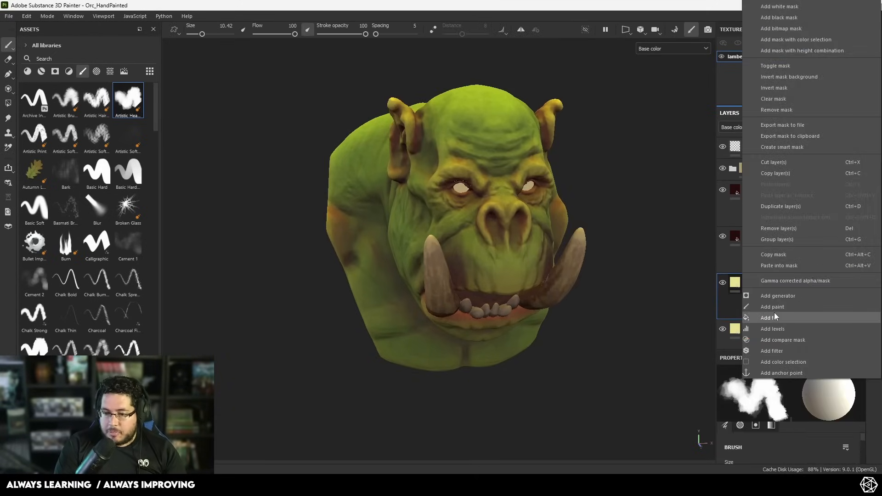
pyautogui.click(776, 309)
pyautogui.rightClick(800, 303)
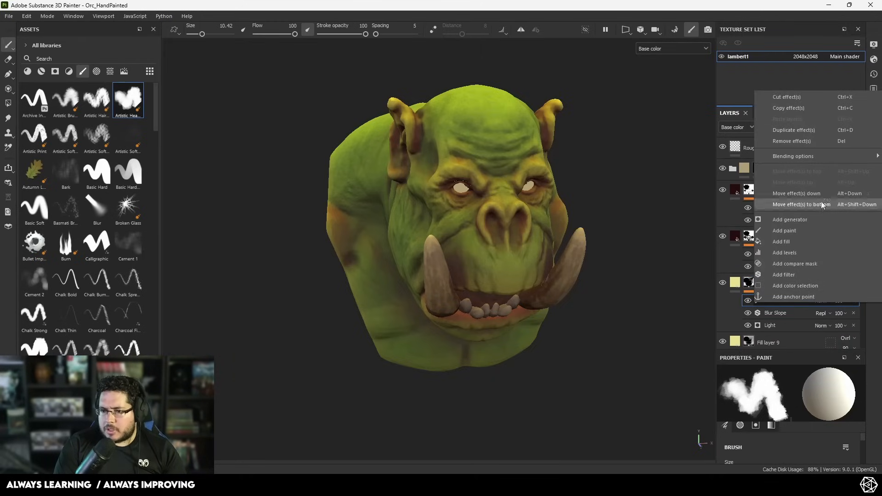
pyautogui.click(816, 195)
# Try painting a light patch on the muzzle below the nose with a size 7 brush
pyautogui.keyDown('alt'); pyautogui.moveTo(514, 217); pyautogui.dragTo(499, 206, button='middle'); pyautogui.keyUp('alt')
pyautogui.keyDown('alt'); pyautogui.moveTo(498, 206); pyautogui.dragTo(496, 213, button='right'); pyautogui.keyUp('alt')
pyautogui.keyDown('alt'); pyautogui.moveTo(496, 213); pyautogui.dragTo(538, 209); pyautogui.keyUp('alt')
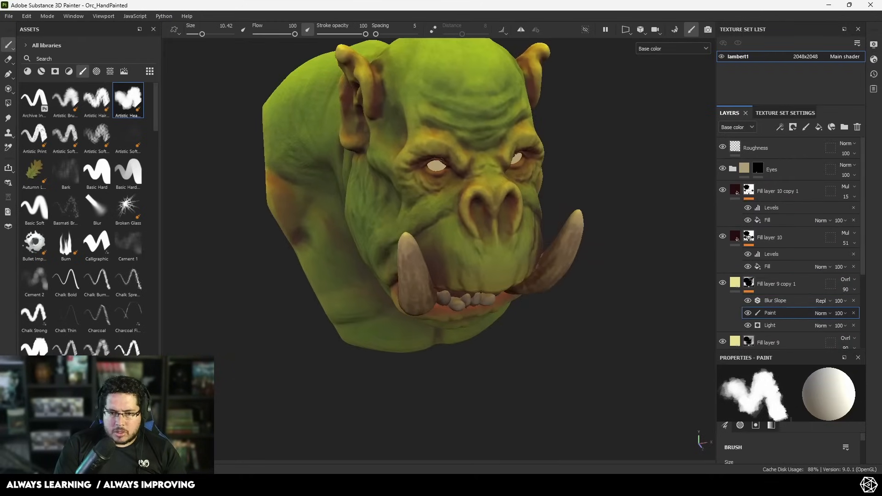
pyautogui.keyDown('ctrl'); pyautogui.moveTo(442, 204); pyautogui.dragTo(427, 208, button='right'); pyautogui.keyUp('ctrl')
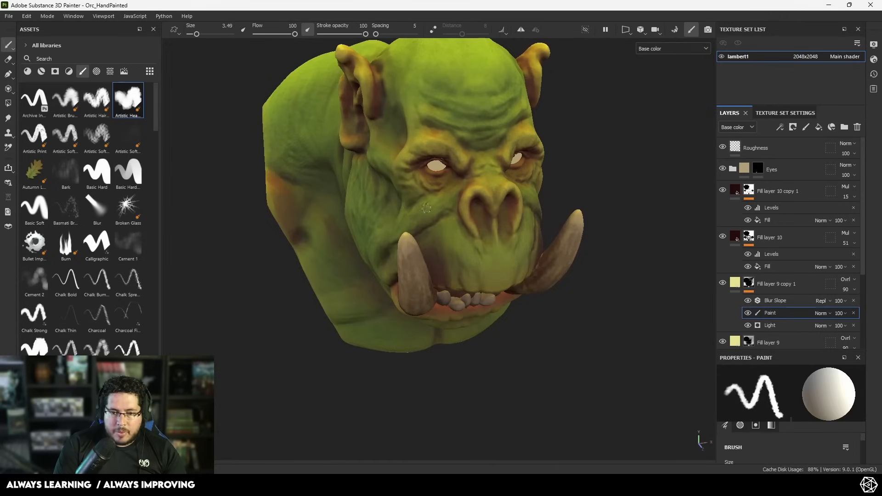
pyautogui.keyDown('ctrl'); pyautogui.moveTo(429, 206); pyautogui.dragTo(436, 203, button='right'); pyautogui.keyUp('ctrl')
pyautogui.moveTo(455, 210)
pyautogui.keyDown('alt'); pyautogui.mouseDown()
pyautogui.moveTo(497, 203)
pyautogui.moveTo(516, 212)
pyautogui.mouseUp(); pyautogui.keyUp('alt')
pyautogui.moveTo(391, 225); pyautogui.dragTo(432, 253)
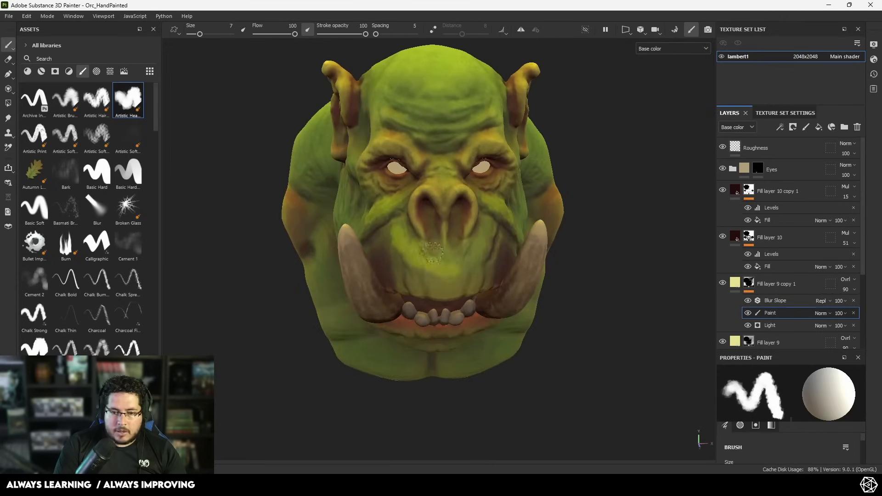
pyautogui.hotkey('ctrl', 'z')
pyautogui.hotkey('ctrl', 'z')
pyautogui.hotkey('ctrl', 'z')
# Paint a few short light strokes down the upper lip in the Paint effect of the mask
pyautogui.moveTo(417, 287)
pyautogui.mouseDown()
pyautogui.moveTo(410, 269)
pyautogui.moveTo(436, 262)
pyautogui.mouseUp()
pyautogui.moveTo(447, 283)
pyautogui.mouseDown()
pyautogui.moveTo(449, 260)
pyautogui.moveTo(466, 263)
pyautogui.mouseUp()
pyautogui.moveTo(478, 278); pyautogui.dragTo(479, 257)
pyautogui.keyDown('alt'); pyautogui.moveTo(520, 207); pyautogui.dragTo(529, 220); pyautogui.keyUp('alt')
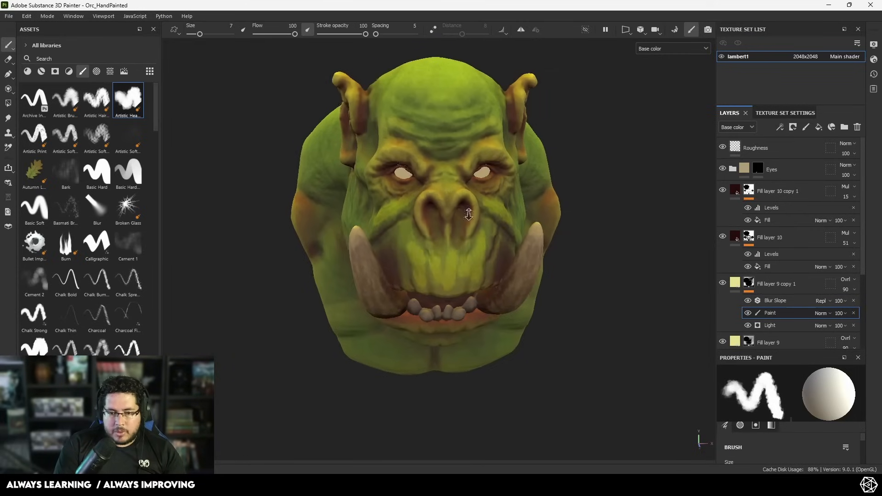
pyautogui.keyDown('alt'); pyautogui.moveTo(528, 221); pyautogui.dragTo(498, 218, button='right'); pyautogui.keyUp('alt')
pyautogui.moveTo(498, 218)
pyautogui.keyDown('alt'); pyautogui.mouseDown()
pyautogui.moveTo(515, 255)
pyautogui.moveTo(565, 256)
pyautogui.moveTo(376, 202)
pyautogui.moveTo(446, 195)
pyautogui.moveTo(464, 234)
pyautogui.moveTo(390, 226)
pyautogui.mouseUp(); pyautogui.keyUp('alt')
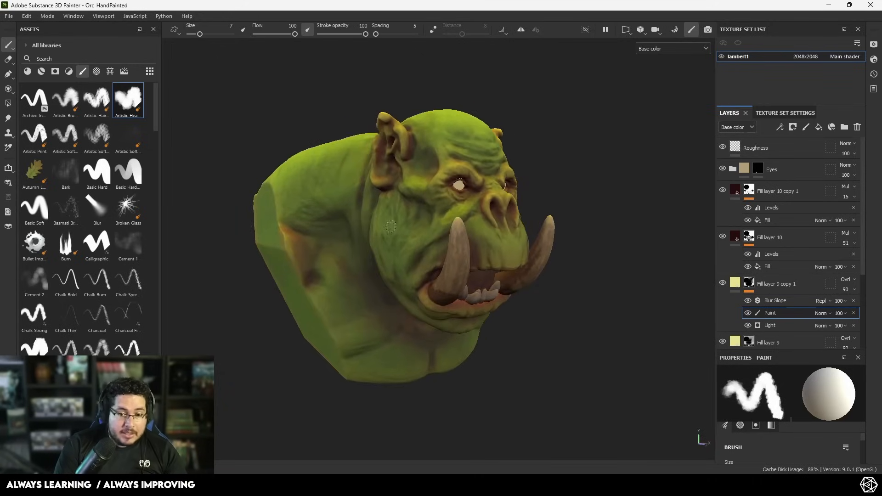
# Enlarge the brush to about 18 and switch to black to paint out light on the upper arm and muzzle
pyautogui.keyDown('alt'); pyautogui.moveTo(338, 302); pyautogui.dragTo(317, 301); pyautogui.keyUp('alt')
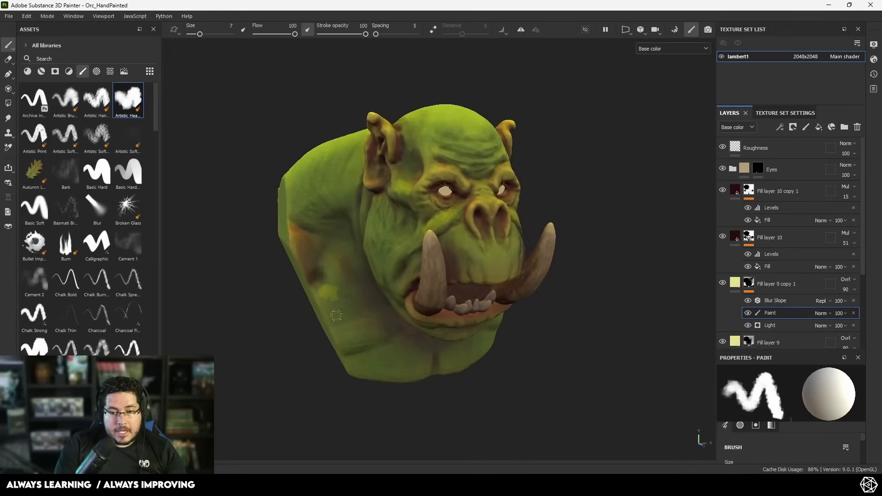
pyautogui.keyDown('alt'); pyautogui.moveTo(317, 301); pyautogui.dragTo(388, 296, button='right'); pyautogui.keyUp('alt')
pyautogui.keyDown('alt'); pyautogui.keyDown('shift'); pyautogui.moveTo(388, 296); pyautogui.dragTo(338, 300); pyautogui.keyUp('shift'); pyautogui.keyUp('alt')
pyautogui.keyDown('ctrl'); pyautogui.moveTo(339, 300); pyautogui.dragTo(364, 291, button='right'); pyautogui.keyUp('ctrl')
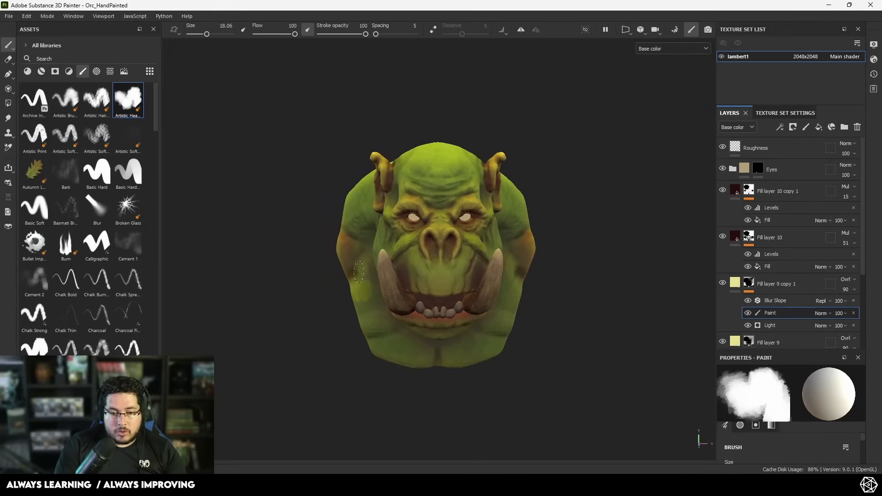
pyautogui.press('x')
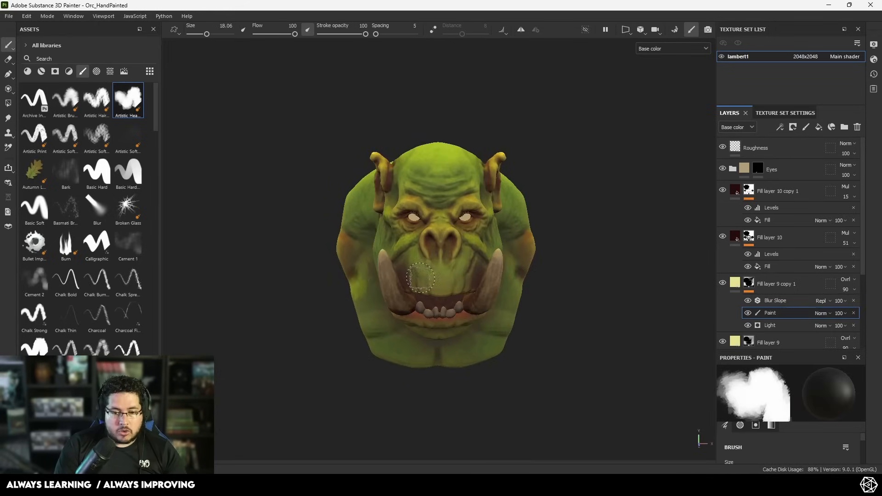
pyautogui.moveTo(420, 278)
pyautogui.keyDown('alt'); pyautogui.mouseDown()
pyautogui.moveTo(460, 287)
pyautogui.moveTo(467, 280)
pyautogui.mouseUp(); pyautogui.keyUp('alt')
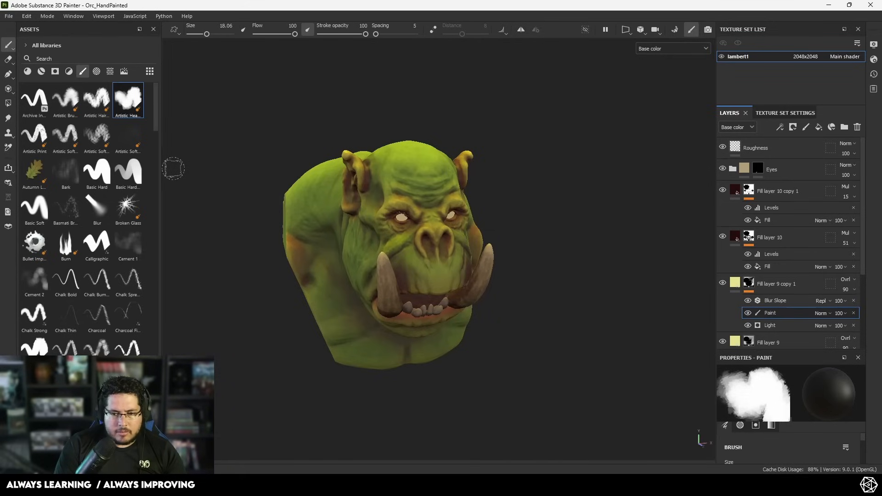
# Switch to the first Artistic brush preset and set its size to 11.5
pyautogui.click(62, 105)
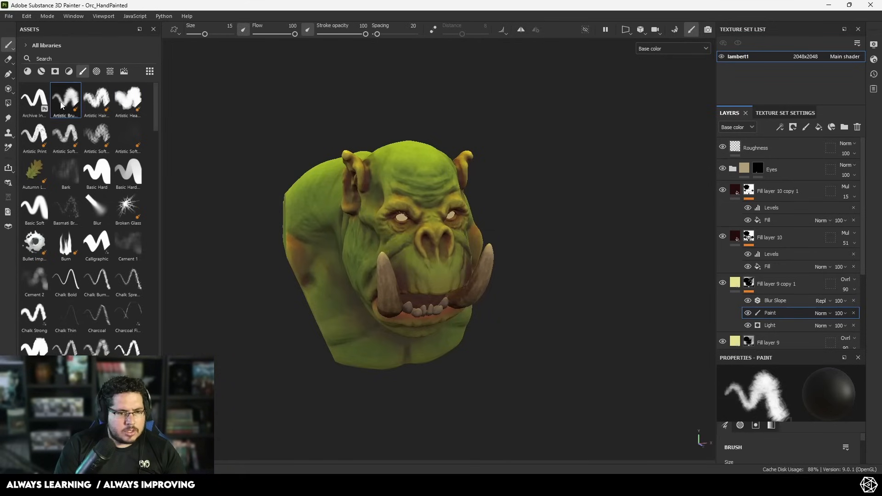
pyautogui.keyDown('alt'); pyautogui.moveTo(398, 254); pyautogui.dragTo(464, 276); pyautogui.keyUp('alt')
pyautogui.keyDown('alt'); pyautogui.moveTo(464, 275); pyautogui.dragTo(609, 337, button='right'); pyautogui.keyUp('alt')
pyautogui.keyDown('ctrl'); pyautogui.moveTo(401, 245); pyautogui.dragTo(391, 245, button='right'); pyautogui.keyUp('ctrl')
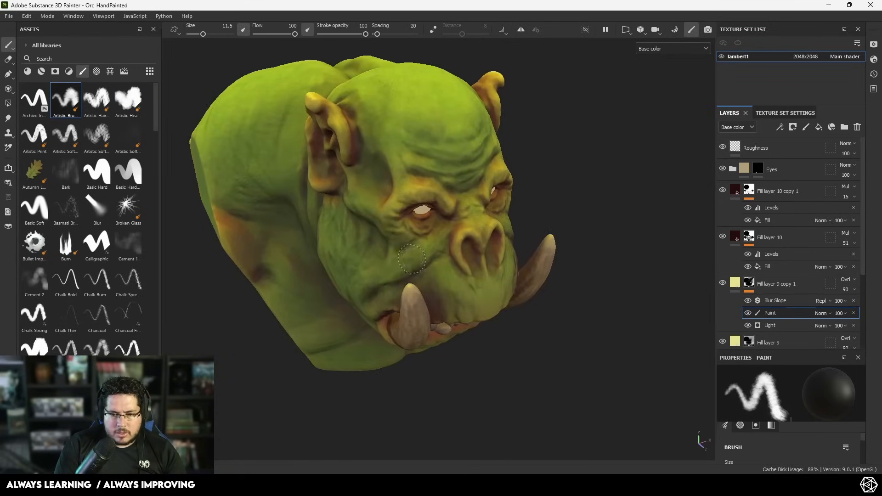
pyautogui.keyDown('alt'); pyautogui.moveTo(427, 246); pyautogui.dragTo(523, 278); pyautogui.keyUp('alt')
# Change the display from Base color to Material and examine the bust's shading from several angles and distances
pyautogui.press('c')
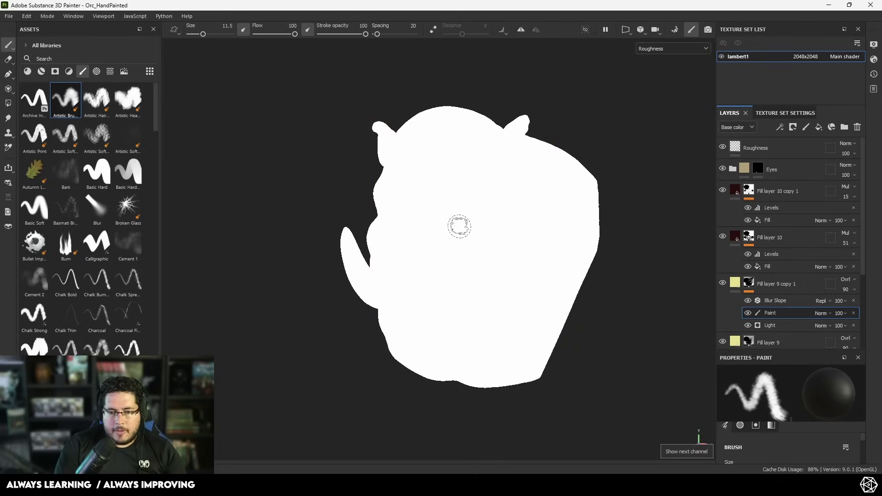
pyautogui.press('m')
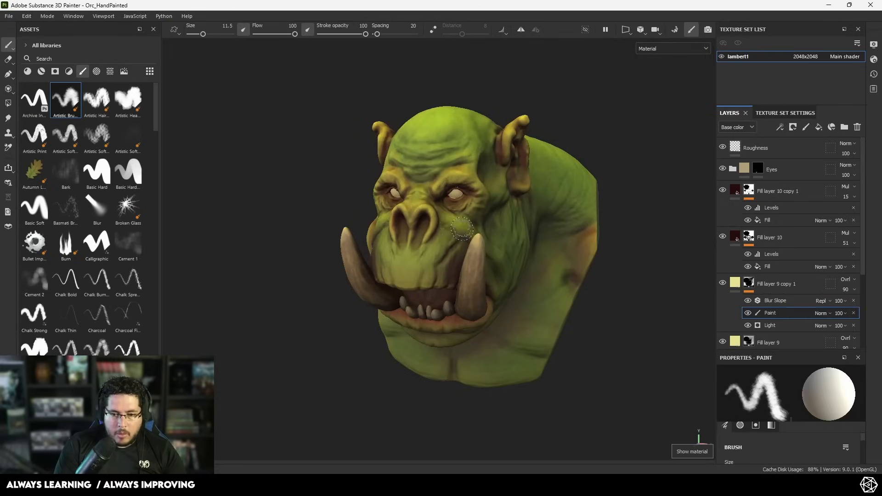
pyautogui.keyDown('alt'); pyautogui.moveTo(454, 220); pyautogui.dragTo(418, 251); pyautogui.keyUp('alt')
pyautogui.keyDown('alt'); pyautogui.moveTo(418, 252); pyautogui.dragTo(222, 186, button='right'); pyautogui.keyUp('alt')
pyautogui.keyDown('alt'); pyautogui.moveTo(222, 186); pyautogui.dragTo(360, 225); pyautogui.keyUp('alt')
pyautogui.keyDown('alt'); pyautogui.moveTo(360, 225); pyautogui.dragTo(478, 258, button='right'); pyautogui.keyUp('alt')
pyautogui.keyDown('alt'); pyautogui.moveTo(478, 257); pyautogui.dragTo(404, 262); pyautogui.keyUp('alt')
pyautogui.keyDown('alt'); pyautogui.moveTo(451, 266); pyautogui.dragTo(522, 295, button='right'); pyautogui.keyUp('alt')
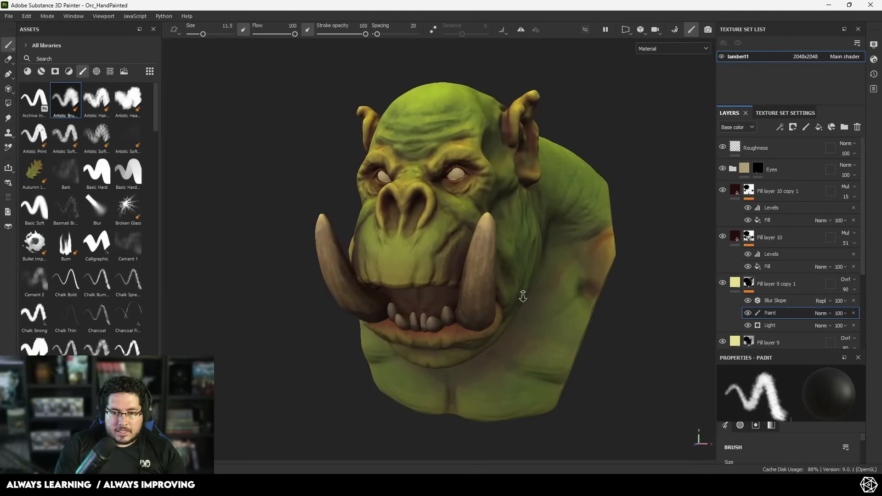
pyautogui.keyDown('alt'); pyautogui.moveTo(428, 272); pyautogui.dragTo(498, 294); pyautogui.keyUp('alt')
pyautogui.keyDown('alt'); pyautogui.moveTo(499, 294); pyautogui.dragTo(396, 266, button='right'); pyautogui.keyUp('alt')
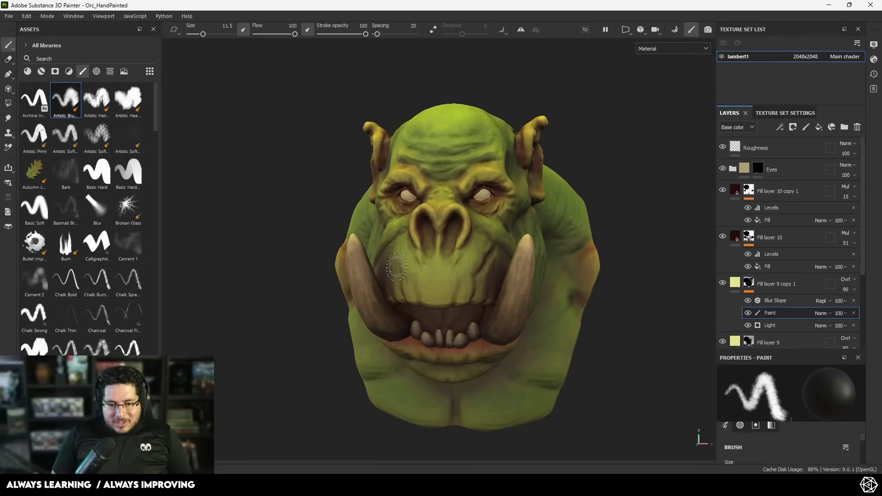
pyautogui.keyDown('alt'); pyautogui.moveTo(397, 266); pyautogui.dragTo(476, 309, button='right'); pyautogui.keyUp('alt')
pyautogui.keyDown('alt'); pyautogui.moveTo(477, 310); pyautogui.dragTo(414, 280); pyautogui.keyUp('alt')
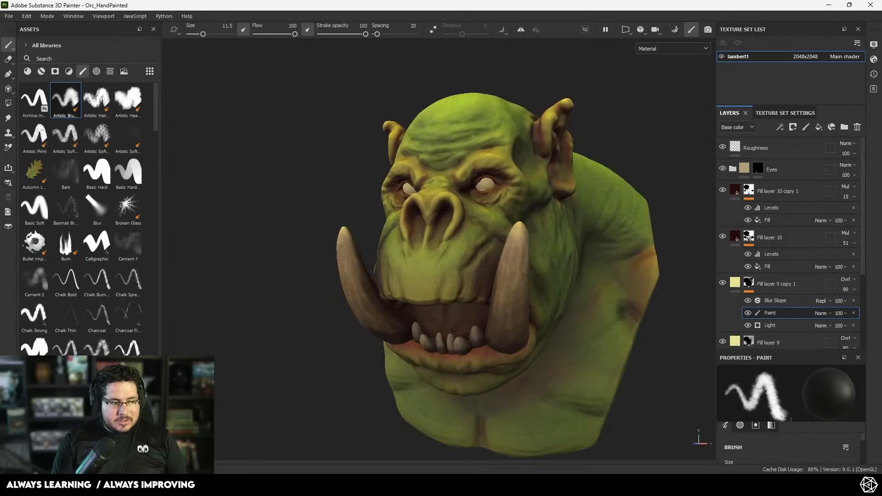
pyautogui.keyDown('alt'); pyautogui.moveTo(413, 280); pyautogui.dragTo(396, 268, button='right'); pyautogui.keyUp('alt')
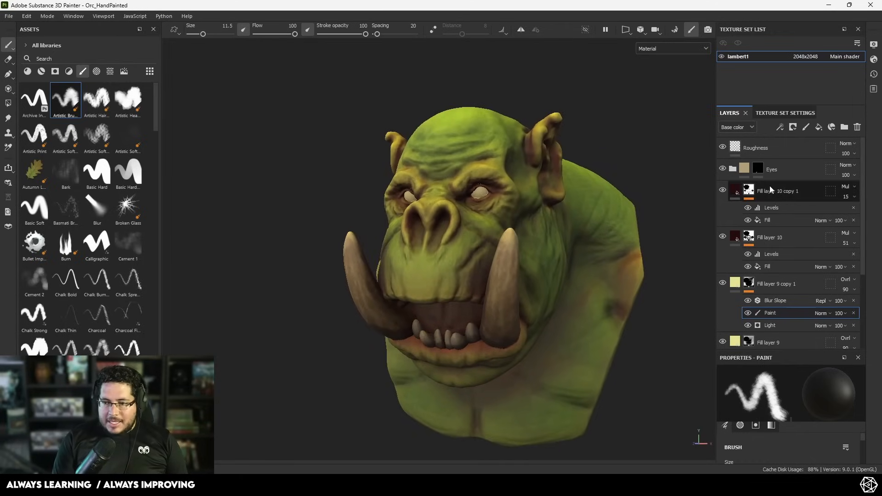
# Compare the bust with the dark red Fill layer 10 and its copy hidden and shown again
pyautogui.click(722, 236)
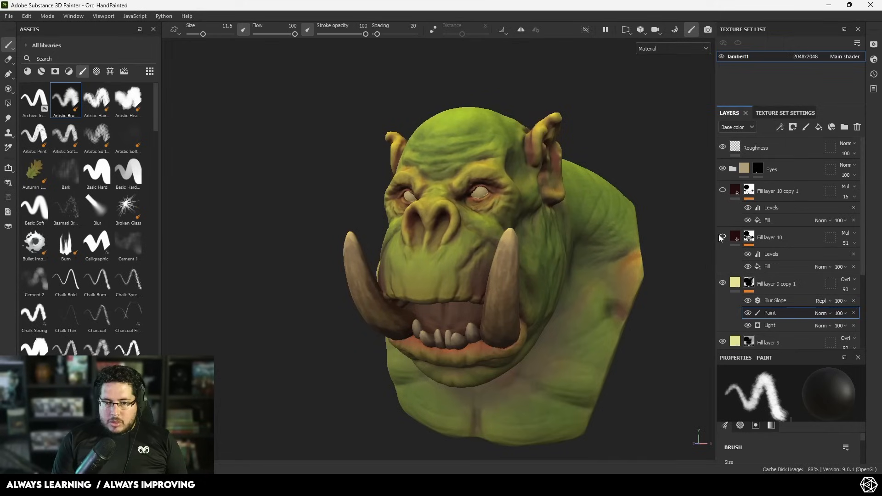
pyautogui.click(722, 236)
pyautogui.click(721, 237)
pyautogui.keyDown('alt'); pyautogui.moveTo(542, 221); pyautogui.dragTo(597, 226); pyautogui.keyUp('alt')
pyautogui.keyDown('alt'); pyautogui.moveTo(597, 226); pyautogui.dragTo(560, 203, button='right'); pyautogui.keyUp('alt')
pyautogui.keyDown('alt'); pyautogui.moveTo(561, 203); pyautogui.dragTo(644, 245); pyautogui.keyUp('alt')
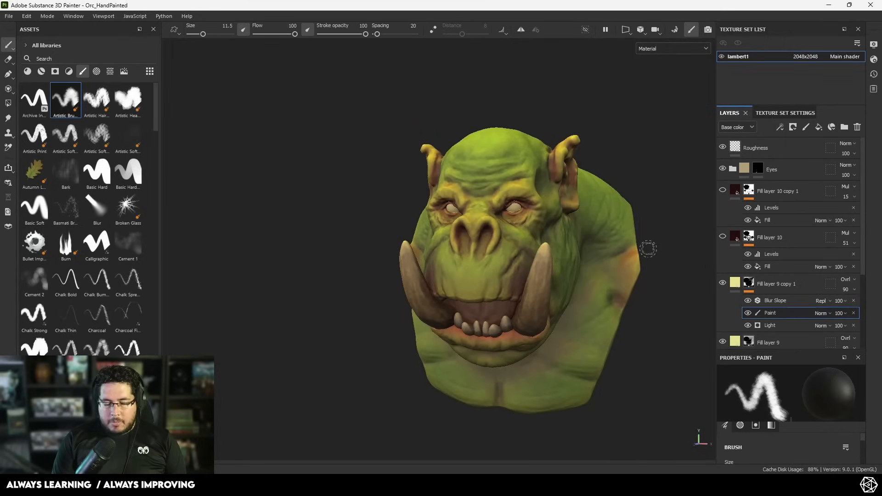
pyautogui.click(721, 237)
pyautogui.click(723, 189)
pyautogui.keyDown('alt'); pyautogui.moveTo(598, 239); pyautogui.dragTo(579, 243, button='right'); pyautogui.keyUp('alt')
pyautogui.moveTo(579, 243)
pyautogui.keyDown('alt'); pyautogui.mouseDown()
pyautogui.moveTo(620, 250)
pyautogui.moveTo(592, 256)
pyautogui.mouseUp(); pyautogui.keyUp('alt')
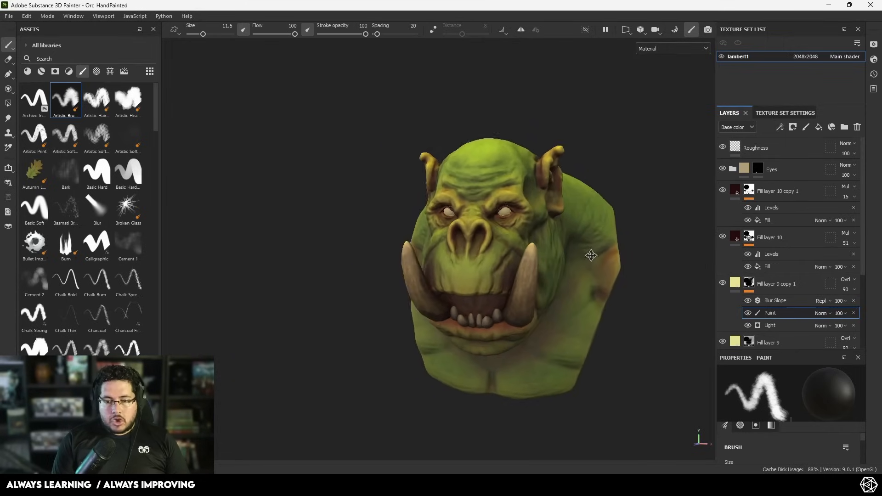
# Inspect the face, tusks and neck in the Material display, from close up and from farther away
pyautogui.keyDown('alt'); pyautogui.moveTo(592, 255); pyautogui.dragTo(605, 292, button='right'); pyautogui.keyUp('alt')
pyautogui.keyDown('alt'); pyautogui.moveTo(604, 291); pyautogui.dragTo(583, 256); pyautogui.keyUp('alt')
pyautogui.keyDown('alt'); pyautogui.moveTo(583, 256); pyautogui.dragTo(614, 273, button='right'); pyautogui.keyUp('alt')
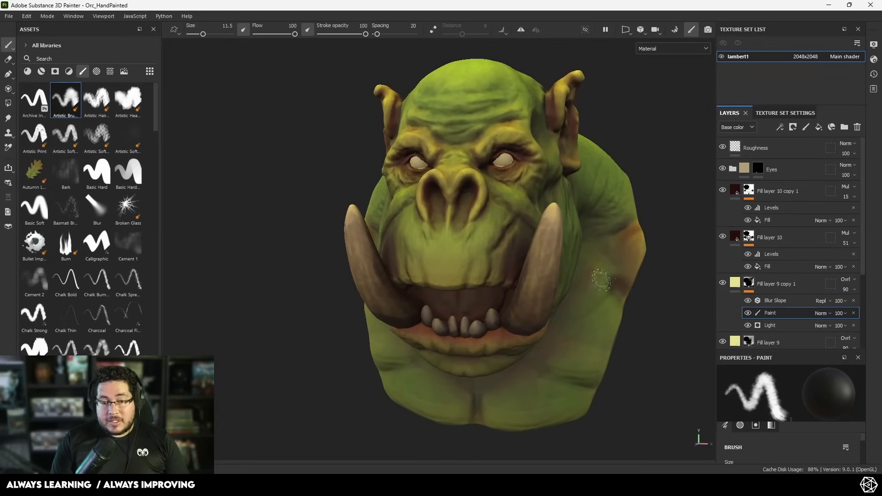
pyautogui.keyDown('alt'); pyautogui.moveTo(602, 280); pyautogui.dragTo(571, 257, button='right'); pyautogui.keyUp('alt')
pyautogui.moveTo(571, 258)
pyautogui.keyDown('alt'); pyautogui.mouseDown()
pyautogui.moveTo(607, 262)
pyautogui.moveTo(559, 253)
pyautogui.mouseUp(); pyautogui.keyUp('alt')
pyautogui.moveTo(558, 253)
pyautogui.keyDown('alt'); pyautogui.mouseDown(button='right')
pyautogui.moveTo(568, 258)
pyautogui.moveTo(561, 257)
pyautogui.mouseUp(button='right'); pyautogui.keyUp('alt')
pyautogui.keyDown('alt'); pyautogui.moveTo(561, 256); pyautogui.dragTo(518, 261, button='middle'); pyautogui.keyUp('alt')
pyautogui.keyDown('alt'); pyautogui.moveTo(518, 261); pyautogui.dragTo(598, 299, button='right'); pyautogui.keyUp('alt')
pyautogui.keyDown('alt'); pyautogui.moveTo(599, 299); pyautogui.dragTo(528, 271); pyautogui.keyUp('alt')
pyautogui.keyDown('alt'); pyautogui.moveTo(529, 271); pyautogui.dragTo(480, 243, button='right'); pyautogui.keyUp('alt')
pyautogui.keyDown('alt'); pyautogui.moveTo(480, 244); pyautogui.dragTo(475, 221, button='middle'); pyautogui.keyUp('alt')
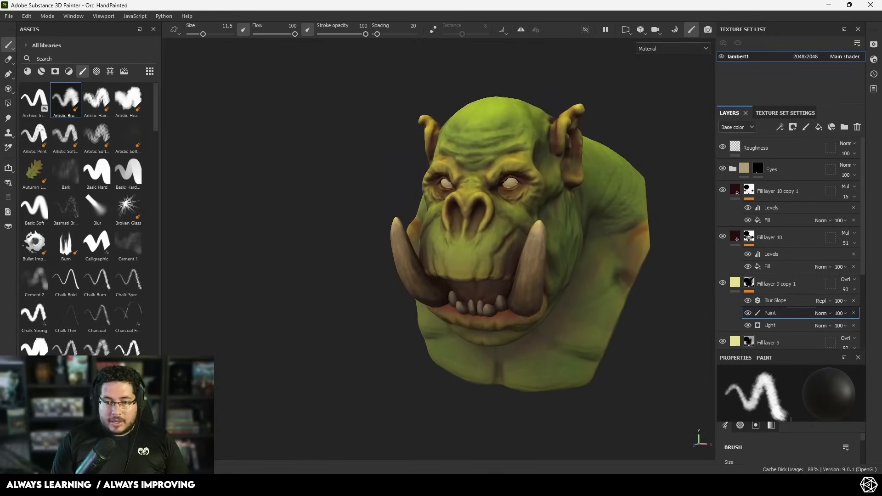
pyautogui.keyDown('alt'); pyautogui.moveTo(475, 222); pyautogui.dragTo(520, 240, button='right'); pyautogui.keyUp('alt')
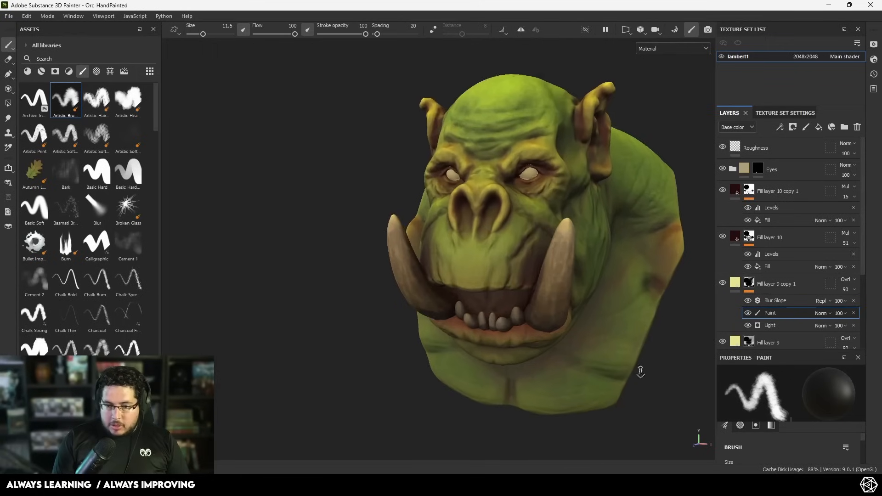
pyautogui.keyDown('alt'); pyautogui.moveTo(641, 372); pyautogui.dragTo(575, 300, button='right'); pyautogui.keyUp('alt')
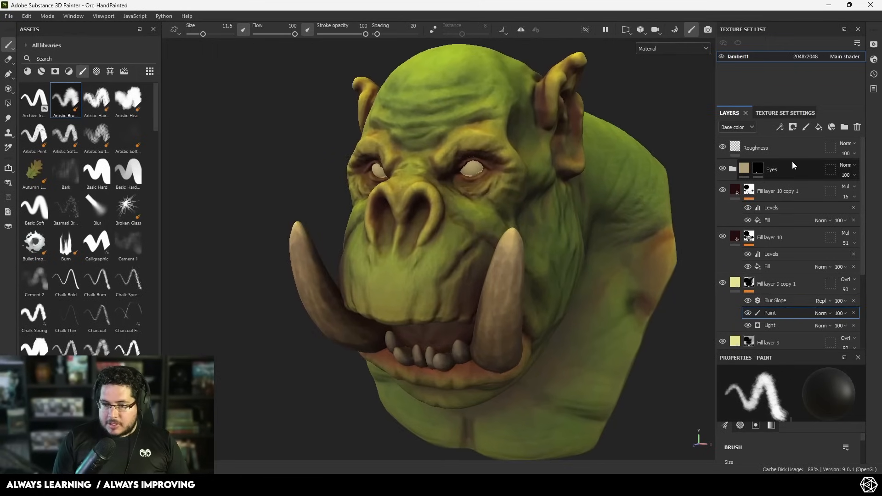
# Expand the Eyes folder and add a paint layer above Fill layer 2
pyautogui.click(757, 170)
pyautogui.click(735, 169)
pyautogui.click(766, 188)
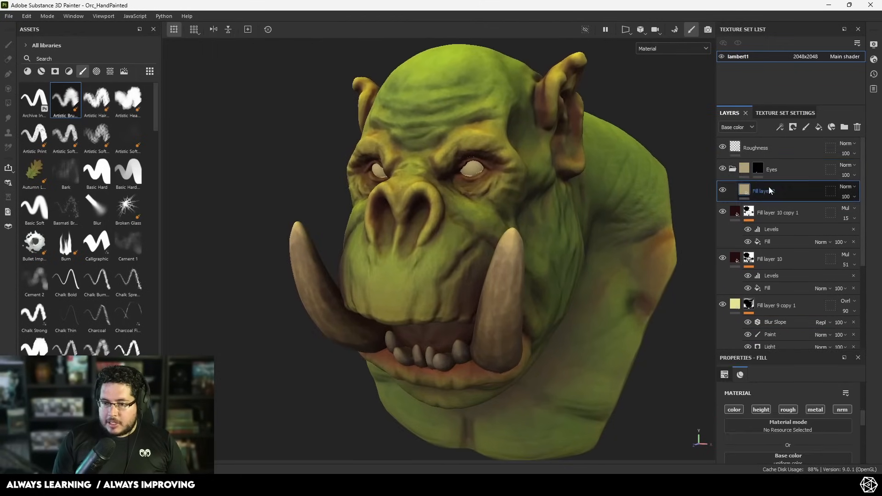
pyautogui.click(805, 127)
# Paint a white area on the upper part of the eyes with symmetry on and the Basic Hard brush at size 2.83
pyautogui.keyDown('alt'); pyautogui.moveTo(438, 200); pyautogui.dragTo(458, 124, button='right'); pyautogui.keyUp('alt')
pyautogui.keyDown('alt'); pyautogui.moveTo(457, 124); pyautogui.dragTo(414, 195, button='middle'); pyautogui.keyUp('alt')
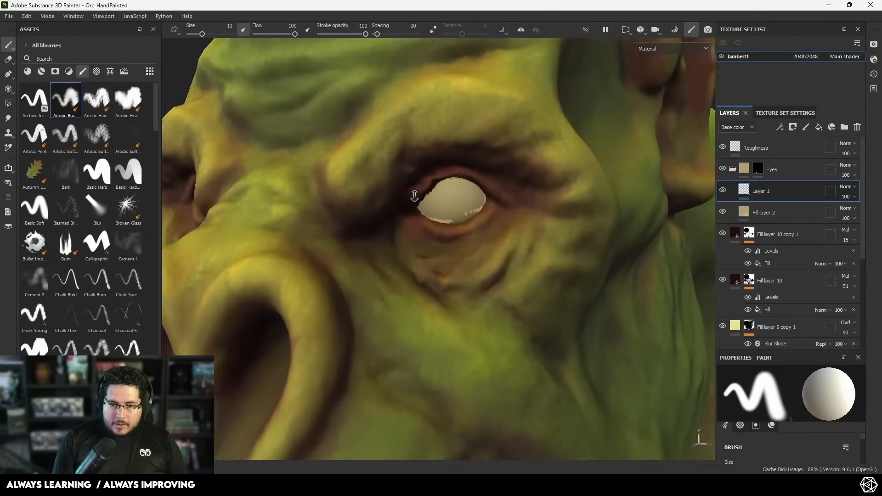
pyautogui.keyDown('alt'); pyautogui.moveTo(413, 195); pyautogui.dragTo(544, 211, button='right'); pyautogui.keyUp('alt')
pyautogui.keyDown('ctrl'); pyautogui.moveTo(545, 211); pyautogui.dragTo(509, 194, button='right'); pyautogui.keyUp('ctrl')
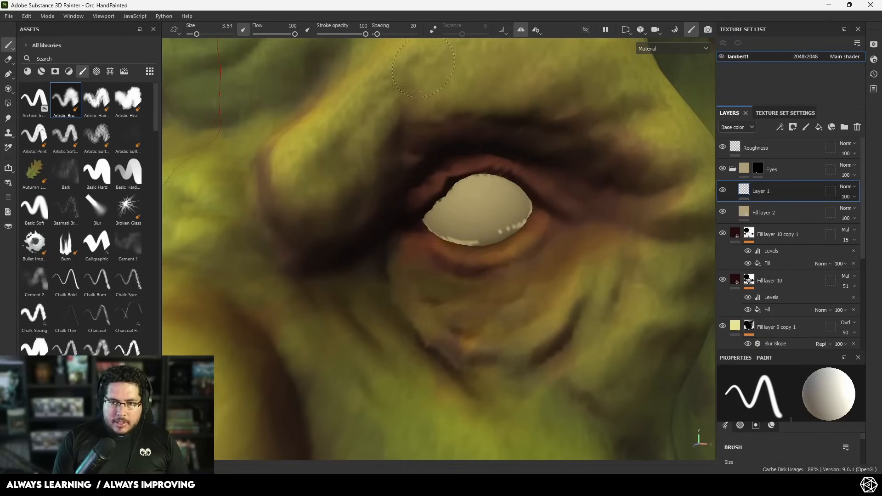
pyautogui.click(96, 172)
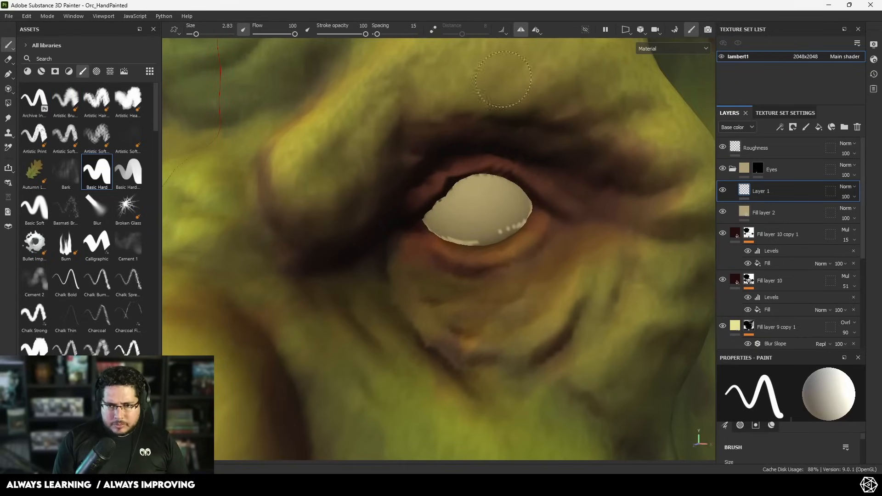
pyautogui.moveTo(479, 198)
pyautogui.mouseDown()
pyautogui.moveTo(467, 194)
pyautogui.moveTo(488, 197)
pyautogui.moveTo(482, 194)
pyautogui.mouseUp()
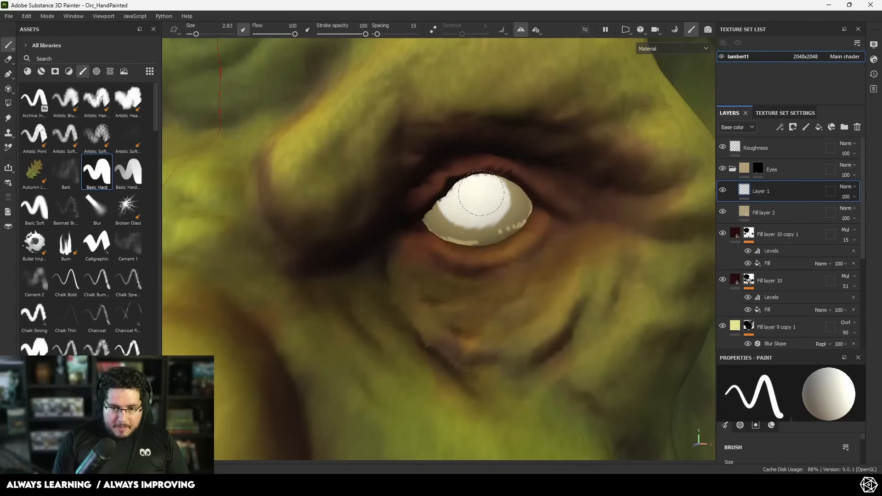
# Check the painted eyes on the bust and switch to the browser's Google image results for "eyes hand painted"
pyautogui.keyDown('alt'); pyautogui.moveTo(493, 204); pyautogui.dragTo(382, 193, button='right'); pyautogui.keyUp('alt')
pyautogui.keyDown('alt'); pyautogui.moveTo(381, 193); pyautogui.dragTo(506, 288); pyautogui.keyUp('alt')
pyautogui.keyDown('alt'); pyautogui.moveTo(506, 288); pyautogui.dragTo(478, 322, button='right'); pyautogui.keyUp('alt')
pyautogui.keyDown('alt'); pyautogui.moveTo(478, 322); pyautogui.dragTo(495, 282, button='middle'); pyautogui.keyUp('alt')
pyautogui.hotkey('alt', 'Tab')
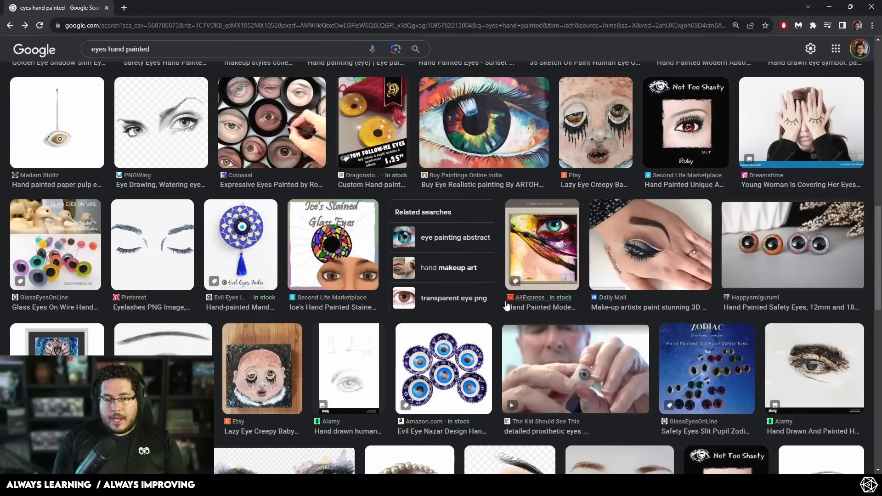
# Look through the "eyes hand painted" image results and preview the Freepik realistic hand painted eye with its related images
pyautogui.scroll(10, 541, 286)
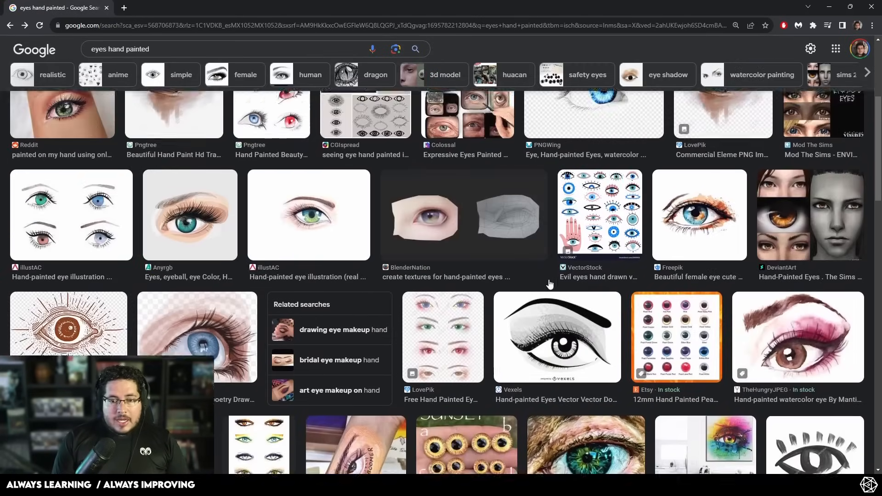
pyautogui.scroll(2, 583, 292)
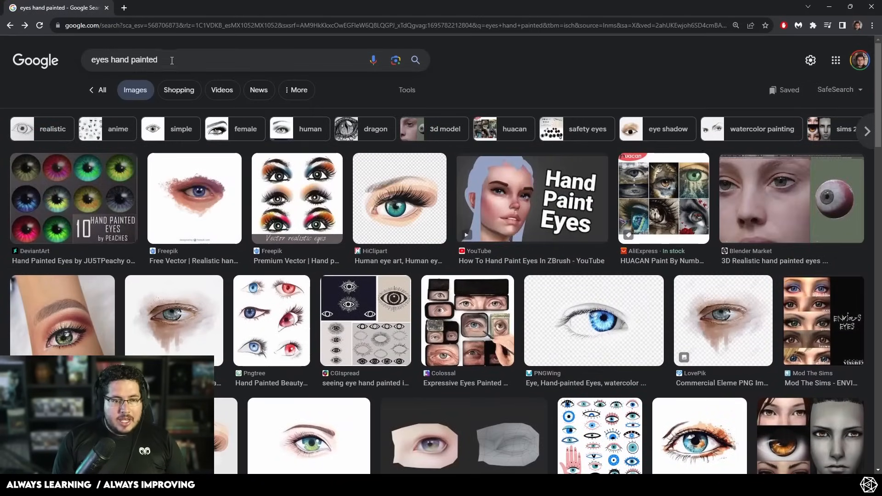
pyautogui.click(194, 198)
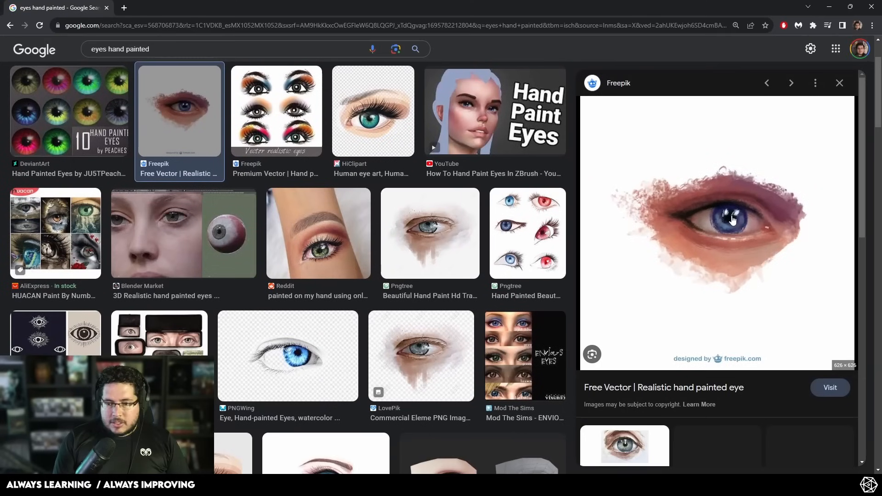
pyautogui.scroll(-3, 748, 249)
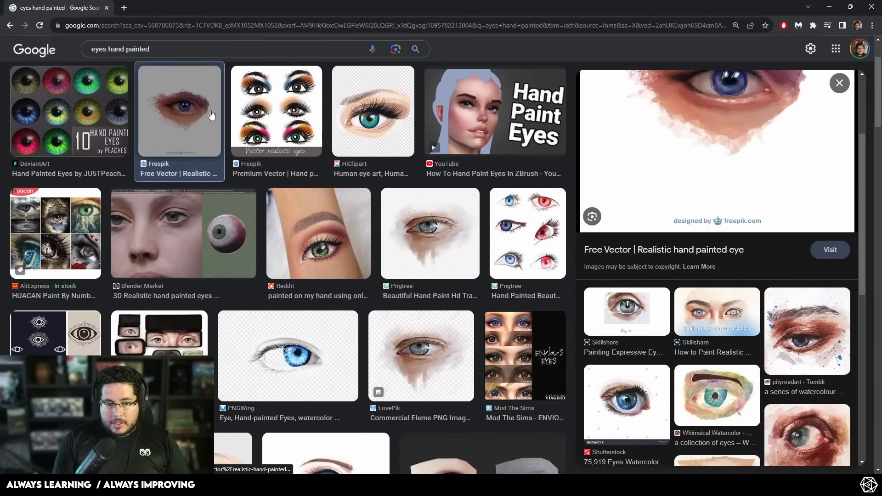
pyautogui.scroll(-7, 483, 257)
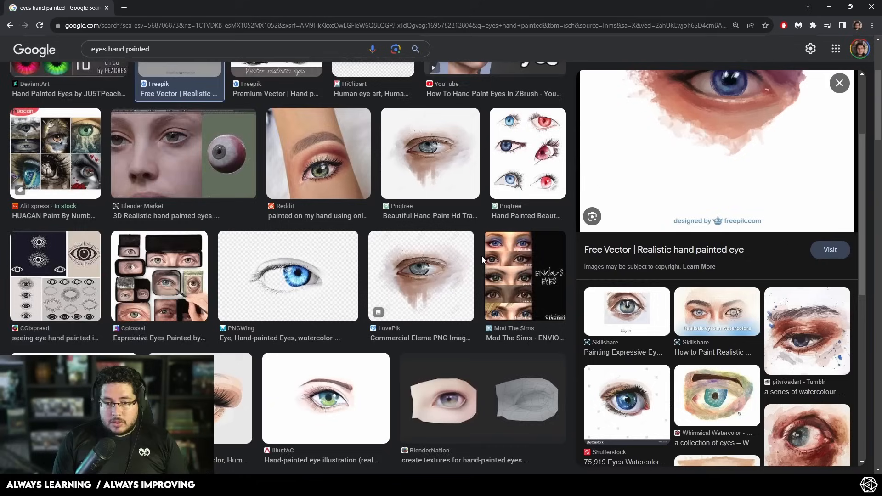
pyautogui.scroll(-6, 482, 260)
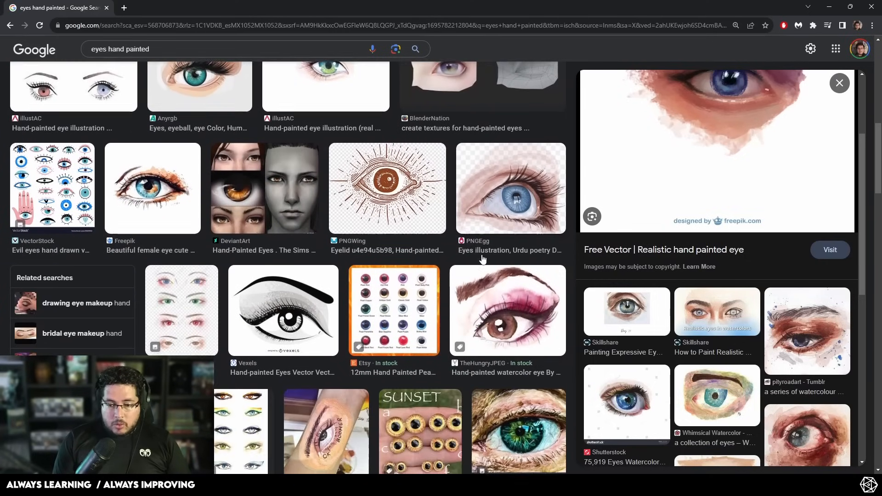
pyautogui.scroll(-8, 494, 359)
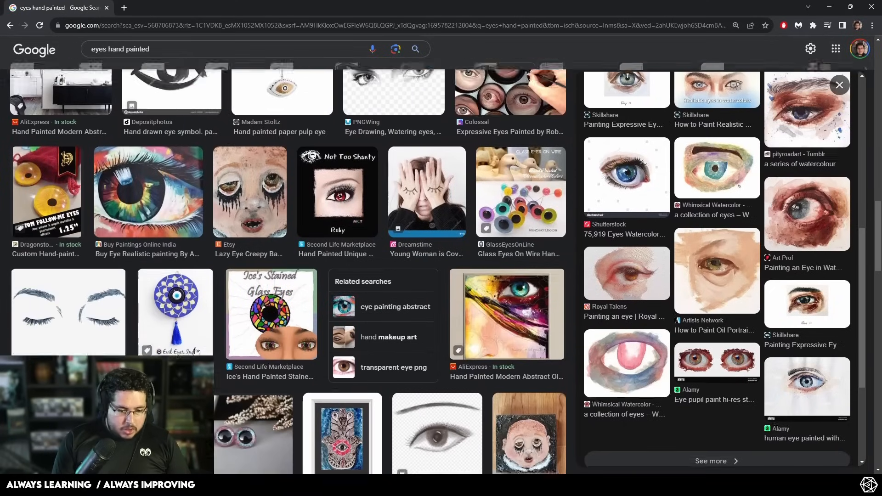
pyautogui.scroll(15, 128, 80)
# Change the image search from "eyes hand painted" to "eyes textrue" and run it
pyautogui.moveTo(150, 49); pyautogui.dragTo(133, 49)
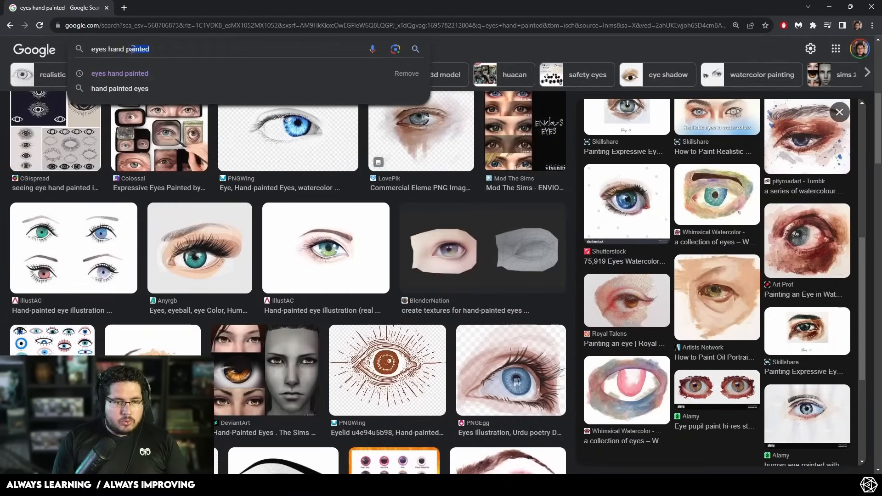
pyautogui.press('BackSpace')
pyautogui.press('BackSpace')
pyautogui.press('BackSpace')
pyautogui.press('BackSpace')
pyautogui.press('BackSpace')
pyautogui.press('BackSpace')
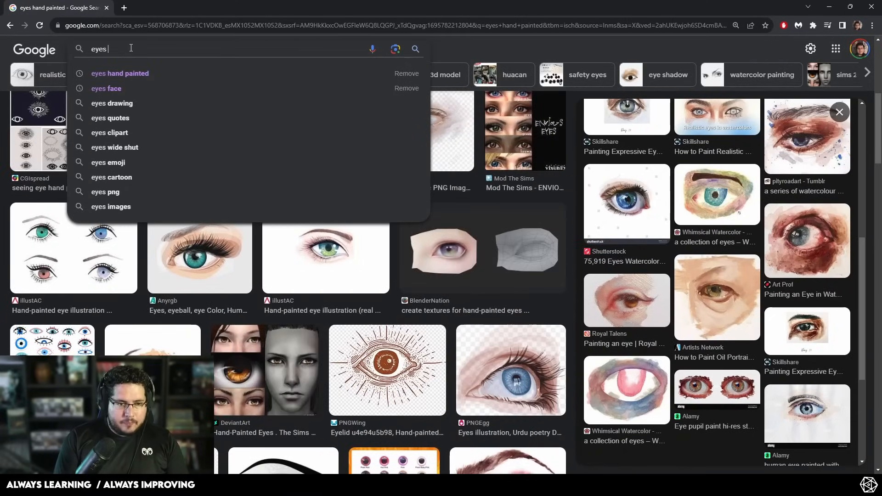
pyautogui.write('textrue')
pyautogui.press('Return')
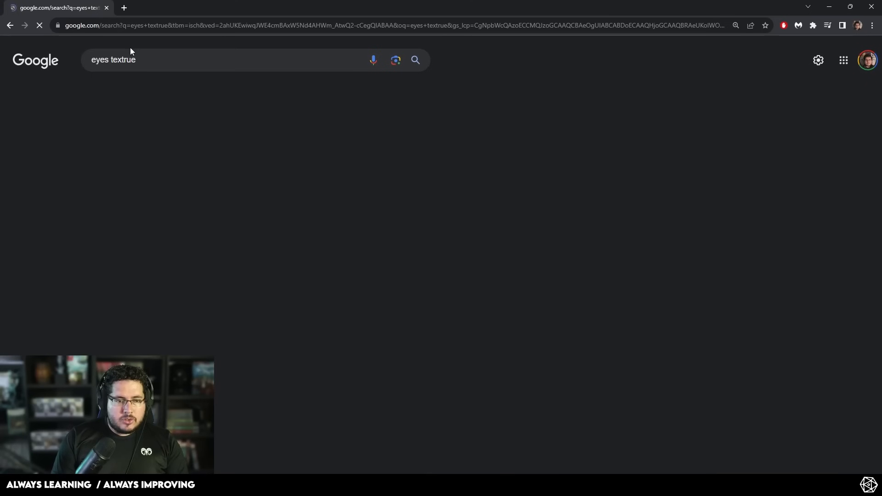
# Browse the eye texture image results for a suitable full eyeball texture with iris and veins
pyautogui.scroll(-3, 491, 201)
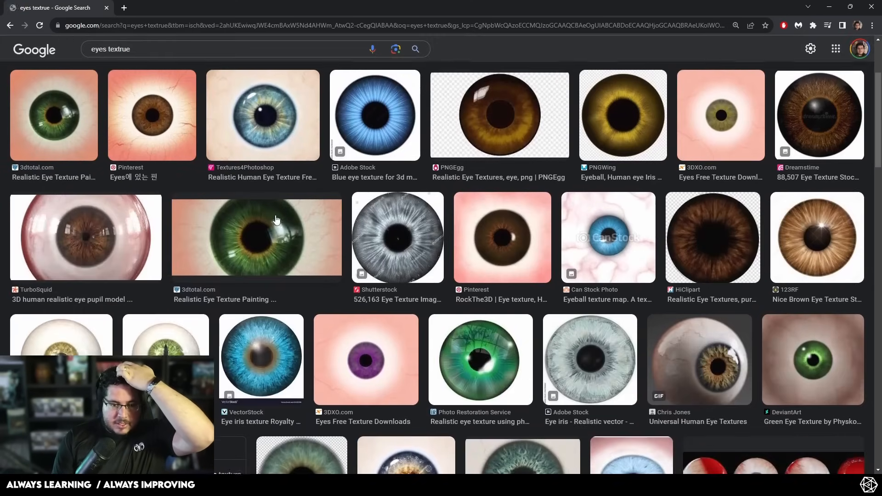
pyautogui.scroll(-5, 416, 237)
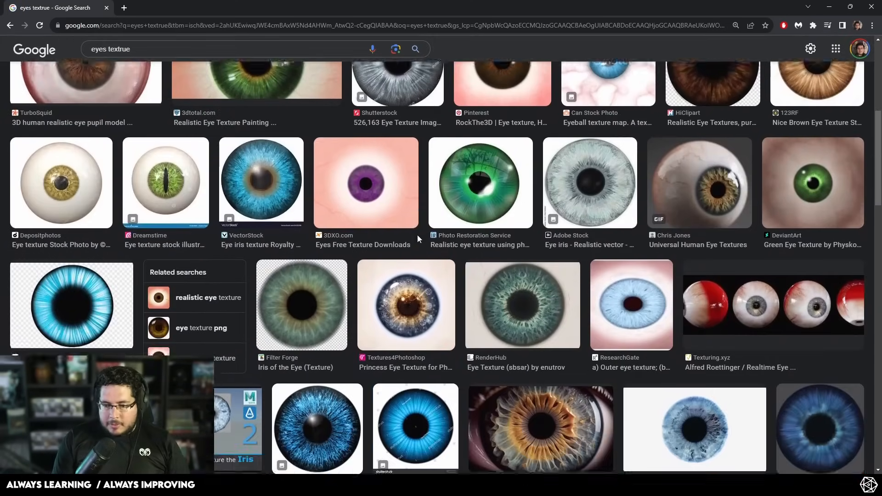
pyautogui.scroll(-2, 419, 239)
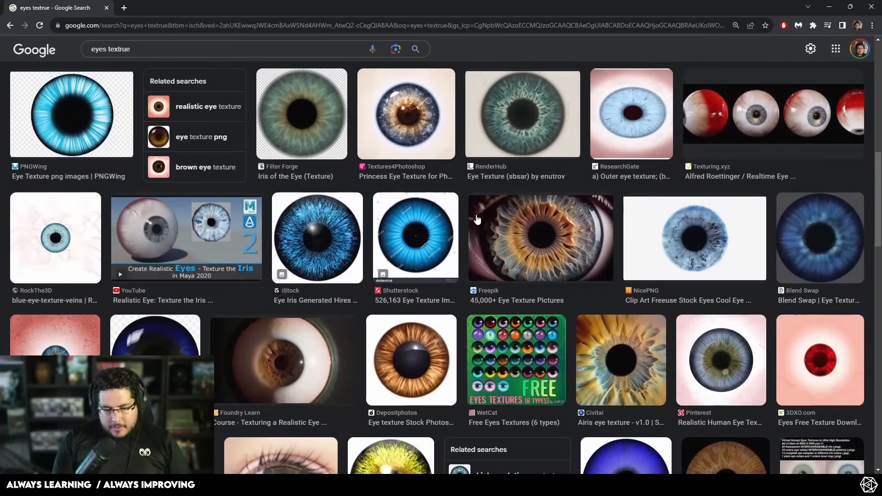
pyautogui.scroll(-3, 478, 219)
pyautogui.scroll(-3, 641, 297)
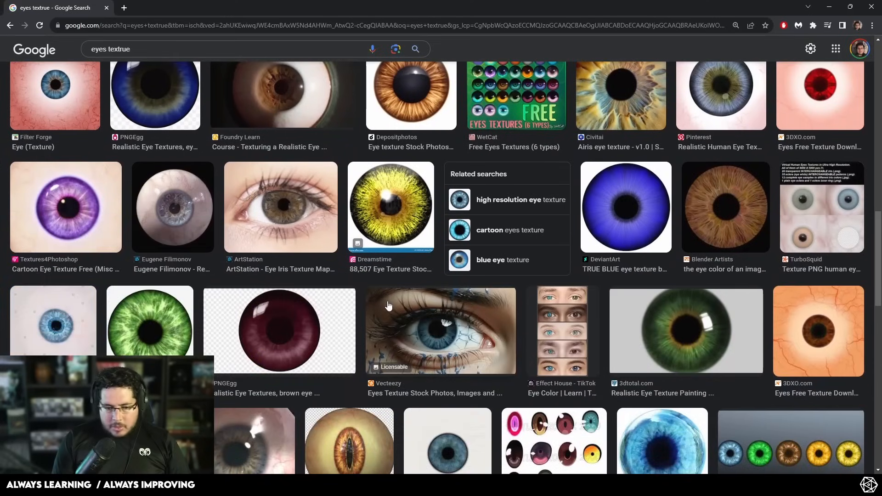
pyautogui.scroll(-4, 388, 305)
pyautogui.scroll(-2, 388, 305)
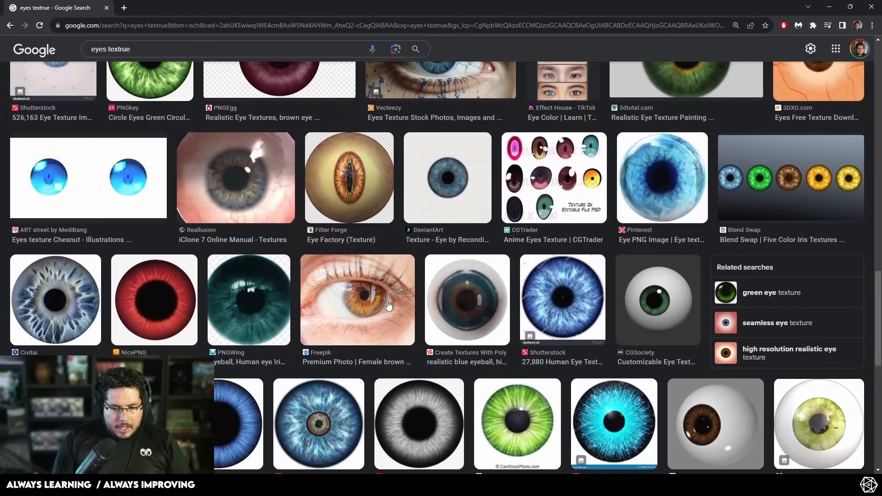
pyautogui.scroll(-10, 389, 305)
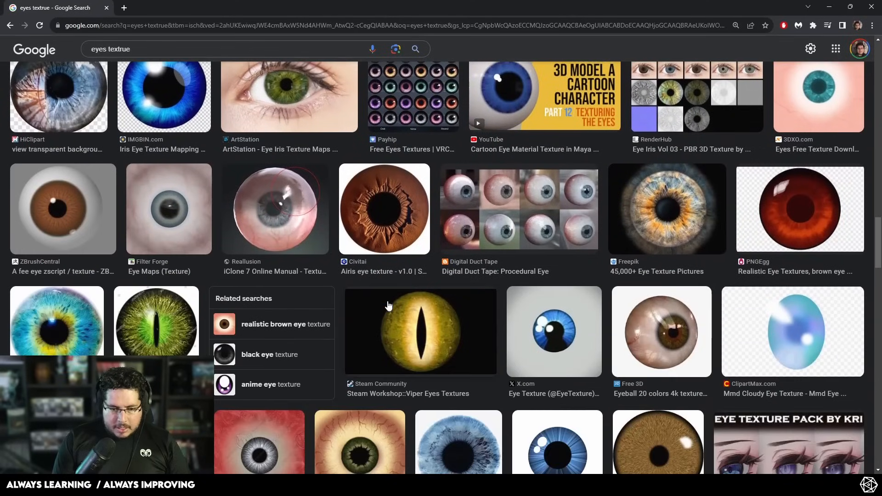
pyautogui.scroll(-4, 388, 306)
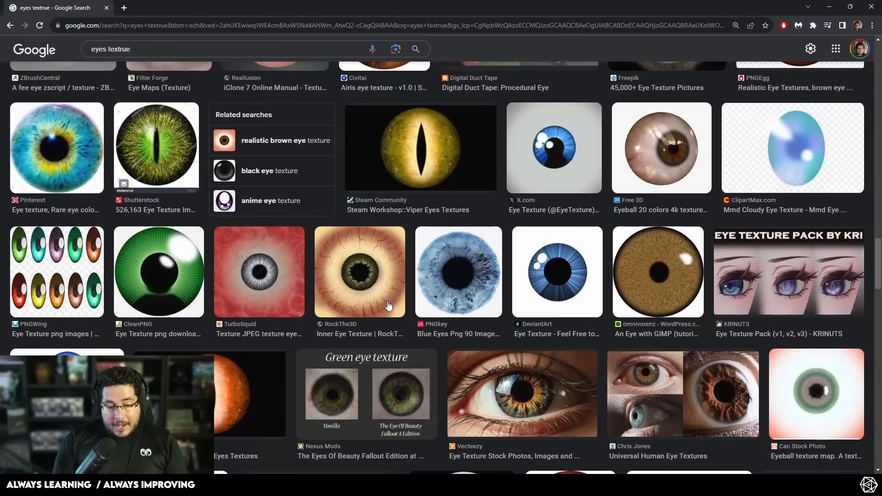
pyautogui.scroll(-5, 388, 305)
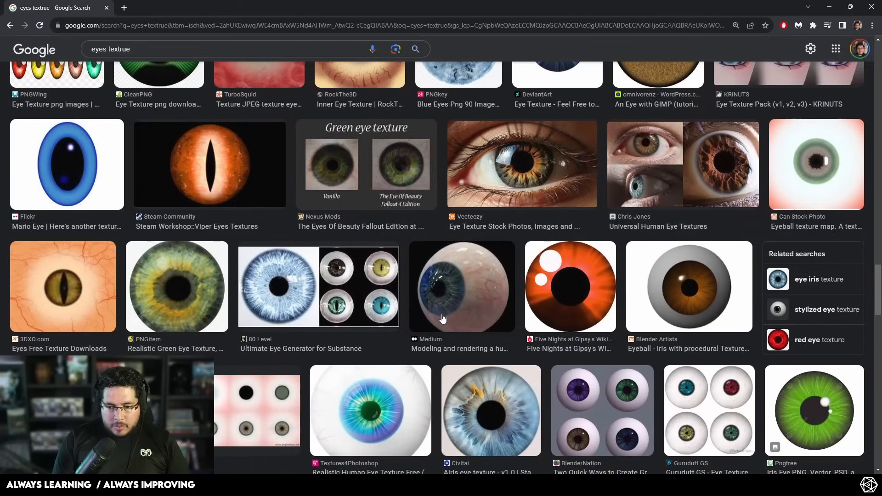
pyautogui.scroll(-7, 322, 275)
# Preview related eyeball textures and copy the Filter Forge "Eye (Texture)" image with the blue iris and red veins
pyautogui.click(280, 239)
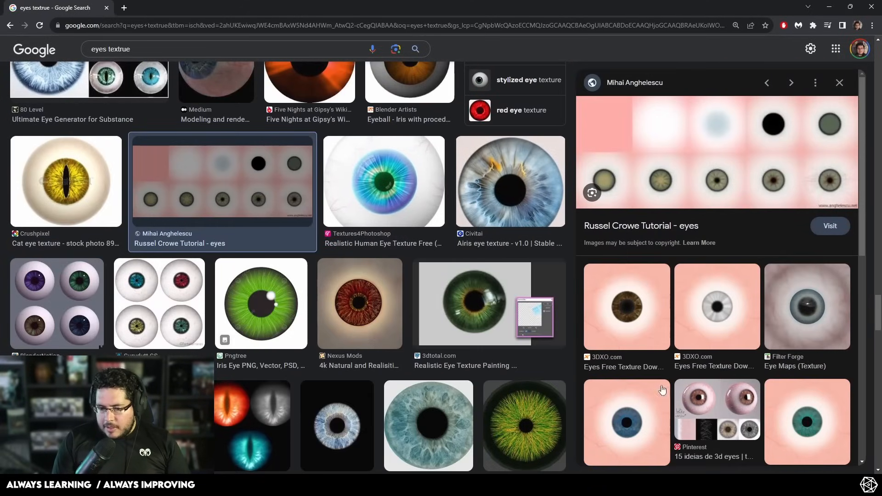
pyautogui.scroll(-5, 807, 428)
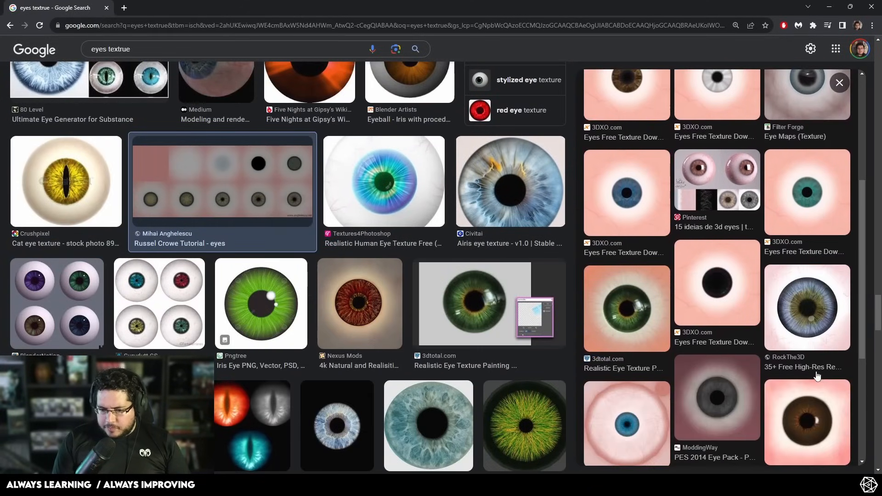
pyautogui.click(812, 275)
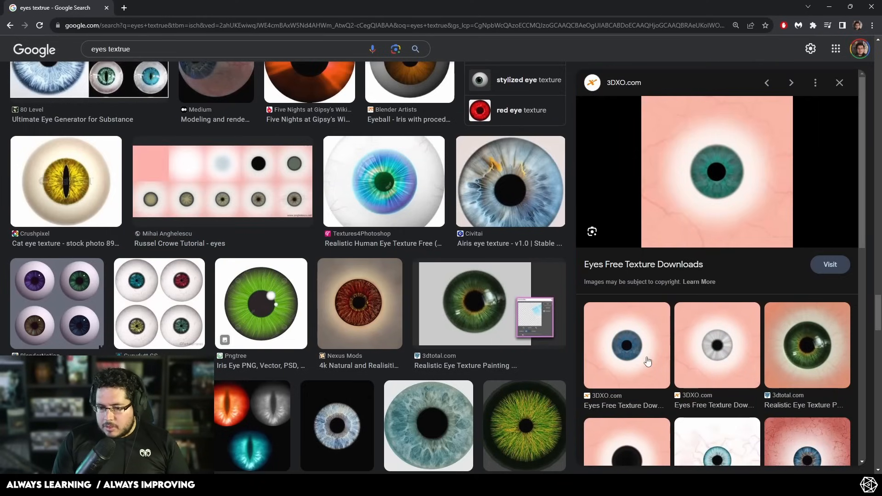
pyautogui.scroll(-5, 648, 361)
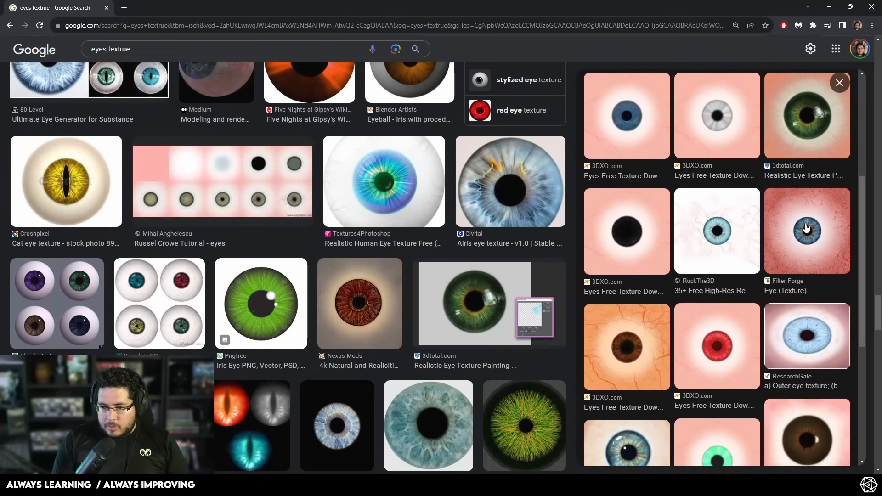
pyautogui.click(807, 228)
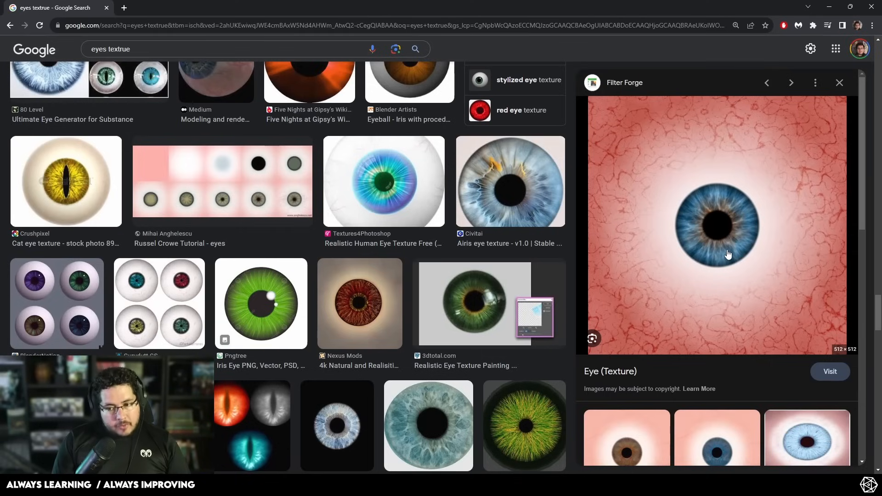
pyautogui.rightClick(711, 208)
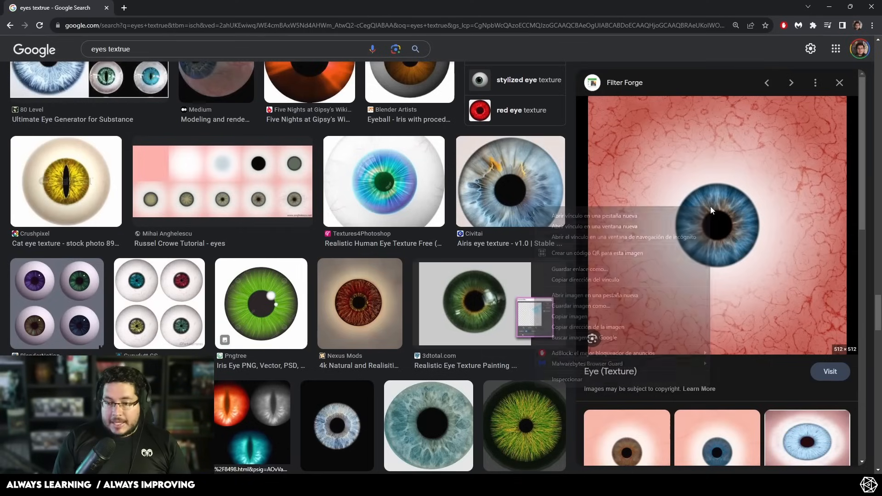
pyautogui.click(596, 317)
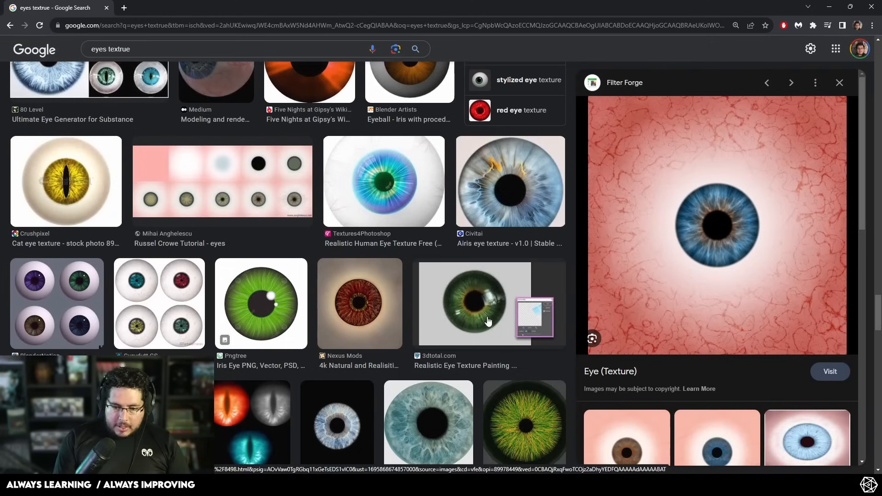
# Launch Adobe Photoshop 2024 and dismiss its What's new window
pyautogui.press('super')
pyautogui.write('pho')
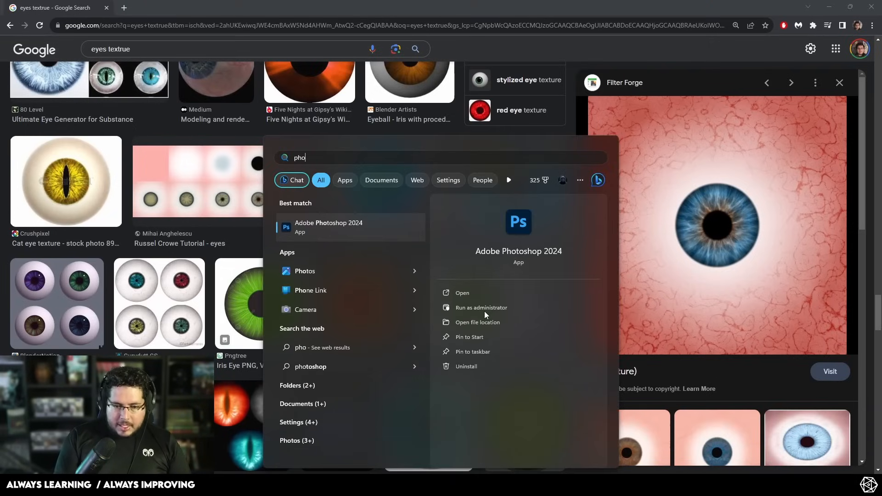
pyautogui.press('Return')
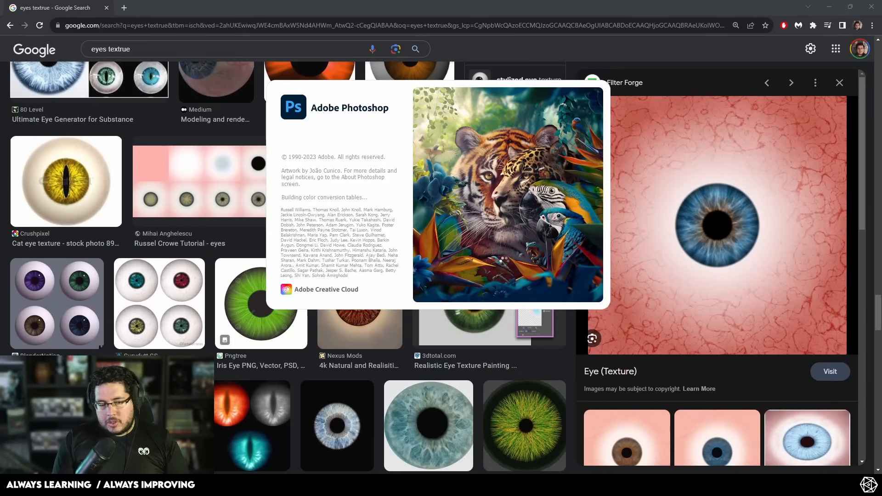
pyautogui.hotkey('alt', 'Tab')
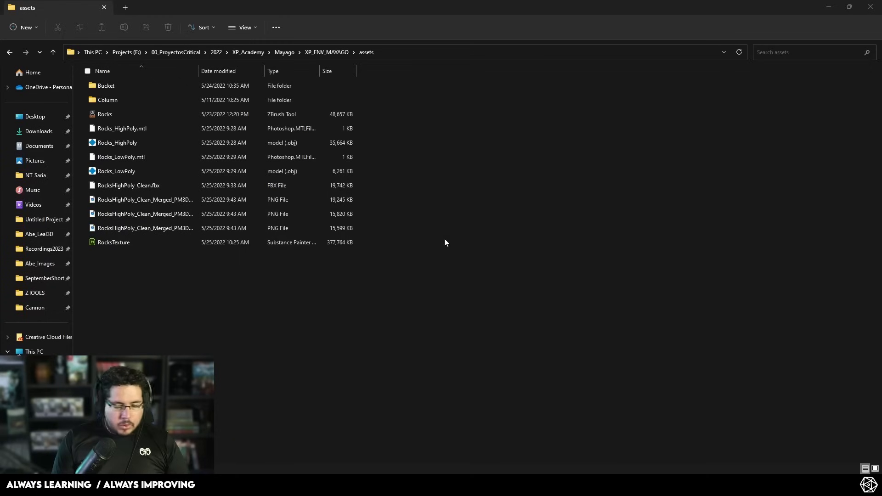
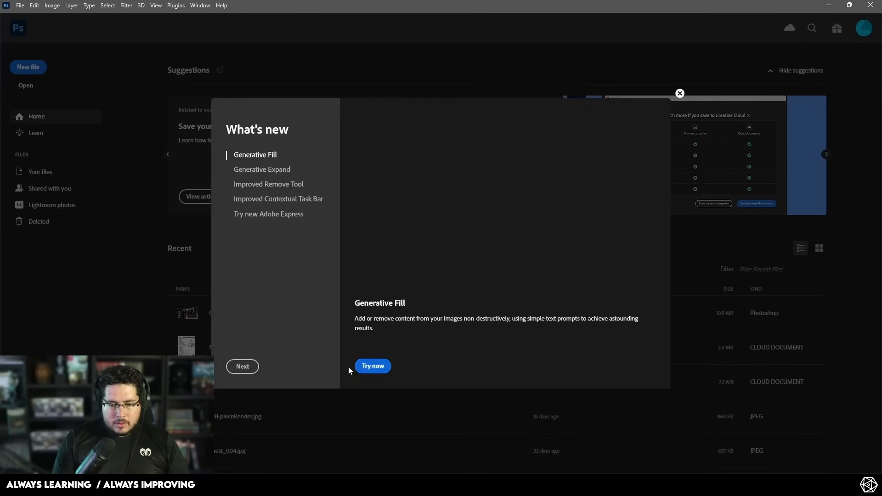
pyautogui.click(243, 366)
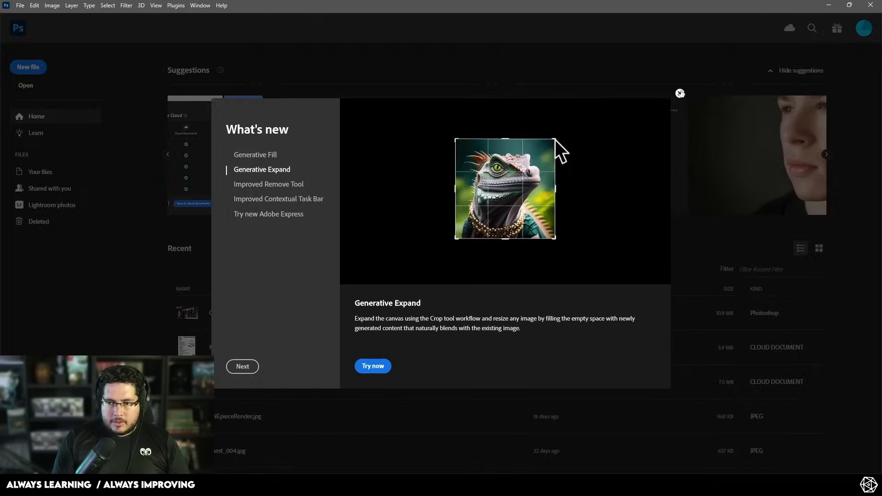
pyautogui.click(680, 93)
# Create a new document and paste the copied blue eye texture into it
pyautogui.click(21, 71)
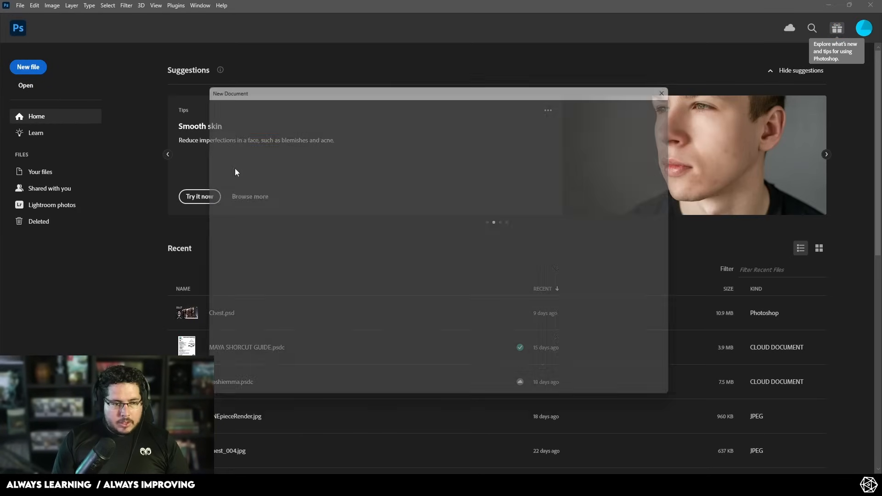
pyautogui.click(622, 387)
pyautogui.hotkey('ctrl', 'v')
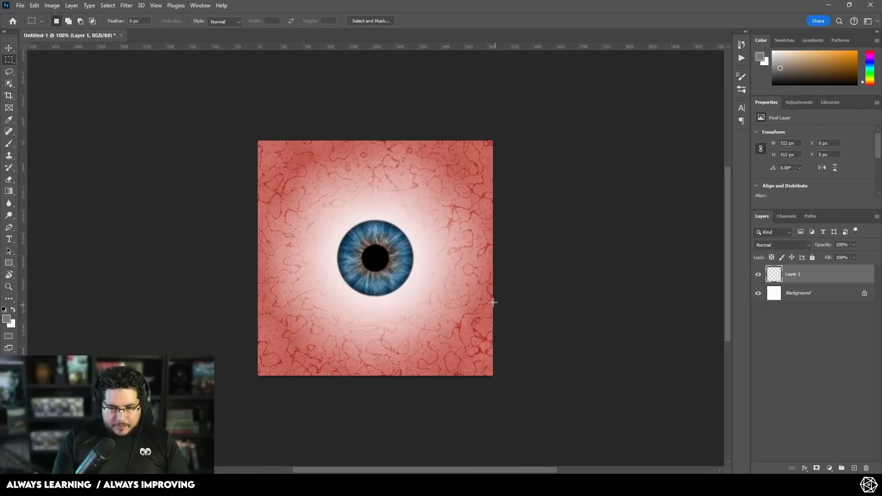
# Select the blue iris with a circular Elliptical Marquee selection about 167 px in diameter, following its outer edge
pyautogui.keyDown('alt'); pyautogui.scroll(5, 357, 246); pyautogui.keyUp('alt')
pyautogui.keyDown('alt'); pyautogui.scroll(-2, 357, 246); pyautogui.keyUp('alt')
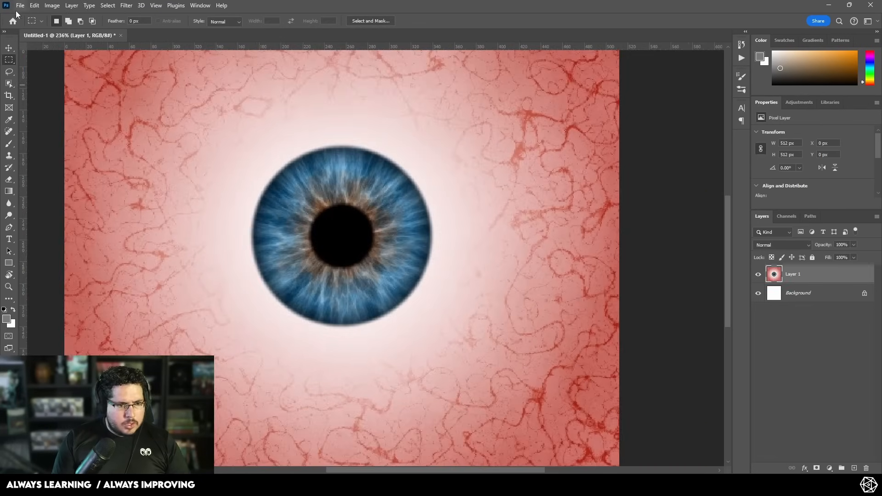
pyautogui.rightClick(11, 60)
pyautogui.click(33, 69)
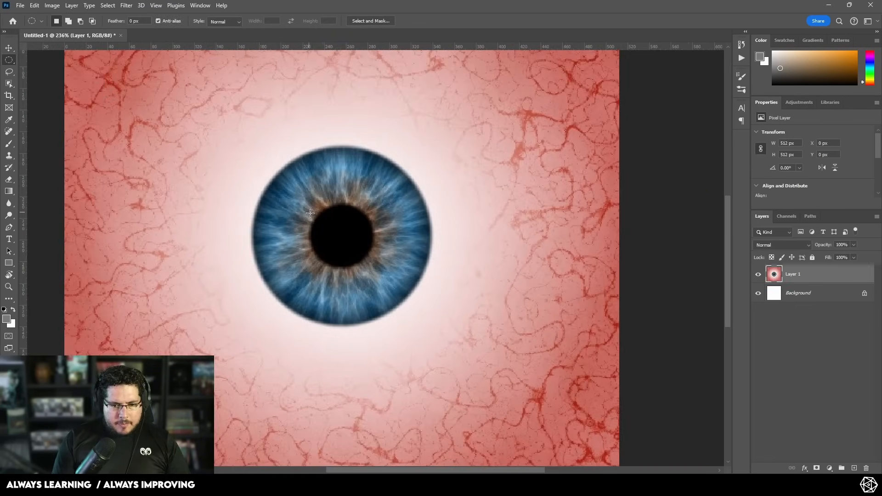
pyautogui.moveTo(310, 212); pyautogui.dragTo(440, 328)
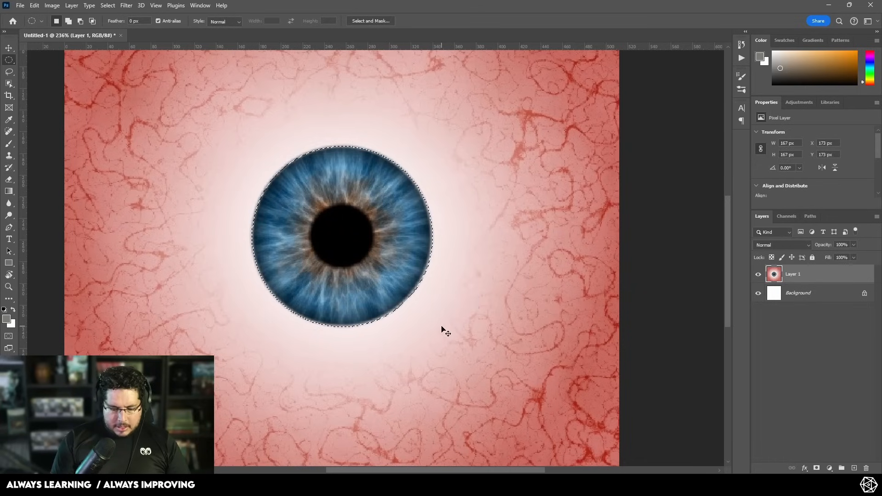
# Recolour the selected iris orange-red with Hue/Saturation, using a hue of about +172 and a saturation of about +47
pyautogui.hotkey('ctrl', 'u')
pyautogui.moveTo(656, 139); pyautogui.dragTo(700, 145)
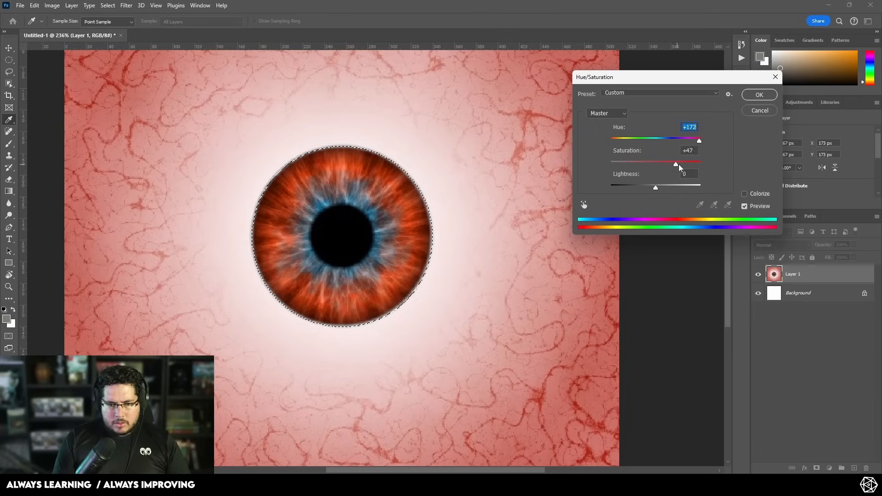
pyautogui.moveTo(656, 188); pyautogui.dragTo(656, 190)
pyautogui.click(760, 95)
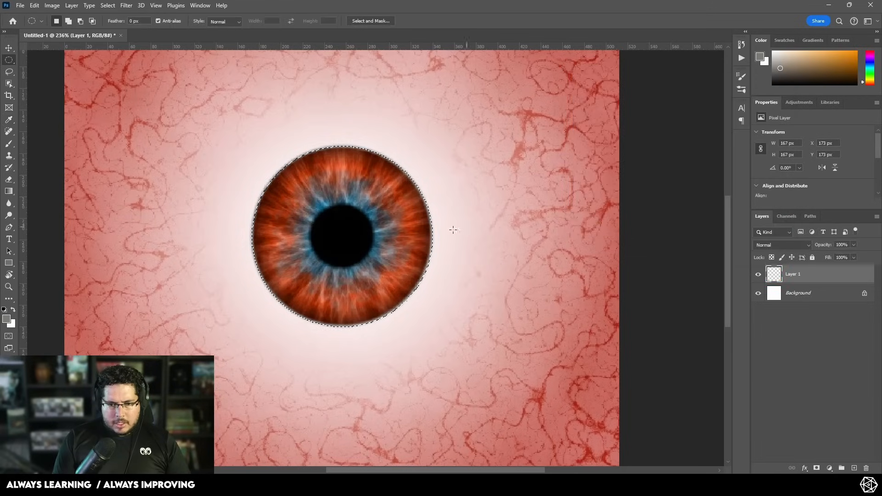
pyautogui.keyDown('alt'); pyautogui.scroll(-3, 391, 238); pyautogui.keyUp('alt')
pyautogui.keyDown('alt'); pyautogui.scroll(5, 356, 247); pyautogui.keyUp('alt')
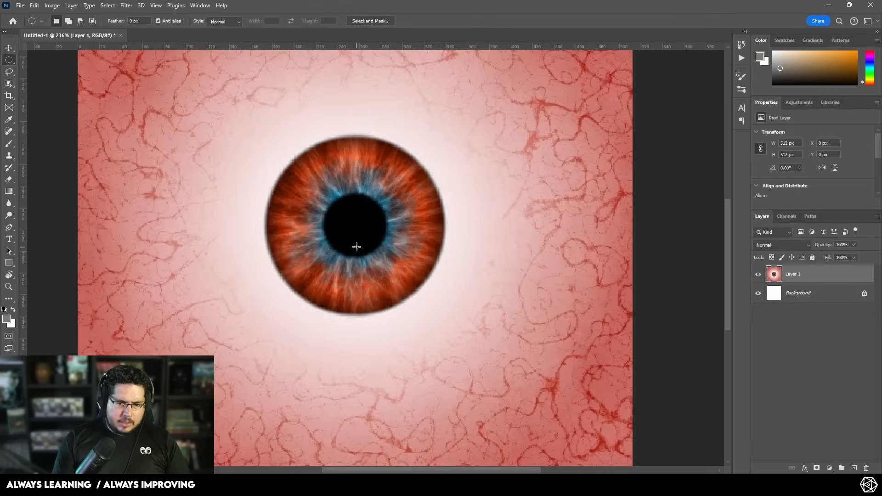
# Save a copy of the document to the Desktop as the JPEG file eye, at maximum quality 12
pyautogui.keyDown('alt'); pyautogui.scroll(-8, 357, 246); pyautogui.keyUp('alt')
pyautogui.hotkey('ctrl', 'alt', 's')
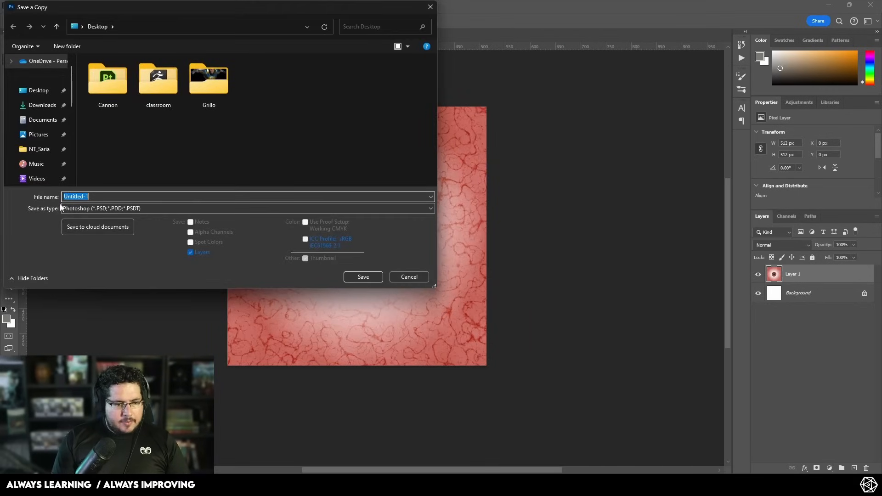
pyautogui.click(94, 197)
pyautogui.click(94, 208)
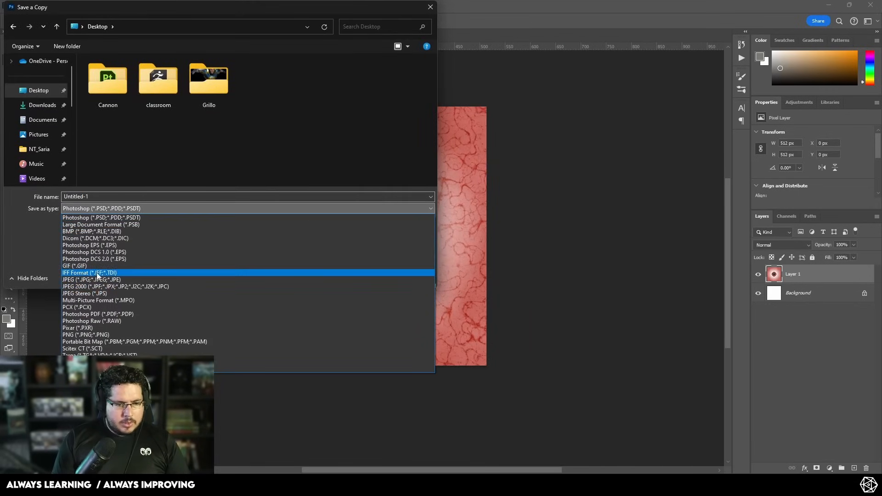
pyautogui.click(115, 274)
pyautogui.press('Return')
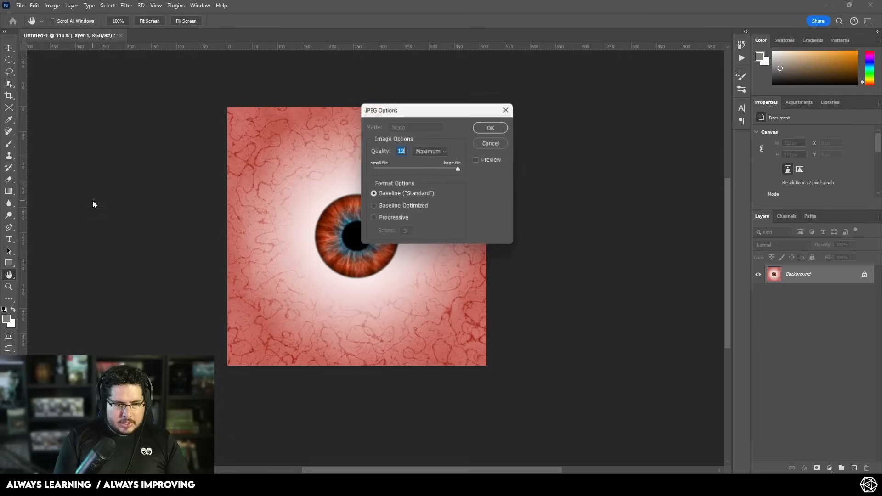
pyautogui.press('Return')
# Switch back to Substance 3D Painter and frame the orc's eye up close from the front
pyautogui.click(830, 7)
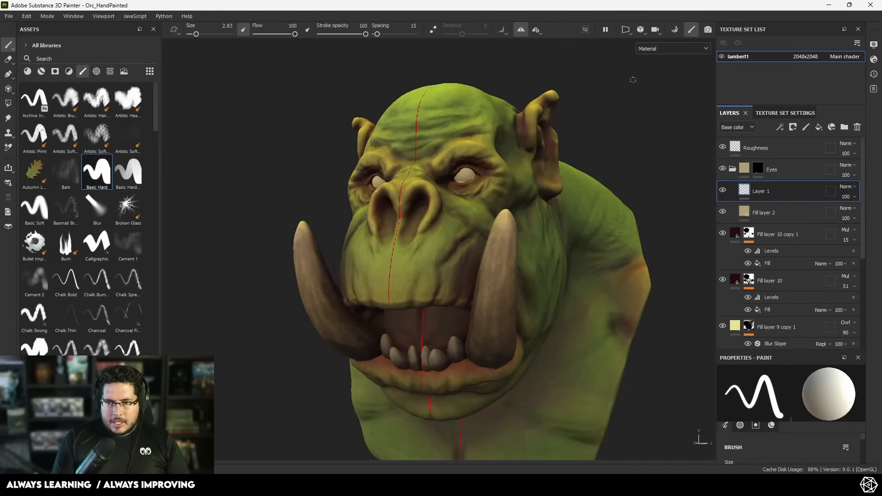
pyautogui.click(643, 32)
pyautogui.click(666, 52)
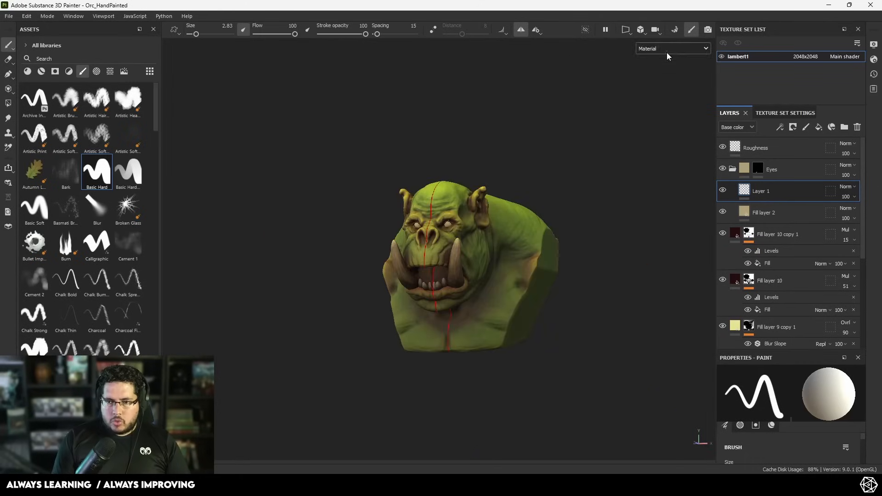
pyautogui.scroll(10, 464, 268)
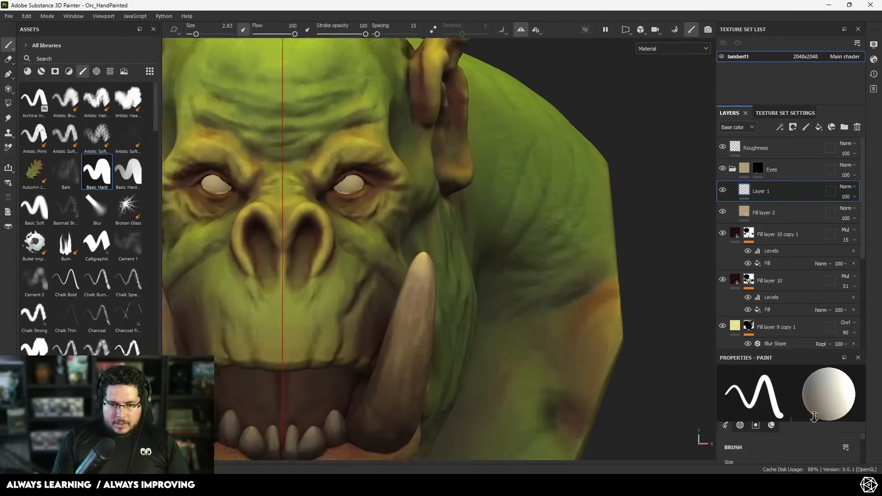
pyautogui.scroll(8, 461, 209)
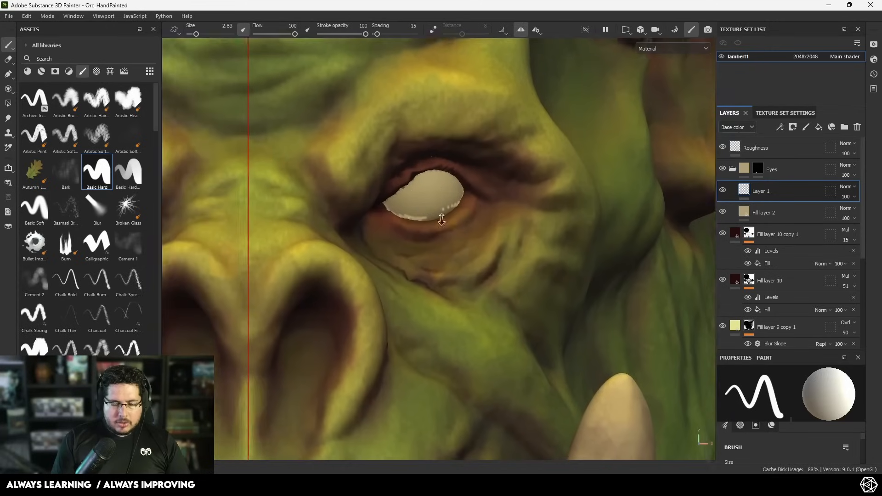
pyautogui.scroll(-1, 499, 248)
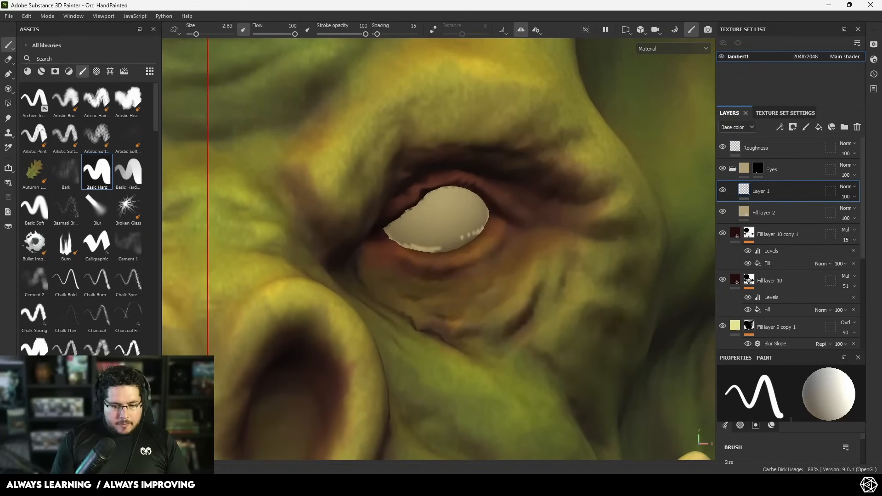
# Import eye.jpg from the Desktop as a texture into the project 'Orc_HandPainted'
pyautogui.hotkey('alt', 'Tab')
pyautogui.click(35, 116)
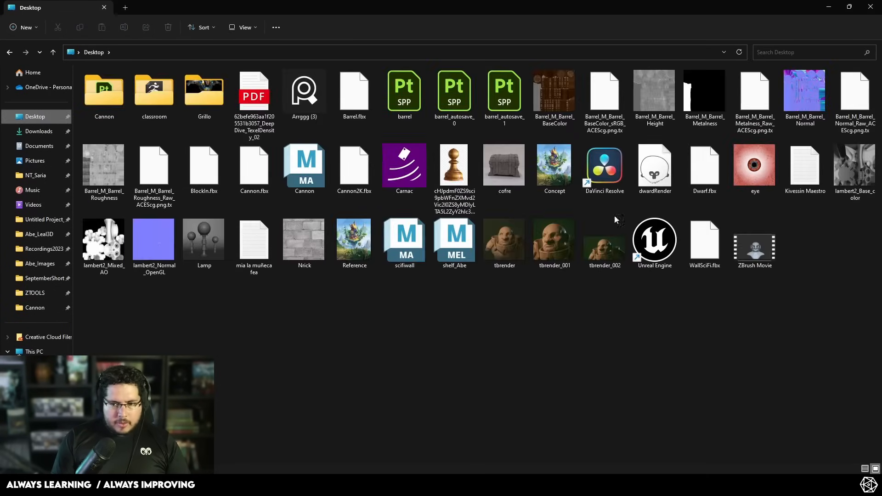
pyautogui.moveTo(758, 168)
pyautogui.mouseDown()
pyautogui.moveTo(740, 207)
pyautogui.moveTo(603, 288)
pyautogui.moveTo(74, 175)
pyautogui.mouseUp()
pyautogui.hotkey('alt', 'Tab')
pyautogui.click(570, 149)
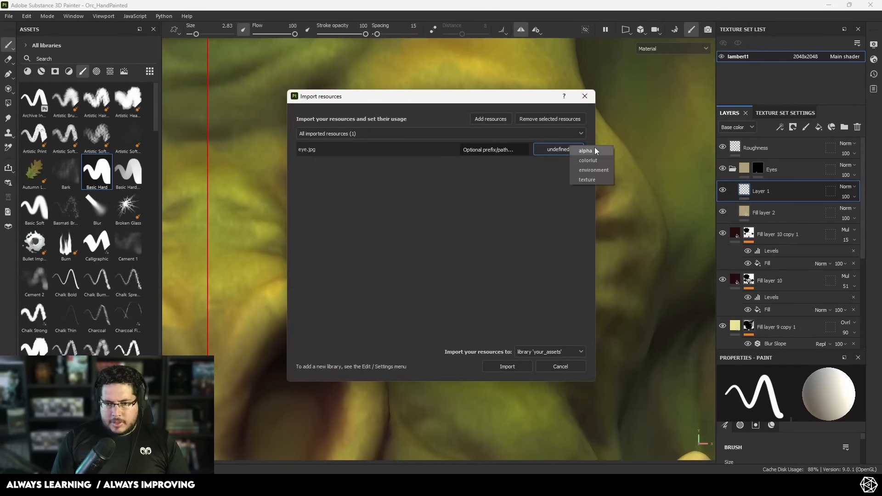
pyautogui.click(592, 179)
pyautogui.click(575, 352)
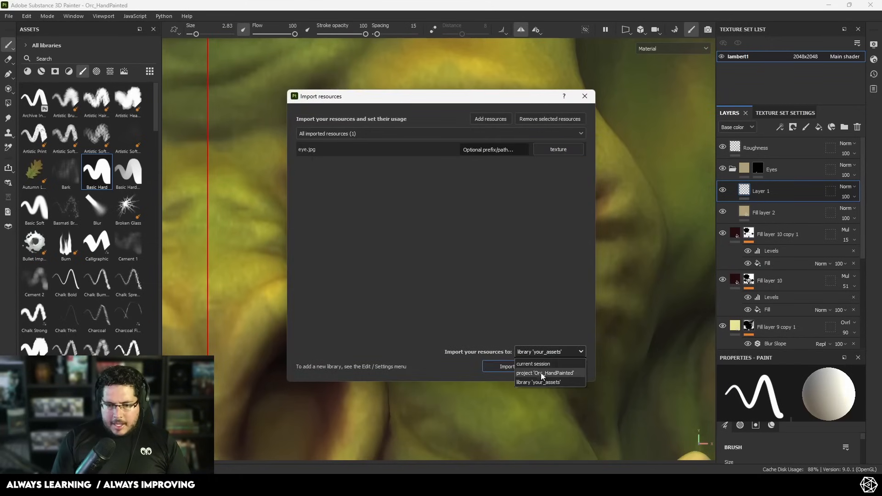
pyautogui.click(541, 378)
pyautogui.click(507, 367)
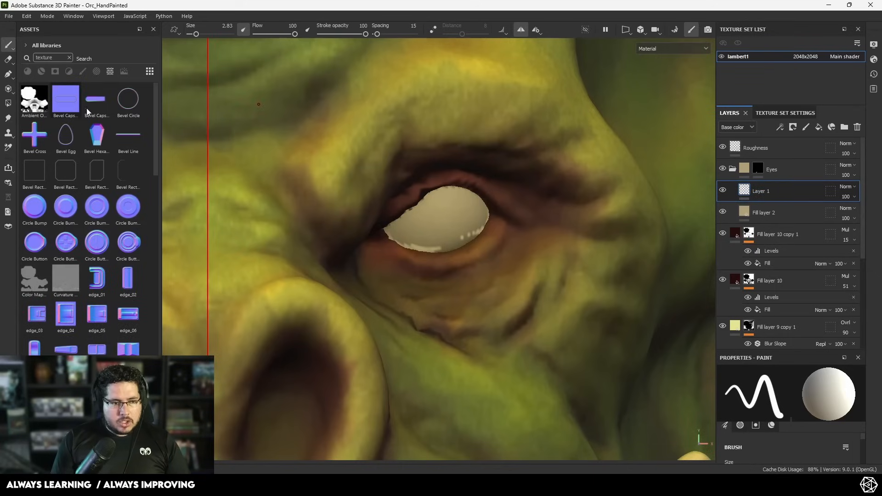
# Set up the Projection tool with only the color channel active and the imported eye texture as its base color
pyautogui.click(6, 90)
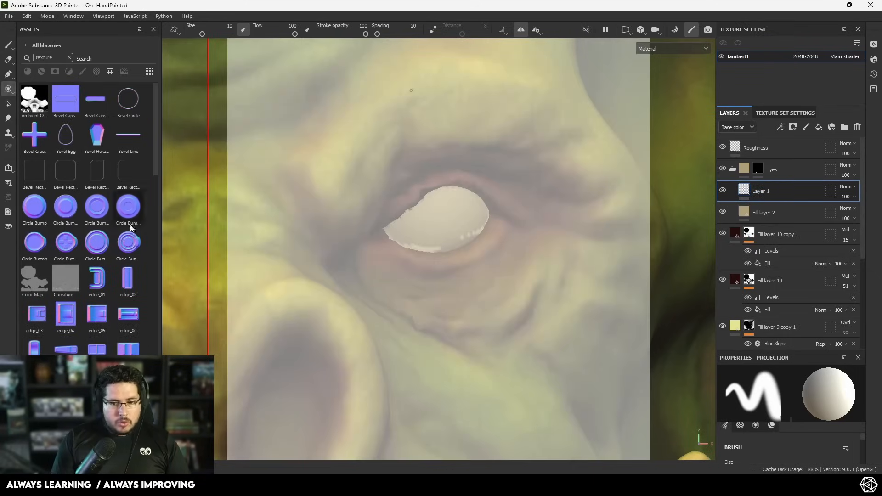
pyautogui.scroll(-2, 794, 453)
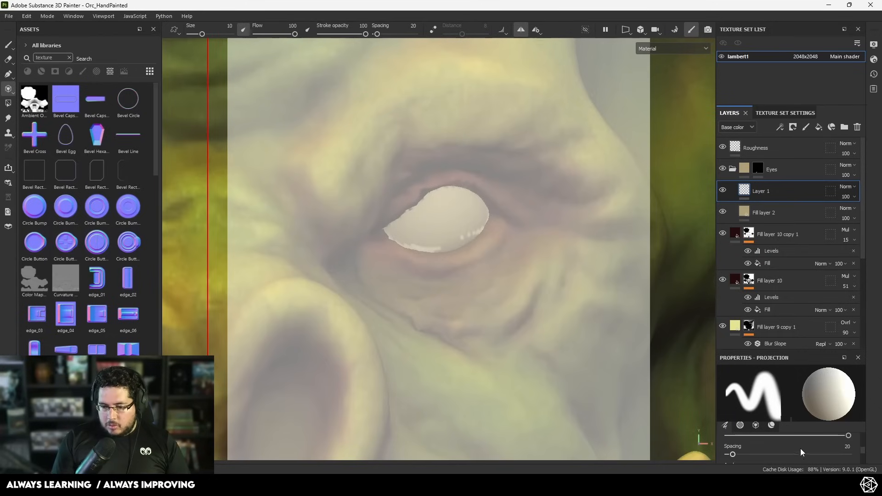
pyautogui.moveTo(796, 349); pyautogui.dragTo(795, 188)
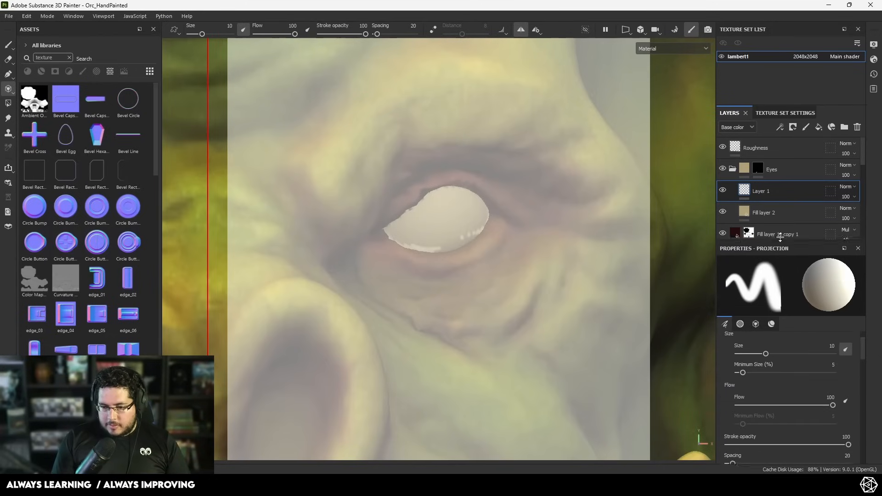
pyautogui.scroll(-3, 782, 349)
pyautogui.scroll(-3, 776, 367)
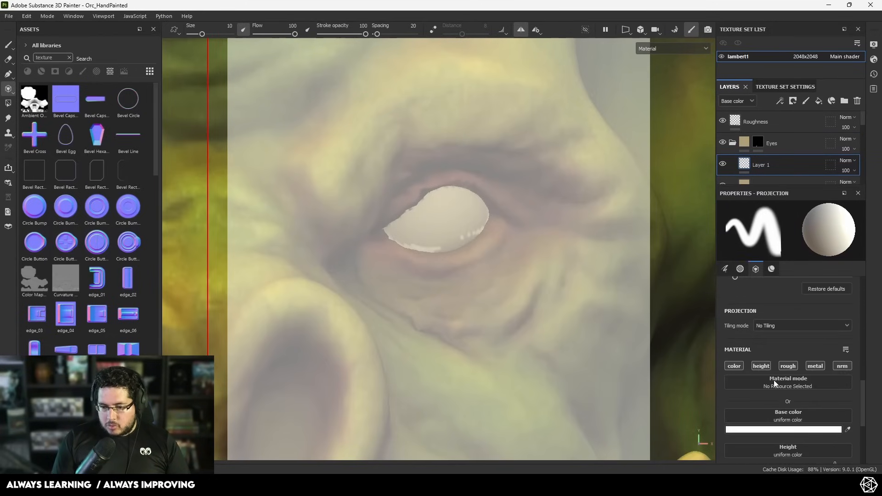
pyautogui.click(761, 366)
pyautogui.click(788, 366)
pyautogui.click(815, 366)
pyautogui.click(841, 366)
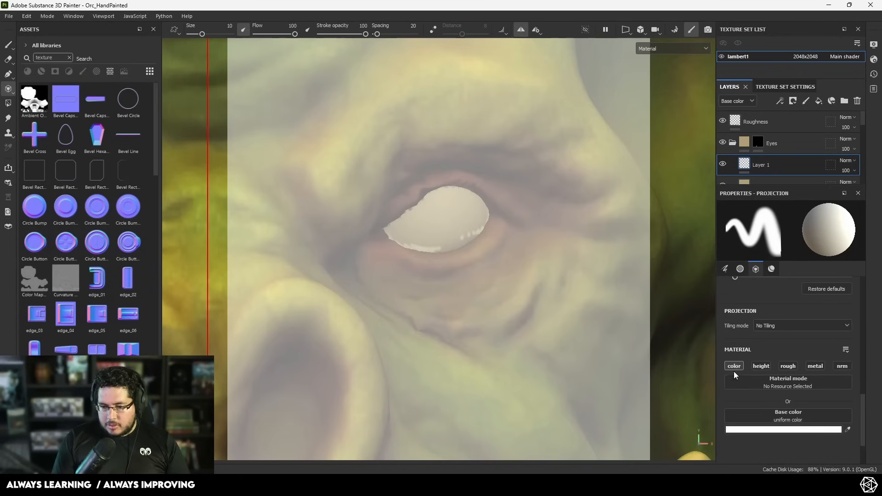
pyautogui.moveTo(216, 441); pyautogui.dragTo(781, 419)
# Scale down the eye projection, align its iris with the orc's eye and paint it onto the eyeball
pyautogui.keyDown('alt'); pyautogui.moveTo(496, 240); pyautogui.dragTo(484, 260, button='middle'); pyautogui.keyUp('alt')
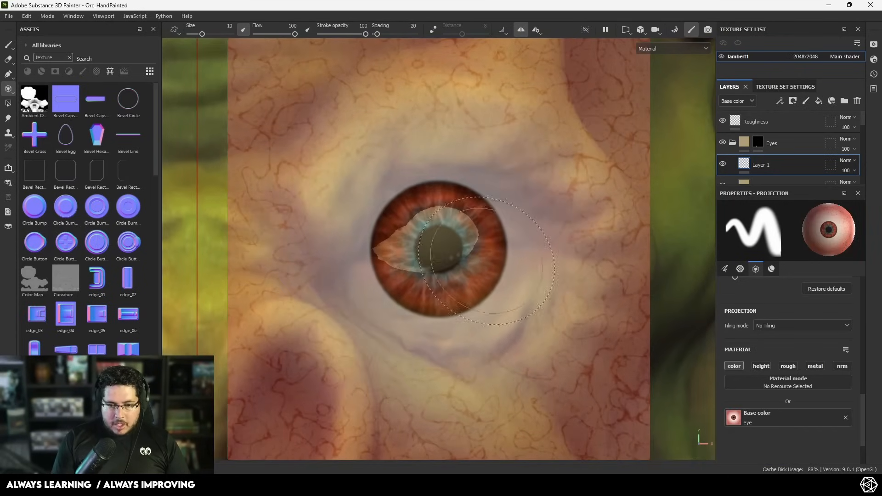
pyautogui.moveTo(535, 224)
pyautogui.mouseDown(button='right')
pyautogui.moveTo(359, 191)
pyautogui.moveTo(363, 177)
pyautogui.mouseUp(button='right')
pyautogui.moveTo(515, 218); pyautogui.dragTo(501, 194)
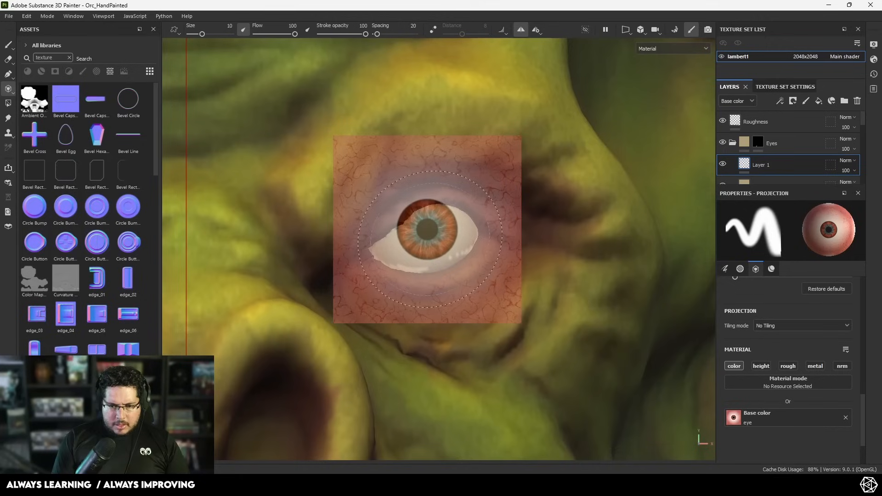
pyautogui.moveTo(430, 240); pyautogui.dragTo(439, 242)
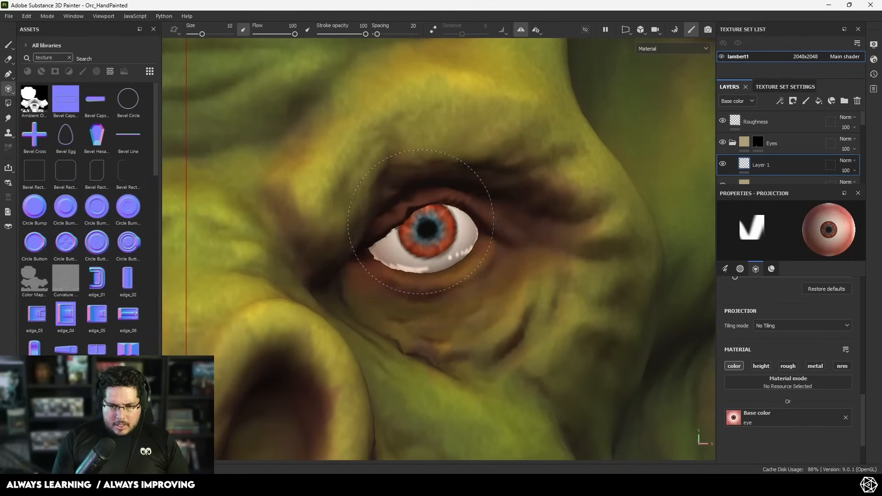
pyautogui.keyDown('alt'); pyautogui.moveTo(569, 284); pyautogui.dragTo(340, 216, button='right'); pyautogui.keyUp('alt')
pyautogui.moveTo(492, 248)
pyautogui.keyDown('alt'); pyautogui.mouseDown()
pyautogui.moveTo(666, 247)
pyautogui.moveTo(400, 254)
pyautogui.mouseUp(); pyautogui.keyUp('alt')
pyautogui.keyDown('alt'); pyautogui.moveTo(460, 267); pyautogui.dragTo(545, 295, button='right'); pyautogui.keyUp('alt')
# Switch to the Paint tool and add a new paint layer above the projected iris layer in the Eyes group
pyautogui.press('1')
pyautogui.keyDown('alt'); pyautogui.moveTo(479, 260); pyautogui.dragTo(828, 427, button='right'); pyautogui.keyUp('alt')
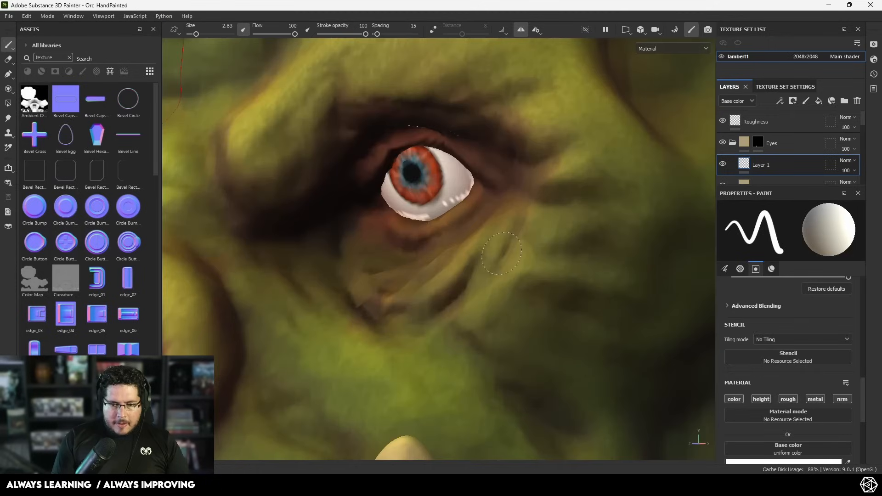
pyautogui.keyDown('alt'); pyautogui.moveTo(459, 258); pyautogui.dragTo(556, 262); pyautogui.keyUp('alt')
pyautogui.keyDown('alt'); pyautogui.moveTo(368, 221); pyautogui.dragTo(174, 138, button='right'); pyautogui.keyUp('alt')
pyautogui.keyDown('alt'); pyautogui.moveTo(476, 265); pyautogui.dragTo(630, 261, button='right'); pyautogui.keyUp('alt')
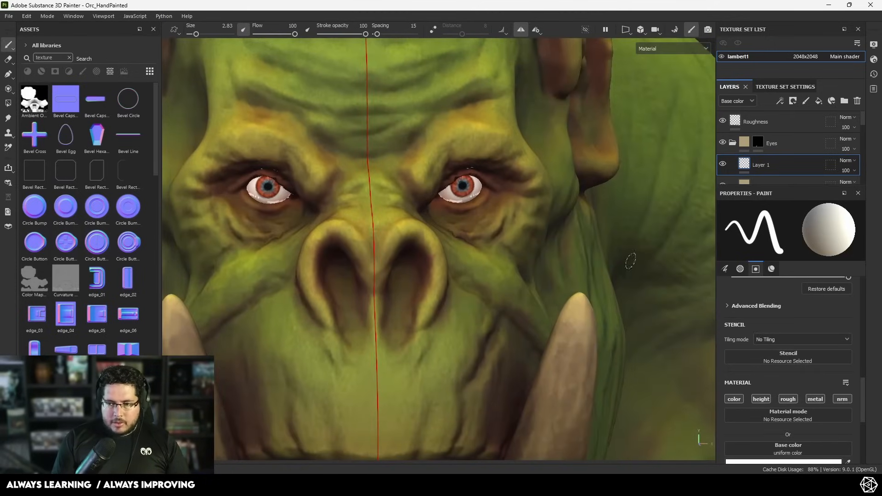
pyautogui.click(807, 101)
# Try a thin brush stroke of size 0.57 along the lower edge of the eyeball
pyautogui.keyDown('alt'); pyautogui.moveTo(528, 213); pyautogui.dragTo(437, 214); pyautogui.keyUp('alt')
pyautogui.moveTo(354, 147)
pyautogui.keyDown('alt'); pyautogui.mouseDown(button='right')
pyautogui.moveTo(417, 160)
pyautogui.moveTo(451, 191)
pyautogui.moveTo(480, 197)
pyautogui.mouseUp(button='right'); pyautogui.keyUp('alt')
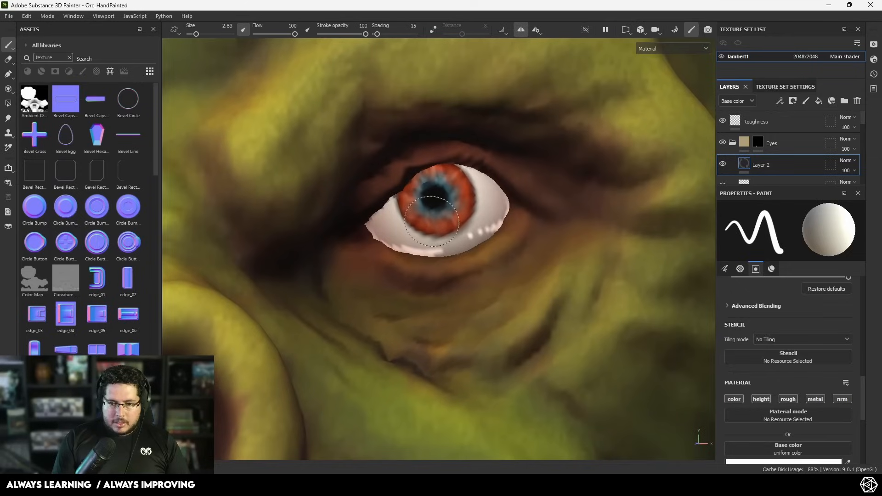
pyautogui.keyDown('alt'); pyautogui.moveTo(421, 250); pyautogui.dragTo(468, 242, button='right'); pyautogui.keyUp('alt')
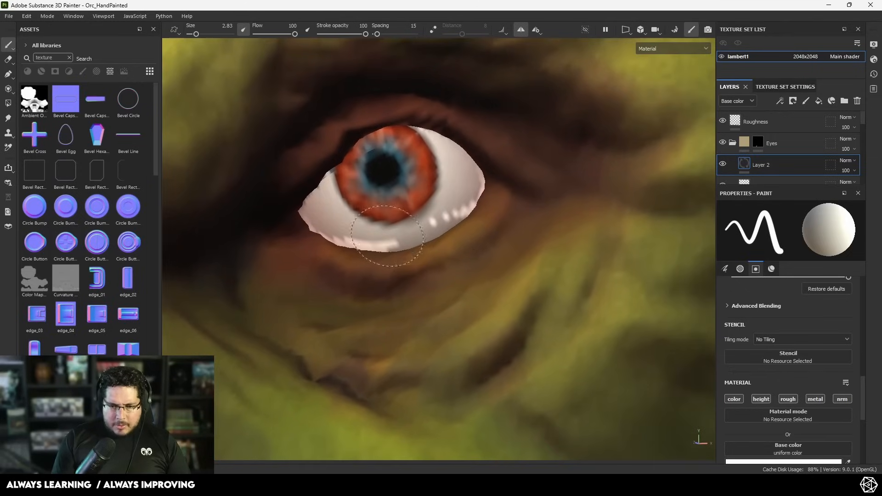
pyautogui.keyDown('ctrl'); pyautogui.moveTo(413, 222); pyautogui.dragTo(391, 222, button='right'); pyautogui.keyUp('ctrl')
pyautogui.moveTo(388, 243); pyautogui.dragTo(329, 230)
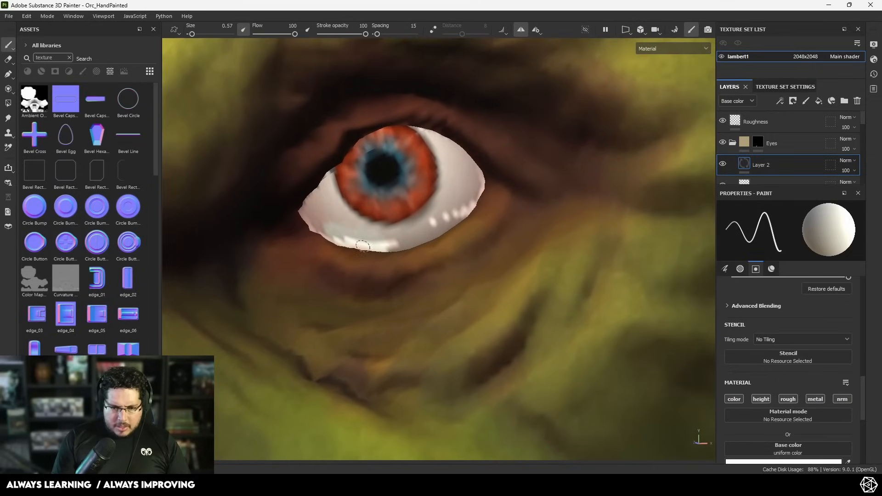
pyautogui.hotkey('ctrl', 'z')
# Limit the brush to the color channel and set its base color to the dark brown 2A1F1F
pyautogui.moveTo(369, 245)
pyautogui.keyDown('alt'); pyautogui.mouseDown(button='right')
pyautogui.moveTo(348, 242)
pyautogui.moveTo(368, 243)
pyautogui.mouseUp(button='right'); pyautogui.keyUp('alt')
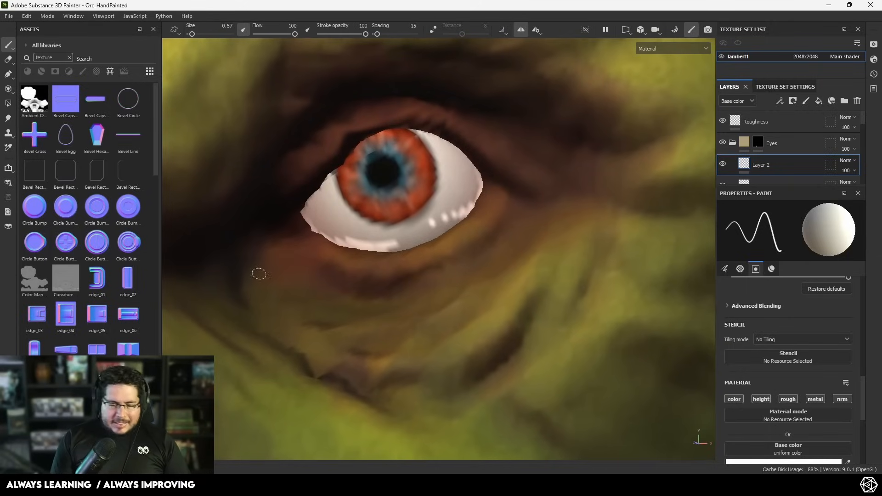
pyautogui.keyDown('alt'); pyautogui.moveTo(451, 228); pyautogui.dragTo(399, 233, button='right'); pyautogui.keyUp('alt')
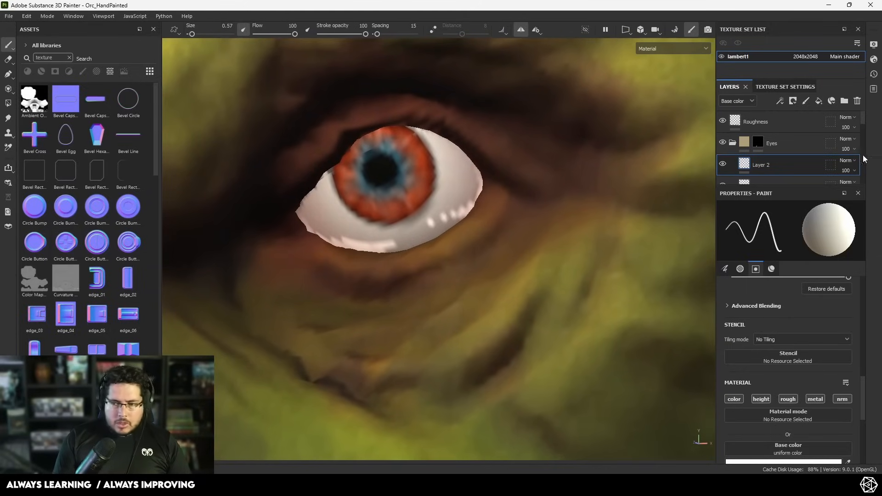
pyautogui.click(764, 402)
pyautogui.click(815, 399)
pyautogui.click(842, 399)
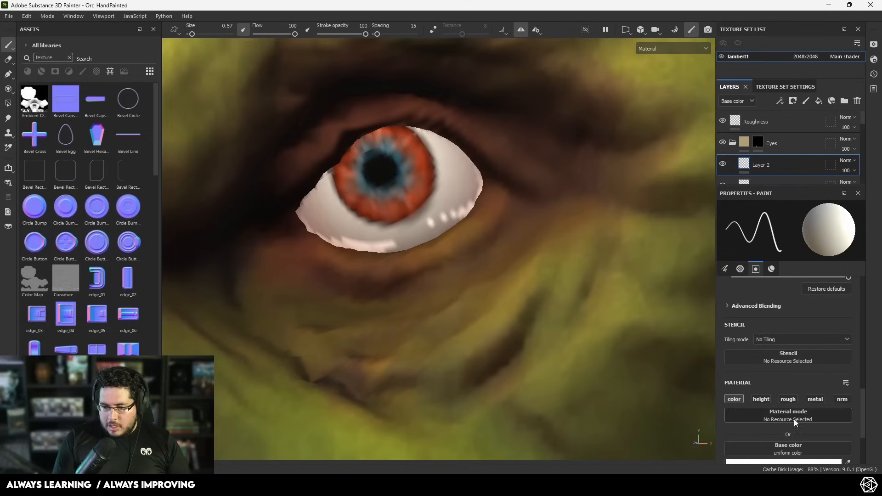
pyautogui.scroll(-3, 754, 368)
pyautogui.click(761, 381)
pyautogui.moveTo(675, 392); pyautogui.dragTo(672, 407)
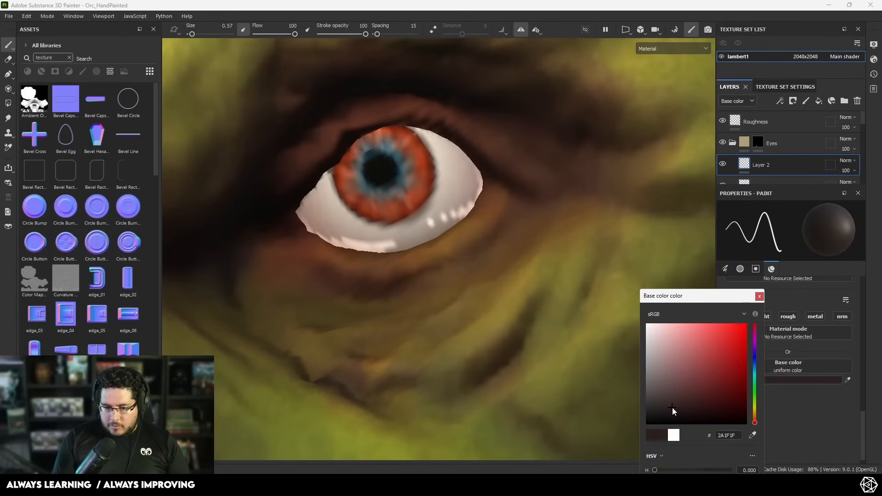
pyautogui.click(759, 297)
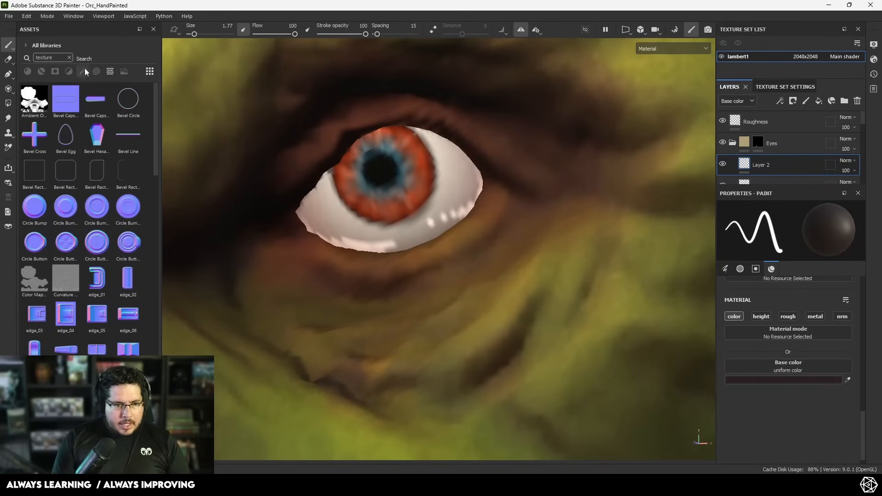
# Clear the asset search, show the brushes and choose the Basic Soft brush
pyautogui.click(69, 57)
pyautogui.click(83, 71)
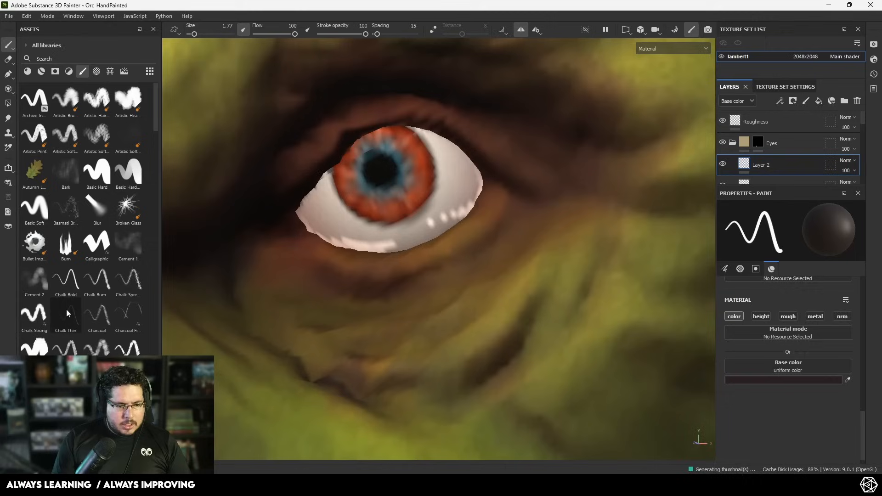
pyautogui.click(34, 207)
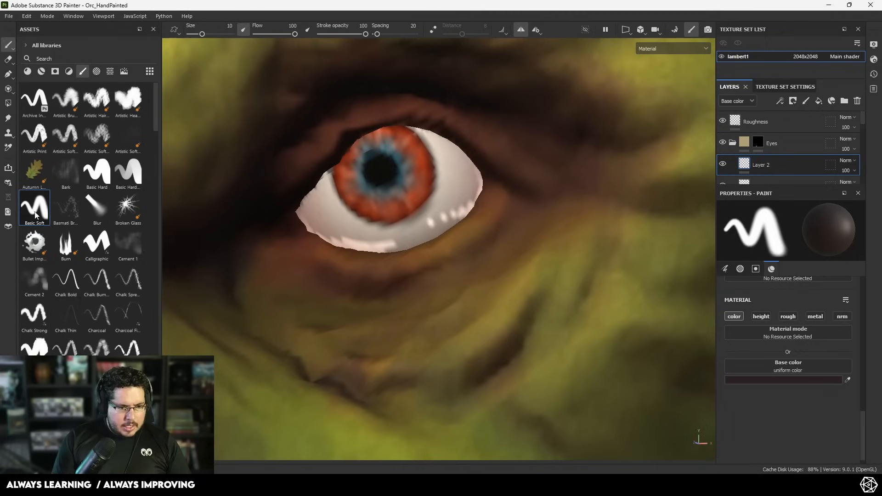
# Paint a dark shadow along the lower edge of the eyeball with a brush of size 1.4
pyautogui.keyDown('ctrl'); pyautogui.moveTo(387, 244); pyautogui.dragTo(324, 243, button='right'); pyautogui.keyUp('ctrl')
pyautogui.moveTo(294, 215)
pyautogui.mouseDown()
pyautogui.moveTo(356, 251)
pyautogui.moveTo(400, 245)
pyautogui.moveTo(462, 216)
pyautogui.moveTo(478, 177)
pyautogui.moveTo(483, 186)
pyautogui.mouseUp()
pyautogui.moveTo(780, 197)
pyautogui.mouseDown()
pyautogui.moveTo(777, 102)
pyautogui.moveTo(757, 105)
pyautogui.moveTo(753, 92)
pyautogui.mouseUp()
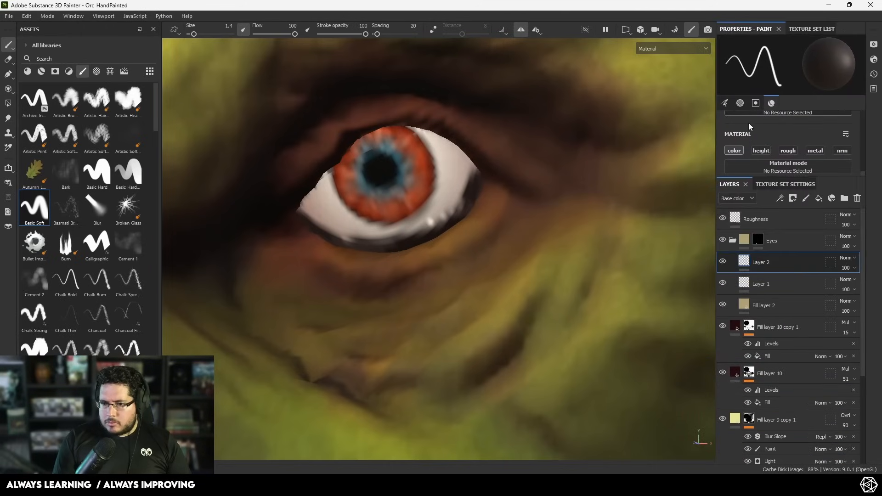
pyautogui.click(798, 30)
pyautogui.click(746, 29)
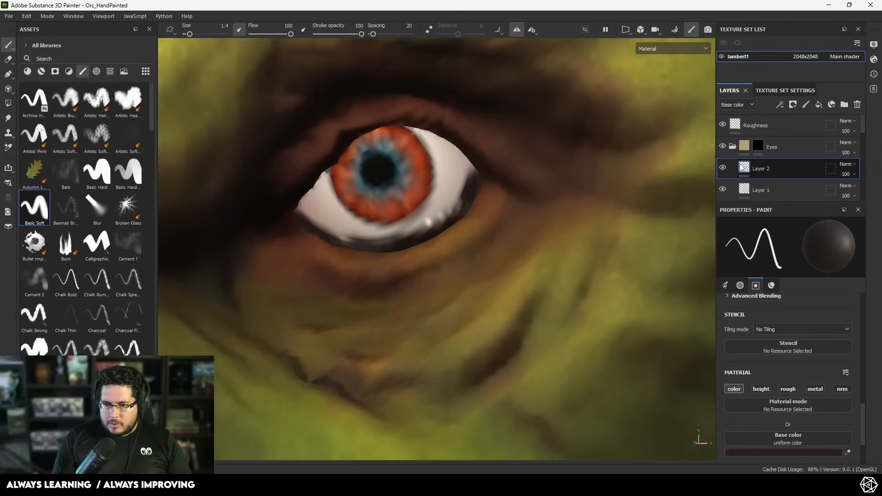
# Add a Blur filter to the eye shadow layer, Layer 2, and set its blur intensity to 0.17
pyautogui.rightClick(745, 169)
pyautogui.click(784, 432)
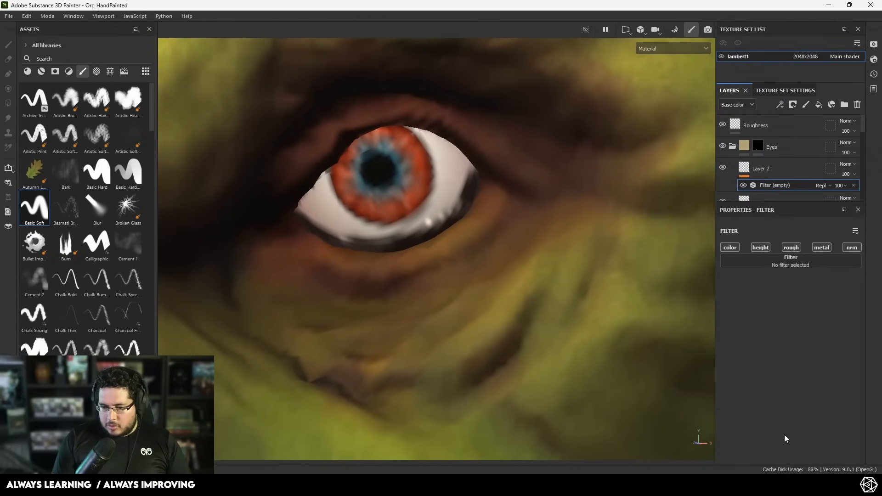
pyautogui.click(780, 260)
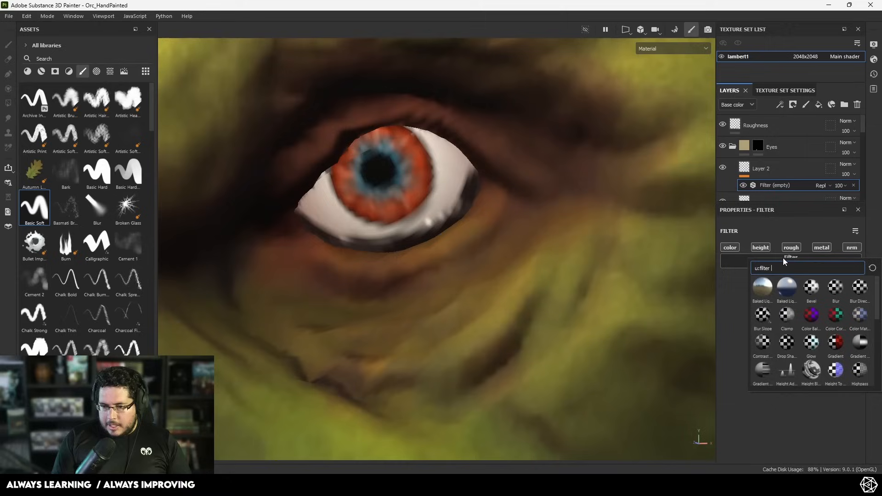
pyautogui.click(835, 288)
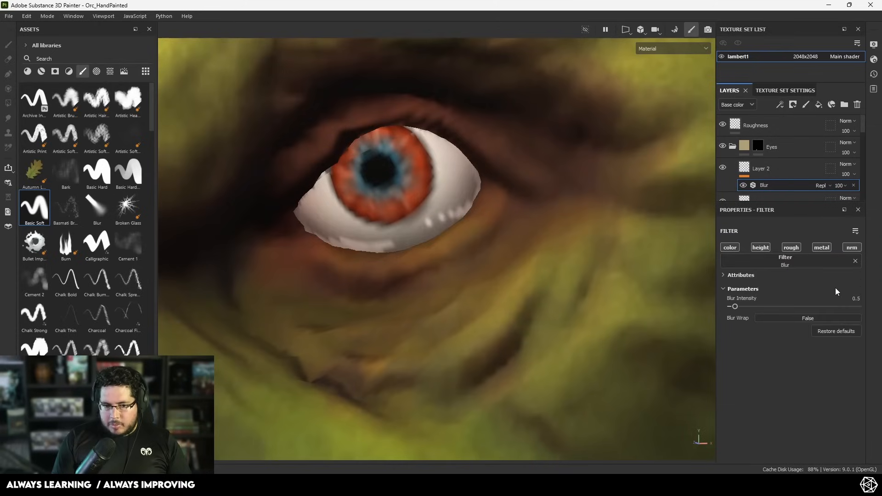
pyautogui.click(731, 307)
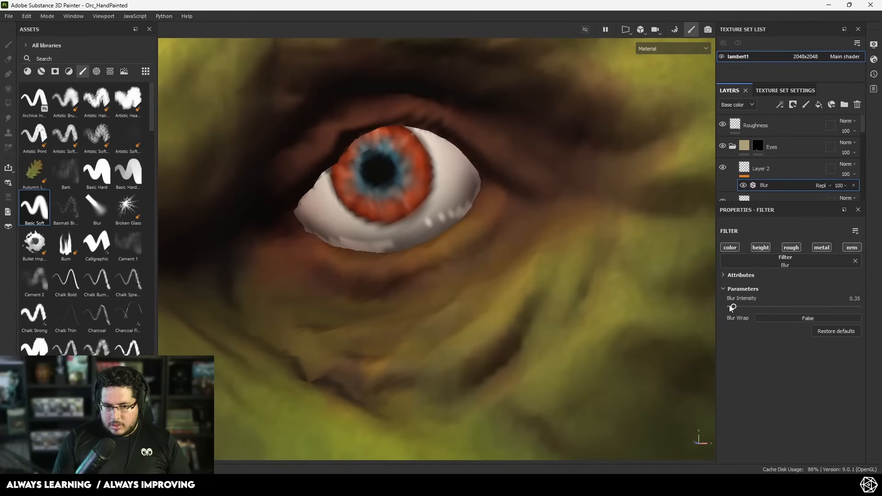
pyautogui.moveTo(731, 307); pyautogui.dragTo(729, 306)
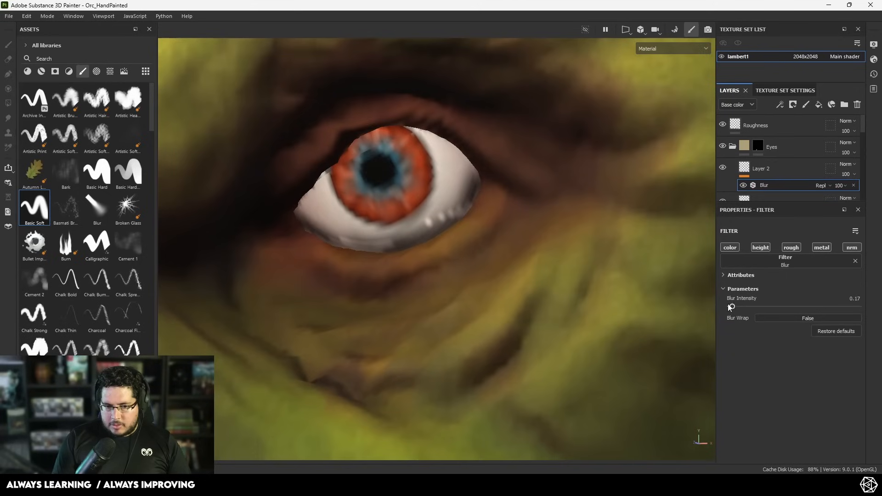
# Paint a dark shadow over the top of the eyeball with a brush of about size 2.14 and set Layer 2's blend mode to Multiply
pyautogui.click(752, 167)
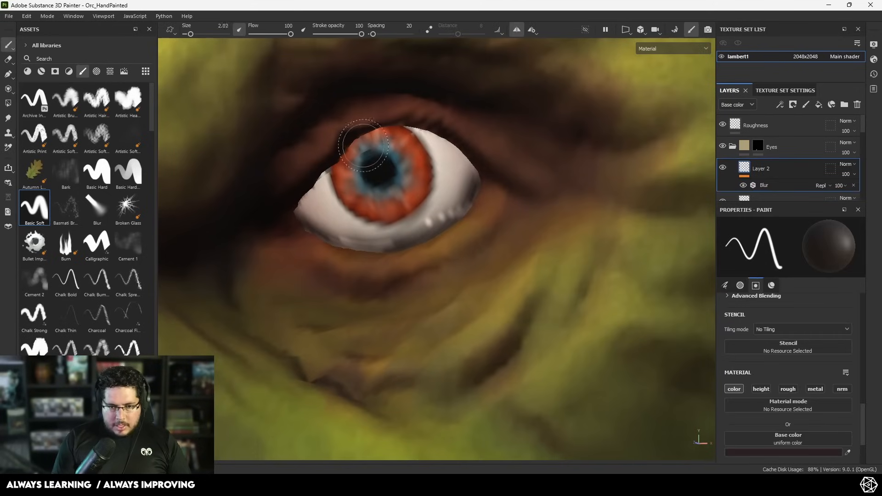
pyautogui.moveTo(304, 195)
pyautogui.mouseDown()
pyautogui.moveTo(324, 173)
pyautogui.moveTo(407, 134)
pyautogui.moveTo(441, 134)
pyautogui.moveTo(476, 156)
pyautogui.moveTo(400, 127)
pyautogui.mouseUp()
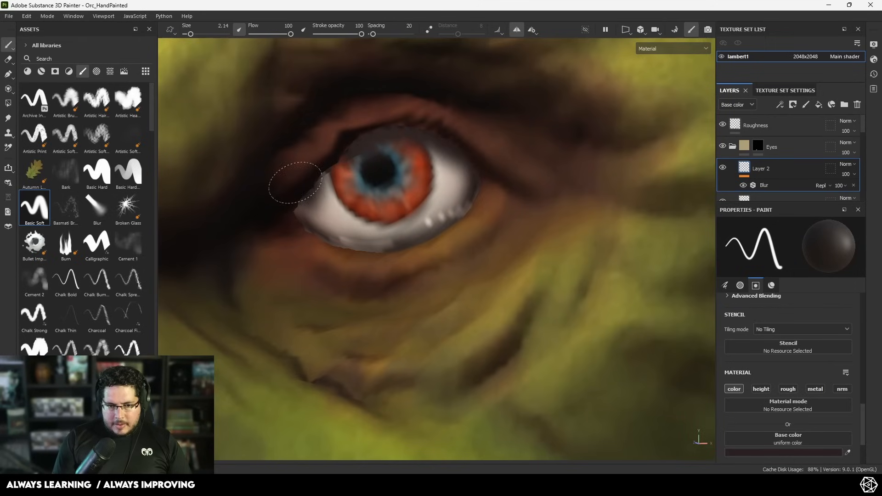
pyautogui.click(845, 164)
pyautogui.click(829, 211)
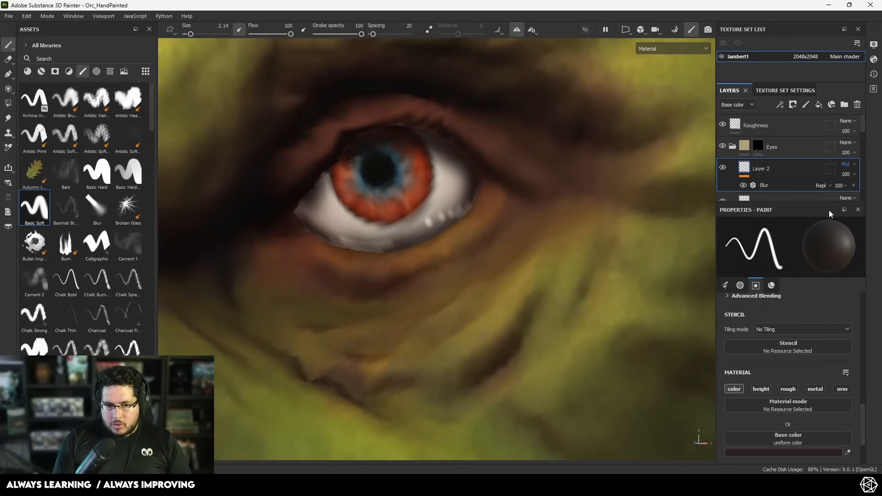
# Add a new paint layer above the eye shadow layer and set the brush's base color to white, FFFFFF
pyautogui.keyDown('alt'); pyautogui.moveTo(552, 203); pyautogui.dragTo(395, 188, button='right'); pyautogui.keyUp('alt')
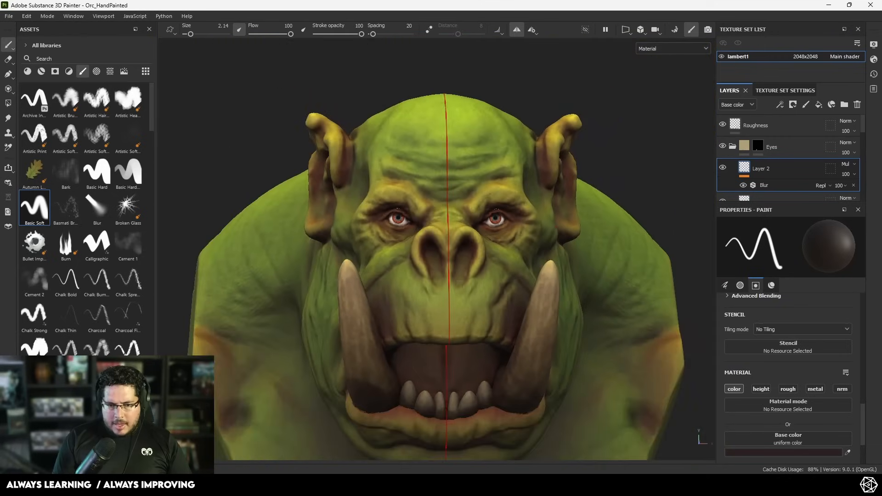
pyautogui.keyDown('alt'); pyautogui.moveTo(395, 188); pyautogui.dragTo(465, 198); pyautogui.keyUp('alt')
pyautogui.keyDown('alt'); pyautogui.moveTo(519, 276); pyautogui.dragTo(652, 368, button='right'); pyautogui.keyUp('alt')
pyautogui.keyDown('alt'); pyautogui.moveTo(455, 267); pyautogui.dragTo(532, 285, button='middle'); pyautogui.keyUp('alt')
pyautogui.keyDown('alt'); pyautogui.moveTo(532, 285); pyautogui.dragTo(522, 267); pyautogui.keyUp('alt')
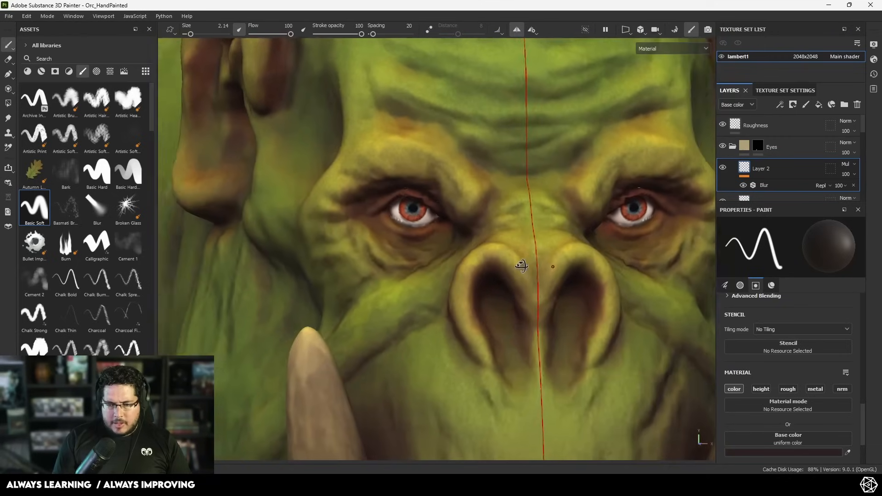
pyautogui.keyDown('alt'); pyautogui.moveTo(522, 266); pyautogui.dragTo(380, 234, button='middle'); pyautogui.keyUp('alt')
pyautogui.keyDown('alt'); pyautogui.moveTo(380, 234); pyautogui.dragTo(487, 250, button='right'); pyautogui.keyUp('alt')
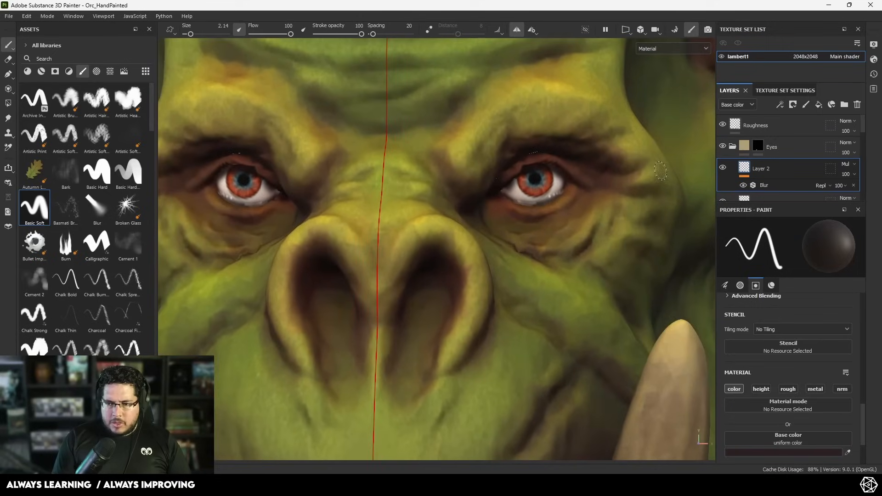
pyautogui.click(806, 105)
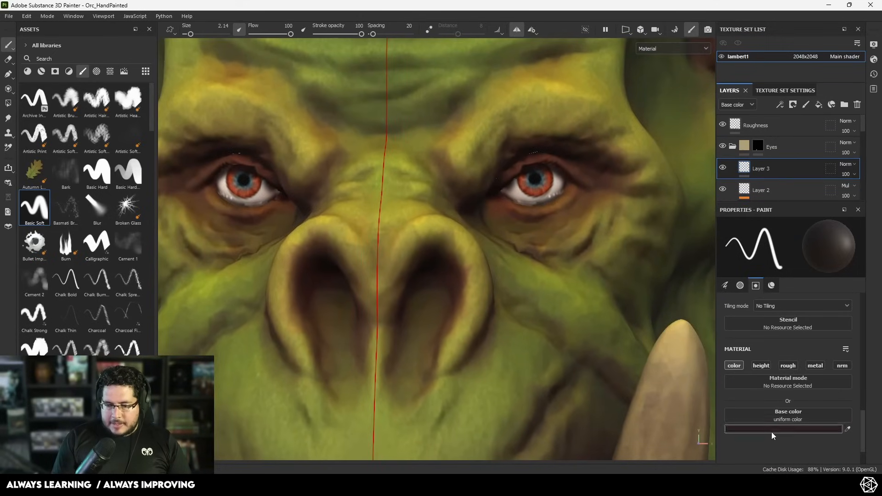
pyautogui.click(771, 432)
pyautogui.click(659, 351)
pyautogui.moveTo(657, 350); pyautogui.dragTo(645, 322)
# Paint white highlights on the pupil and the lower part of the iris with a small brush of about size 0.58
pyautogui.keyDown('alt'); pyautogui.moveTo(536, 177); pyautogui.dragTo(471, 198, button='middle'); pyautogui.keyUp('alt')
pyautogui.moveTo(470, 198)
pyautogui.keyDown('alt'); pyautogui.mouseDown(button='right')
pyautogui.moveTo(499, 156)
pyautogui.moveTo(480, 153)
pyautogui.mouseUp(button='right'); pyautogui.keyUp('alt')
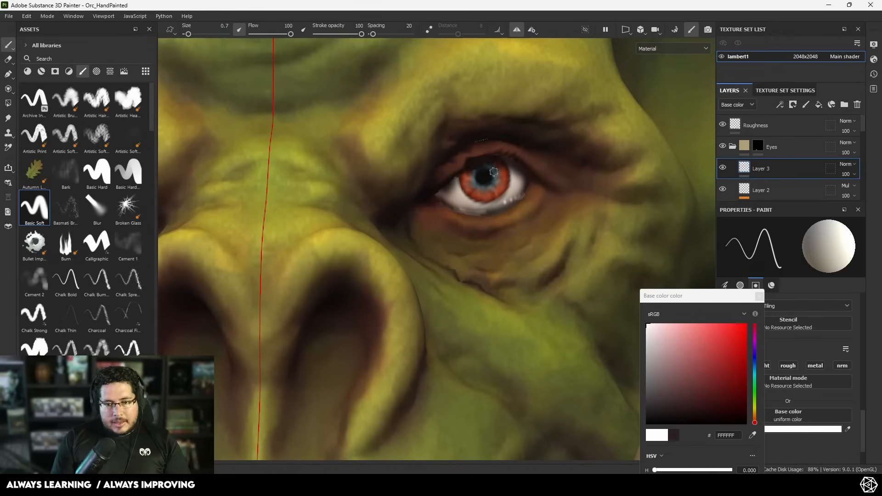
pyautogui.keyDown('alt'); pyautogui.moveTo(505, 178); pyautogui.dragTo(510, 182); pyautogui.keyUp('alt')
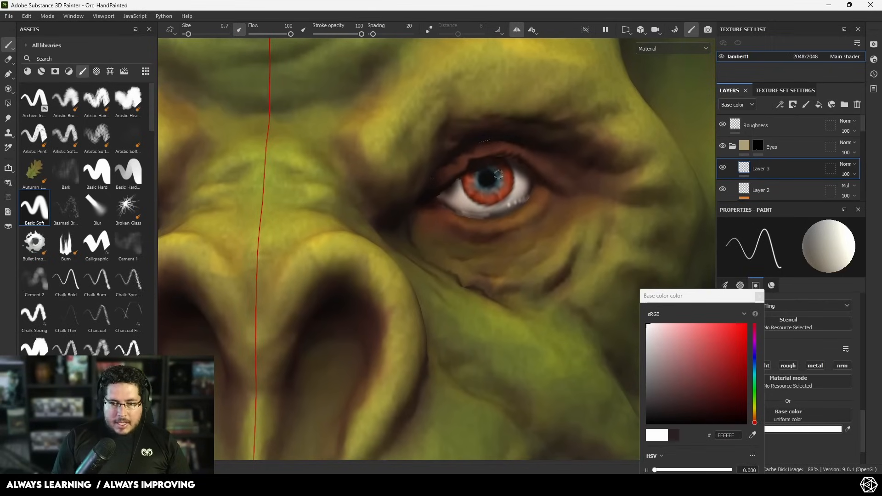
pyautogui.keyDown('ctrl'); pyautogui.moveTo(499, 175); pyautogui.dragTo(503, 175, button='right'); pyautogui.keyUp('ctrl')
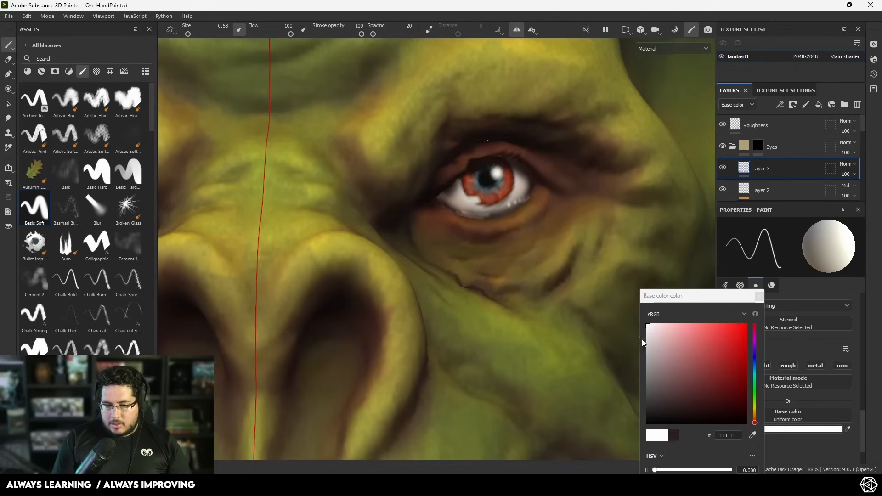
# Try the Linear dodge (Add) blend mode on the eye highlight layer, Layer 3
pyautogui.click(846, 164)
pyautogui.click(842, 252)
pyautogui.scroll(-10, 460, 230)
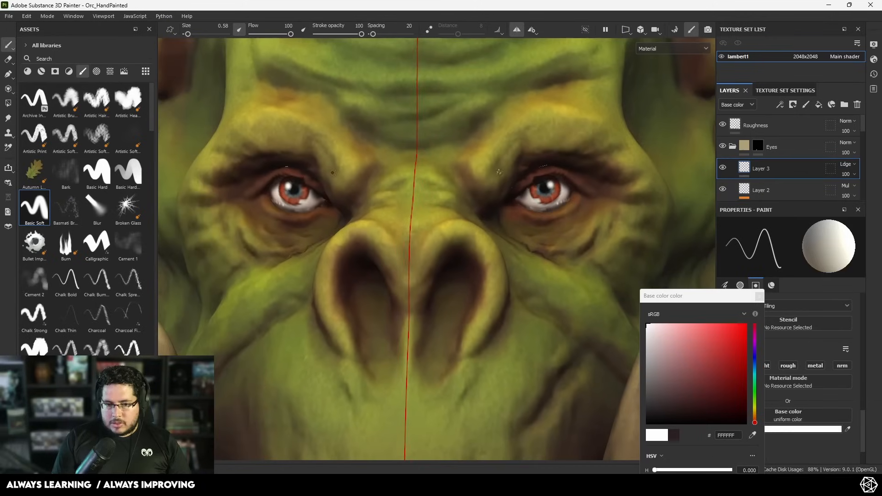
# Erase parts of the white highlight on the lower iris to break it up, using the Eraser at size 0.58
pyautogui.scroll(10, 524, 207)
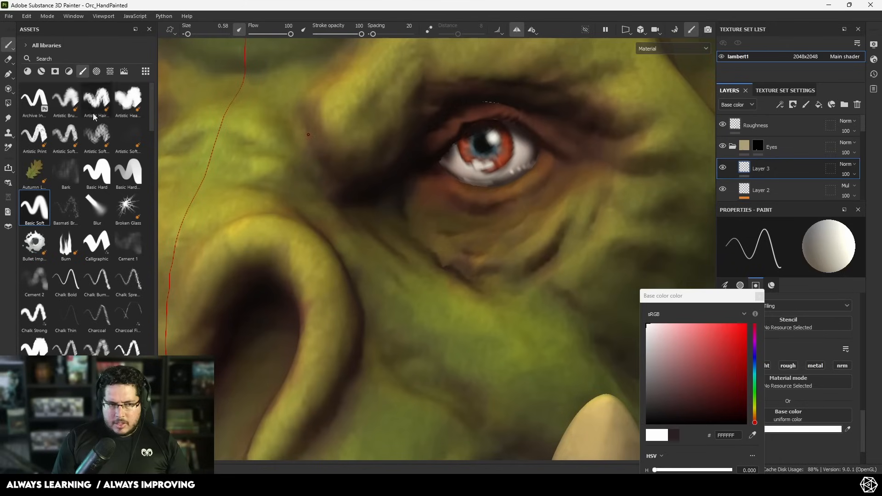
pyautogui.press('e')
pyautogui.keyDown('ctrl'); pyautogui.moveTo(506, 188); pyautogui.dragTo(469, 167, button='right'); pyautogui.keyUp('ctrl')
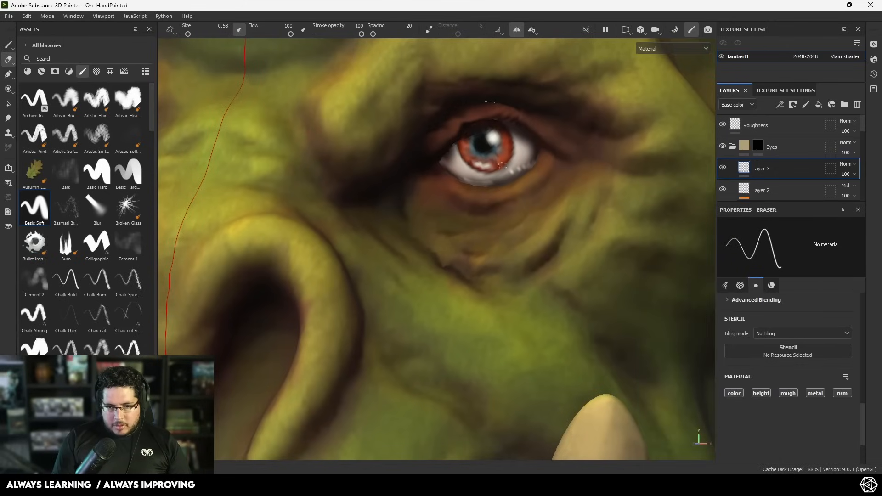
# Examine the painted eyes and the whole orc bust from several angles and distances
pyautogui.keyDown('alt'); pyautogui.moveTo(542, 192); pyautogui.dragTo(285, 110, button='right'); pyautogui.keyUp('alt')
pyautogui.keyDown('alt'); pyautogui.moveTo(483, 198); pyautogui.dragTo(542, 203); pyautogui.keyUp('alt')
pyautogui.keyDown('alt'); pyautogui.moveTo(529, 203); pyautogui.dragTo(561, 213, button='right'); pyautogui.keyUp('alt')
pyautogui.keyDown('alt'); pyautogui.moveTo(593, 250); pyautogui.dragTo(571, 203, button='middle'); pyautogui.keyUp('alt')
pyautogui.keyDown('alt'); pyautogui.moveTo(506, 184); pyautogui.dragTo(566, 207, button='right'); pyautogui.keyUp('alt')
pyautogui.keyDown('alt'); pyautogui.moveTo(359, 193); pyautogui.dragTo(417, 198); pyautogui.keyUp('alt')
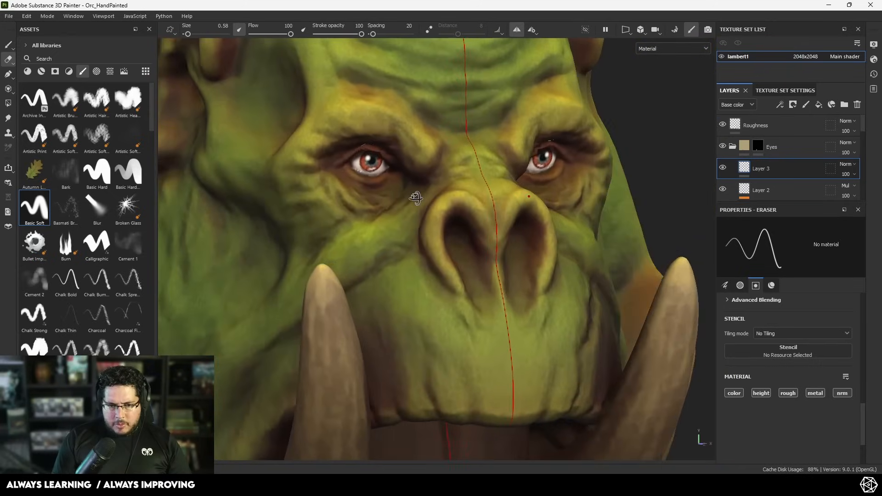
pyautogui.keyDown('alt'); pyautogui.moveTo(416, 197); pyautogui.dragTo(405, 184, button='right'); pyautogui.keyUp('alt')
pyautogui.keyDown('alt'); pyautogui.moveTo(404, 184); pyautogui.dragTo(418, 193); pyautogui.keyUp('alt')
pyautogui.keyDown('alt'); pyautogui.moveTo(418, 193); pyautogui.dragTo(425, 196, button='right'); pyautogui.keyUp('alt')
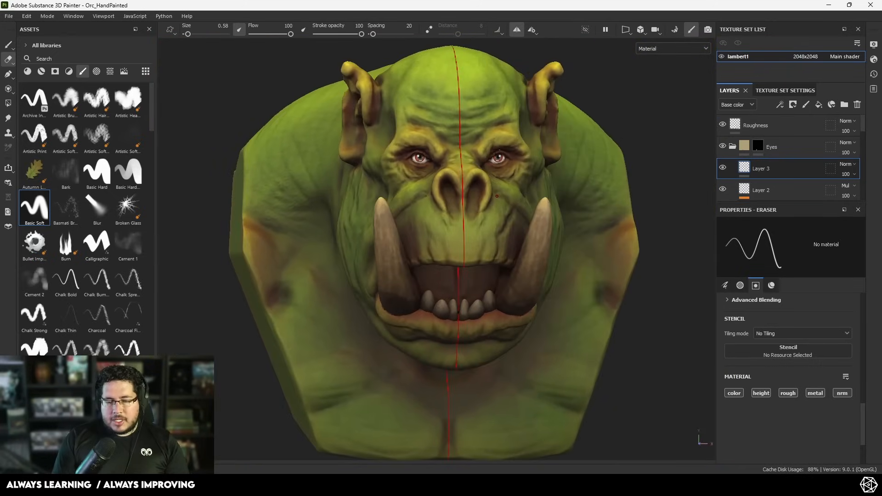
pyautogui.scroll(-2, 455, 230)
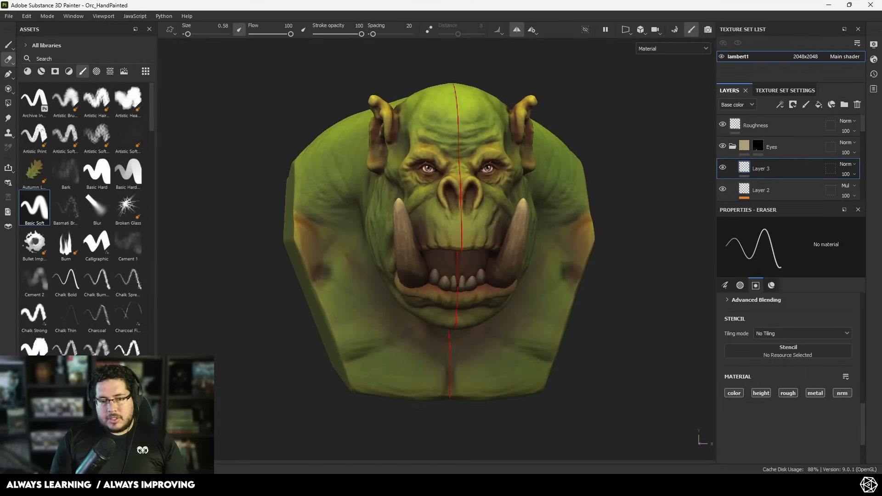
pyautogui.keyDown('alt'); pyautogui.moveTo(504, 217); pyautogui.dragTo(455, 223); pyautogui.keyUp('alt')
pyautogui.keyDown('alt'); pyautogui.moveTo(455, 223); pyautogui.dragTo(478, 225, button='right'); pyautogui.keyUp('alt')
pyautogui.keyDown('alt'); pyautogui.moveTo(478, 225); pyautogui.dragTo(517, 225); pyautogui.keyUp('alt')
pyautogui.keyDown('alt'); pyautogui.moveTo(517, 225); pyautogui.dragTo(545, 229, button='right'); pyautogui.keyUp('alt')
pyautogui.keyDown('alt'); pyautogui.moveTo(545, 230); pyautogui.dragTo(515, 232); pyautogui.keyUp('alt')
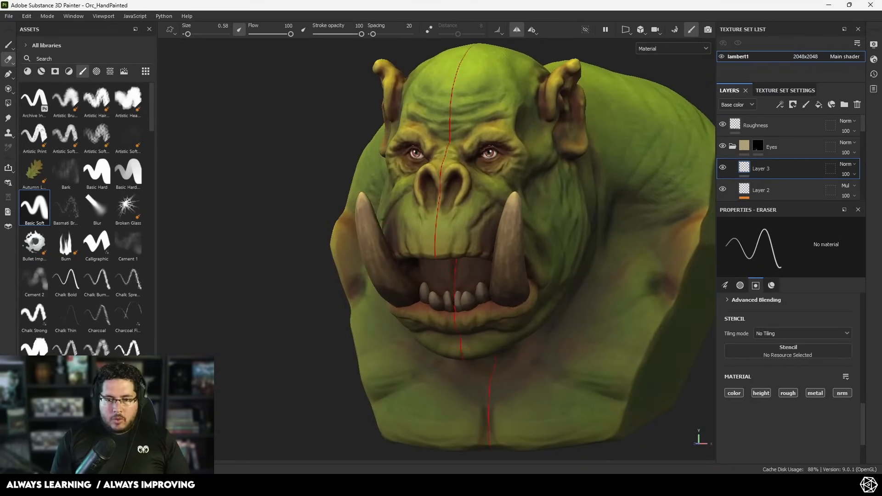
# Switch the viewport camera to perspective view and frame the orc's head and shoulders
pyautogui.click(646, 28)
pyautogui.click(654, 43)
pyautogui.scroll(-3, 495, 258)
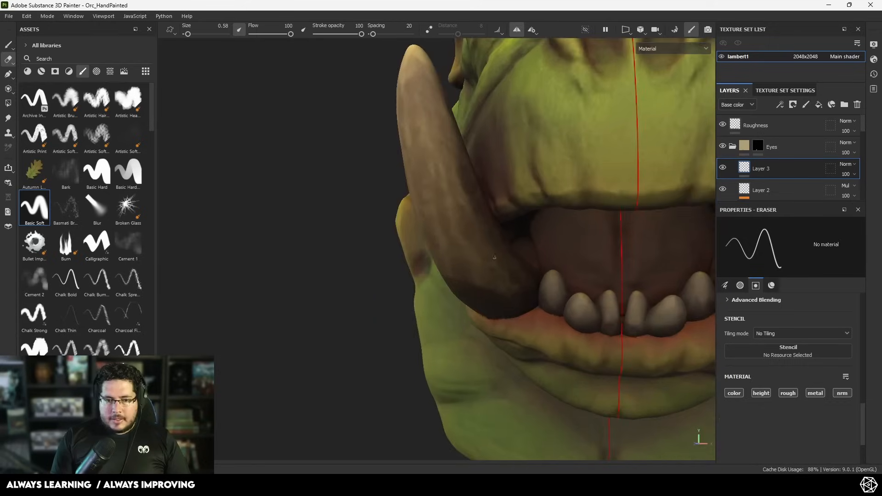
pyautogui.scroll(-5, 495, 258)
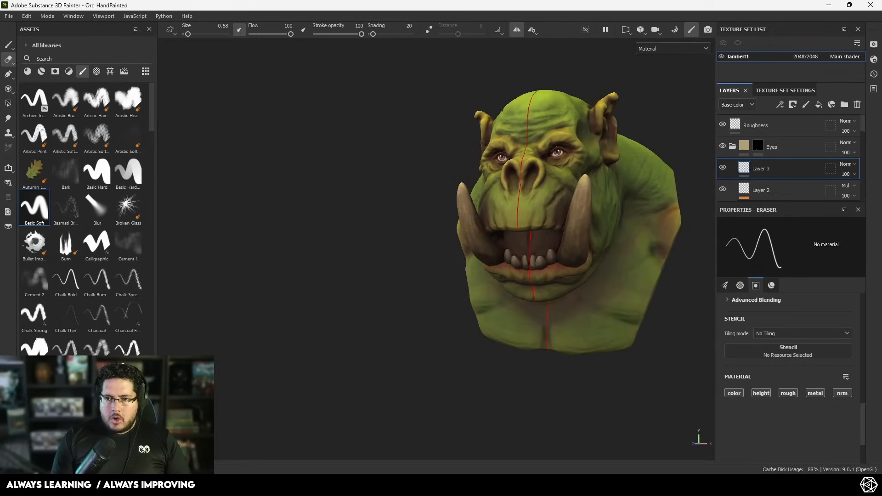
pyautogui.keyDown('alt'); pyautogui.moveTo(502, 110); pyautogui.dragTo(452, 140, button='middle'); pyautogui.keyUp('alt')
pyautogui.keyDown('alt'); pyautogui.moveTo(560, 280); pyautogui.dragTo(623, 293, button='right'); pyautogui.keyUp('alt')
pyautogui.keyDown('alt'); pyautogui.moveTo(558, 236); pyautogui.dragTo(570, 266); pyautogui.keyUp('alt')
pyautogui.keyDown('alt'); pyautogui.moveTo(570, 267); pyautogui.dragTo(575, 233, button='middle'); pyautogui.keyUp('alt')
pyautogui.keyDown('alt'); pyautogui.moveTo(576, 234); pyautogui.dragTo(519, 245, button='right'); pyautogui.keyUp('alt')
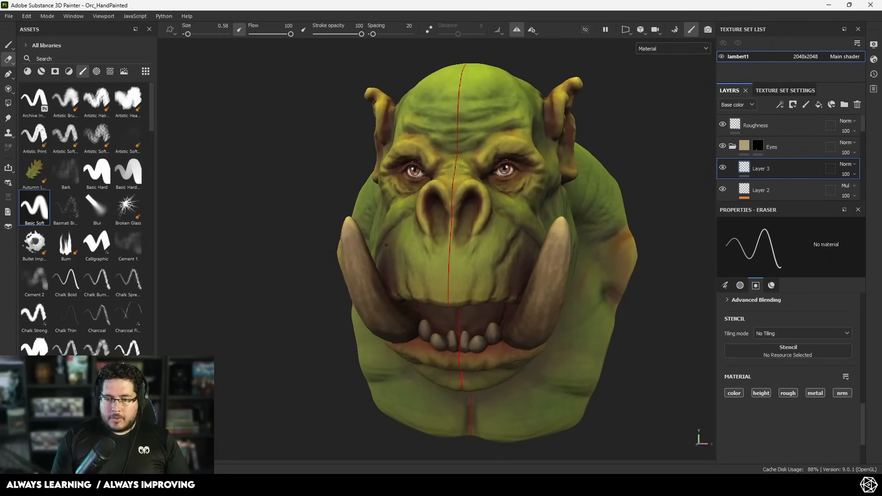
# Add a fill layer above the Eyes group and set its base color to a dark red
pyautogui.click(790, 143)
pyautogui.press('1')
pyautogui.click(818, 105)
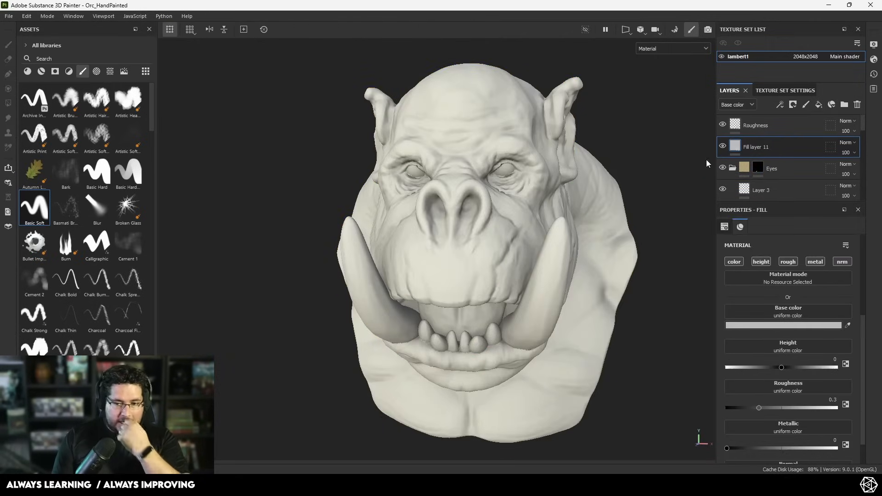
pyautogui.click(752, 326)
pyautogui.moveTo(722, 361); pyautogui.dragTo(721, 386)
pyautogui.click(759, 297)
# Add a black mask to the dark red fill layer and turn off symmetry painting
pyautogui.rightClick(775, 150)
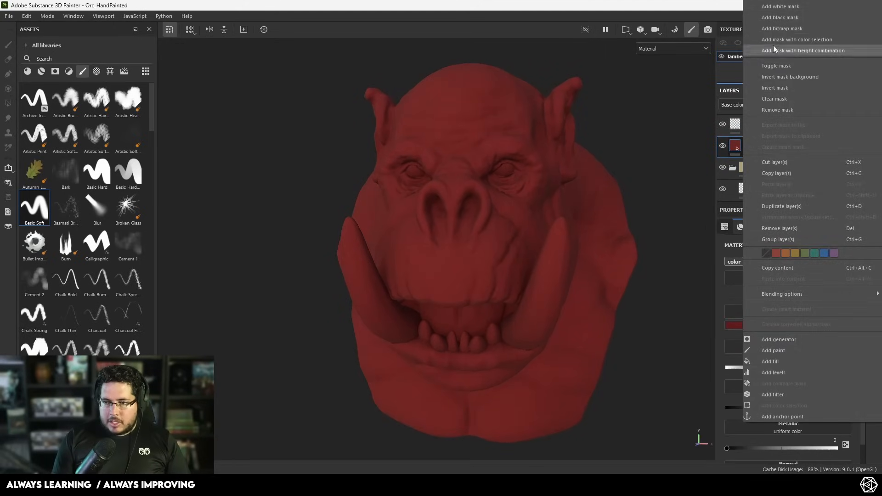
pyautogui.click(783, 17)
pyautogui.click(517, 30)
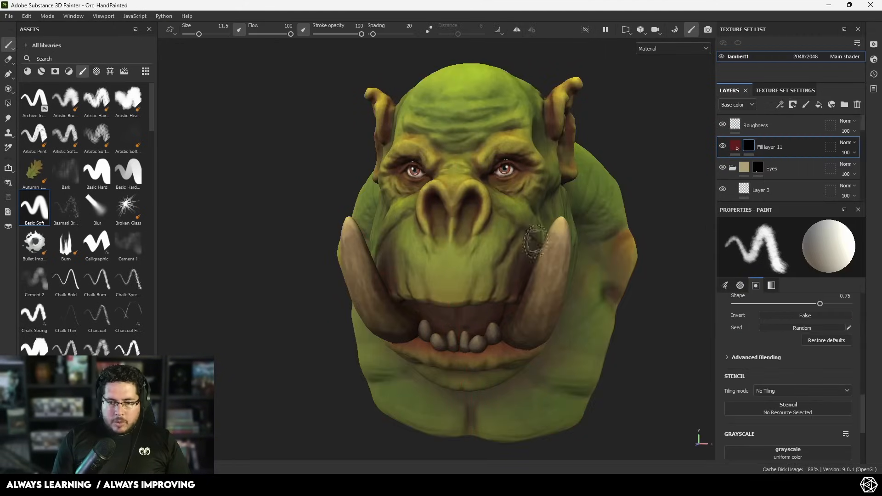
# Paint a jagged red scar in the mask from the upper lip to the cheek beside the nose, with a brush of size 1.83
pyautogui.keyDown('alt'); pyautogui.moveTo(533, 241); pyautogui.dragTo(496, 235); pyautogui.keyUp('alt')
pyautogui.moveTo(496, 235)
pyautogui.keyDown('alt'); pyautogui.mouseDown(button='right')
pyautogui.moveTo(506, 338)
pyautogui.moveTo(519, 332)
pyautogui.mouseUp(button='right'); pyautogui.keyUp('alt')
pyautogui.keyDown('alt'); pyautogui.moveTo(520, 332); pyautogui.dragTo(519, 282, button='middle'); pyautogui.keyUp('alt')
pyautogui.keyDown('ctrl'); pyautogui.moveTo(494, 240); pyautogui.dragTo(490, 231, button='right'); pyautogui.keyUp('ctrl')
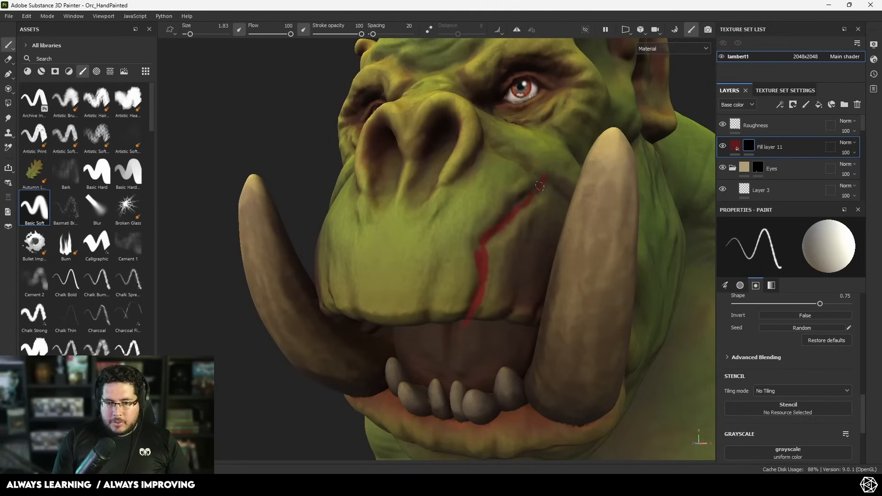
# Switch mask painting to black and trim the edges of the scar to make it thinner, using a brush of about size 4.63
pyautogui.press('x')
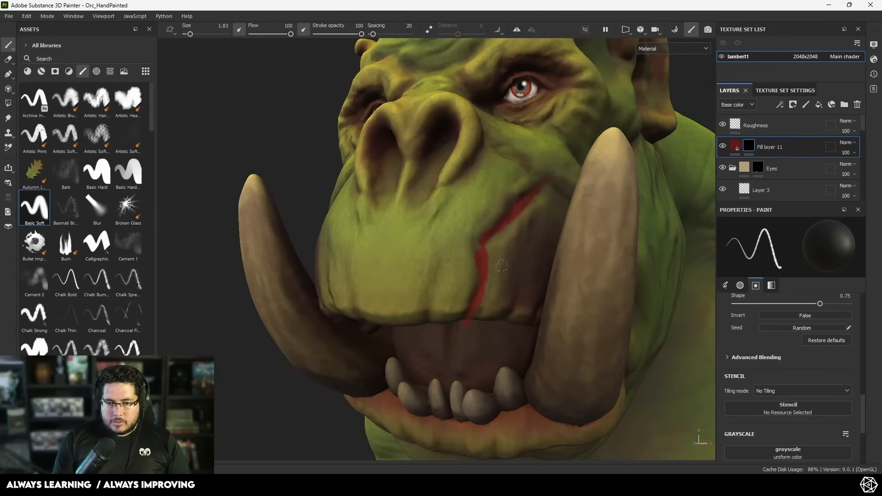
pyautogui.keyDown('alt'); pyautogui.moveTo(467, 324); pyautogui.dragTo(487, 308); pyautogui.keyUp('alt')
pyautogui.keyDown('ctrl'); pyautogui.moveTo(467, 309); pyautogui.dragTo(481, 310, button='right'); pyautogui.keyUp('ctrl')
pyautogui.keyDown('alt'); pyautogui.moveTo(481, 320); pyautogui.dragTo(511, 315); pyautogui.keyUp('alt')
pyautogui.keyDown('alt'); pyautogui.moveTo(511, 314); pyautogui.dragTo(501, 274, button='right'); pyautogui.keyUp('alt')
pyautogui.keyDown('alt'); pyautogui.moveTo(501, 273); pyautogui.dragTo(529, 271); pyautogui.keyUp('alt')
# Try the Overlay blend mode on the red scar layer and set it to Linear dodge (Add) instead
pyautogui.click(847, 143)
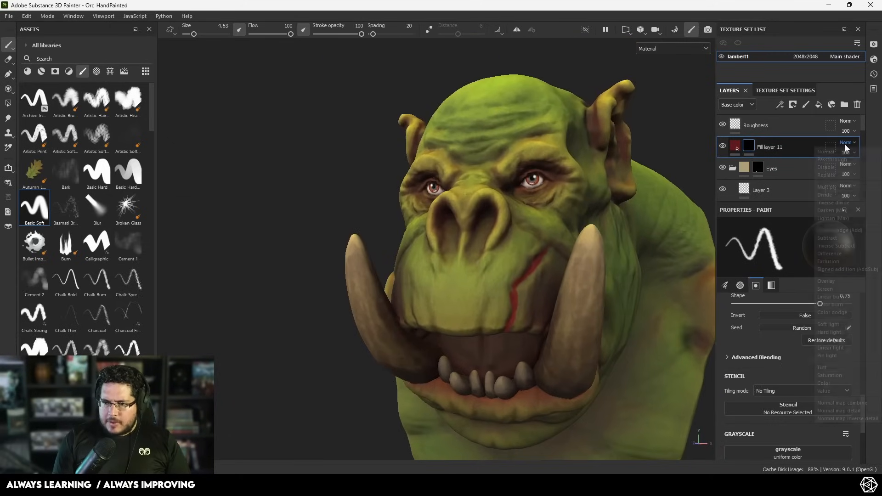
pyautogui.click(837, 281)
pyautogui.click(847, 143)
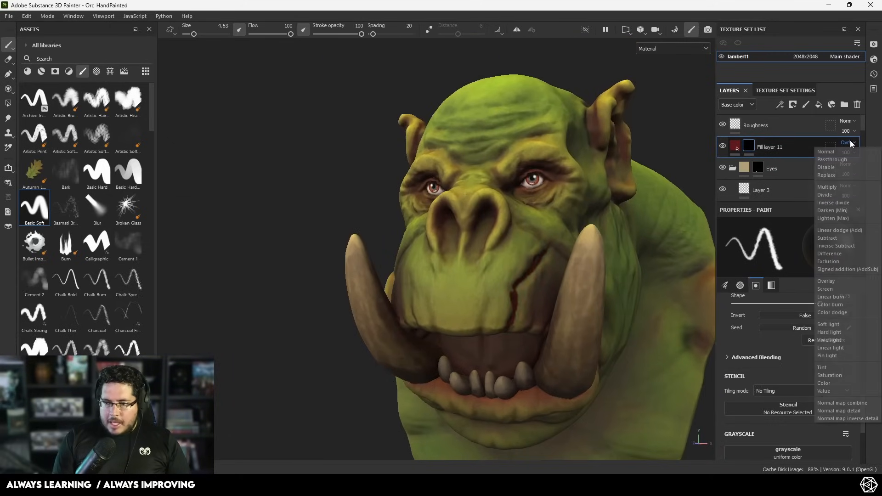
pyautogui.click(849, 231)
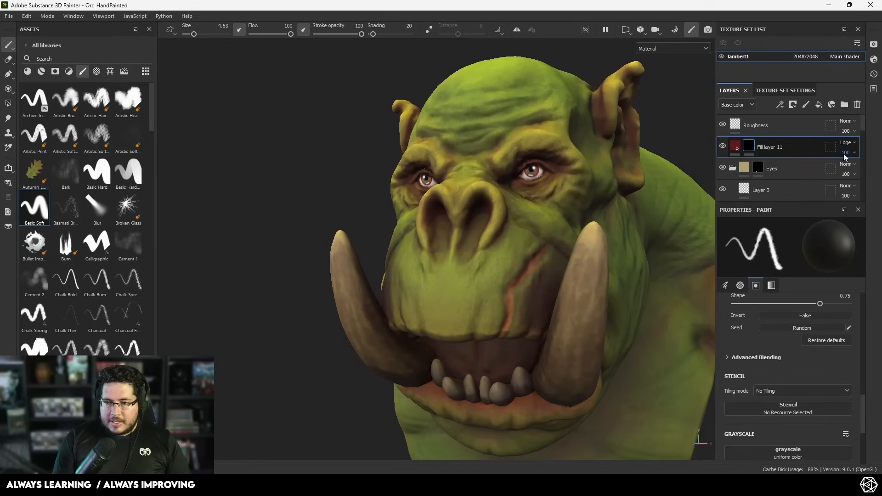
# Return the red scar layer's blend mode to Normal and lower its opacity to 80
pyautogui.click(847, 143)
pyautogui.click(827, 152)
pyautogui.keyDown('alt'); pyautogui.moveTo(575, 253); pyautogui.dragTo(597, 253); pyautogui.keyUp('alt')
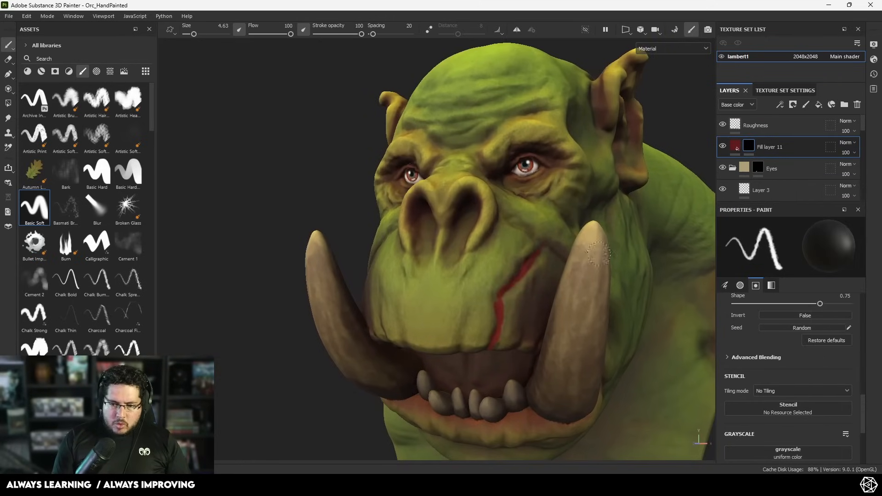
pyautogui.click(846, 152)
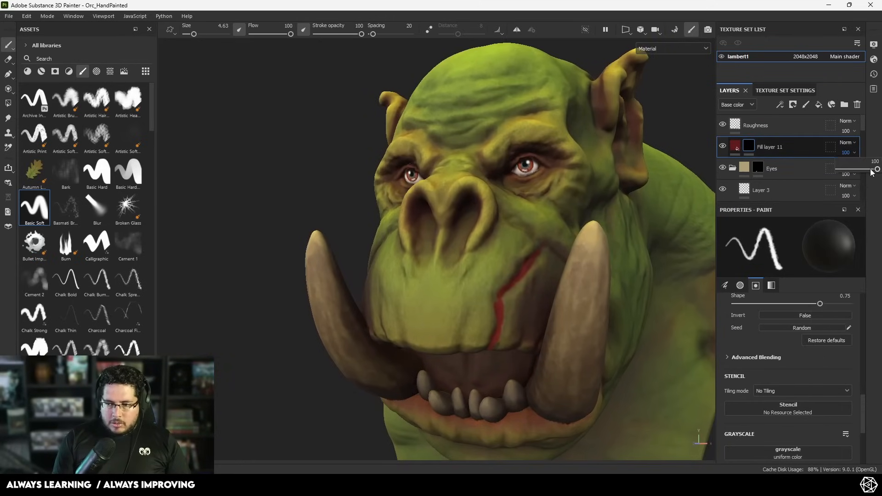
pyautogui.moveTo(873, 170); pyautogui.dragTo(867, 170)
pyautogui.keyDown('alt'); pyautogui.moveTo(558, 275); pyautogui.dragTo(588, 291, button='right'); pyautogui.keyUp('alt')
pyautogui.keyDown('alt'); pyautogui.moveTo(589, 292); pyautogui.dragTo(616, 241, button='middle'); pyautogui.keyUp('alt')
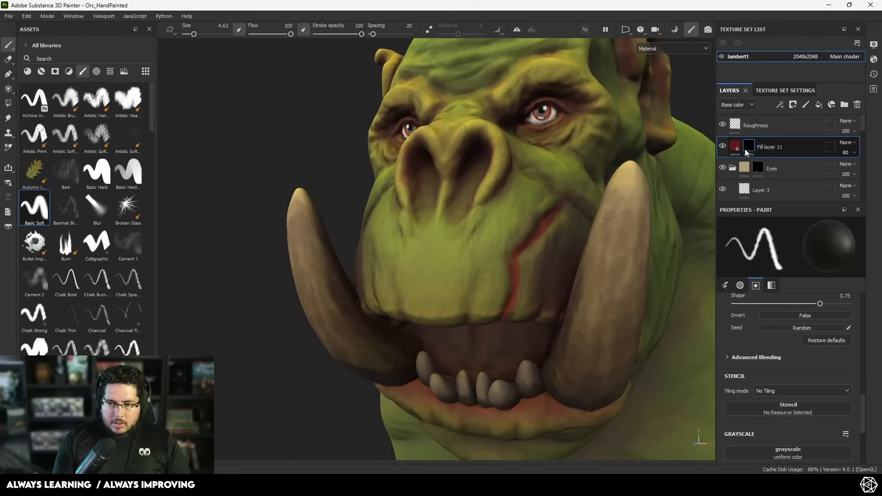
# Extend the upper end of the scar in the mask with white and trim its edge with black, using a brush of size 4.8
pyautogui.click(738, 147)
pyautogui.click(748, 147)
pyautogui.keyDown('alt'); pyautogui.moveTo(521, 234); pyautogui.dragTo(530, 231, button='right'); pyautogui.keyUp('alt')
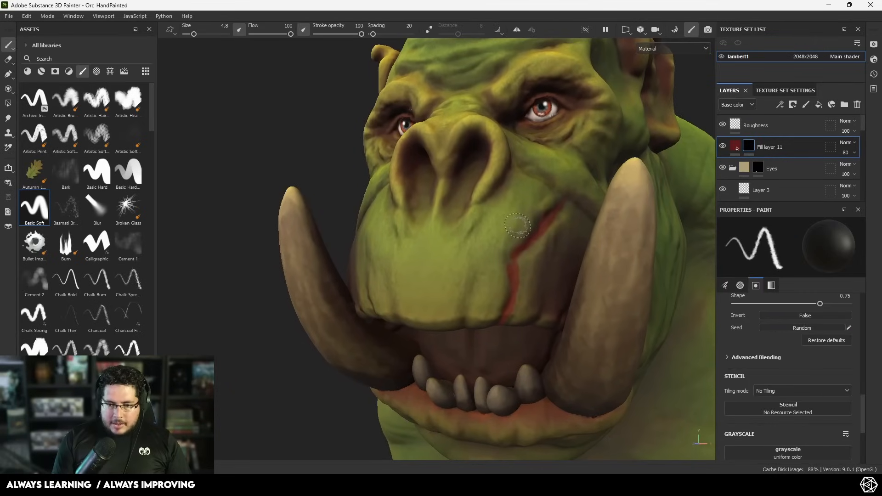
pyautogui.press('x')
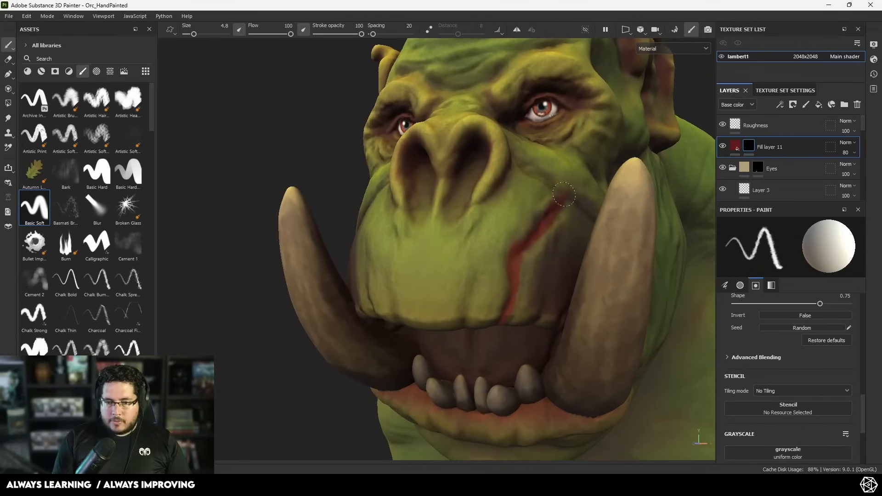
pyautogui.press('x')
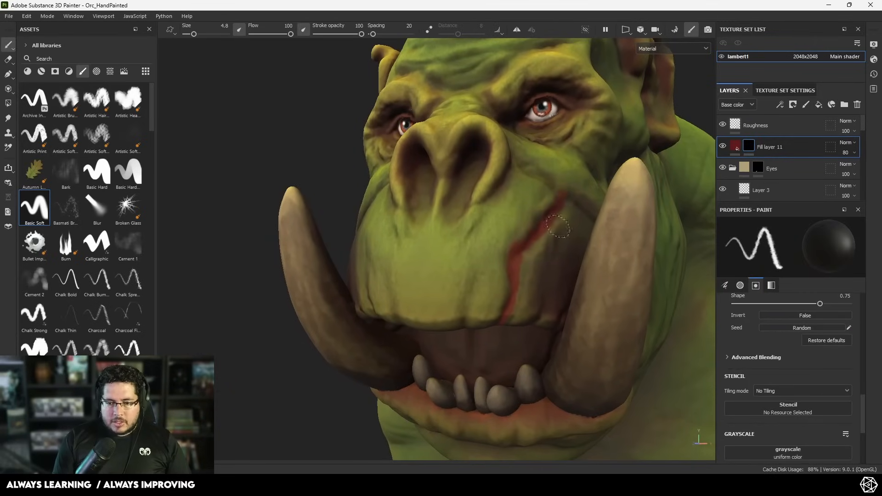
pyautogui.keyDown('alt'); pyautogui.moveTo(558, 226); pyautogui.dragTo(439, 185, button='right'); pyautogui.keyUp('alt')
pyautogui.keyDown('alt'); pyautogui.moveTo(440, 185); pyautogui.dragTo(547, 204); pyautogui.keyUp('alt')
pyautogui.keyDown('alt'); pyautogui.moveTo(547, 205); pyautogui.dragTo(582, 217, button='right'); pyautogui.keyUp('alt')
pyautogui.keyDown('alt'); pyautogui.moveTo(583, 218); pyautogui.dragTo(564, 214, button='middle'); pyautogui.keyUp('alt')
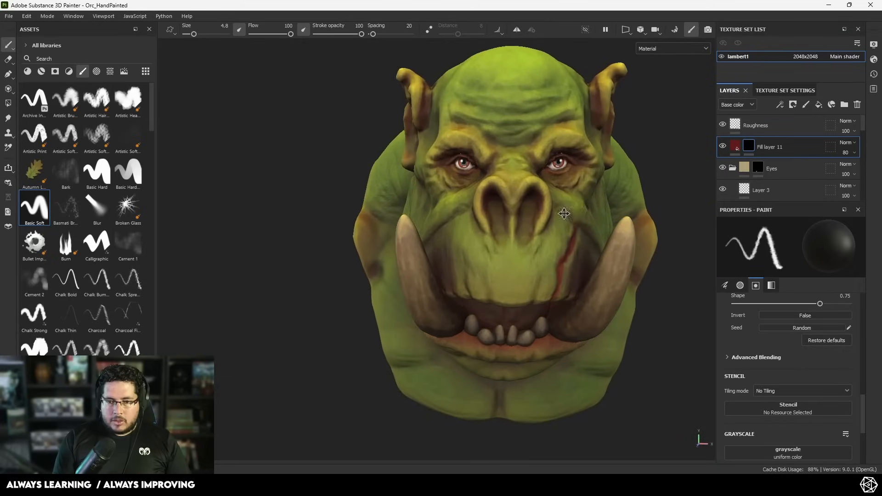
# Add a fill layer above the scar layer and leave only its color channel enabled
pyautogui.click(819, 105)
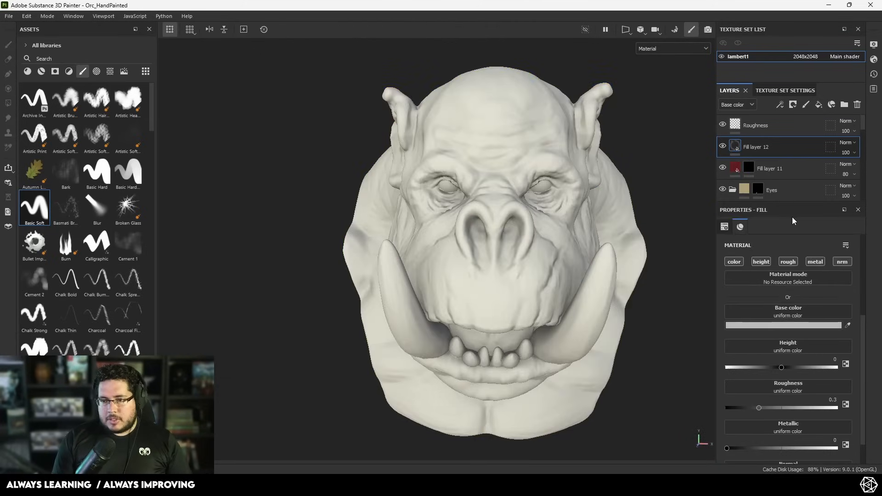
pyautogui.click(761, 262)
pyautogui.click(788, 262)
pyautogui.click(815, 262)
pyautogui.click(843, 261)
# Set the new fill layer's base color to a pale grayish blue
pyautogui.click(780, 327)
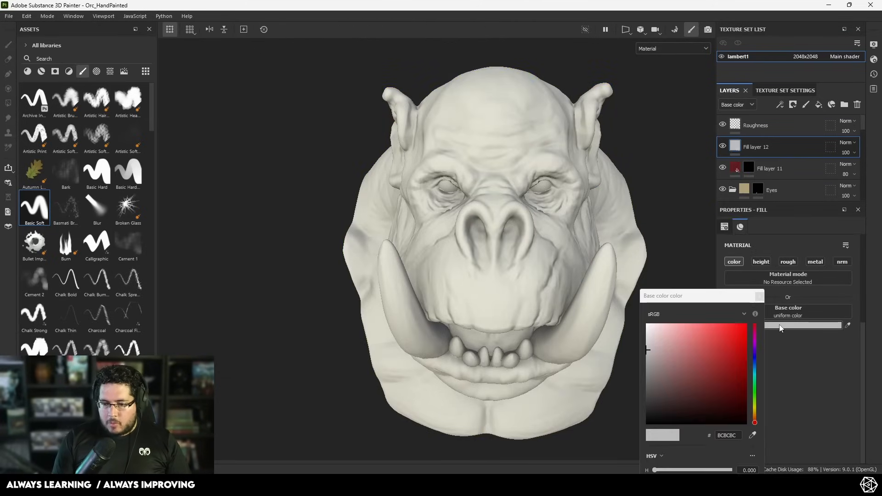
pyautogui.moveTo(758, 394); pyautogui.dragTo(755, 368)
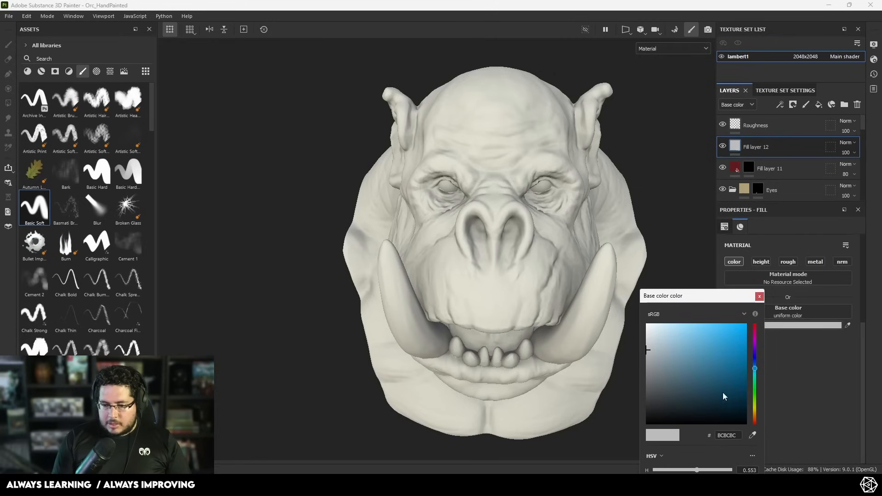
pyautogui.moveTo(653, 343); pyautogui.dragTo(656, 344)
pyautogui.click(759, 297)
pyautogui.keyDown('alt'); pyautogui.moveTo(483, 191); pyautogui.dragTo(579, 198); pyautogui.keyUp('alt')
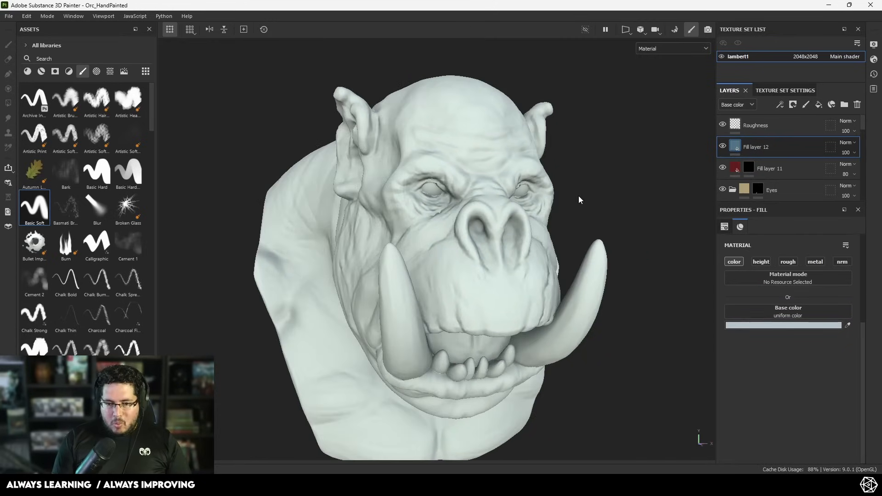
# Add a black mask to the pale blue fill layer and prepare to paint in it
pyautogui.click(758, 132)
pyautogui.click(761, 149)
pyautogui.rightClick(761, 149)
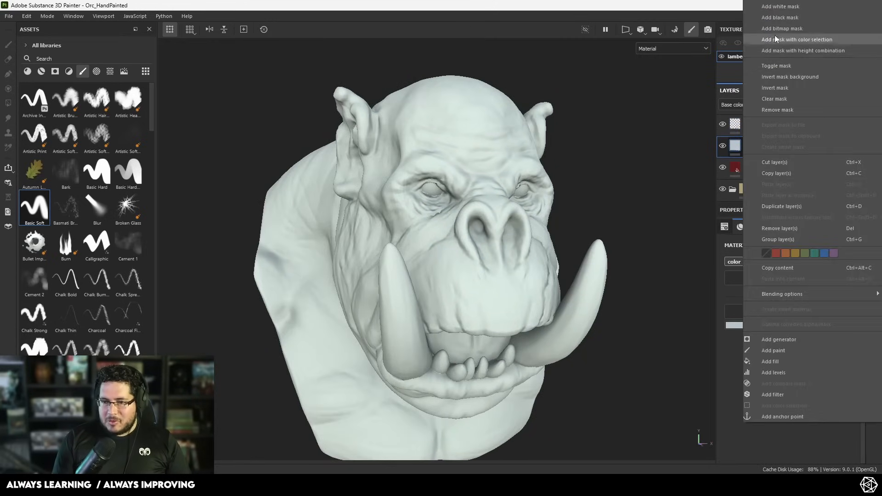
pyautogui.click(776, 18)
pyautogui.keyDown('alt'); pyautogui.moveTo(409, 196); pyautogui.dragTo(435, 197); pyautogui.keyUp('alt')
pyautogui.moveTo(436, 200)
pyautogui.keyDown('ctrl'); pyautogui.mouseDown(button='right')
pyautogui.moveTo(460, 200)
pyautogui.moveTo(430, 200)
pyautogui.mouseUp(button='right'); pyautogui.keyUp('ctrl')
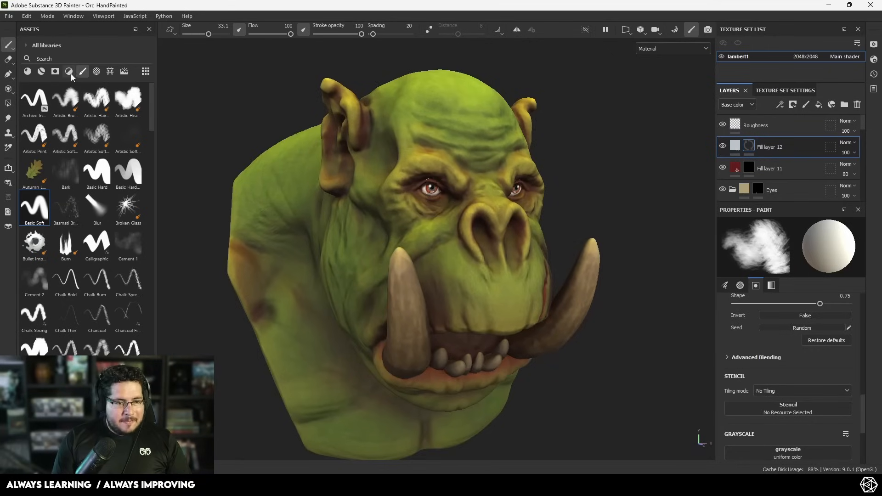
# Search the alphas for "hand" and load the Handprint Paper alpha into the brush
pyautogui.click(69, 72)
pyautogui.click(94, 71)
pyautogui.click(92, 60)
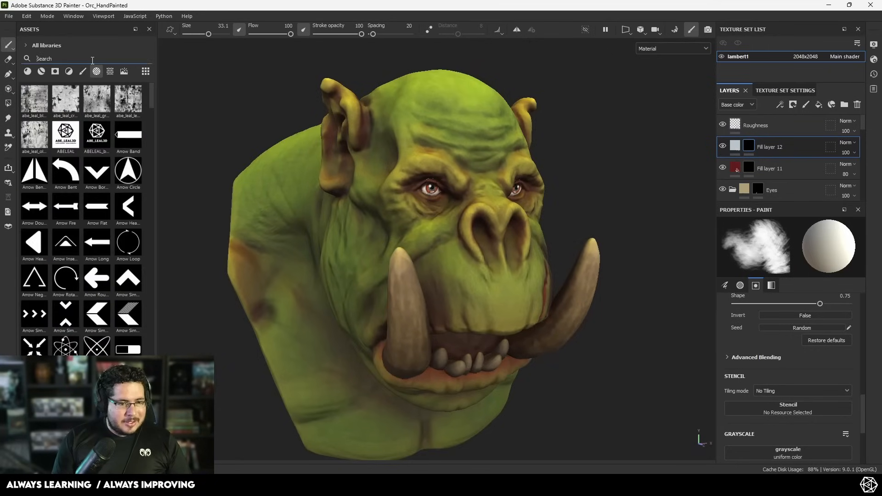
pyautogui.write('hand')
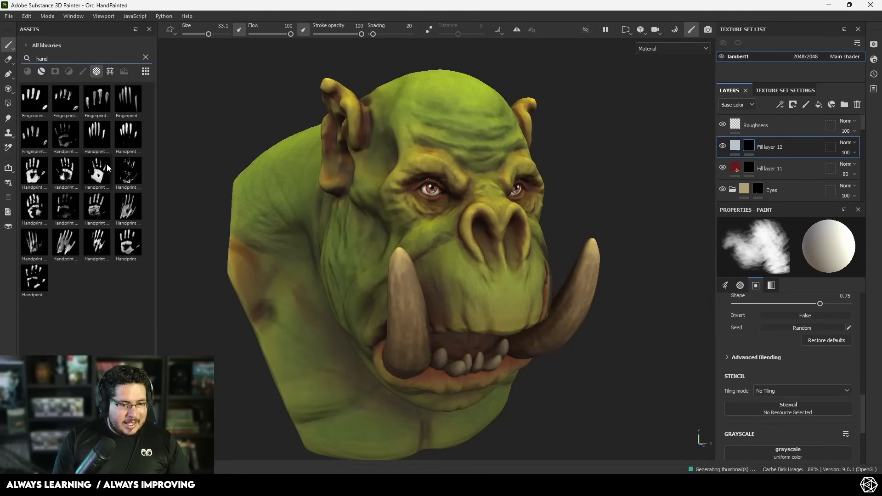
pyautogui.click(34, 207)
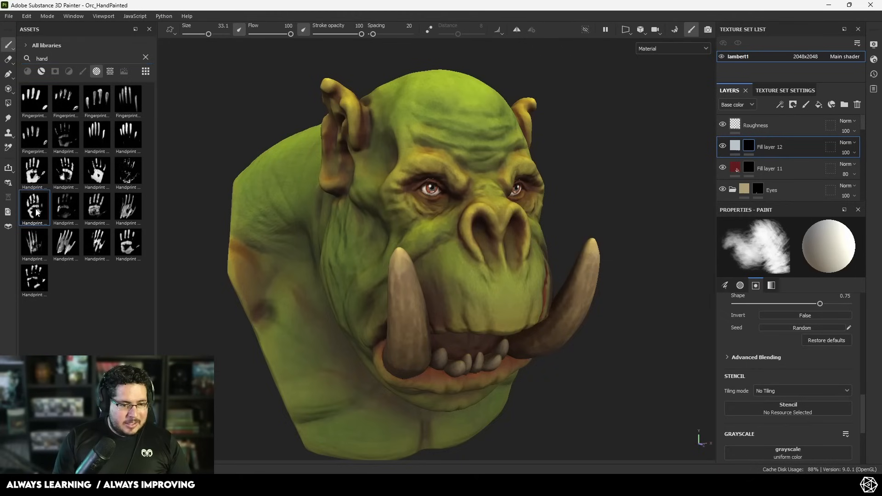
# Try stamping the handprint over the eye with an enlarged brush, undo it, and reduce the brush size to 48.9
pyautogui.keyDown('alt'); pyautogui.moveTo(435, 192); pyautogui.dragTo(452, 191); pyautogui.keyUp('alt')
pyautogui.keyDown('ctrl'); pyautogui.moveTo(432, 188); pyautogui.dragTo(464, 188, button='right'); pyautogui.keyUp('ctrl')
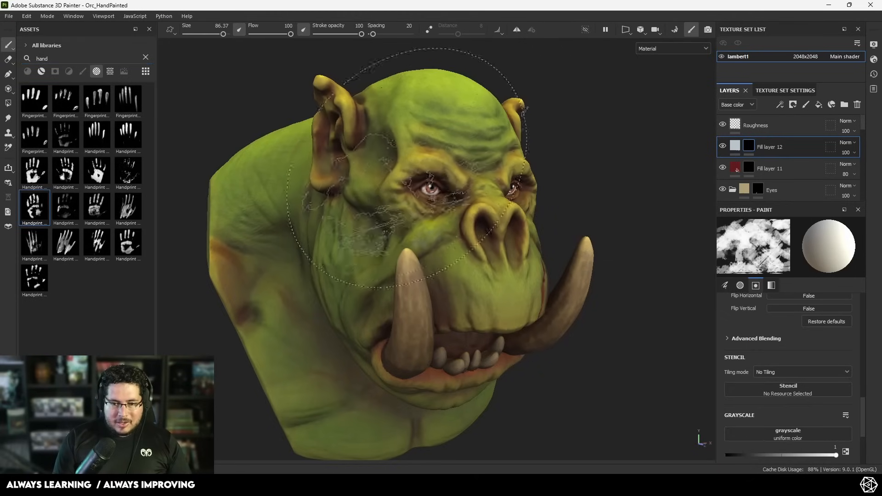
pyautogui.keyDown('alt'); pyautogui.moveTo(425, 182); pyautogui.dragTo(448, 177); pyautogui.keyUp('alt')
pyautogui.click(409, 178)
pyautogui.hotkey('ctrl', 'z')
pyautogui.keyDown('ctrl'); pyautogui.moveTo(453, 188); pyautogui.dragTo(433, 188, button='right'); pyautogui.keyUp('ctrl')
pyautogui.keyDown('alt'); pyautogui.moveTo(453, 188); pyautogui.dragTo(437, 189); pyautogui.keyUp('alt')
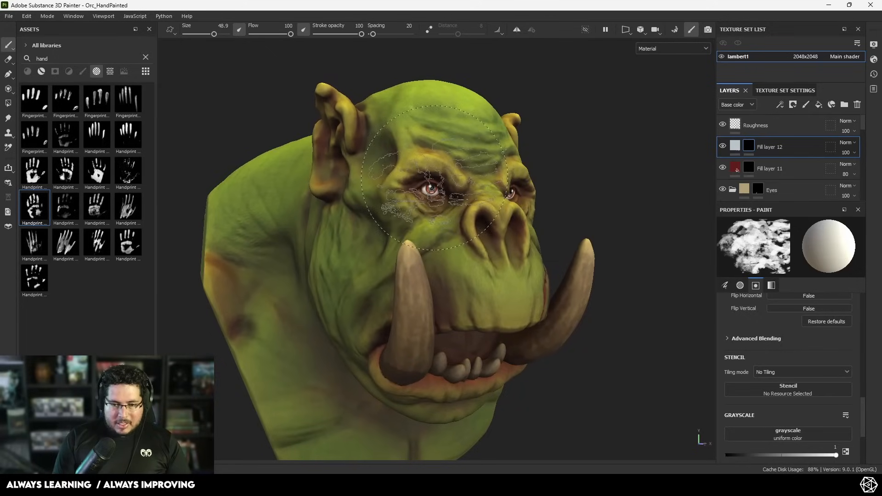
# Set the brush angle to 27 and stamp the handprint over the eye at brush size 66.79
pyautogui.scroll(10, 783, 396)
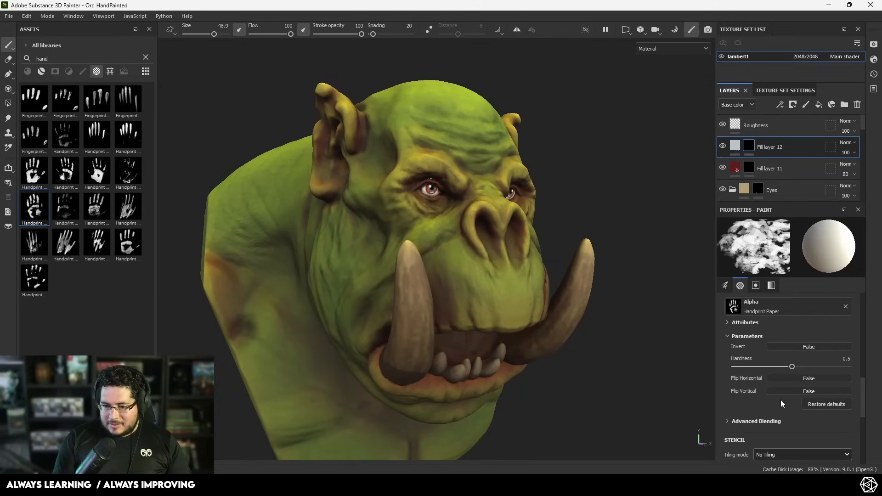
pyautogui.scroll(3, 768, 368)
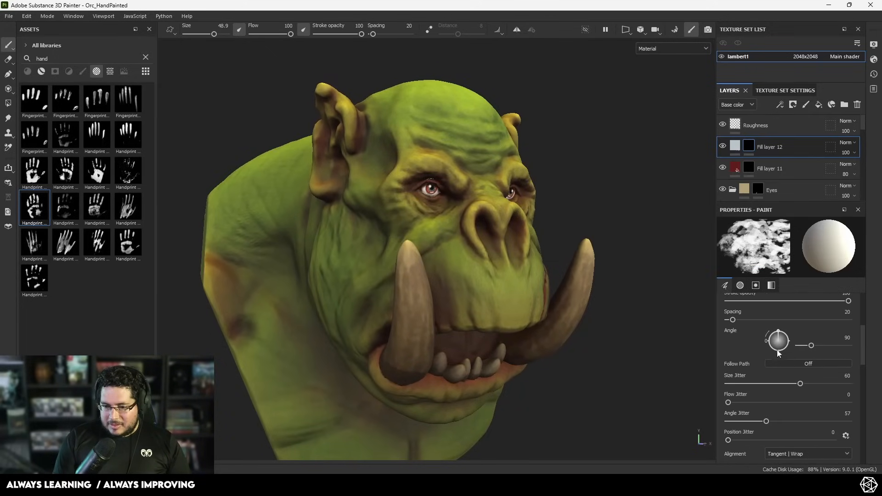
pyautogui.moveTo(780, 336); pyautogui.dragTo(770, 342)
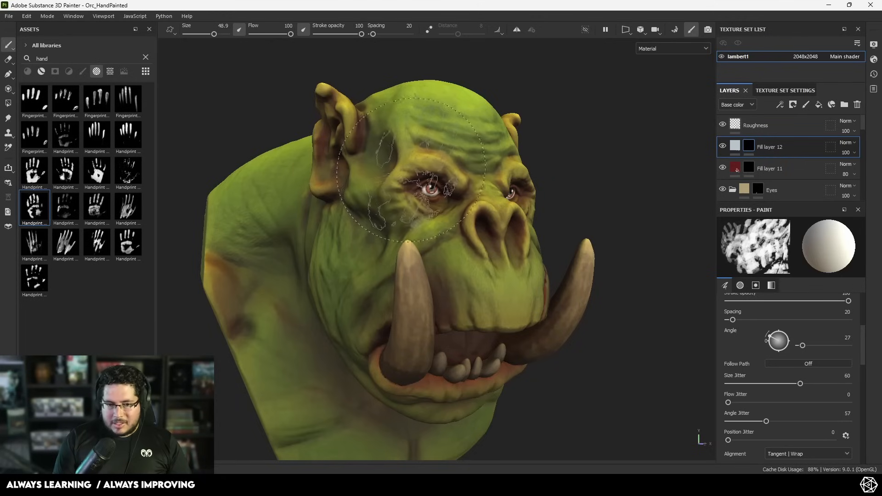
pyautogui.keyDown('ctrl'); pyautogui.moveTo(417, 175); pyautogui.dragTo(442, 174, button='right'); pyautogui.keyUp('ctrl')
pyautogui.moveTo(425, 155)
pyautogui.keyDown('alt'); pyautogui.mouseDown()
pyautogui.moveTo(426, 178)
pyautogui.moveTo(478, 235)
pyautogui.mouseUp(); pyautogui.keyUp('alt')
pyautogui.click(426, 179)
pyautogui.scroll(5, 478, 235)
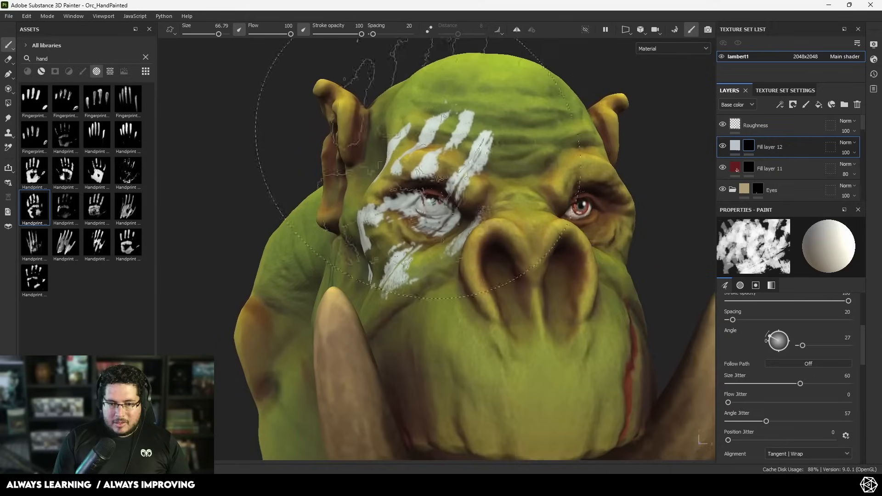
# Try the Multiply blend mode on the handprint layer and set it to Linear dodge (Add) instead
pyautogui.scroll(-2, 478, 234)
pyautogui.click(846, 143)
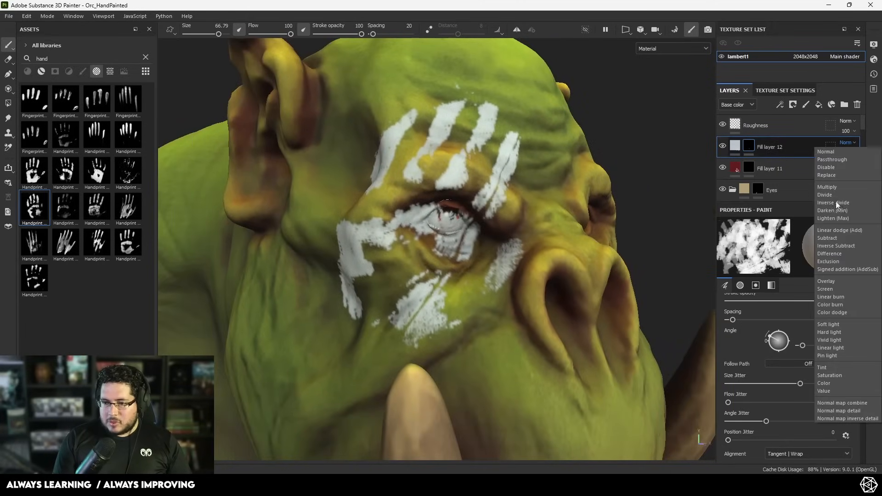
pyautogui.click(829, 187)
pyautogui.click(846, 143)
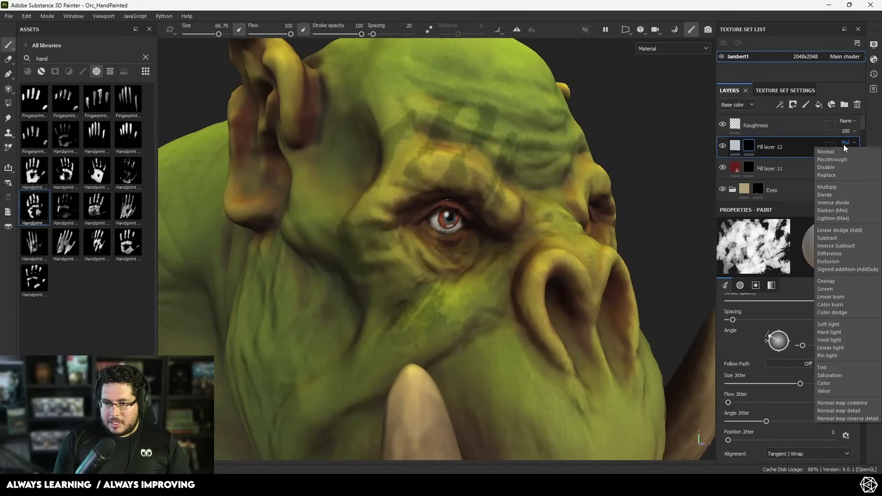
pyautogui.click(843, 231)
pyautogui.keyDown('alt'); pyautogui.moveTo(574, 207); pyautogui.dragTo(528, 196); pyautogui.keyUp('alt')
pyautogui.scroll(4, 528, 193)
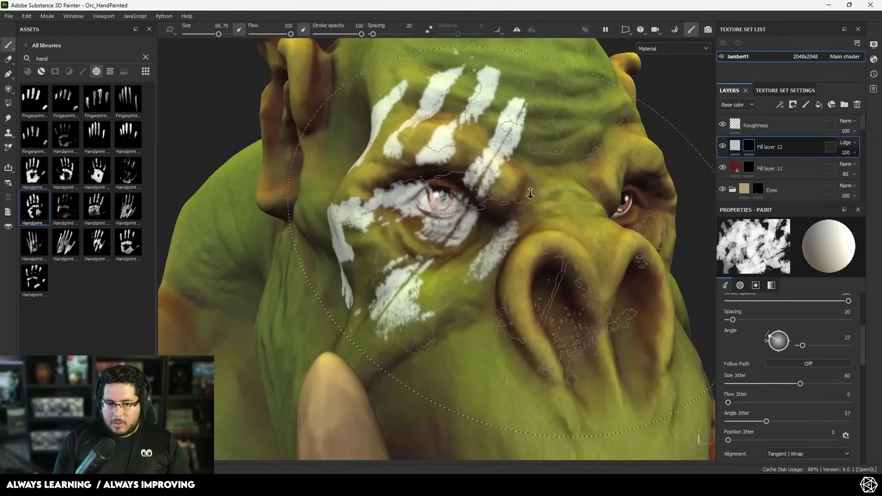
# Paint the handprint off the eyeball in the mask with black, using a brush of size 2.41
pyautogui.rightClick(751, 147)
pyautogui.moveTo(469, 197)
pyautogui.keyDown('ctrl'); pyautogui.mouseDown(button='right')
pyautogui.moveTo(399, 192)
pyautogui.moveTo(416, 200)
pyautogui.mouseUp(button='right'); pyautogui.keyUp('ctrl')
pyautogui.scroll(3, 400, 192)
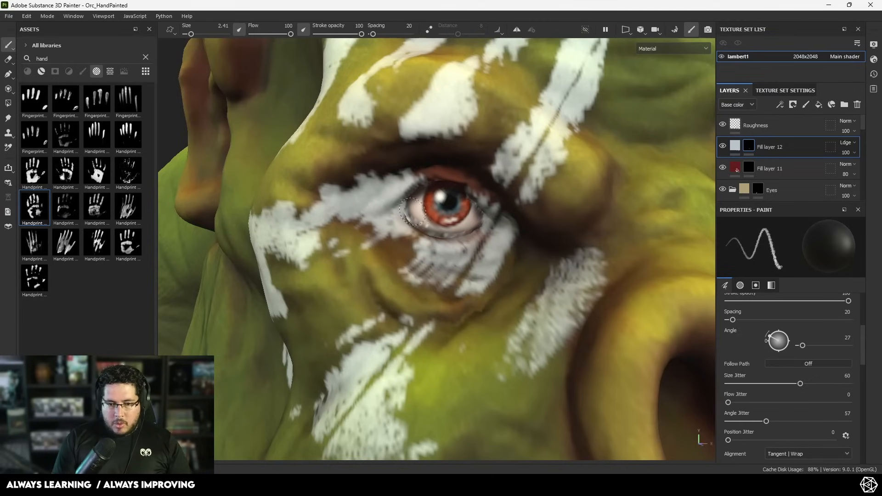
pyautogui.scroll(-6, 441, 212)
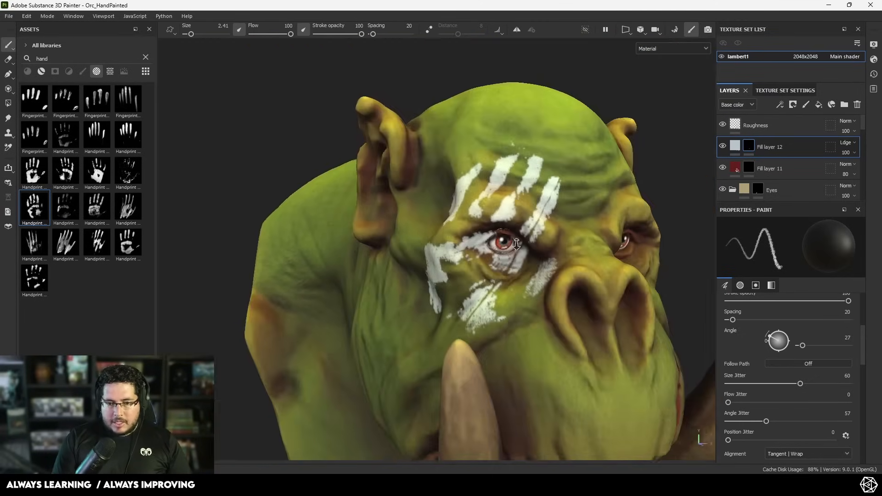
# Cycle through the single-channel views of the bust and display only the Base color channel
pyautogui.keyDown('alt'); pyautogui.moveTo(479, 243); pyautogui.dragTo(549, 225); pyautogui.keyUp('alt')
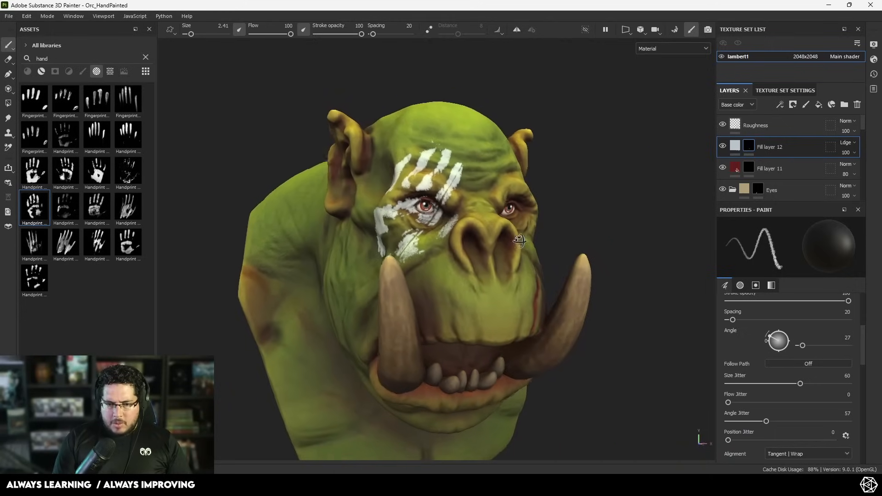
pyautogui.scroll(-2, 549, 226)
pyautogui.keyDown('alt'); pyautogui.moveTo(550, 225); pyautogui.dragTo(491, 173, button='middle'); pyautogui.keyUp('alt')
pyautogui.scroll(-1, 491, 173)
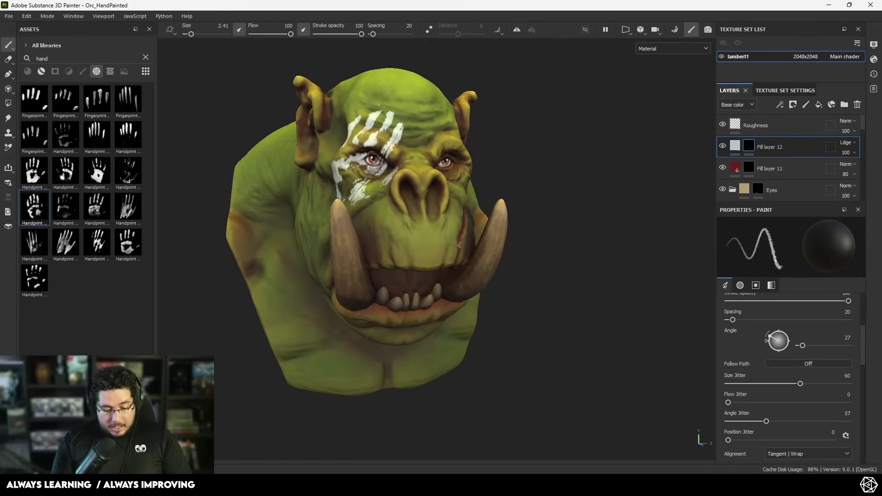
pyautogui.press('c')
pyautogui.press('c')
pyautogui.press('c')
pyautogui.press('c')
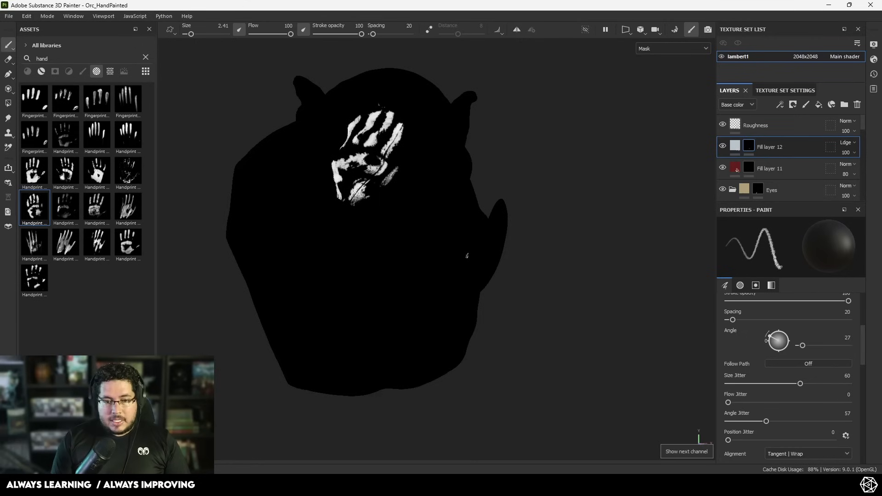
pyautogui.press('c')
pyautogui.keyDown('alt'); pyautogui.moveTo(503, 286); pyautogui.dragTo(423, 267); pyautogui.keyUp('alt')
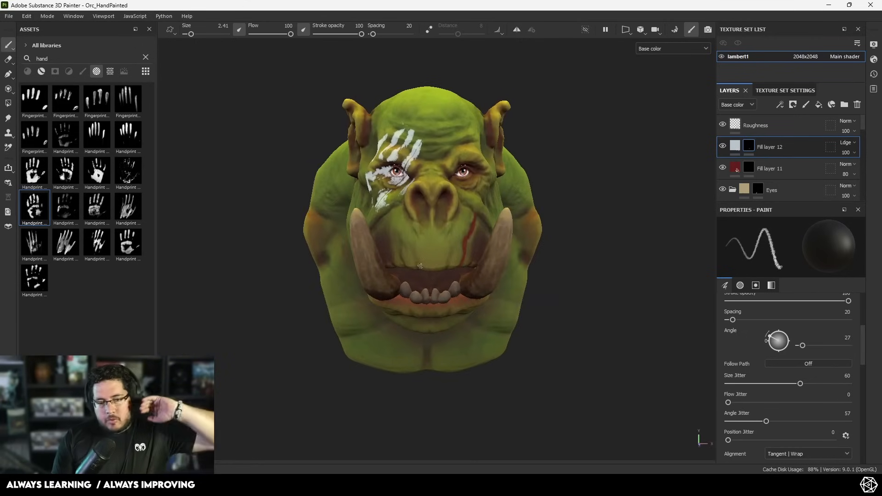
# Examine the finished base color texture of the orc bust from several angles and distances
pyautogui.keyDown('alt'); pyautogui.moveTo(469, 272); pyautogui.dragTo(492, 285); pyautogui.keyUp('alt')
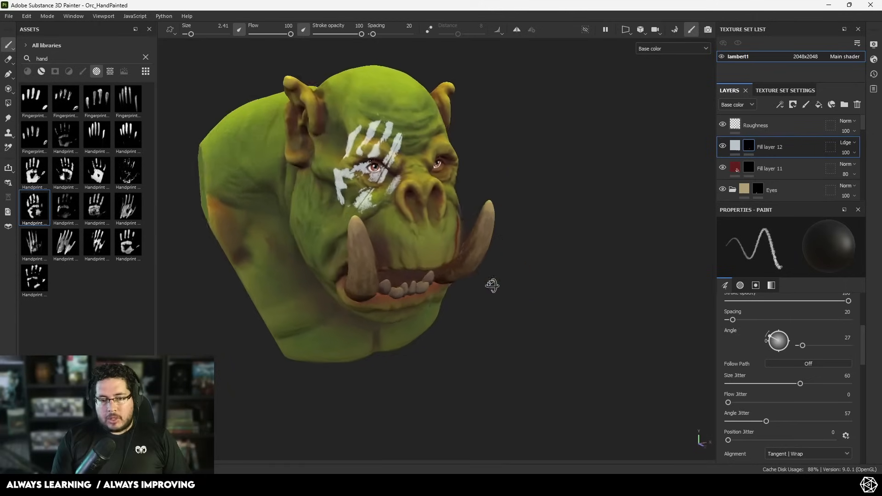
pyautogui.keyDown('alt'); pyautogui.moveTo(492, 285); pyautogui.dragTo(441, 253, button='right'); pyautogui.keyUp('alt')
pyautogui.keyDown('alt'); pyautogui.moveTo(441, 252); pyautogui.dragTo(370, 244); pyautogui.keyUp('alt')
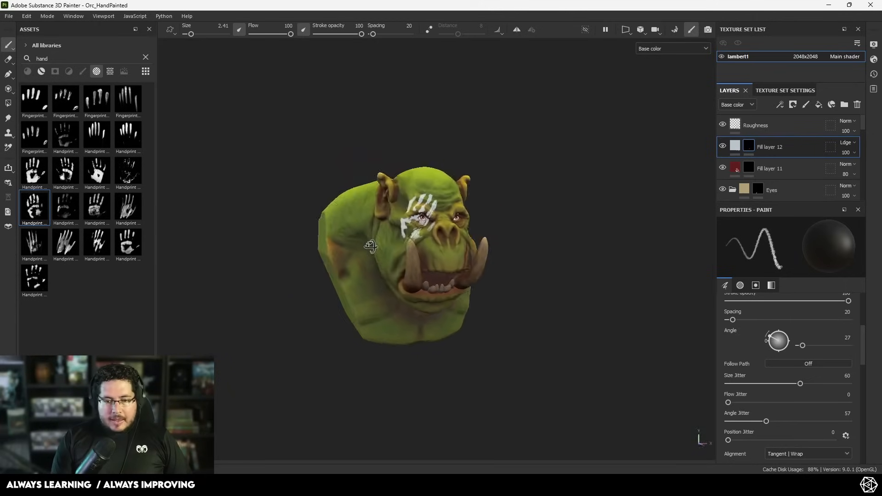
pyautogui.keyDown('alt'); pyautogui.moveTo(370, 244); pyautogui.dragTo(159, 216, button='right'); pyautogui.keyUp('alt')
pyautogui.keyDown('alt'); pyautogui.moveTo(377, 257); pyautogui.dragTo(303, 254); pyautogui.keyUp('alt')
pyautogui.keyDown('alt'); pyautogui.moveTo(302, 254); pyautogui.dragTo(818, 427, button='right'); pyautogui.keyUp('alt')
pyautogui.keyDown('alt'); pyautogui.moveTo(506, 280); pyautogui.dragTo(556, 294); pyautogui.keyUp('alt')
pyautogui.keyDown('alt'); pyautogui.moveTo(556, 295); pyautogui.dragTo(528, 293, button='middle'); pyautogui.keyUp('alt')
pyautogui.keyDown('alt'); pyautogui.moveTo(528, 293); pyautogui.dragTo(562, 332, button='right'); pyautogui.keyUp('alt')
pyautogui.keyDown('alt'); pyautogui.moveTo(561, 332); pyautogui.dragTo(551, 317); pyautogui.keyUp('alt')
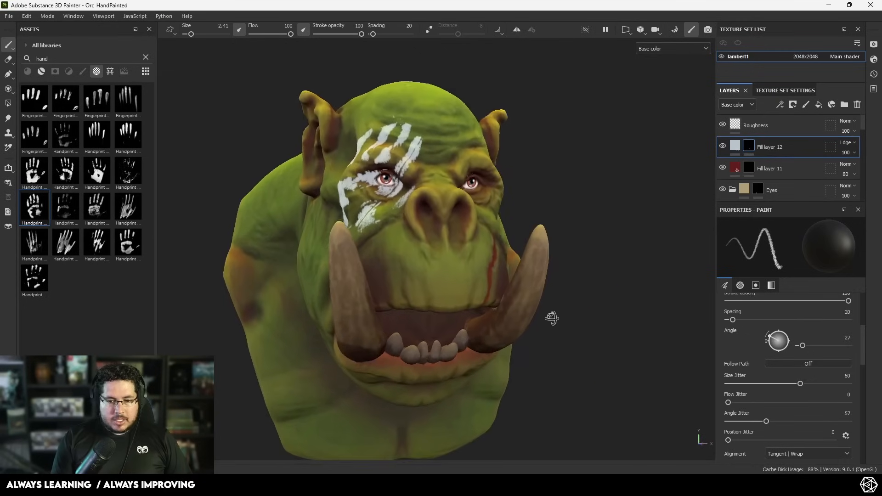
pyautogui.keyDown('alt'); pyautogui.moveTo(552, 318); pyautogui.dragTo(524, 287, button='middle'); pyautogui.keyUp('alt')
pyautogui.keyDown('alt'); pyautogui.moveTo(524, 288); pyautogui.dragTo(457, 265, button='right'); pyautogui.keyUp('alt')
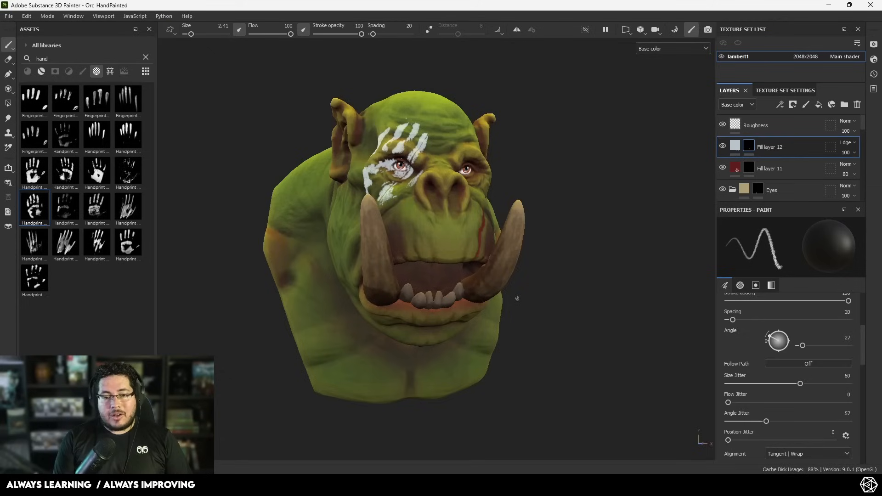
pyautogui.keyDown('alt'); pyautogui.moveTo(517, 298); pyautogui.dragTo(530, 286); pyautogui.keyUp('alt')
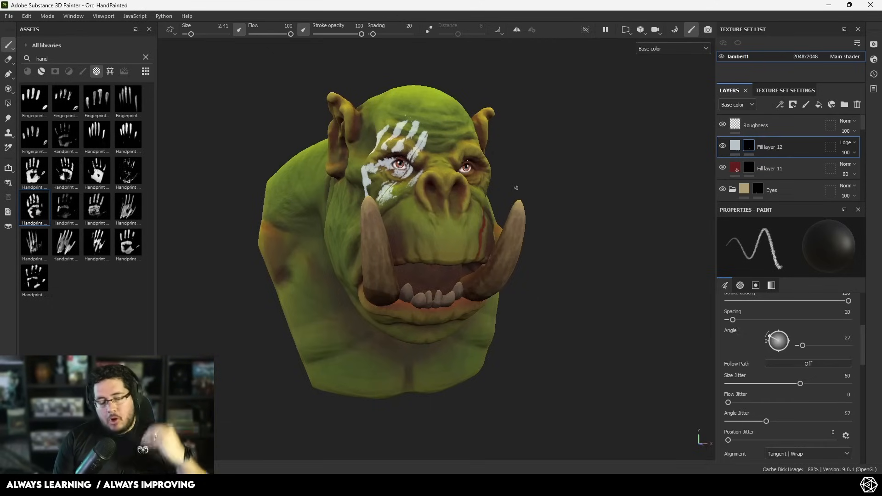
pyautogui.keyDown('alt'); pyautogui.moveTo(516, 195); pyautogui.dragTo(504, 210); pyautogui.keyUp('alt')
pyautogui.keyDown('alt'); pyautogui.moveTo(504, 210); pyautogui.dragTo(530, 250, button='right'); pyautogui.keyUp('alt')
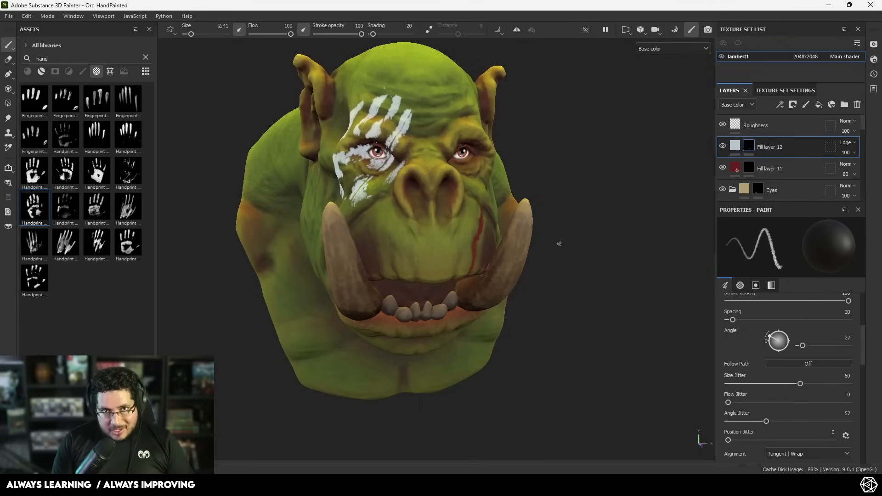
pyautogui.keyDown('alt'); pyautogui.moveTo(552, 243); pyautogui.dragTo(516, 277, button='right'); pyautogui.keyUp('alt')
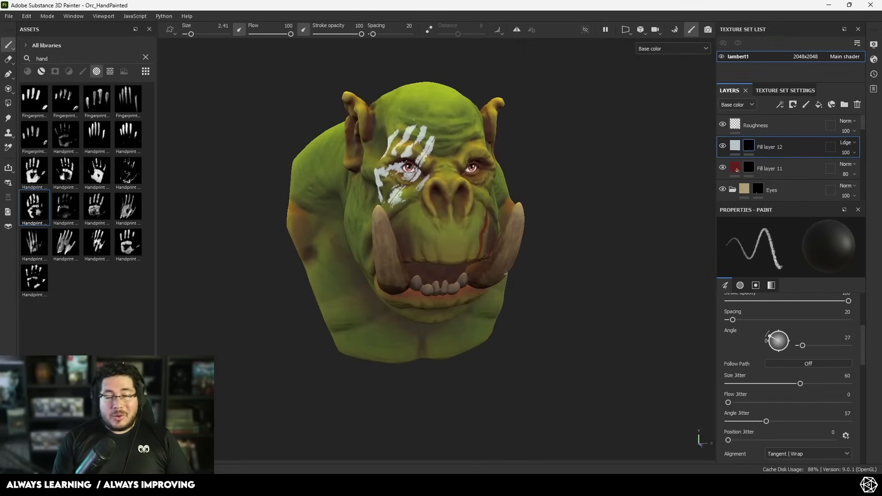